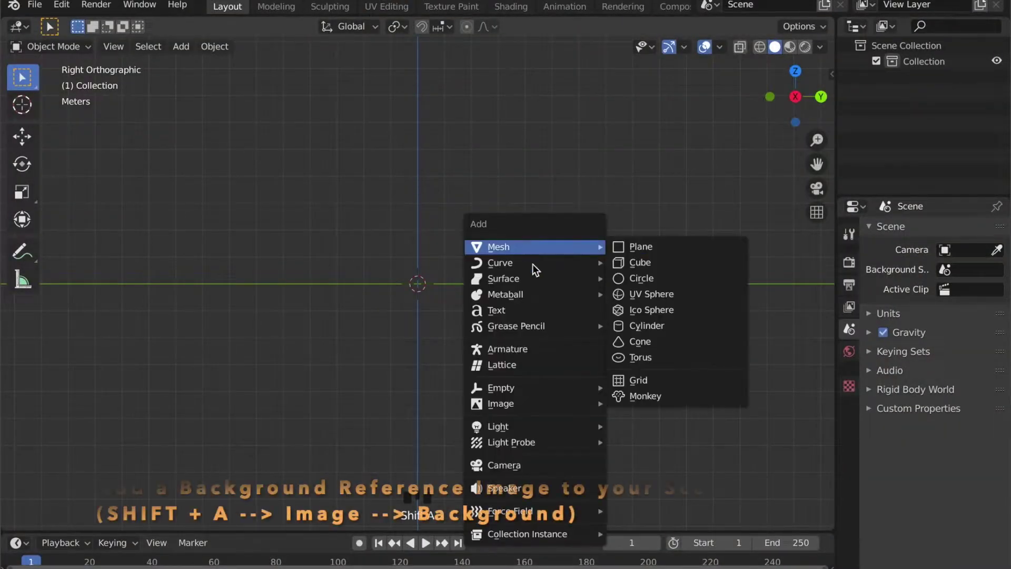
- Add a background reference image to the scene, loading the first picture from the Desktop's Reference/Teapot folder
{"action": "mouse_move", "coordinate": [569, 404]}
{"action": "left_click", "coordinate": [654, 417]}
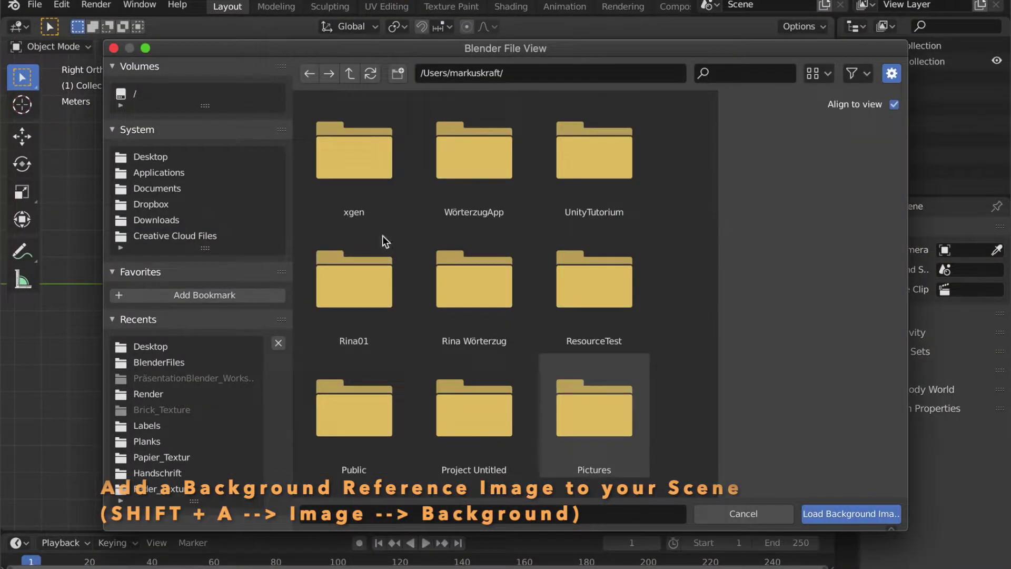
{"action": "left_click", "coordinate": [152, 157]}
{"action": "scroll", "coordinate": [555, 236], "scroll_direction": "down", "scroll_amount": 3}
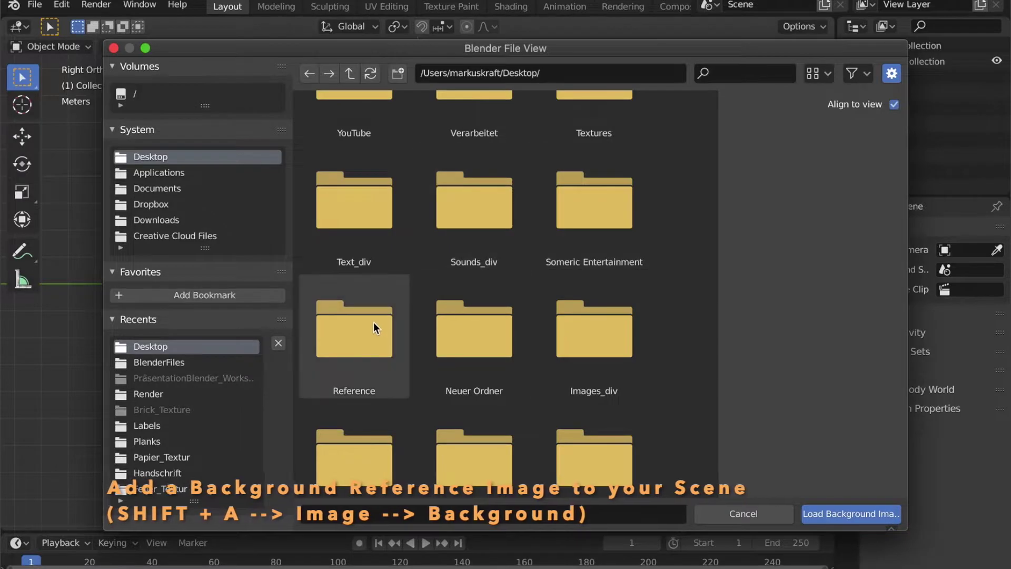
{"action": "double_click", "coordinate": [374, 326]}
{"action": "scroll", "coordinate": [407, 311], "scroll_direction": "down", "scroll_amount": 2}
{"action": "scroll", "coordinate": [406, 312], "scroll_direction": "up", "scroll_amount": 2}
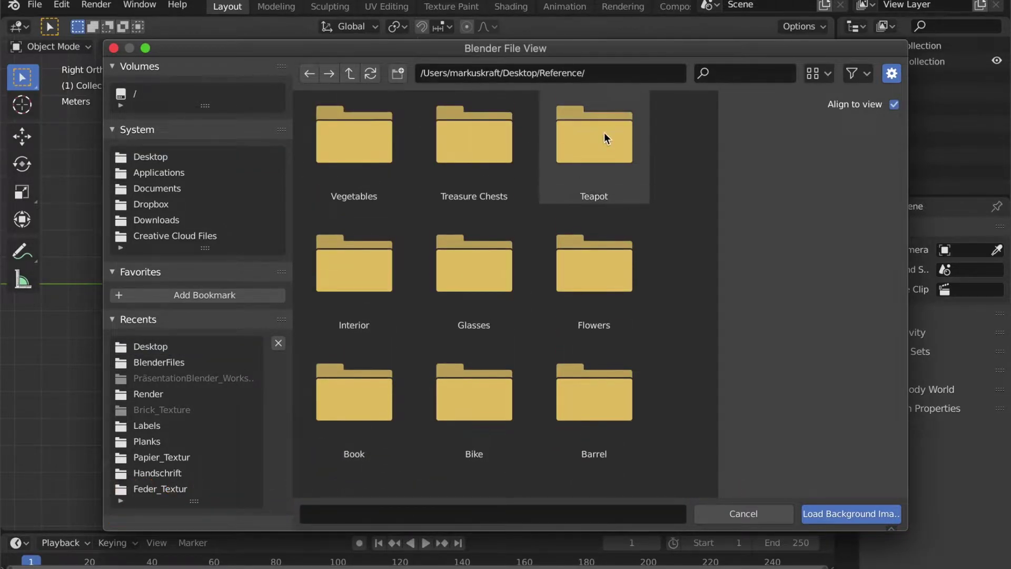
{"action": "double_click", "coordinate": [599, 138]}
{"action": "double_click", "coordinate": [363, 166]}
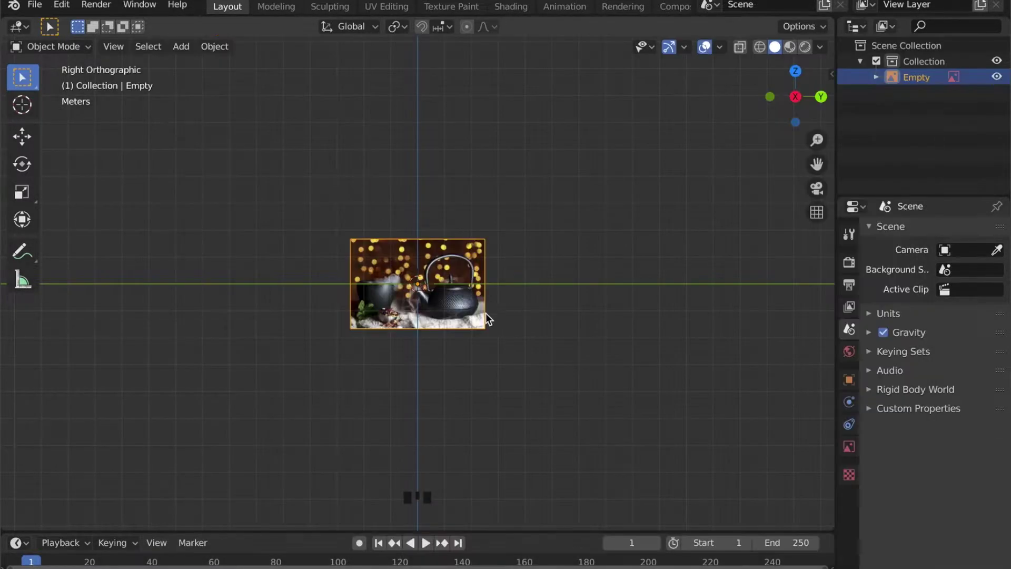
- Move the reference image about -1.24 m in Y and 0.74 m in Z to center the teapot on the vertical axis, and deselect it
{"action": "scroll", "coordinate": [569, 355], "scroll_direction": "up", "scroll_amount": 5}
{"action": "key", "text": "g"}
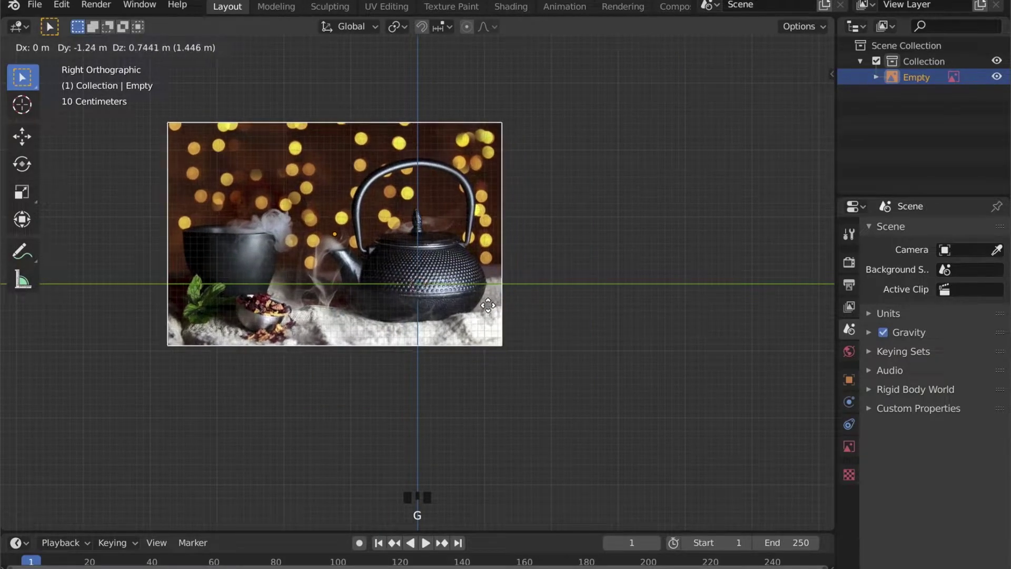
{"action": "left_click", "coordinate": [528, 348]}
{"action": "scroll", "coordinate": [529, 348], "scroll_direction": "up", "scroll_amount": 3}
{"action": "left_click", "coordinate": [626, 331]}
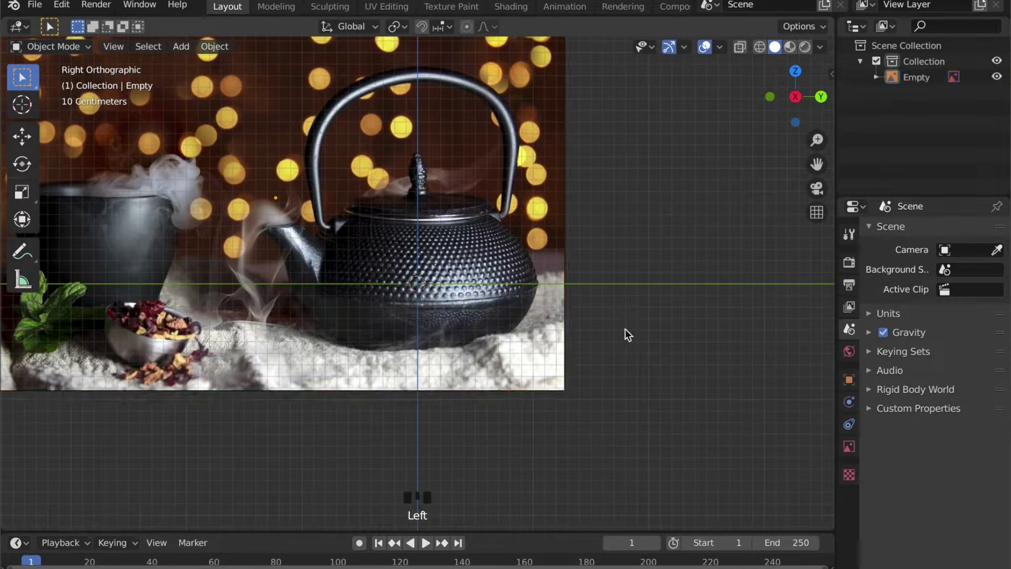
- Add a cylinder mesh at the world origin over the teapot in the reference image
{"action": "key", "text": "shift+a"}
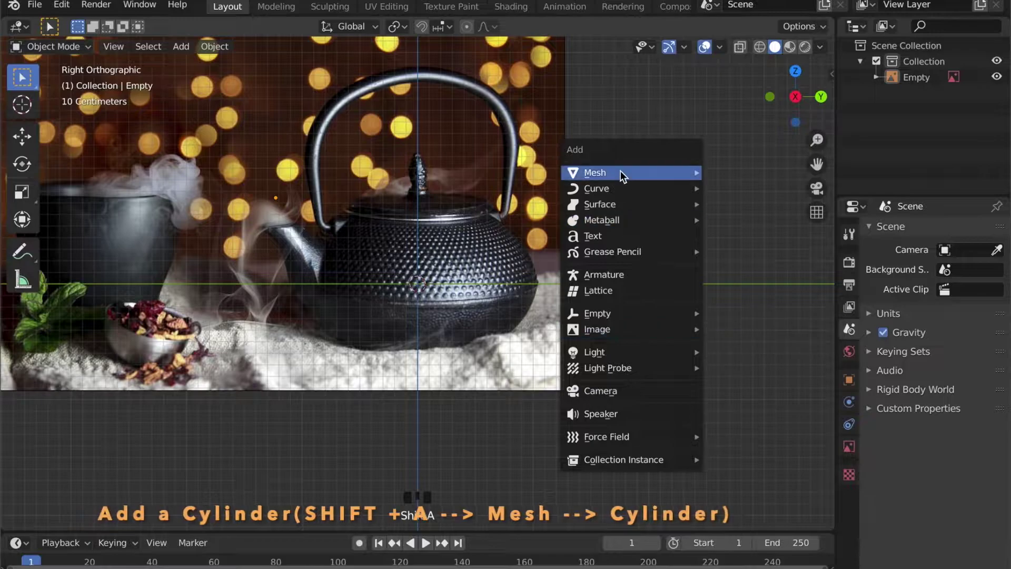
{"action": "mouse_move", "coordinate": [622, 172]}
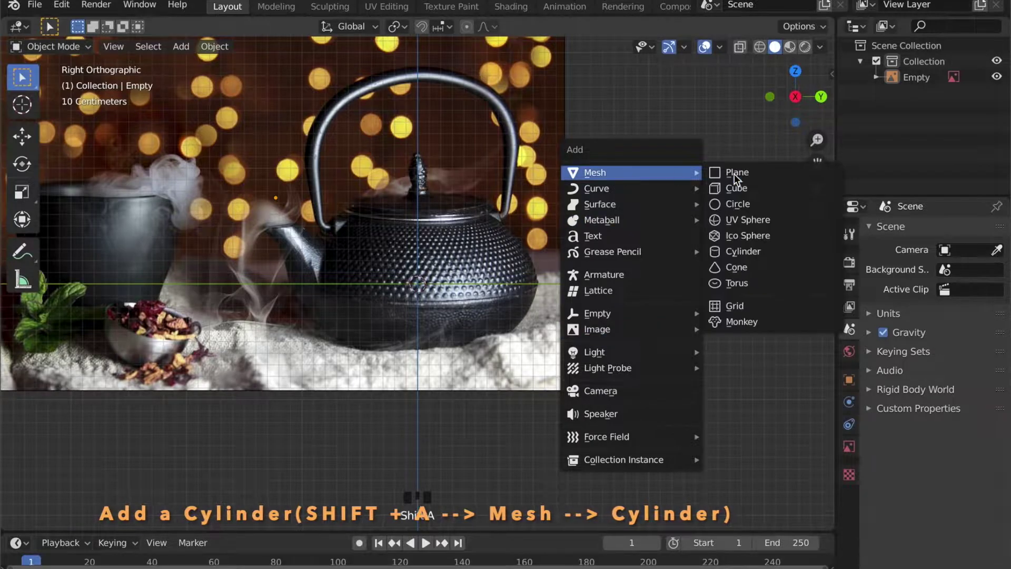
{"action": "left_click", "coordinate": [760, 254]}
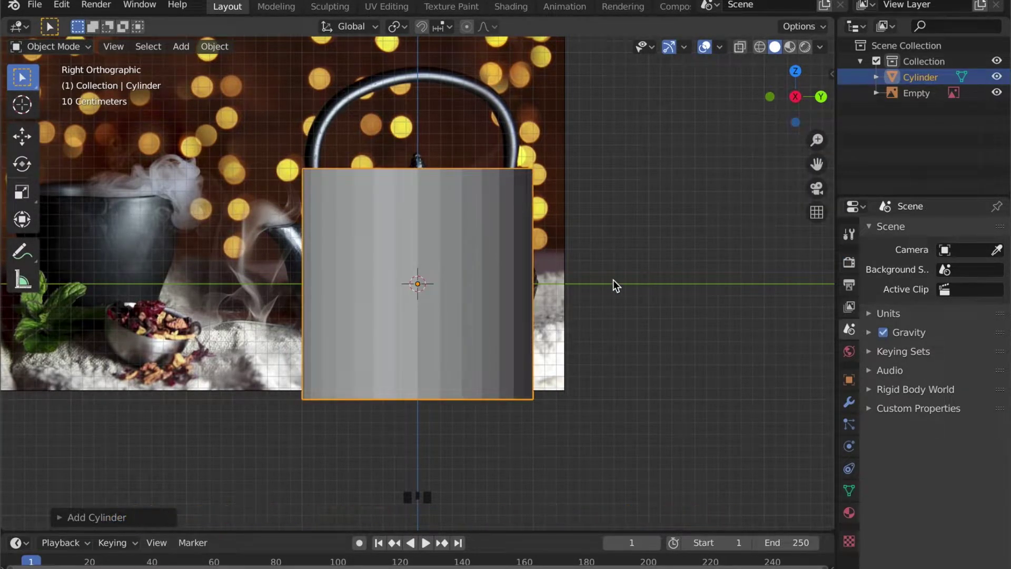
- Turn on X-ray display and scale the cylinder down along Z toward the height of the teapot body
{"action": "key", "text": "alt+z"}
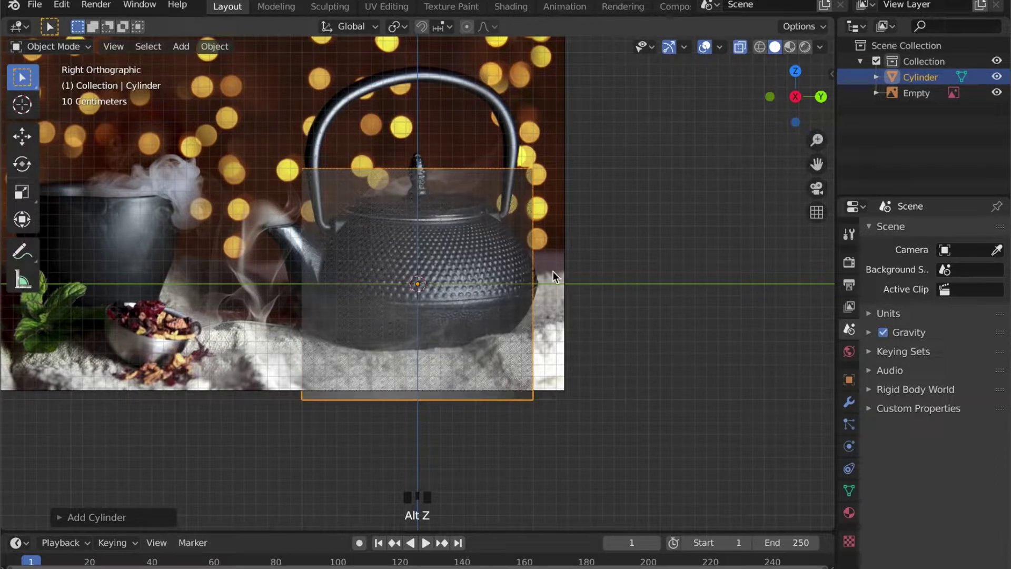
{"action": "key", "text": "s"}
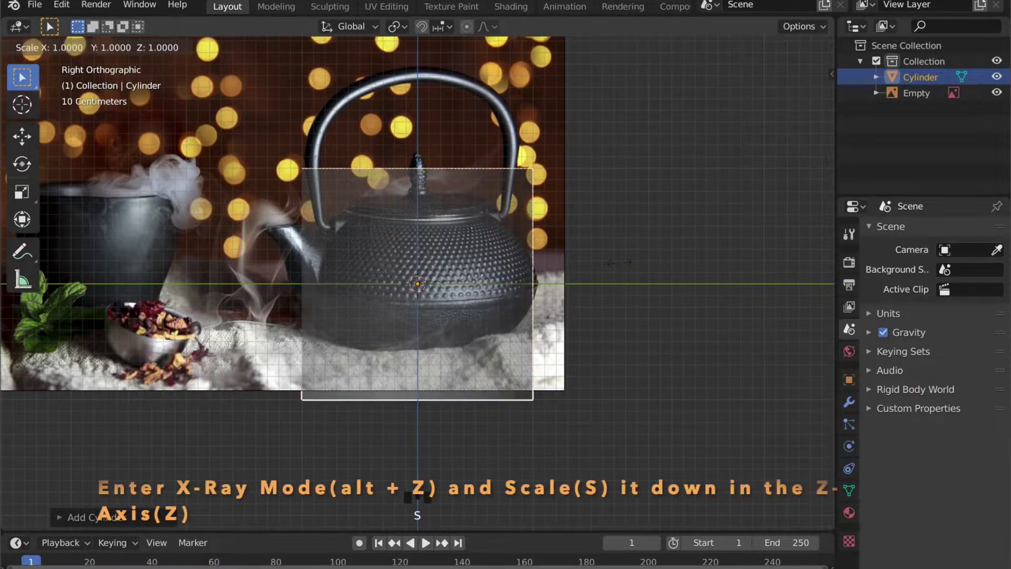
{"action": "key", "text": "z"}
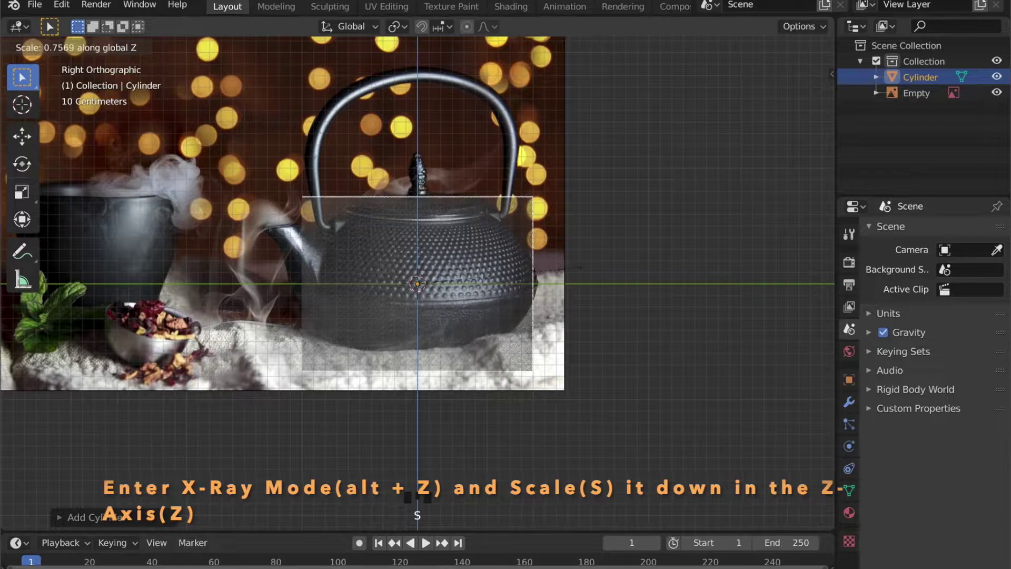
{"action": "key", "text": "Return"}
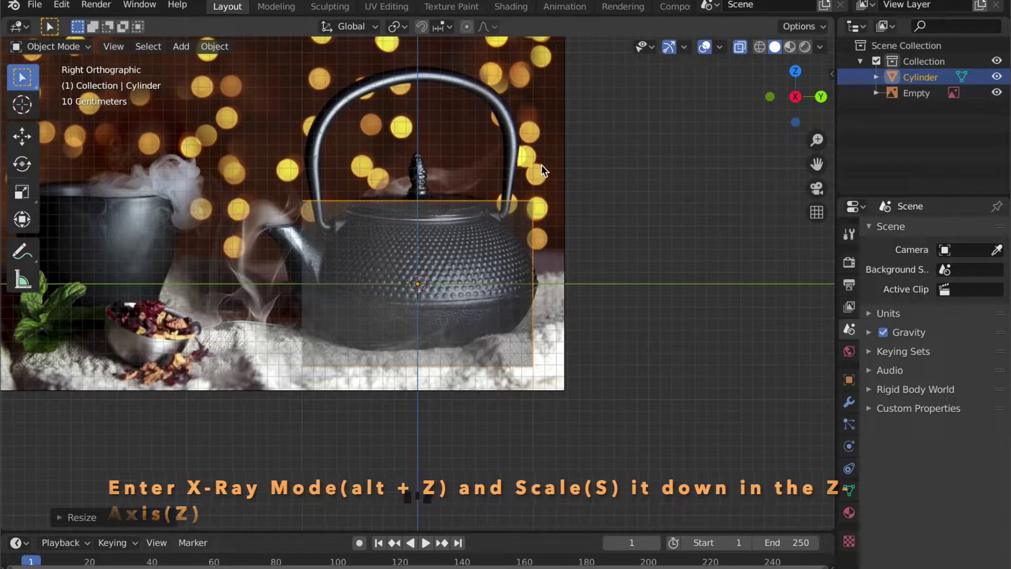
- Select the reference image and shift it down along Z by about 0.007 m
{"action": "left_click", "coordinate": [541, 165]}
{"action": "key", "text": "g"}
{"action": "key", "text": "z"}
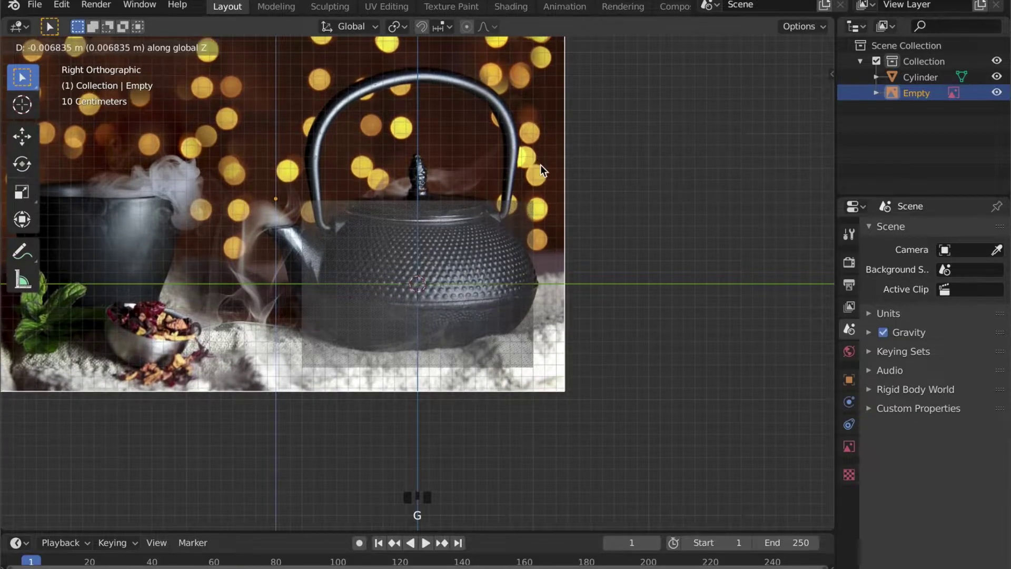
{"action": "left_click", "coordinate": [540, 165]}
- Select the cylinder and scale it along Z by about 0.86 to match the teapot body's height
{"action": "left_click", "coordinate": [501, 244]}
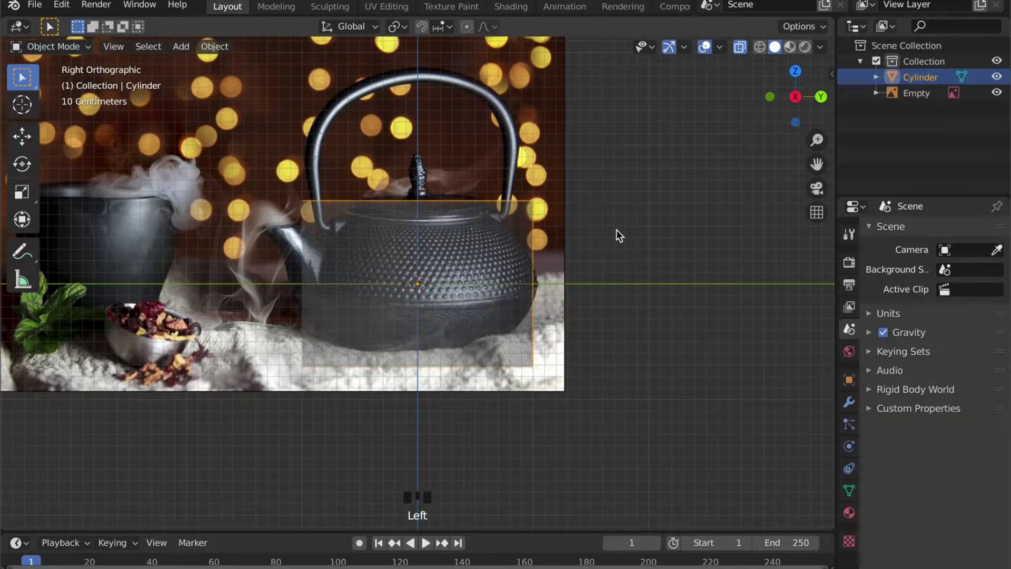
{"action": "key", "text": "s"}
{"action": "key", "text": "z"}
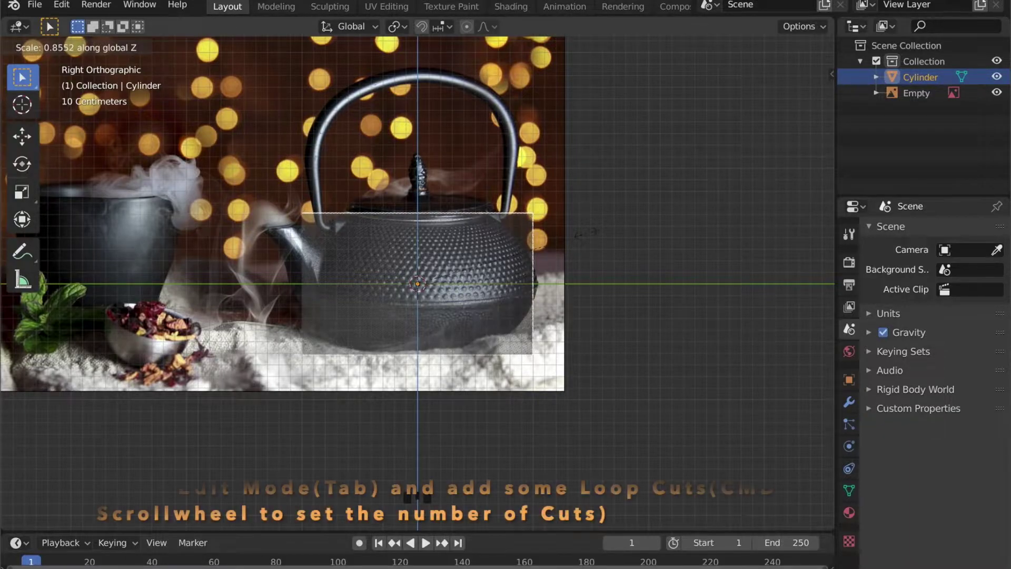
{"action": "left_click", "coordinate": [585, 232]}
- Enter Edit Mode and add four evenly spaced horizontal loop cuts around the cylinder without sliding them
{"action": "key", "text": "Tab"}
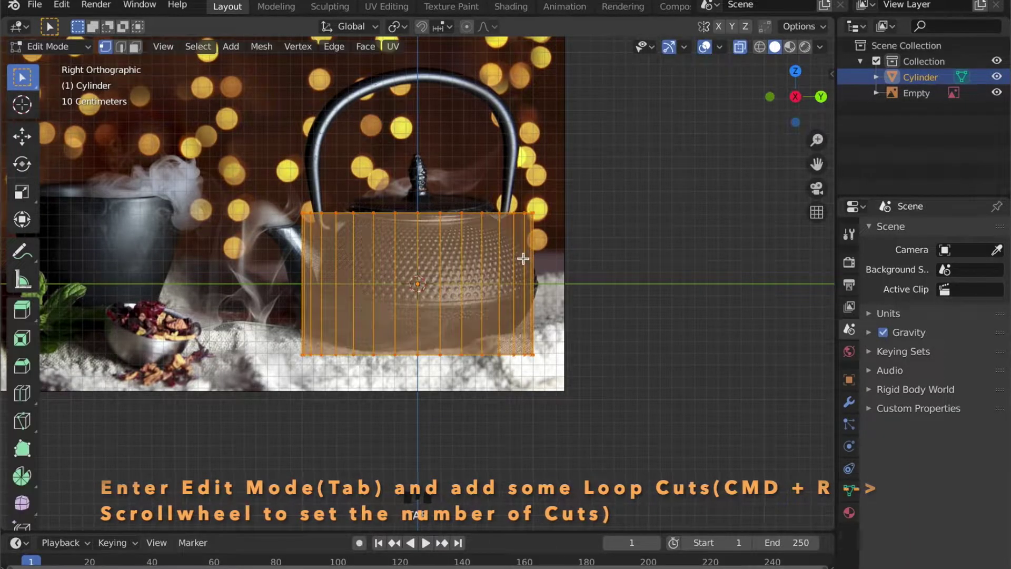
{"action": "key", "text": "ctrl+r"}
{"action": "scroll", "coordinate": [523, 258], "scroll_direction": "up", "scroll_amount": 2}
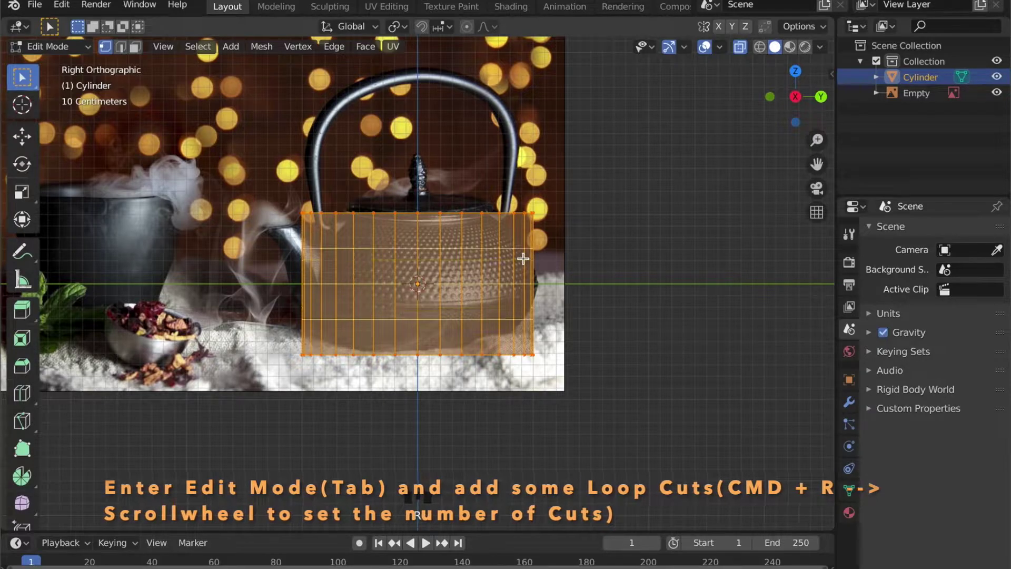
{"action": "scroll", "coordinate": [523, 258], "scroll_direction": "up", "scroll_amount": 1}
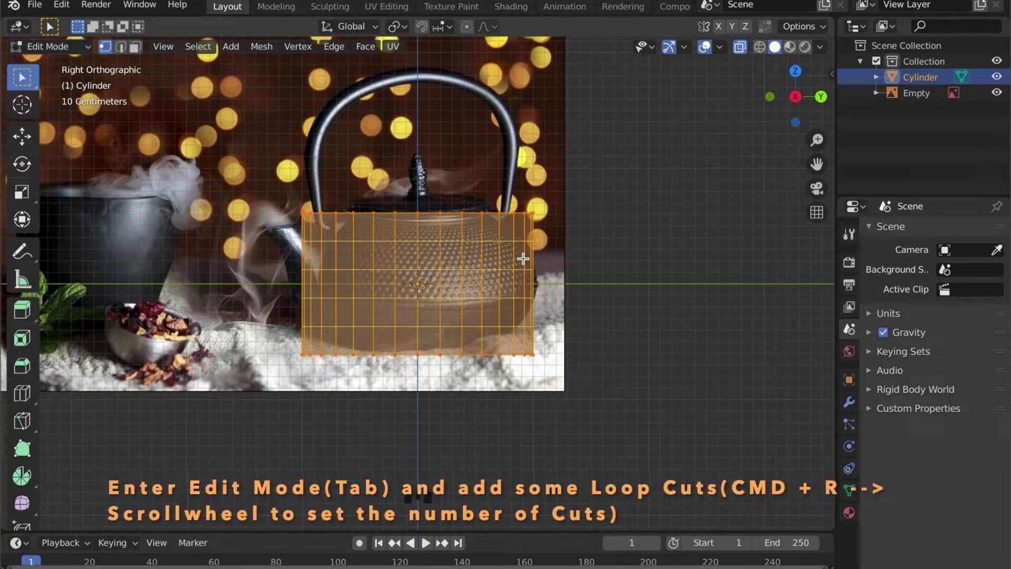
{"action": "scroll", "coordinate": [523, 259], "scroll_direction": "up", "scroll_amount": 1}
{"action": "scroll", "coordinate": [523, 259], "scroll_direction": "down", "scroll_amount": 1}
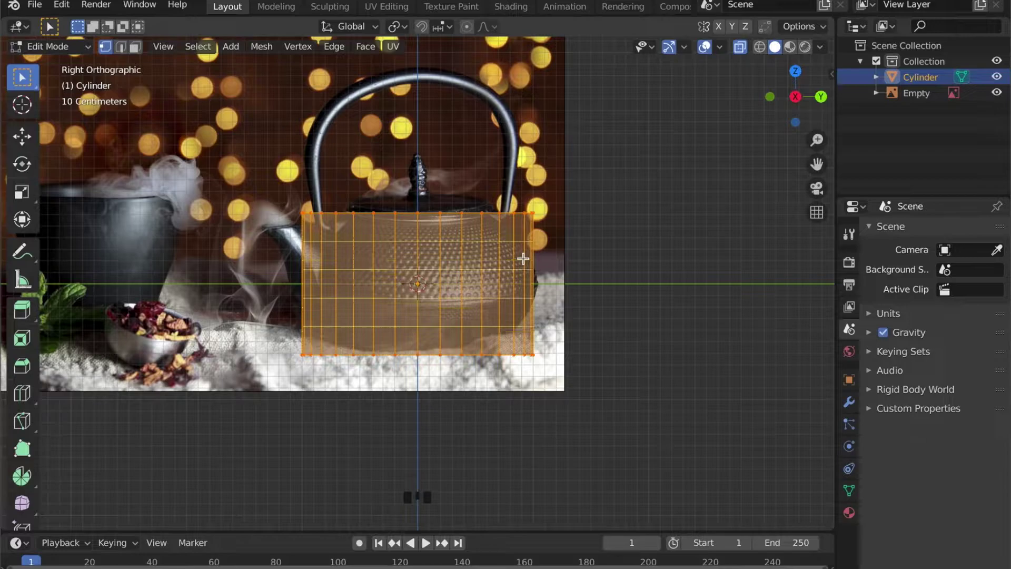
{"action": "left_click", "coordinate": [523, 258]}
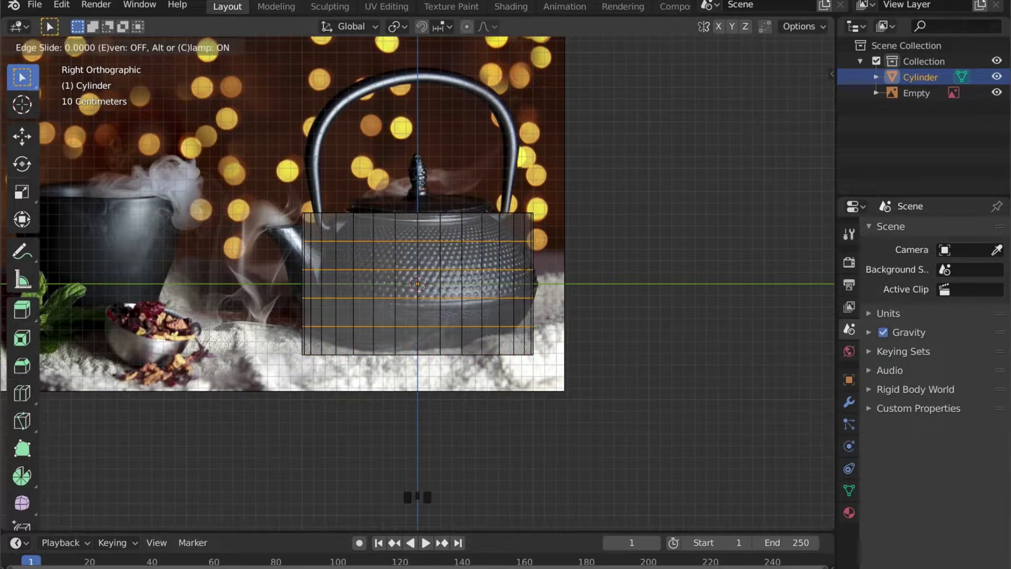
{"action": "right_click", "coordinate": [526, 258]}
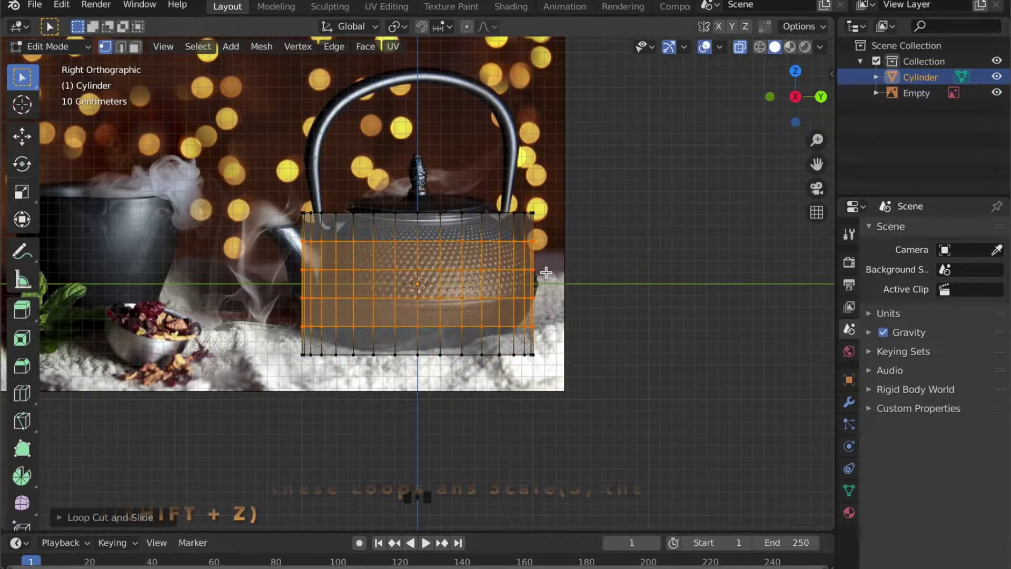
- Select the two upper and two lower vertex loops and scale them in X and Y by about 0.89
{"action": "left_click_drag", "start_coordinate": [548, 255], "coordinate": [276, 191]}
{"action": "left_click_drag", "start_coordinate": [275, 316], "coordinate": [565, 411], "text": "shift"}
{"action": "key", "text": "s"}
{"action": "key", "text": "shift+z"}
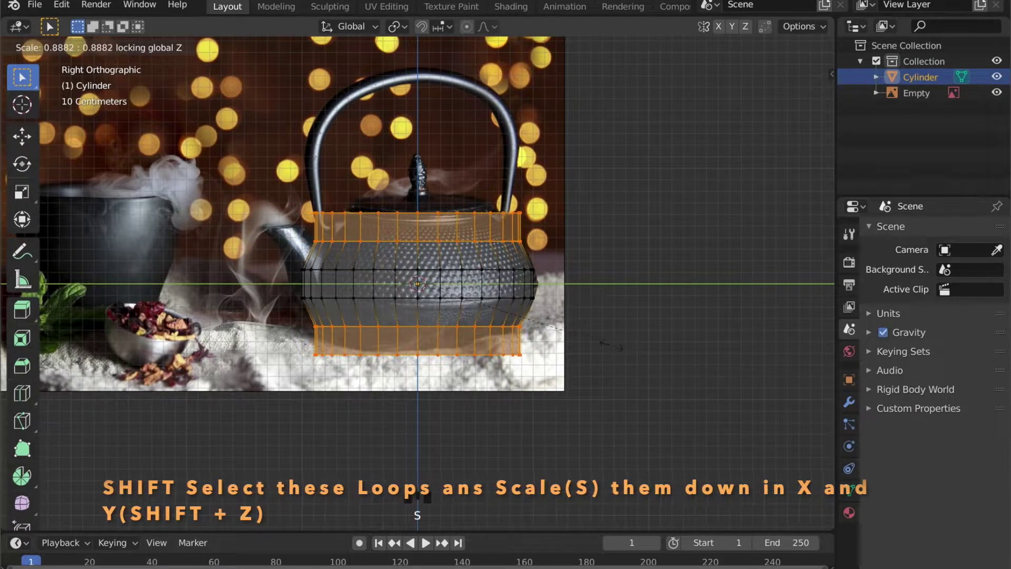
{"action": "left_click", "coordinate": [609, 346]}
- Scale the cylinder's top and bottom rims in X and Y by about 0.76 to follow the teapot outline, and leave Edit Mode
{"action": "left_click_drag", "start_coordinate": [271, 198], "coordinate": [558, 230]}
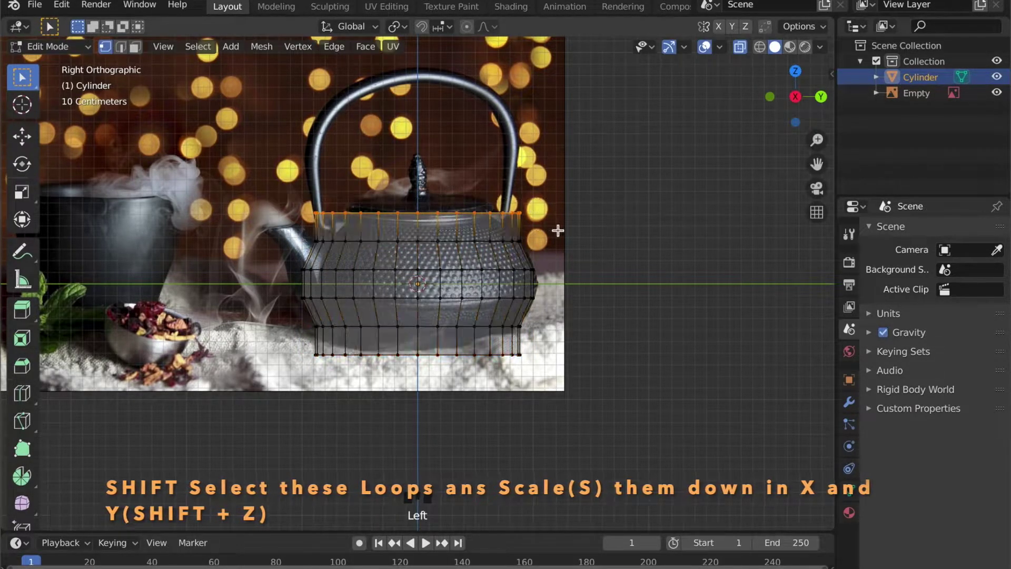
{"action": "left_click_drag", "start_coordinate": [436, 368], "coordinate": [436, 368], "text": "shift"}
{"action": "left_click", "coordinate": [436, 364], "text": "alt+shift"}
{"action": "key", "text": "s"}
{"action": "key", "text": "shift+z"}
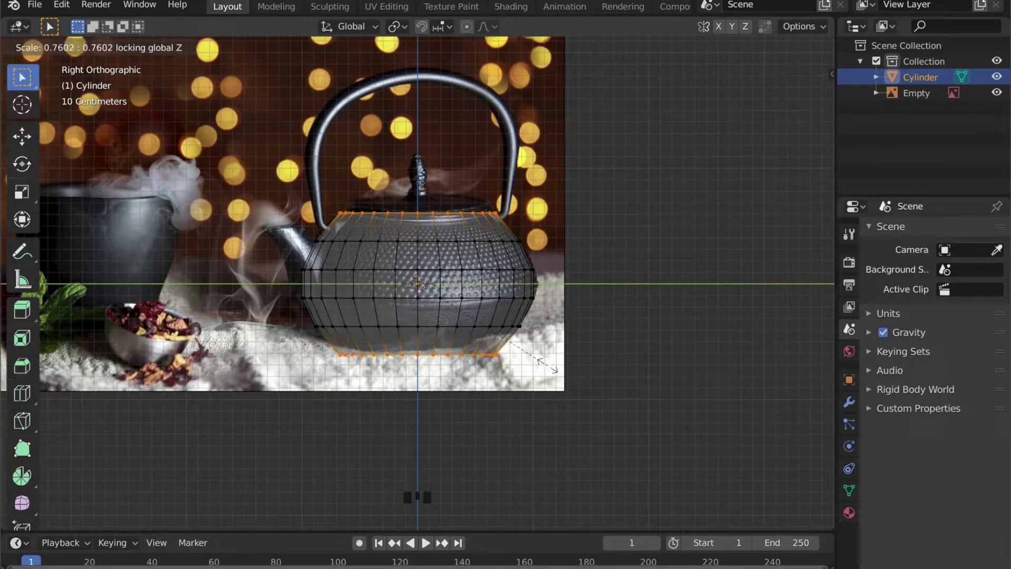
{"action": "left_click", "coordinate": [557, 368]}
{"action": "key", "text": "Tab"}
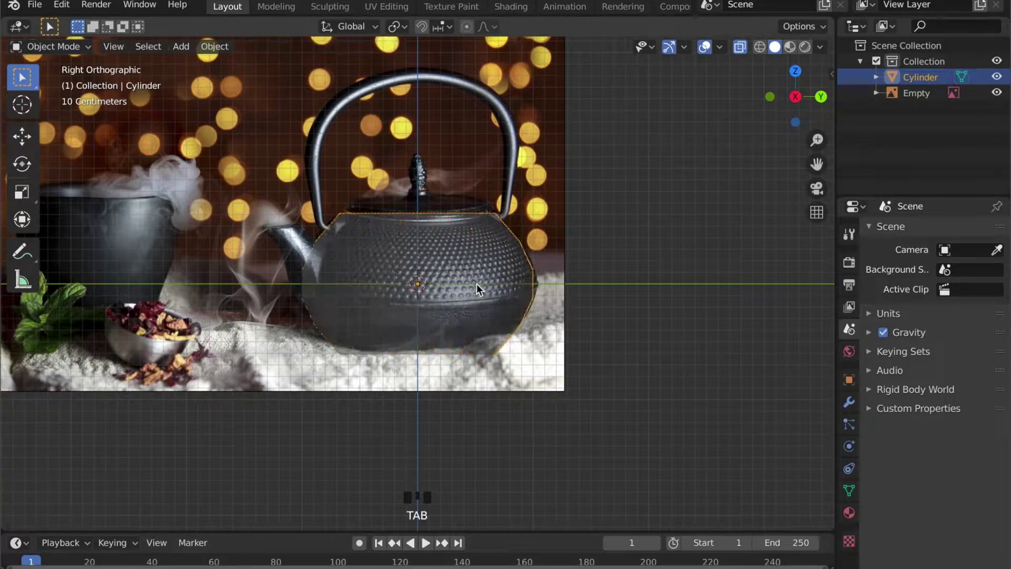
- With X-ray off, select a block of six faces, two wide and three high, on the body's spout side and extrude it slightly outward
{"action": "scroll", "coordinate": [437, 278], "scroll_direction": "down", "scroll_amount": 2}
{"action": "key", "text": "alt+z"}
{"action": "middle_click_drag", "start_coordinate": [437, 277], "coordinate": [510, 323]}
{"action": "scroll", "coordinate": [438, 325], "scroll_direction": "up", "scroll_amount": 2}
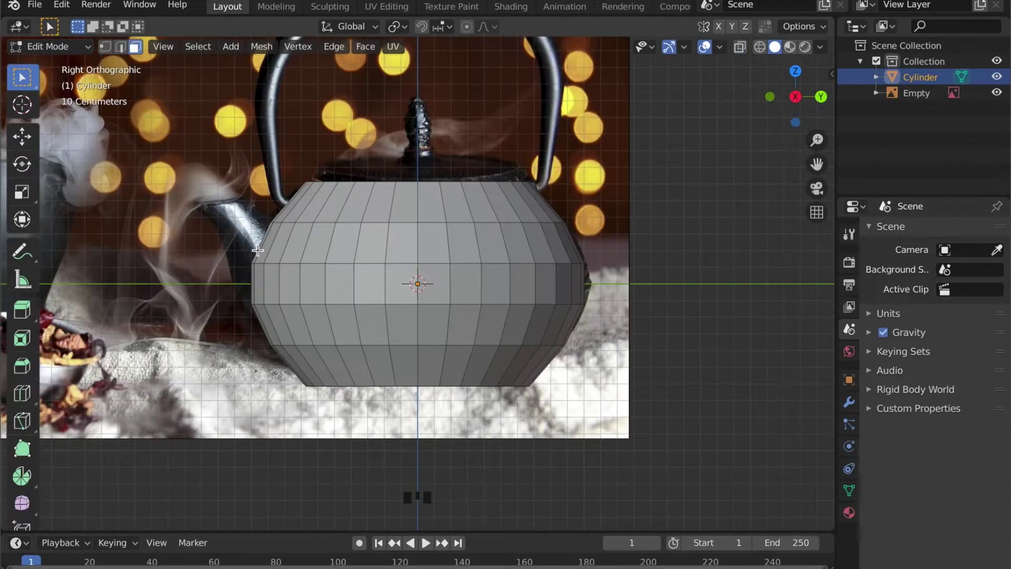
{"action": "left_click", "coordinate": [262, 246]}
{"action": "middle_click_drag", "start_coordinate": [262, 246], "coordinate": [343, 285]}
{"action": "left_click", "coordinate": [311, 278], "text": "shift"}
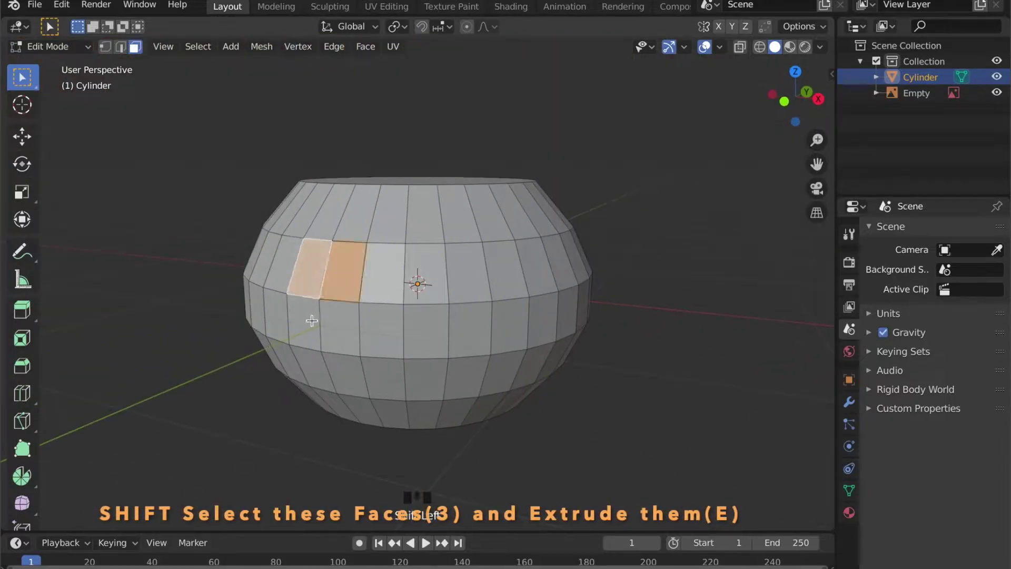
{"action": "left_click", "coordinate": [308, 324], "text": "shift"}
{"action": "left_click", "coordinate": [342, 333], "text": "shift"}
{"action": "left_click", "coordinate": [343, 372], "text": "shift"}
{"action": "left_click", "coordinate": [316, 368], "text": "shift"}
{"action": "middle_click_drag", "start_coordinate": [377, 358], "coordinate": [328, 358]}
{"action": "key", "text": "e"}
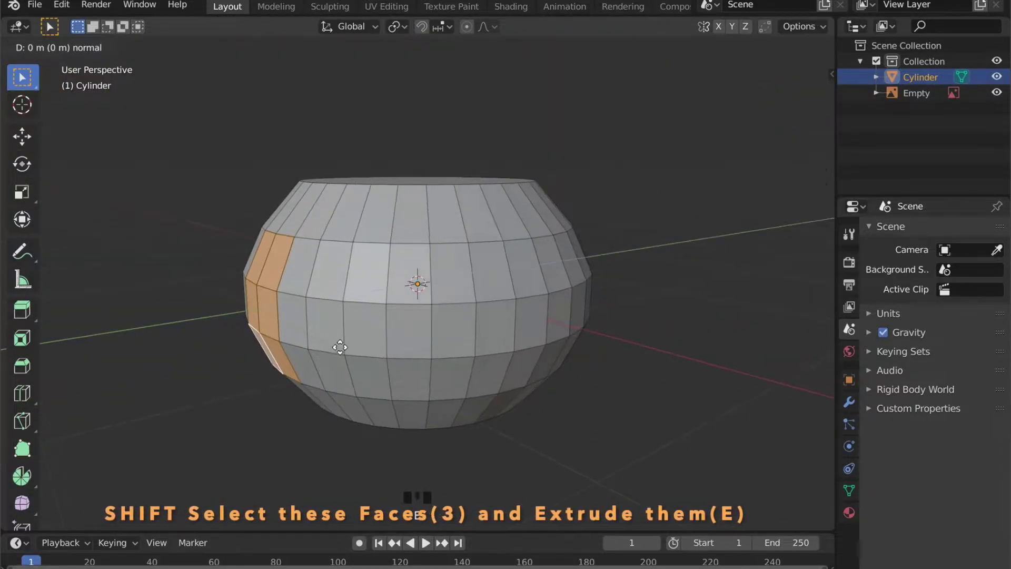
{"action": "left_click", "coordinate": [337, 351]}
- In right view with X-ray on, move the lowest outer vertices of the spout extrusion up and inward toward the teapot body
{"action": "left_click", "coordinate": [811, 101]}
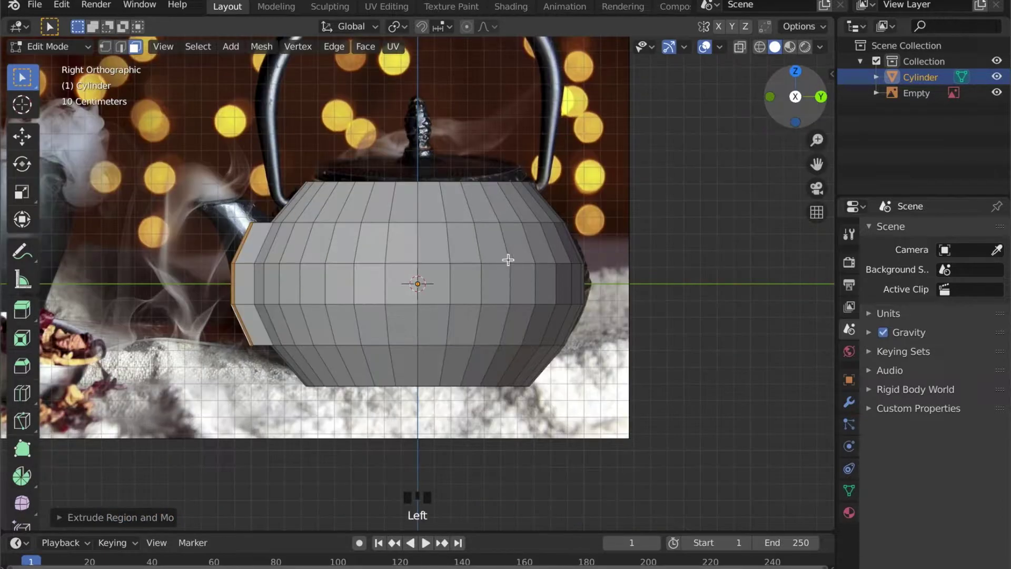
{"action": "middle_click_drag", "start_coordinate": [507, 260], "coordinate": [526, 277], "text": "shift"}
{"action": "scroll", "coordinate": [440, 282], "scroll_direction": "up", "scroll_amount": 2}
{"action": "key", "text": "alt+z"}
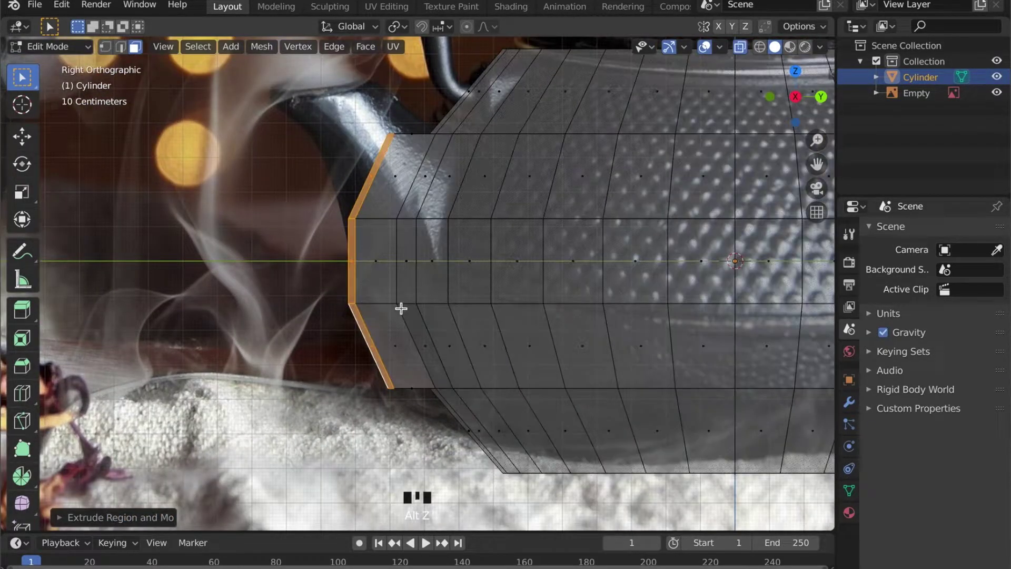
{"action": "left_click_drag", "start_coordinate": [415, 409], "coordinate": [363, 363]}
{"action": "key", "text": "g"}
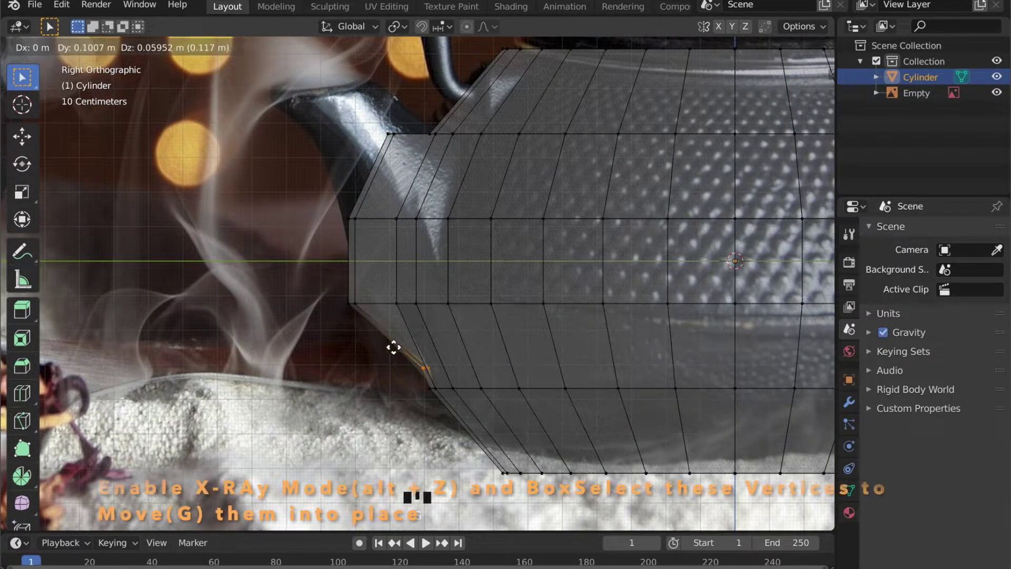
{"action": "left_click", "coordinate": [398, 352]}
- Move the lower-middle and upper-middle outer vertices of the spout extrusion into place along the reference spout's outline
{"action": "left_click_drag", "start_coordinate": [319, 270], "coordinate": [371, 317]}
{"action": "key", "text": "g"}
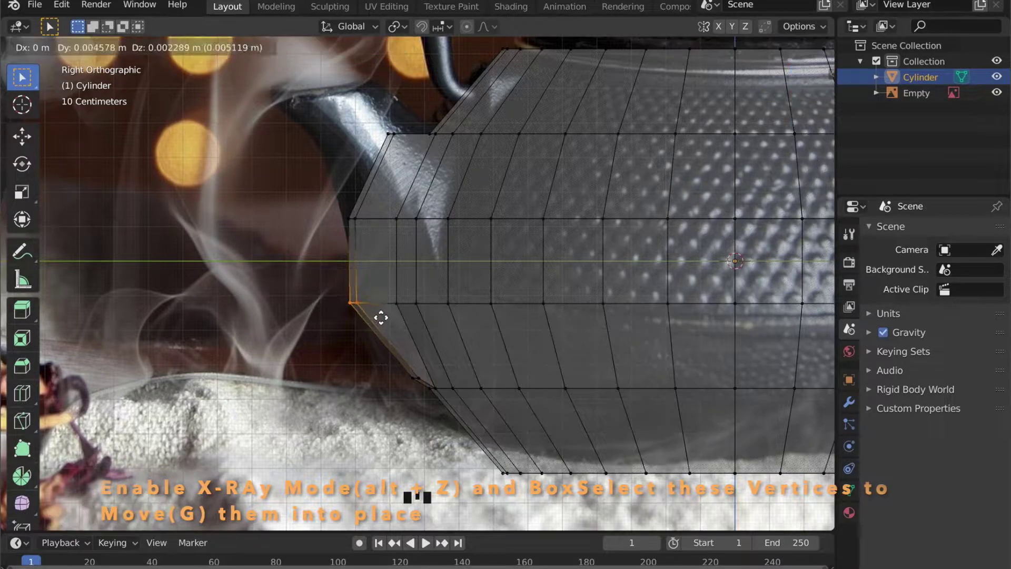
{"action": "left_click", "coordinate": [389, 317]}
{"action": "left_click_drag", "start_coordinate": [318, 184], "coordinate": [370, 232]}
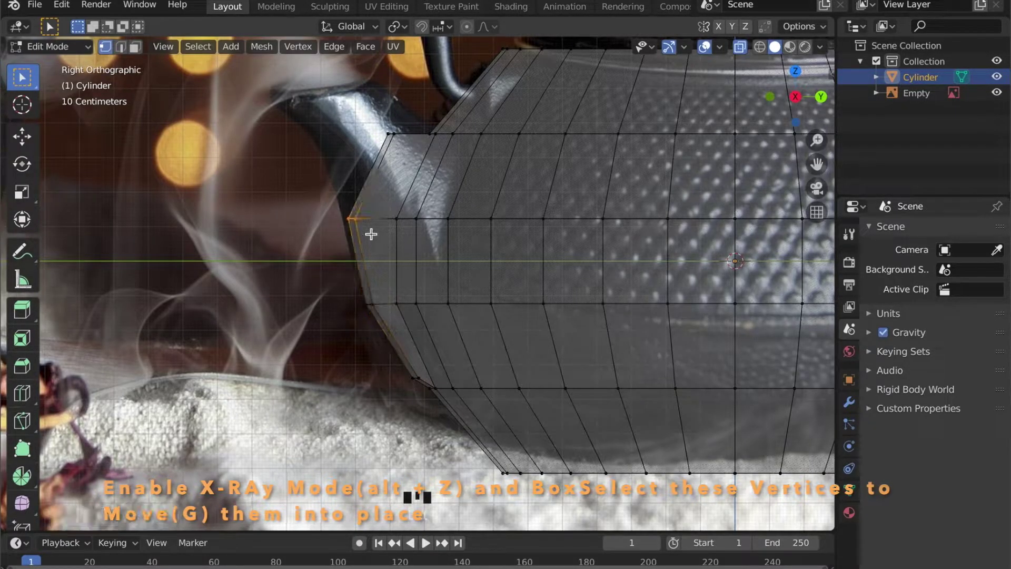
{"action": "key", "text": "g"}
{"action": "left_click", "coordinate": [361, 217]}
{"action": "middle_click_drag", "start_coordinate": [361, 218], "coordinate": [364, 218]}
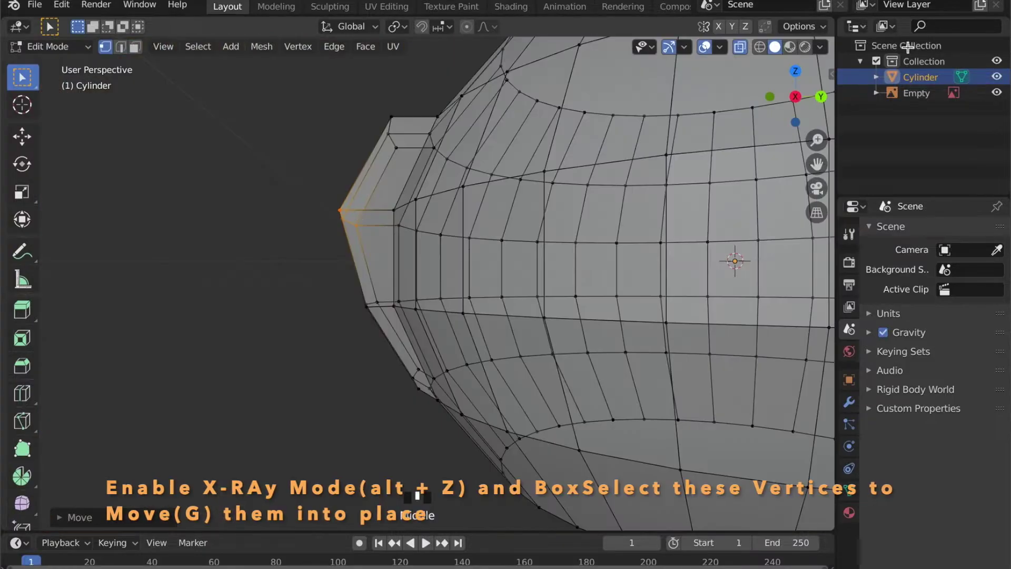
- In right view with X-ray on, move the top outer vertices of the spout extrusion outward toward the reference spout's outline
{"action": "left_click", "coordinate": [796, 95]}
{"action": "key", "text": "KP_3"}
{"action": "key", "text": "alt+z"}
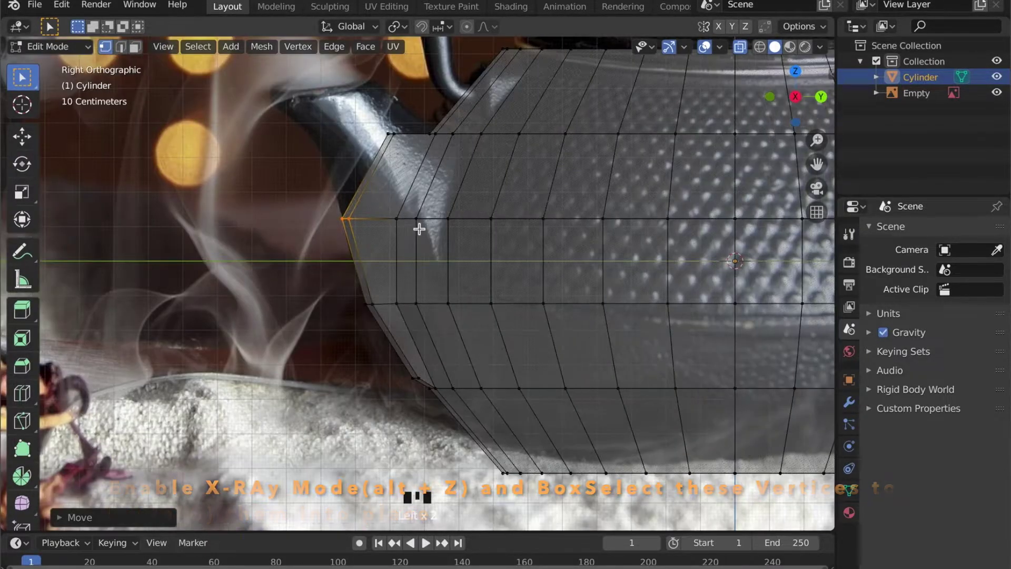
{"action": "middle_click_drag", "start_coordinate": [420, 226], "coordinate": [459, 335], "text": "shift"}
{"action": "left_click_drag", "start_coordinate": [391, 223], "coordinate": [477, 277]}
{"action": "key", "text": "g"}
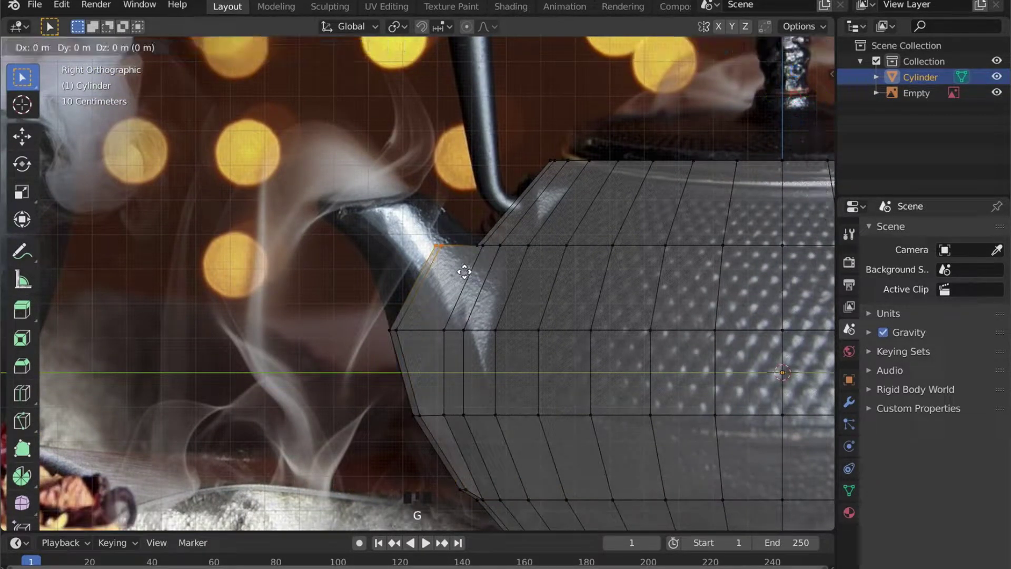
{"action": "left_click", "coordinate": [390, 282]}
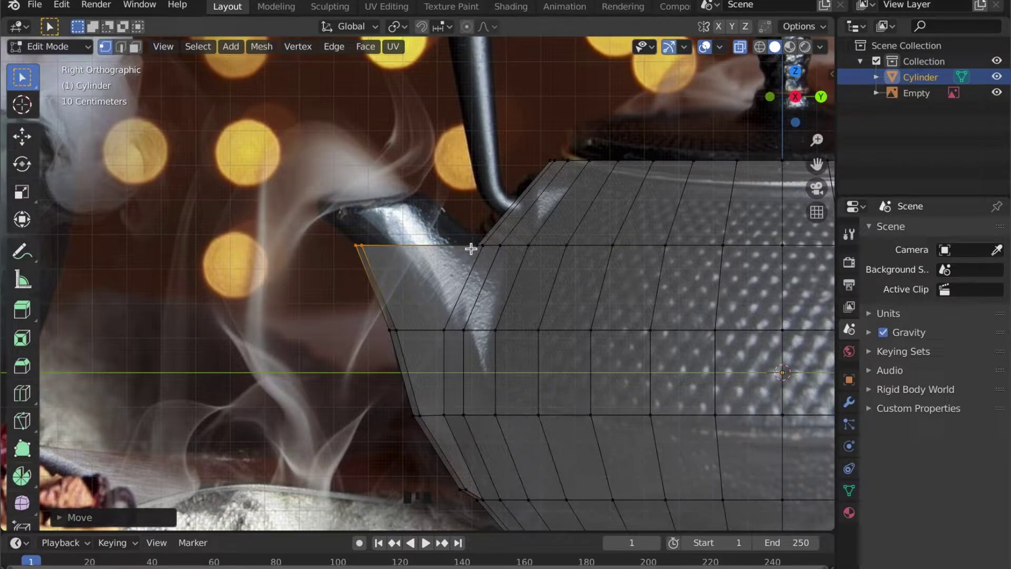
- Extrude the two top faces of the spout block upward and shift them outward along Y by about 0.06 m
{"action": "middle_click_drag", "start_coordinate": [432, 242], "coordinate": [443, 300]}
{"action": "key", "text": "3"}
{"action": "left_click", "coordinate": [432, 264]}
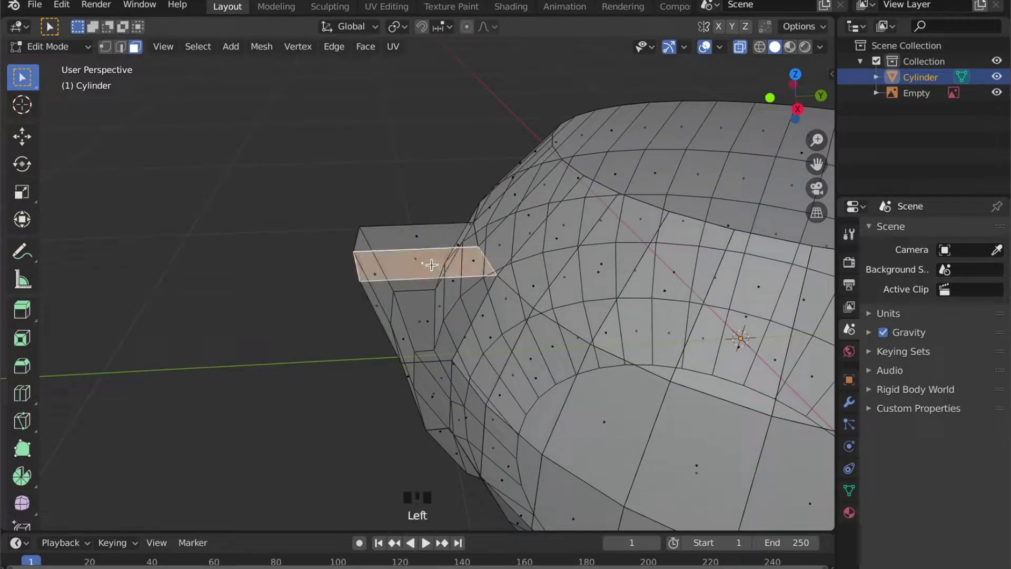
{"action": "left_click", "coordinate": [416, 237], "text": "shift"}
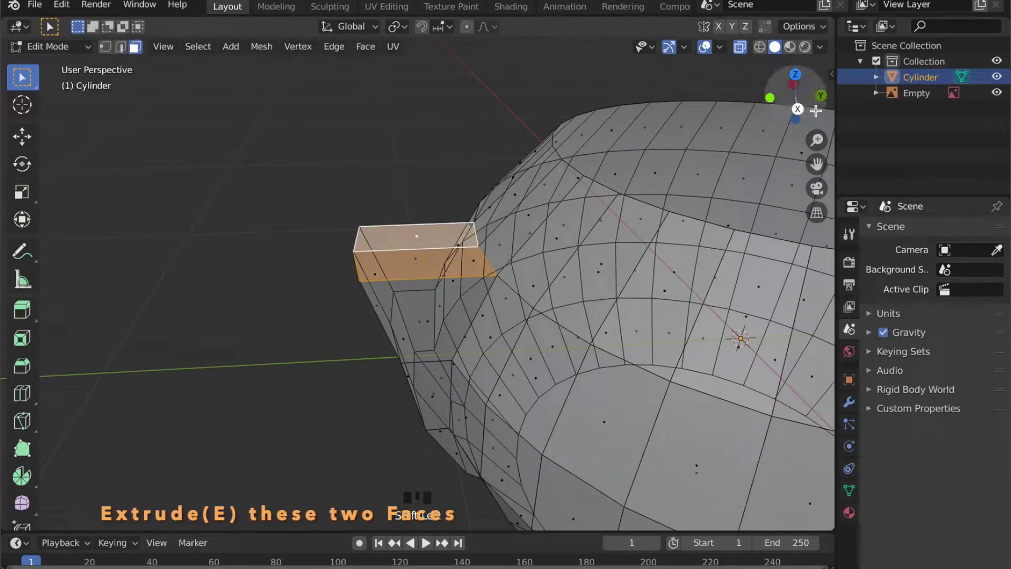
{"action": "left_click", "coordinate": [798, 109]}
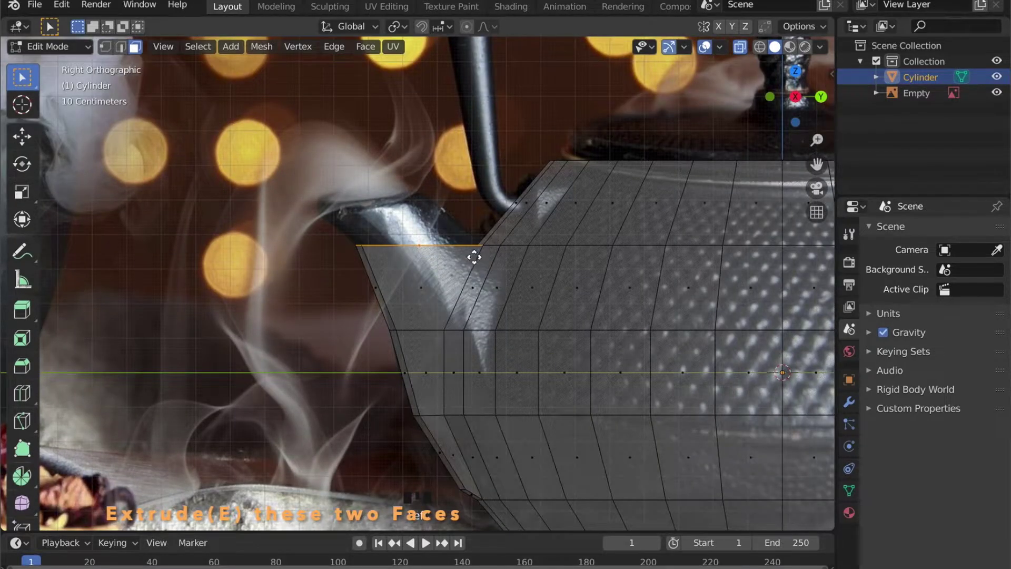
{"action": "key", "text": "e"}
{"action": "left_click", "coordinate": [474, 233]}
{"action": "key", "text": "g"}
{"action": "key", "text": "y"}
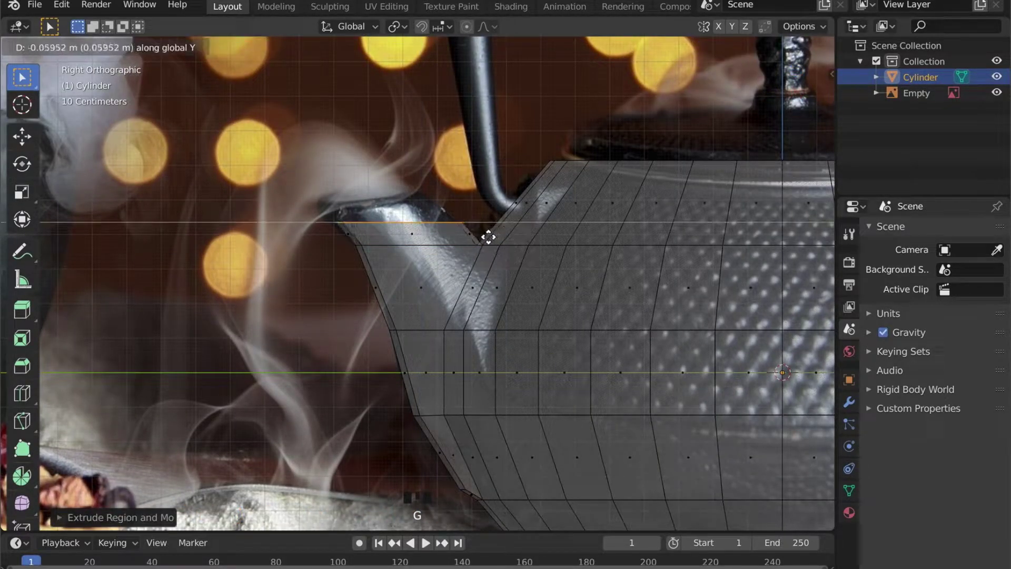
{"action": "left_click", "coordinate": [487, 236]}
- Extrude the spout's top faces upward again and move them outward along Y by about 0.05 m to reach the reference tip
{"action": "key", "text": "e"}
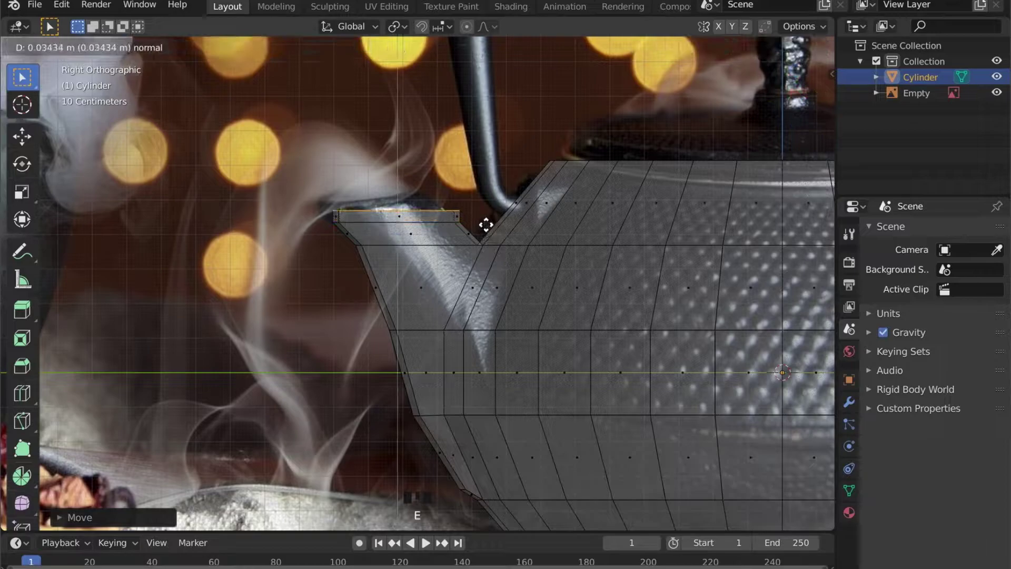
{"action": "left_click", "coordinate": [493, 218]}
{"action": "key", "text": "g"}
{"action": "key", "text": "y"}
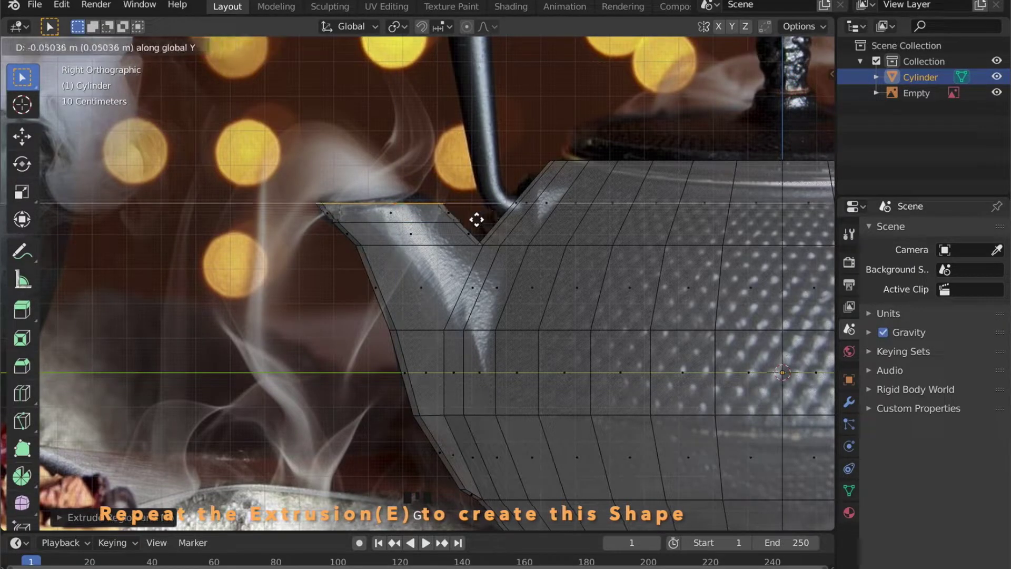
{"action": "left_click", "coordinate": [485, 217]}
- Scale the spout's top faces along Y to about 0.91, then shift them slightly outward and down by about 0.009 m
{"action": "key", "text": "s"}
{"action": "key", "text": "y"}
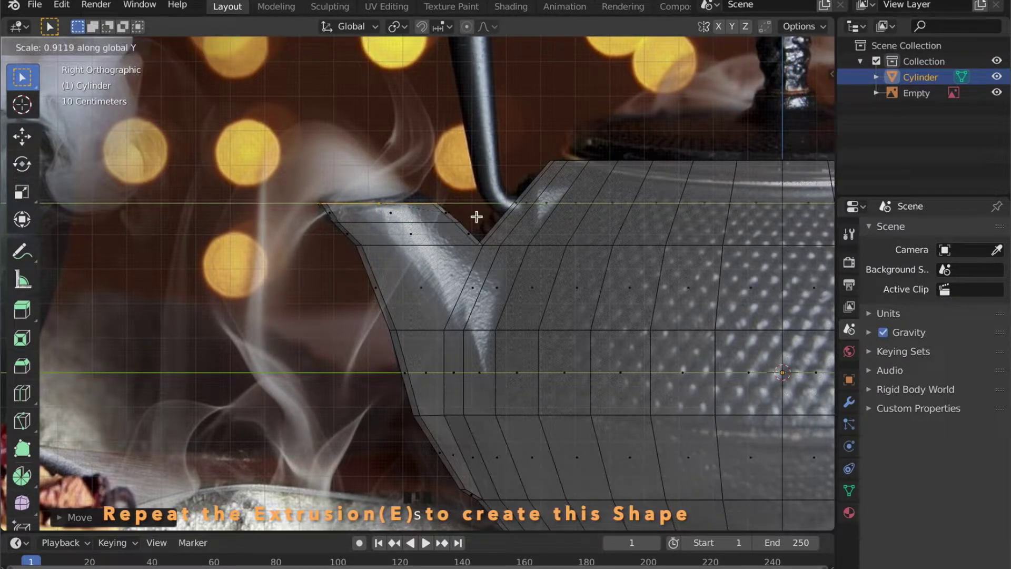
{"action": "left_click", "coordinate": [476, 216]}
{"action": "key", "text": "g"}
{"action": "key", "text": "y"}
{"action": "left_click", "coordinate": [471, 216]}
{"action": "key", "text": "e"}
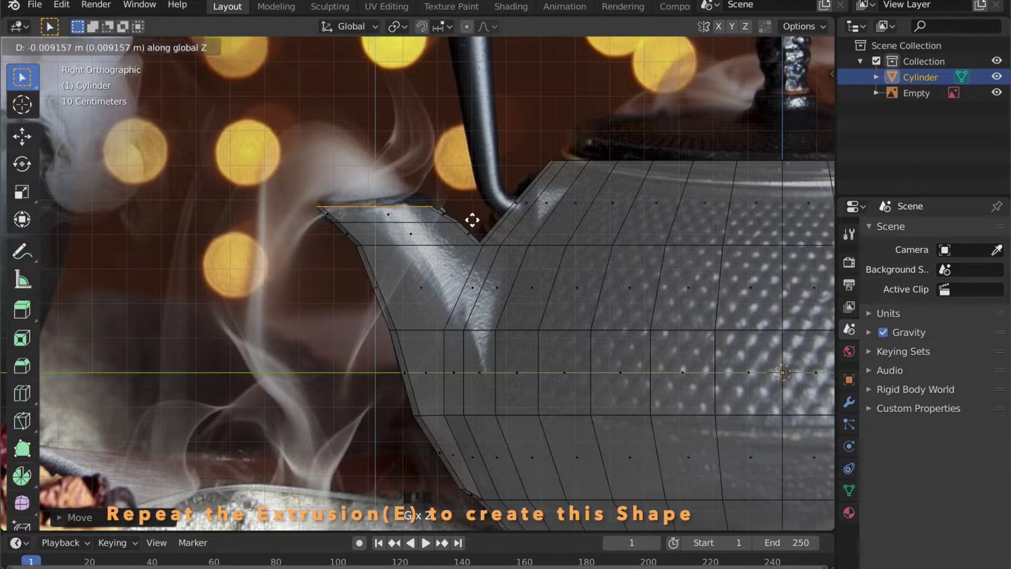
{"action": "left_click", "coordinate": [472, 220]}
- Extrude the spout tip up about 0.027 m, scale it to about 0.90 along Y and shift it about 0.011 m outward
{"action": "key", "text": "e"}
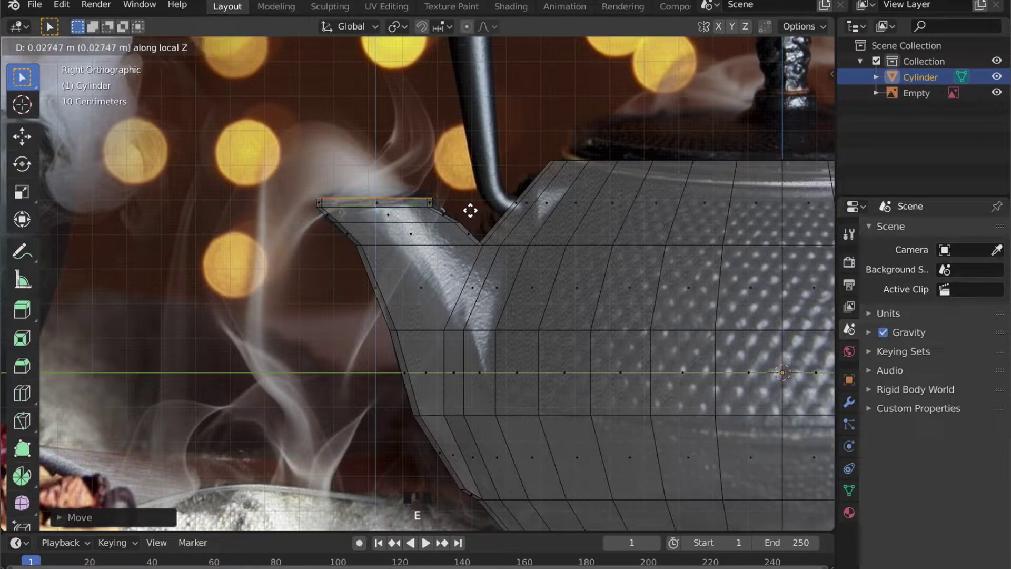
{"action": "left_click", "coordinate": [471, 210]}
{"action": "key", "text": "s"}
{"action": "key", "text": "y"}
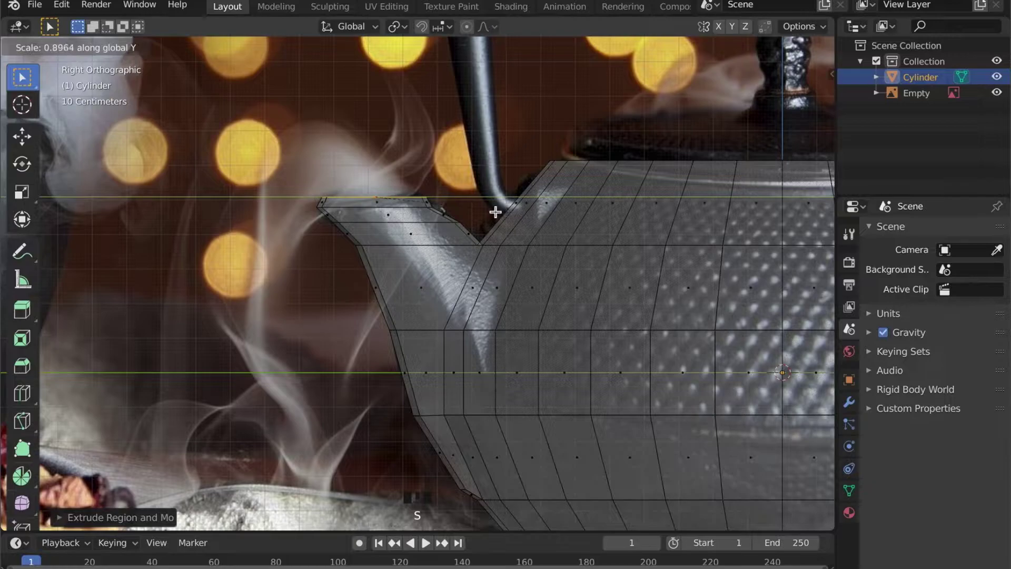
{"action": "left_click", "coordinate": [495, 211]}
{"action": "key", "text": "g"}
{"action": "key", "text": "y"}
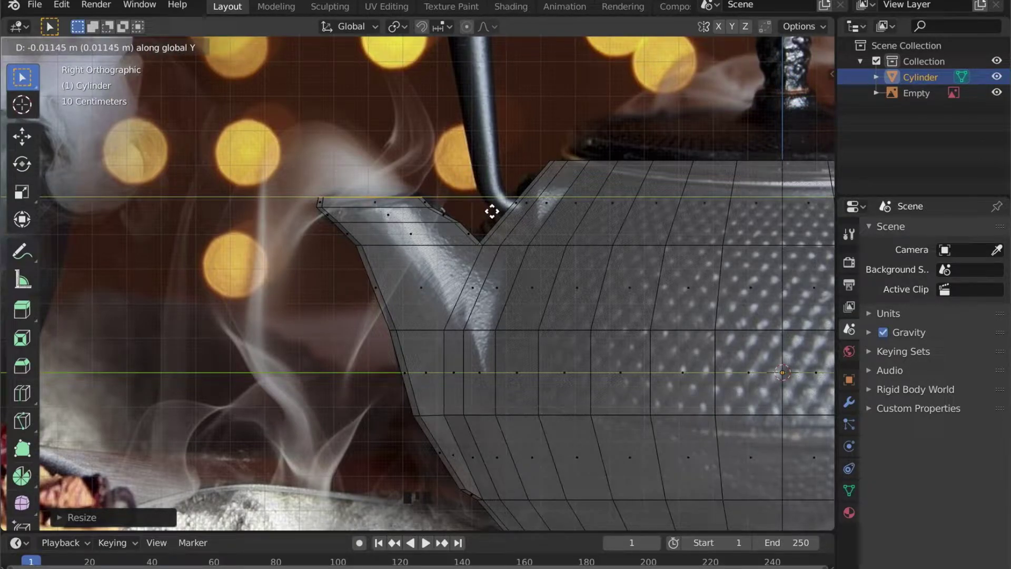
{"action": "left_click", "coordinate": [490, 229]}
- Examine the spout's shape from the front and side with X-ray off, in Object Mode and back in Edit Mode
{"action": "key", "text": "Tab"}
{"action": "scroll", "coordinate": [458, 257], "scroll_direction": "down", "scroll_amount": 4}
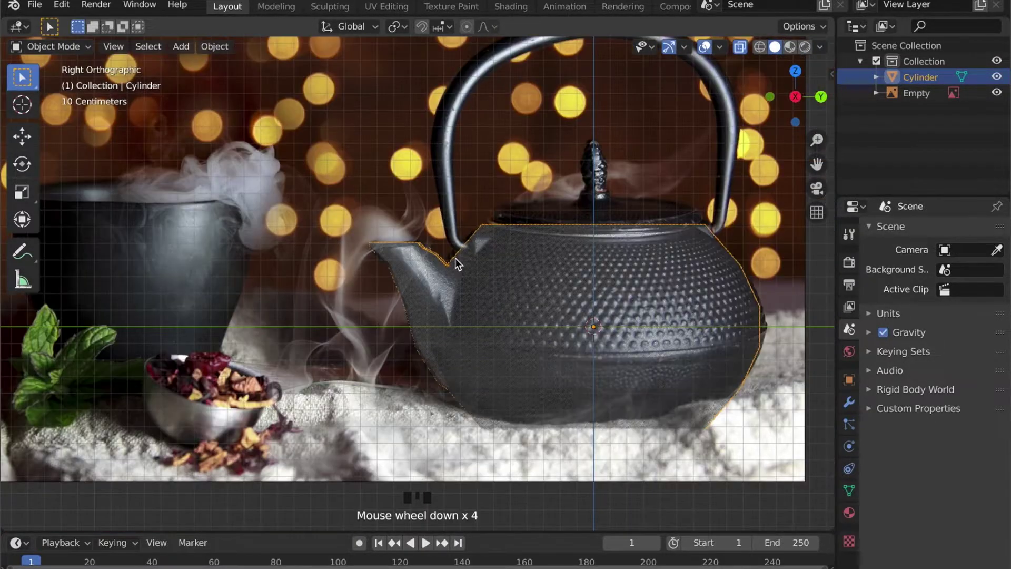
{"action": "middle_click_drag", "start_coordinate": [455, 258], "coordinate": [633, 338]}
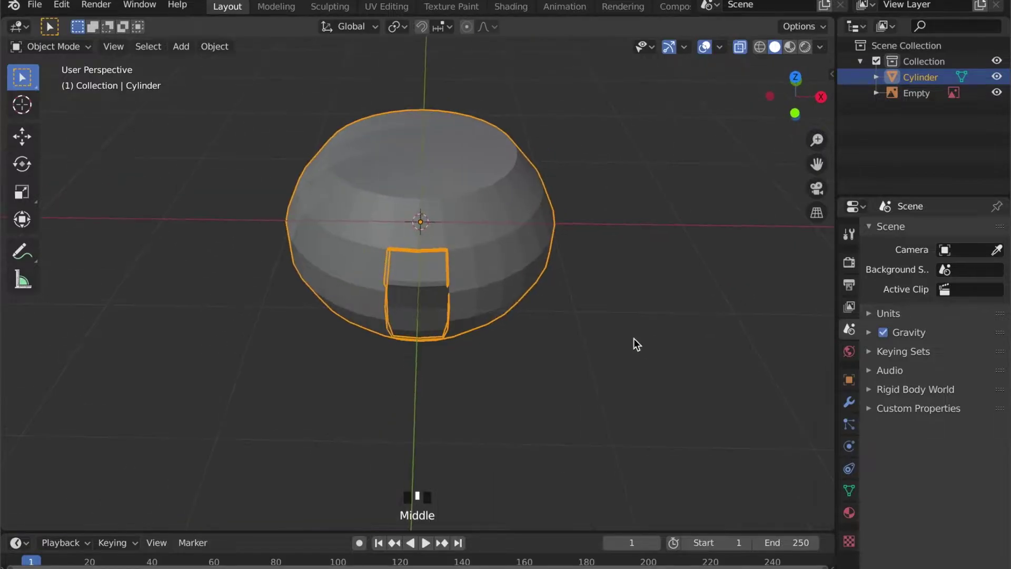
{"action": "key", "text": "alt+z"}
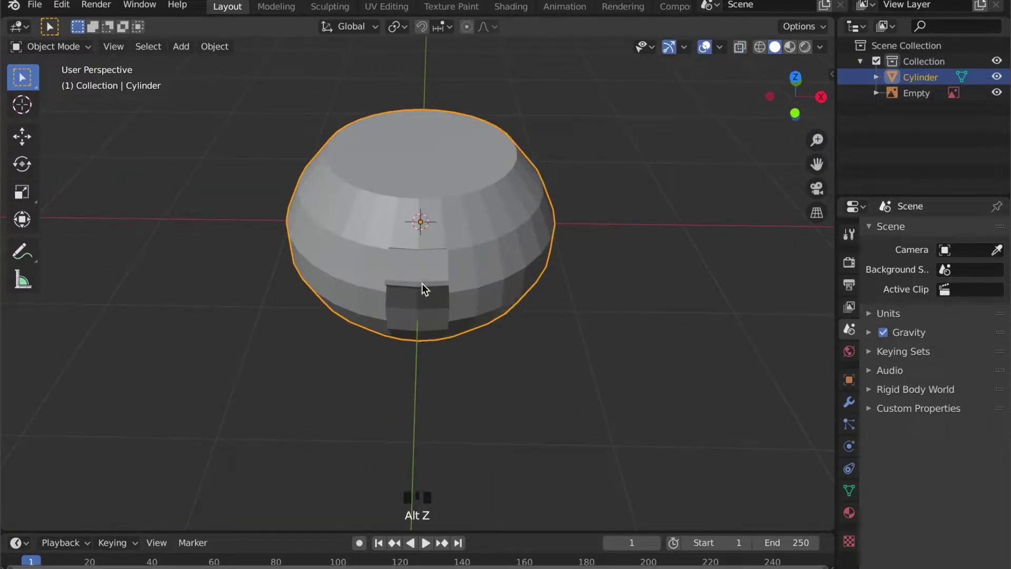
{"action": "key", "text": "Tab"}
{"action": "scroll", "coordinate": [425, 284], "scroll_direction": "up", "scroll_amount": 2}
{"action": "middle_click_drag", "start_coordinate": [425, 285], "coordinate": [272, 216]}
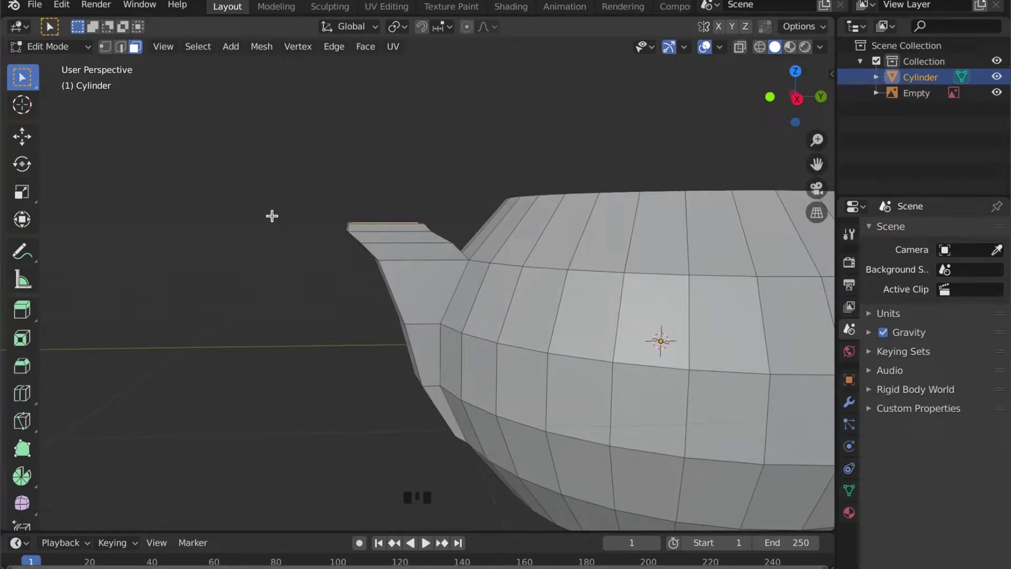
- In left view with X-ray on, select all outer spout vertices and scale them along X to about 0.67
{"action": "left_click", "coordinate": [793, 95]}
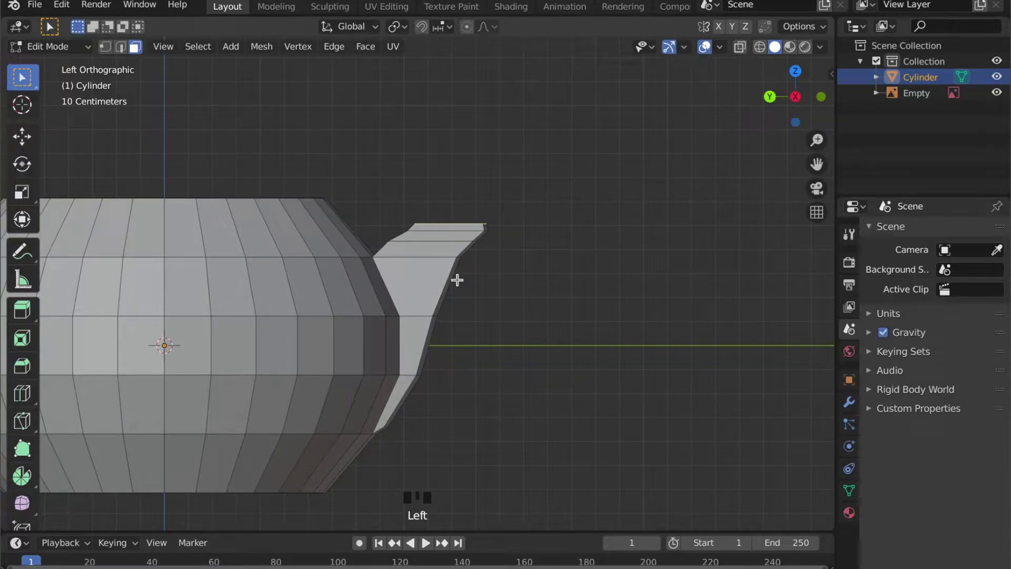
{"action": "key", "text": "alt+z"}
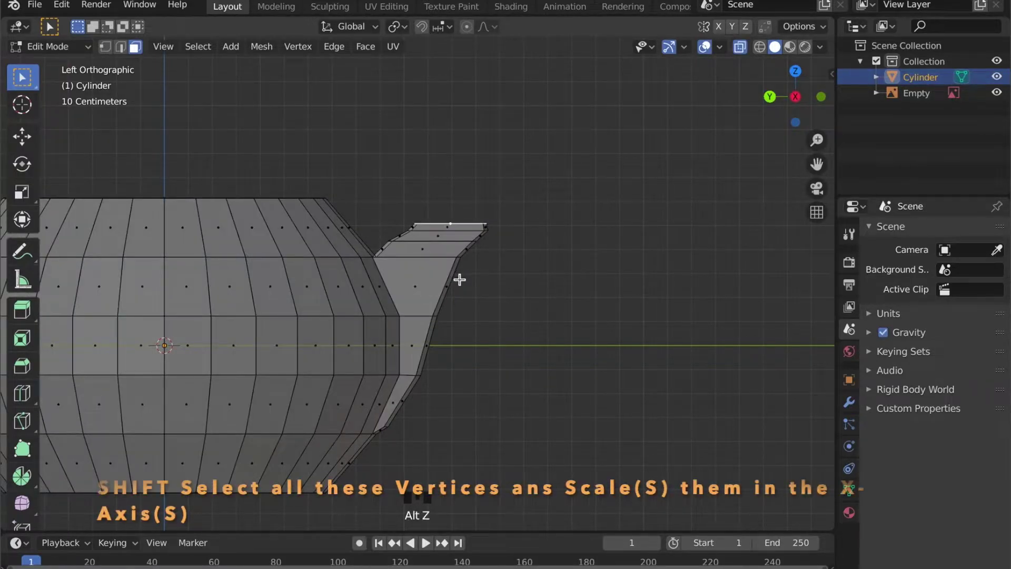
{"action": "key", "text": "1"}
{"action": "left_click_drag", "start_coordinate": [372, 199], "coordinate": [473, 270]}
{"action": "left_click", "coordinate": [444, 328], "text": "shift"}
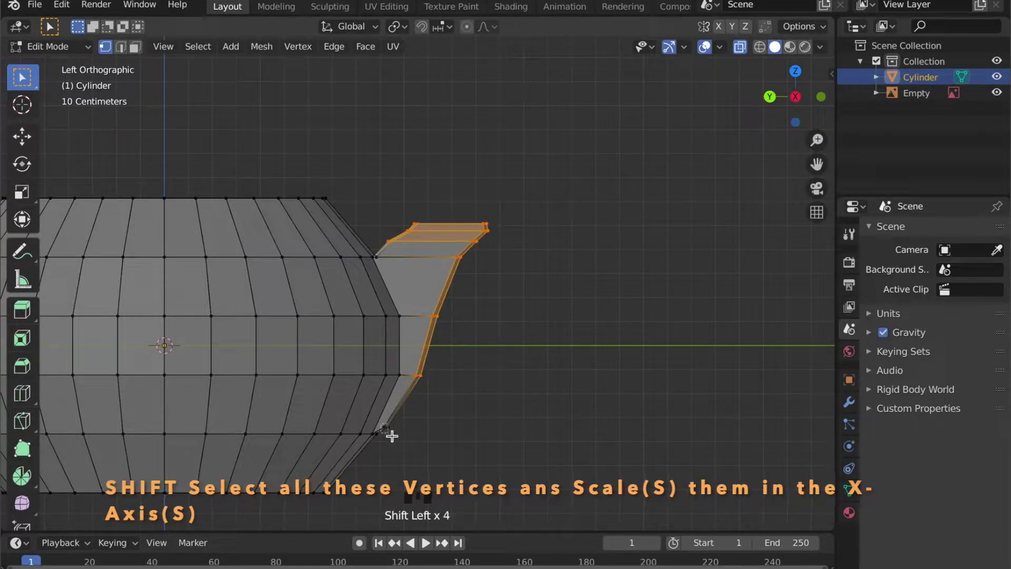
{"action": "mouse_move", "coordinate": [438, 424]}
{"action": "middle_mouse_down"}
{"action": "mouse_move", "coordinate": [378, 420]}
{"action": "mouse_move", "coordinate": [449, 413]}
{"action": "middle_mouse_up"}
{"action": "key", "text": "alt+z"}
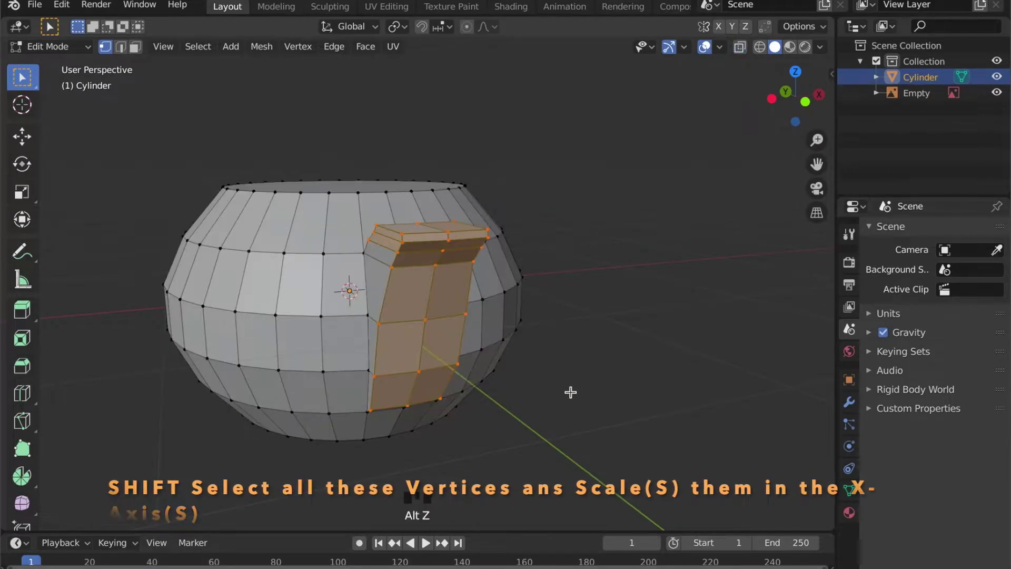
{"action": "key", "text": "s"}
{"action": "key", "text": "x"}
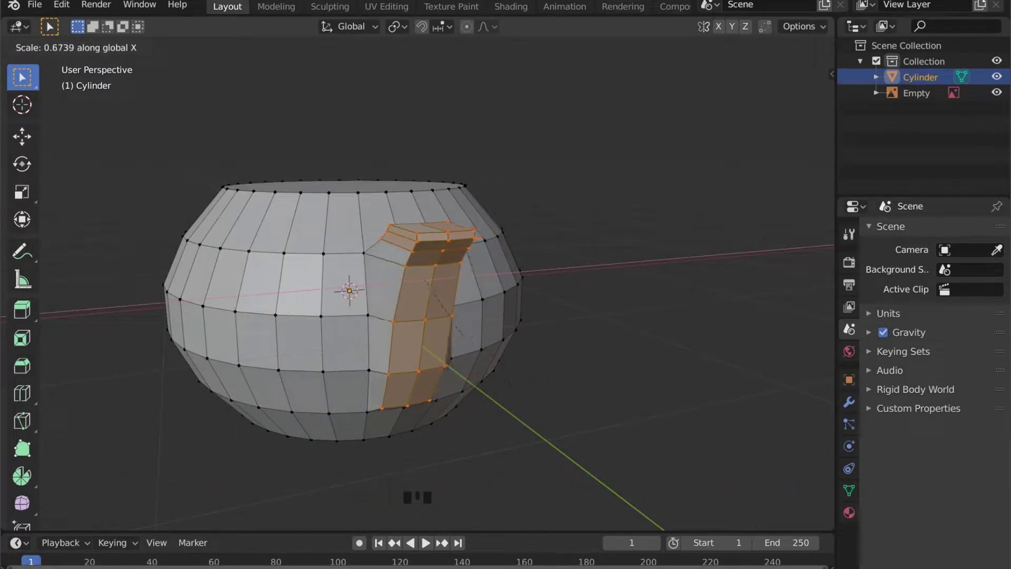
{"action": "left_click", "coordinate": [483, 380]}
- Narrow the spout's lowest outer edge by scaling its two corner vertices along X
{"action": "middle_click_drag", "start_coordinate": [483, 380], "coordinate": [447, 436]}
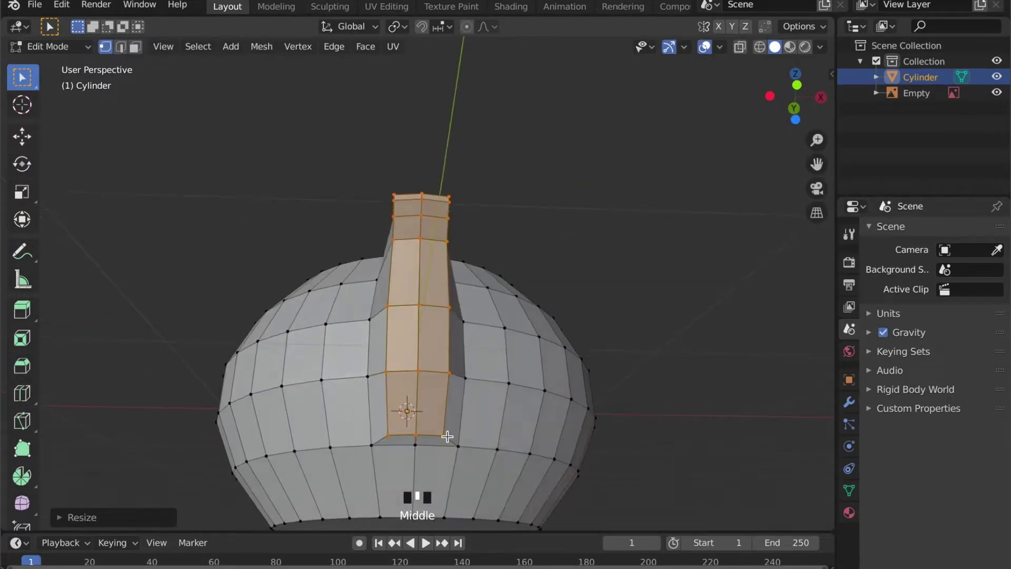
{"action": "key", "text": "s"}
{"action": "key", "text": "x"}
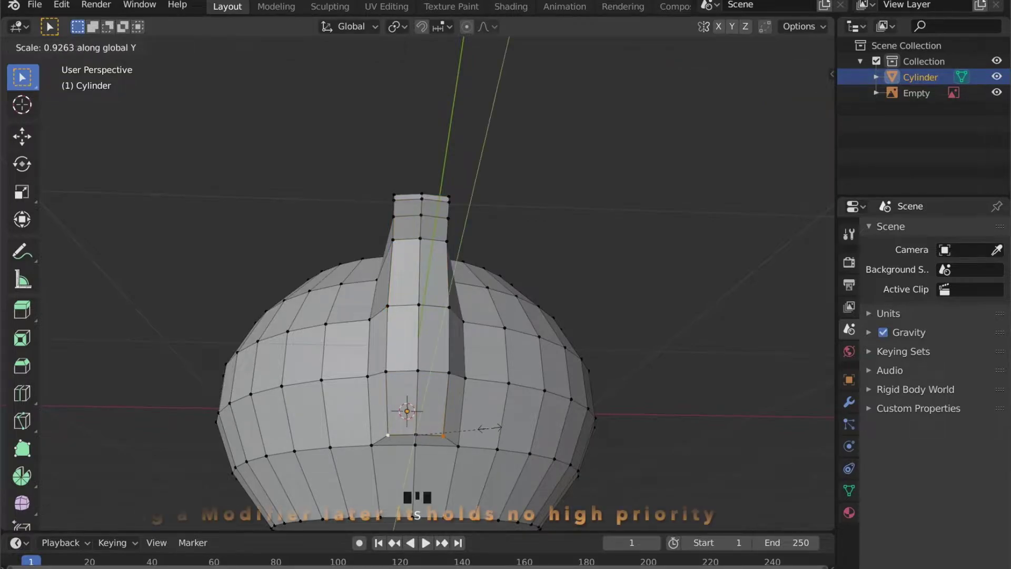
{"action": "left_click", "coordinate": [465, 426]}
- Raise the three vertices of the spout's lowest outer edge about 0.009 m along Z and adjust them slightly along Y
{"action": "key", "text": "g"}
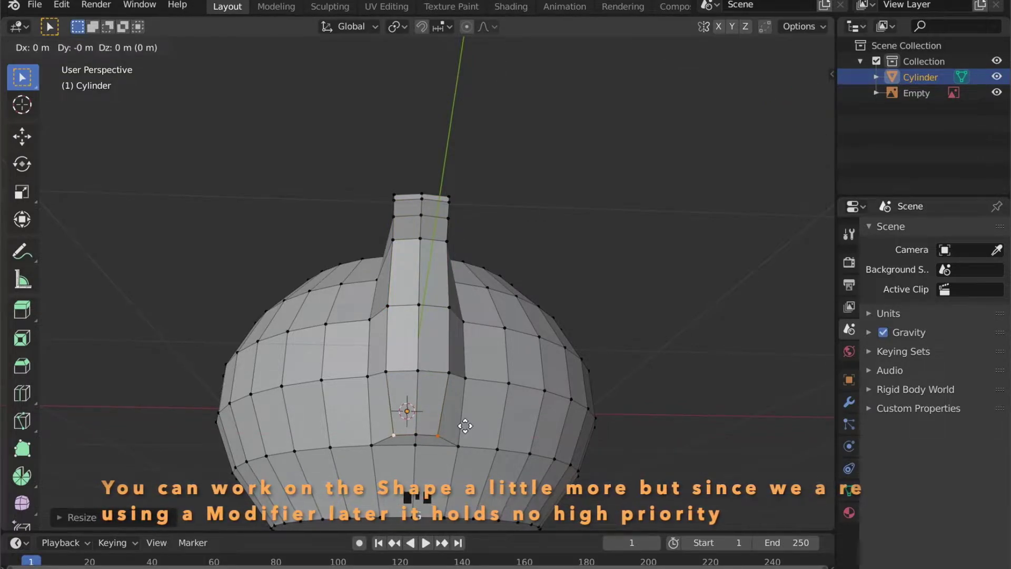
{"action": "key", "text": "z"}
{"action": "right_click", "coordinate": [461, 421]}
{"action": "left_click", "coordinate": [417, 434], "text": "shift"}
{"action": "key", "text": "g"}
{"action": "key", "text": "z"}
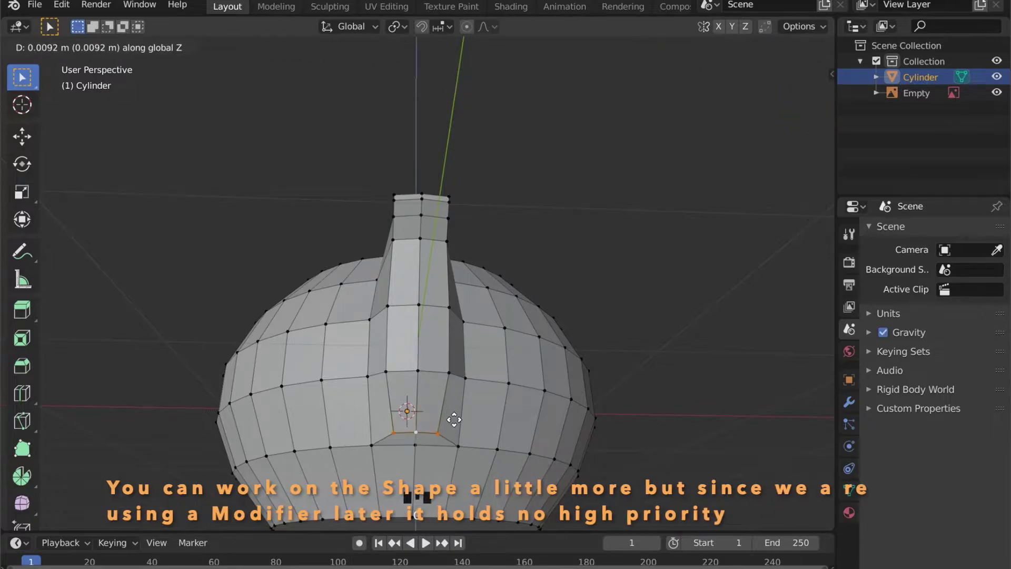
{"action": "left_click", "coordinate": [451, 420]}
{"action": "middle_click_drag", "start_coordinate": [451, 419], "coordinate": [584, 468]}
{"action": "key", "text": "g"}
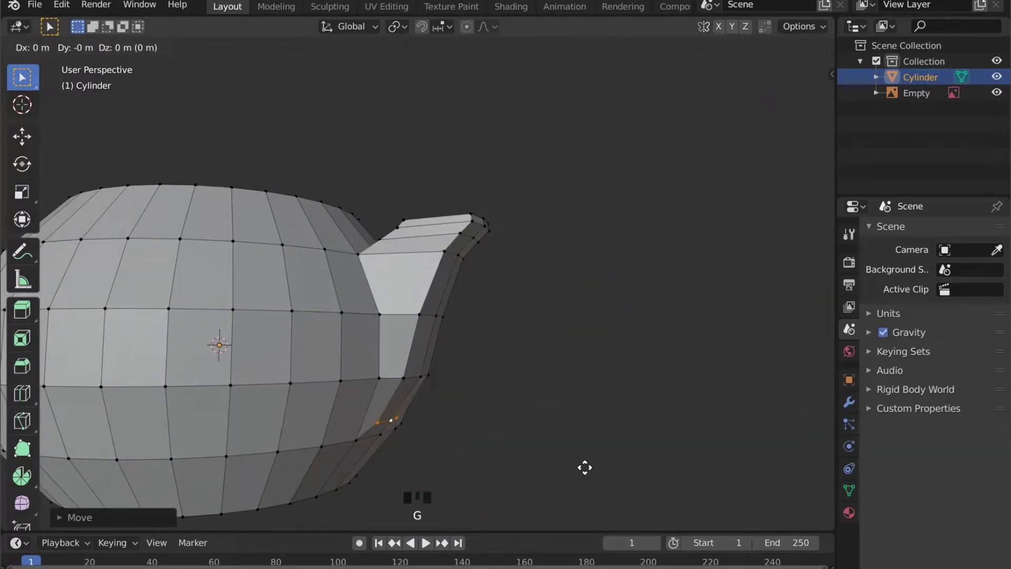
{"action": "key", "text": "y"}
{"action": "left_click", "coordinate": [589, 467]}
- Move the two outer corner vertices one row above the spout's lowest edge slightly toward the body
{"action": "middle_click_drag", "start_coordinate": [555, 425], "coordinate": [437, 432]}
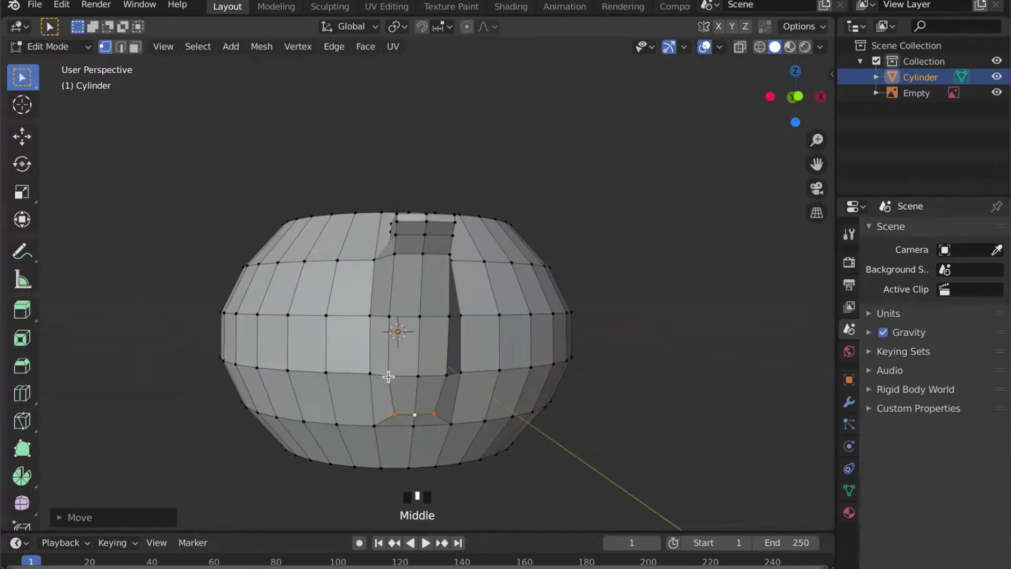
{"action": "left_click", "coordinate": [388, 376]}
{"action": "middle_click_drag", "start_coordinate": [444, 375], "coordinate": [532, 440]}
{"action": "key", "text": "g"}
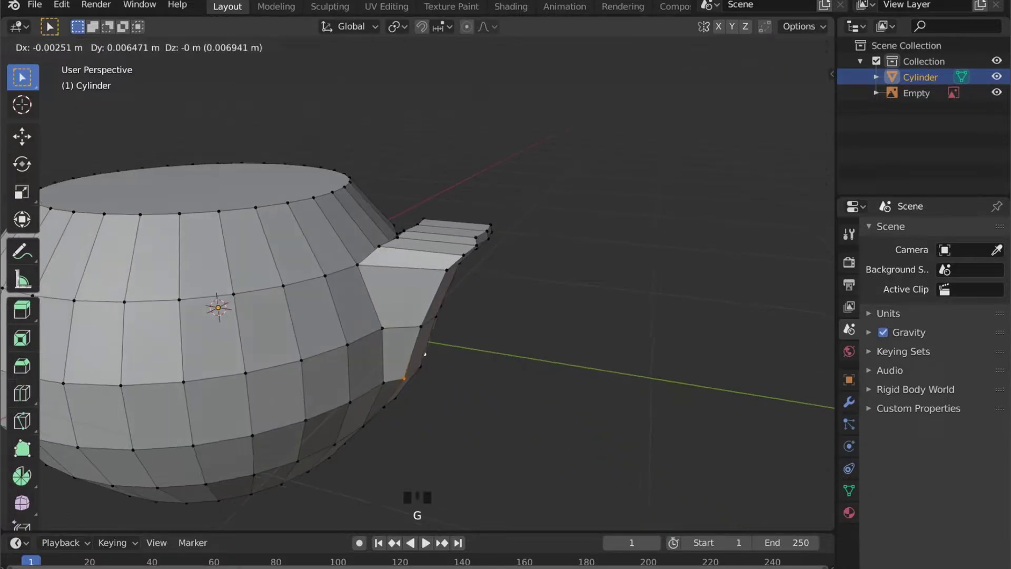
{"action": "key", "text": "g"}
{"action": "left_click", "coordinate": [459, 338]}
- Pull two upper middle vertices on the spout's outer side outward along Y, by about 0.004 m and 0.016 m
{"action": "middle_click_drag", "start_coordinate": [459, 339], "coordinate": [451, 260]}
{"action": "left_click", "coordinate": [450, 260]}
{"action": "key", "text": "g"}
{"action": "key", "text": "y"}
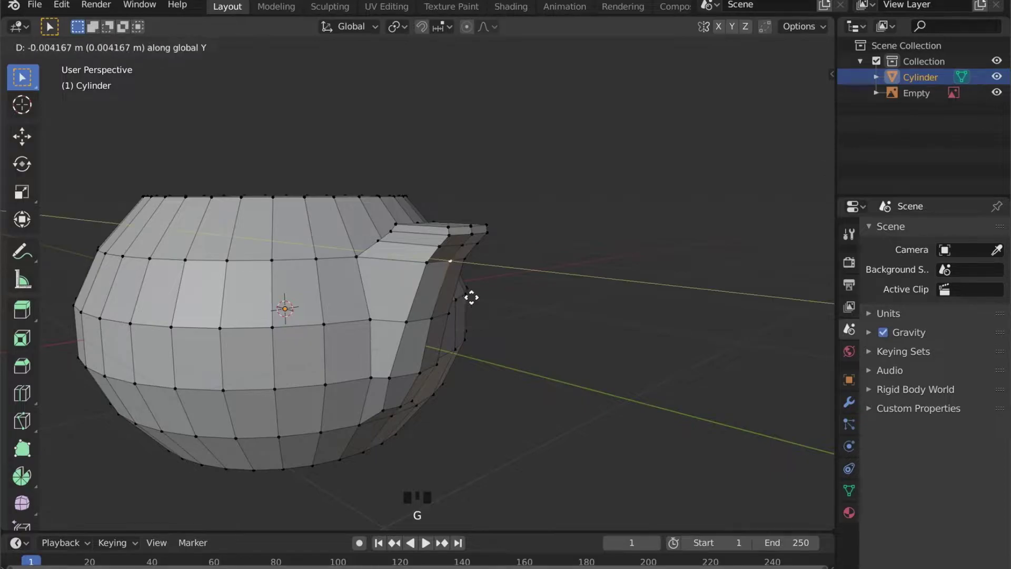
{"action": "left_click", "coordinate": [473, 300]}
{"action": "key", "text": "g"}
{"action": "middle_click", "coordinate": [466, 245]}
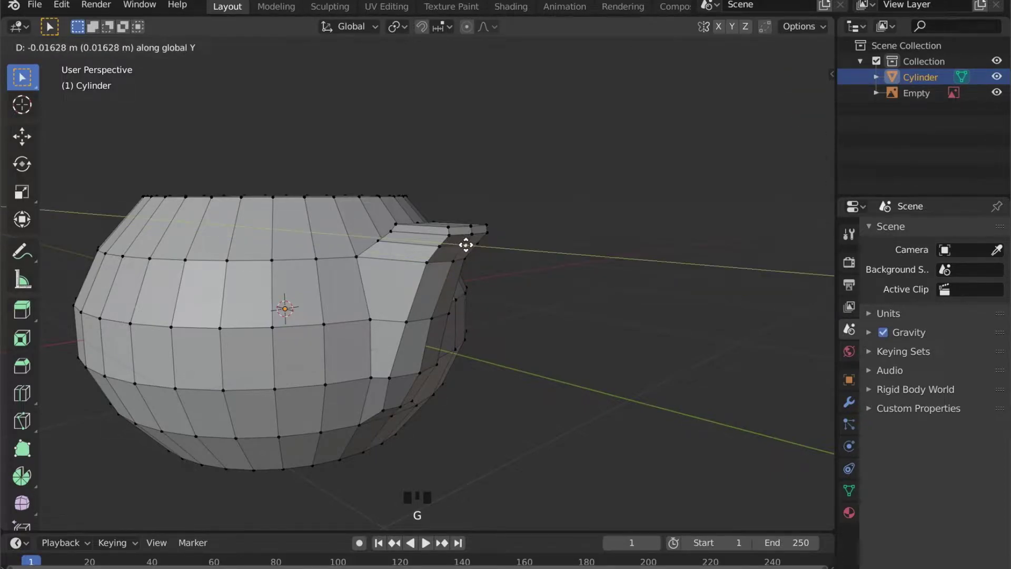
{"action": "left_click", "coordinate": [466, 245]}
- Scale the two top faces of the spout along X to about 0.85
{"action": "middle_click_drag", "start_coordinate": [466, 245], "coordinate": [405, 249]}
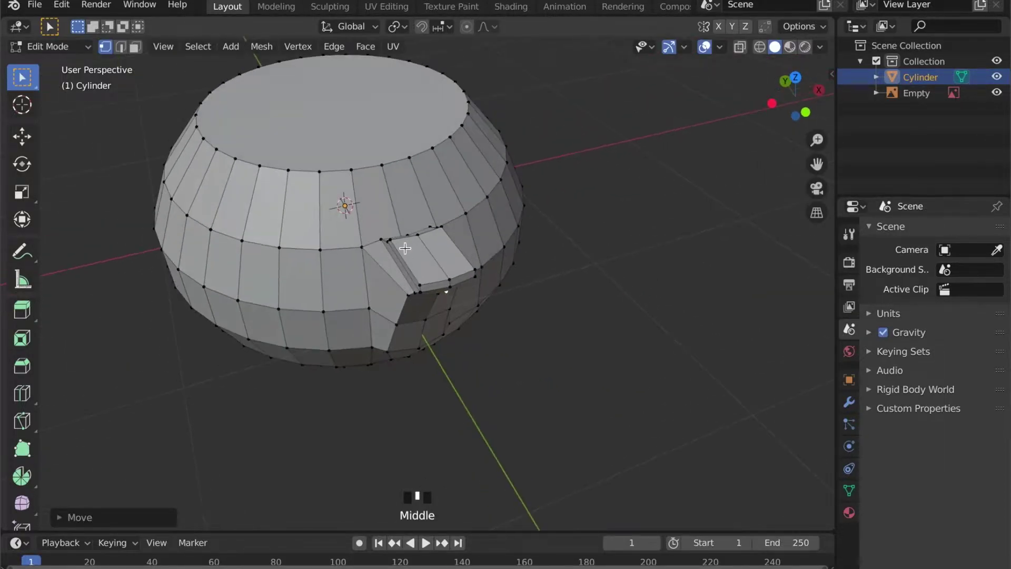
{"action": "key", "text": "3"}
{"action": "left_click", "coordinate": [427, 257]}
{"action": "left_click", "coordinate": [428, 289], "text": "shift"}
{"action": "middle_click_drag", "start_coordinate": [428, 290], "coordinate": [420, 311]}
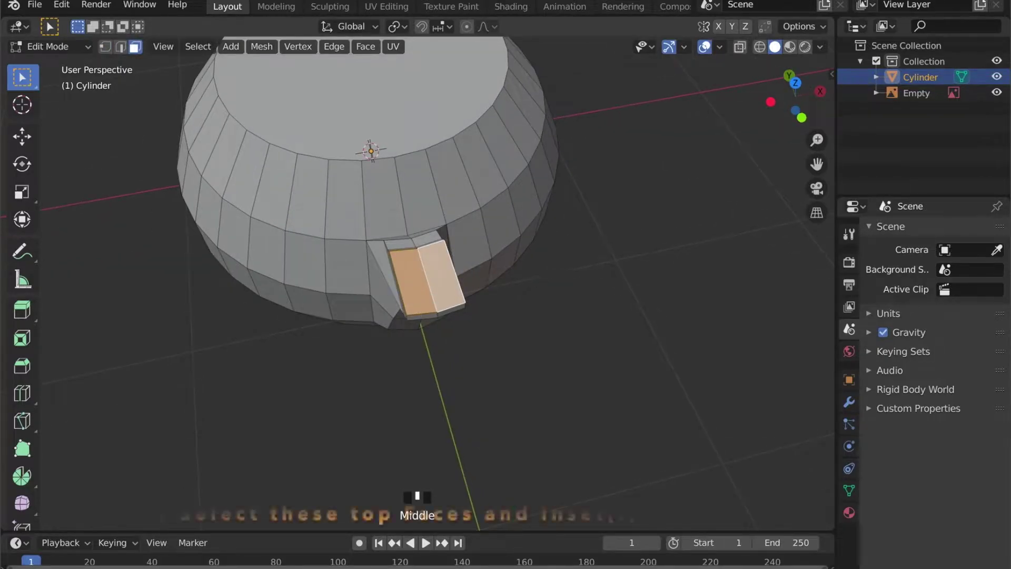
{"action": "key", "text": "s"}
{"action": "key", "text": "x"}
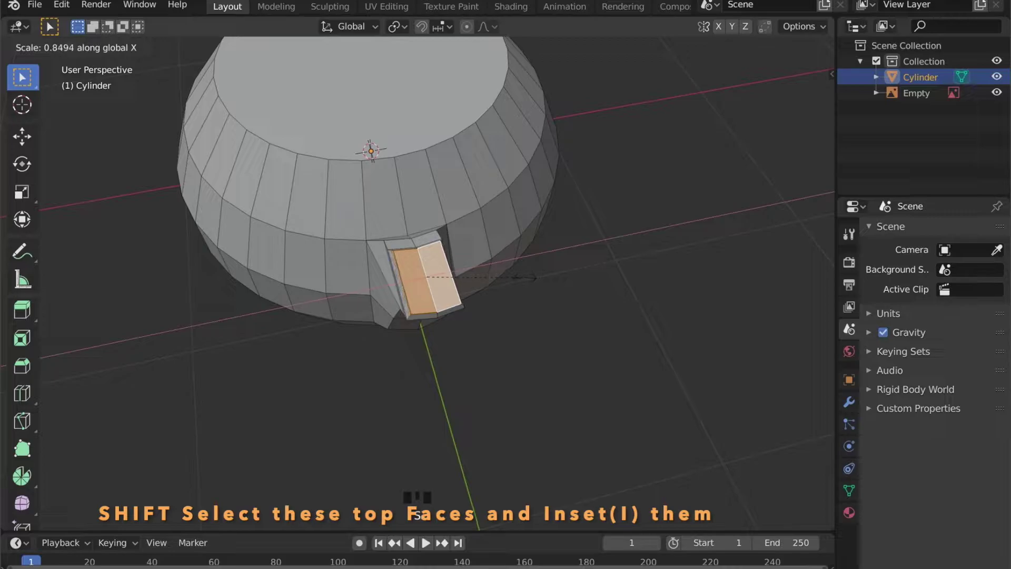
{"action": "left_click", "coordinate": [522, 278]}
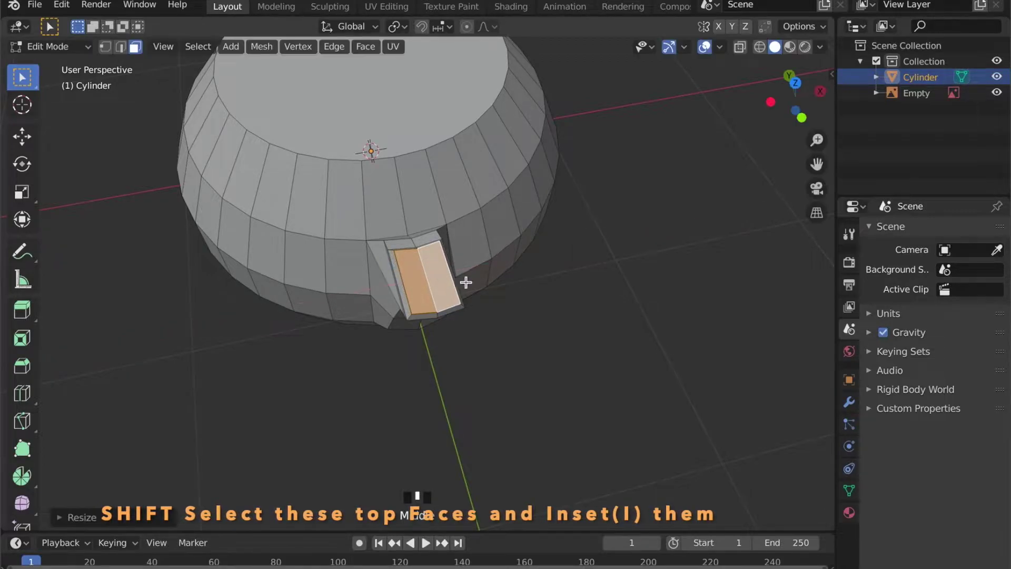
- Inset the two top faces of the spout together by about 0.041 m
{"action": "middle_click_drag", "start_coordinate": [465, 282], "coordinate": [550, 246]}
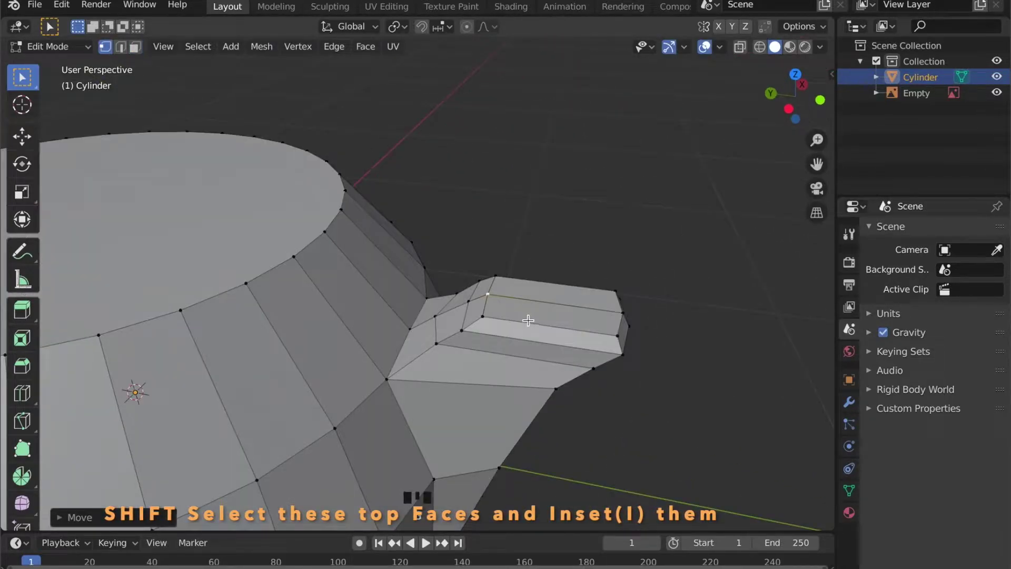
{"action": "key", "text": "3"}
{"action": "left_click", "coordinate": [537, 313], "text": "shift"}
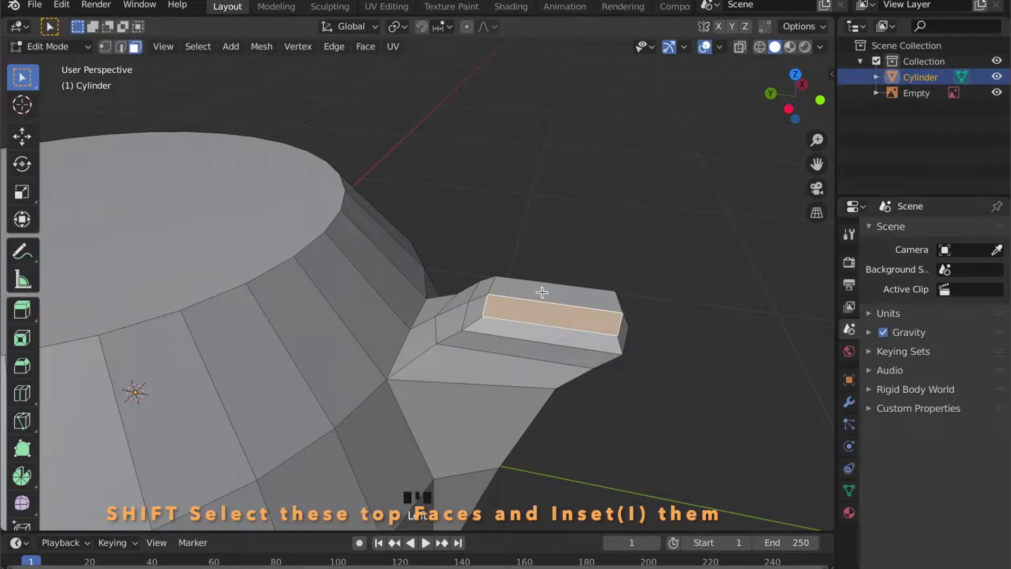
{"action": "left_click", "coordinate": [542, 291], "text": "shift"}
{"action": "key", "text": "i"}
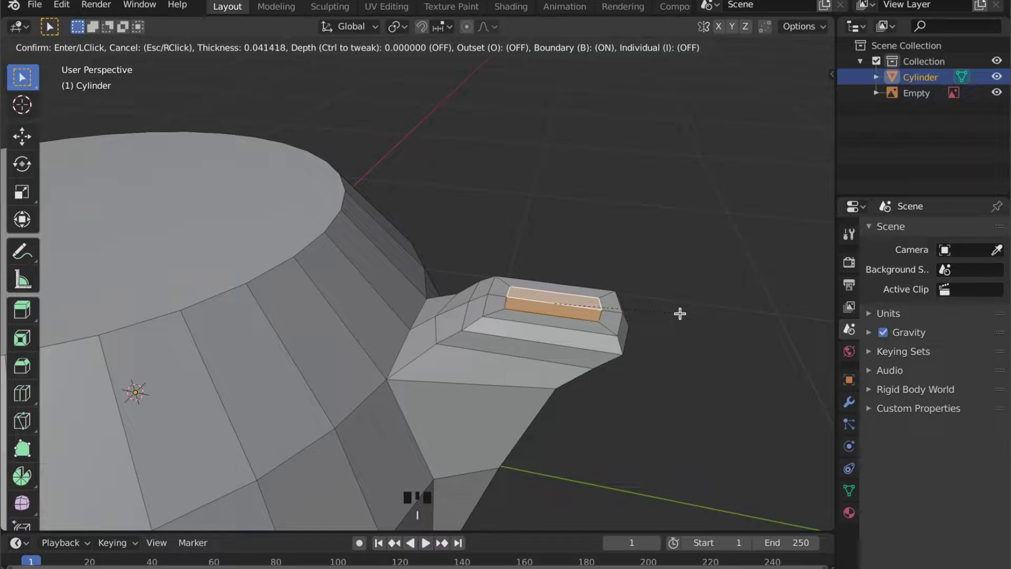
{"action": "left_click", "coordinate": [560, 320]}
- Slide the middle vertex at the inset's body-side end slightly toward the teapot body
{"action": "middle_click_drag", "start_coordinate": [560, 320], "coordinate": [542, 345]}
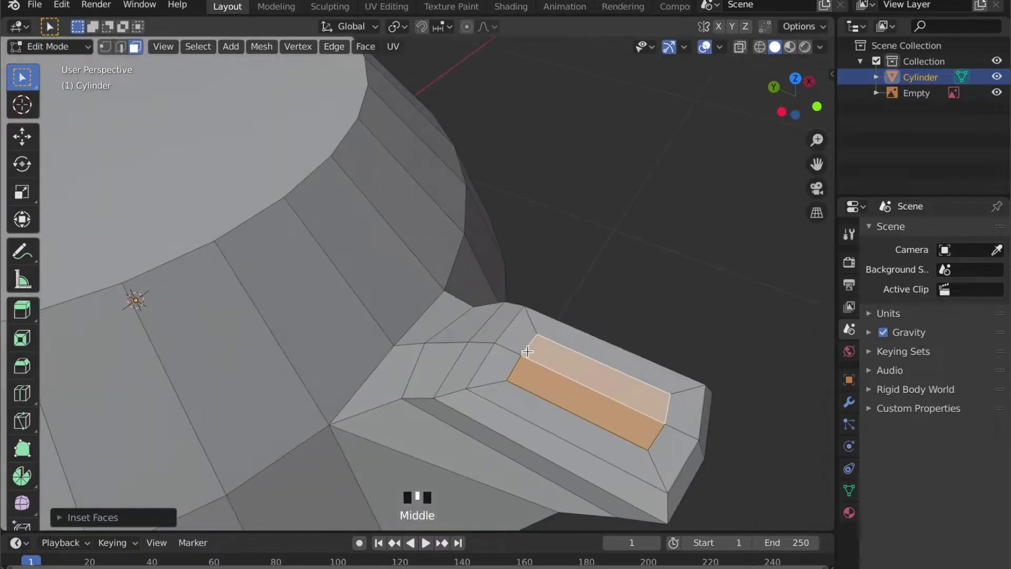
{"action": "key", "text": "1"}
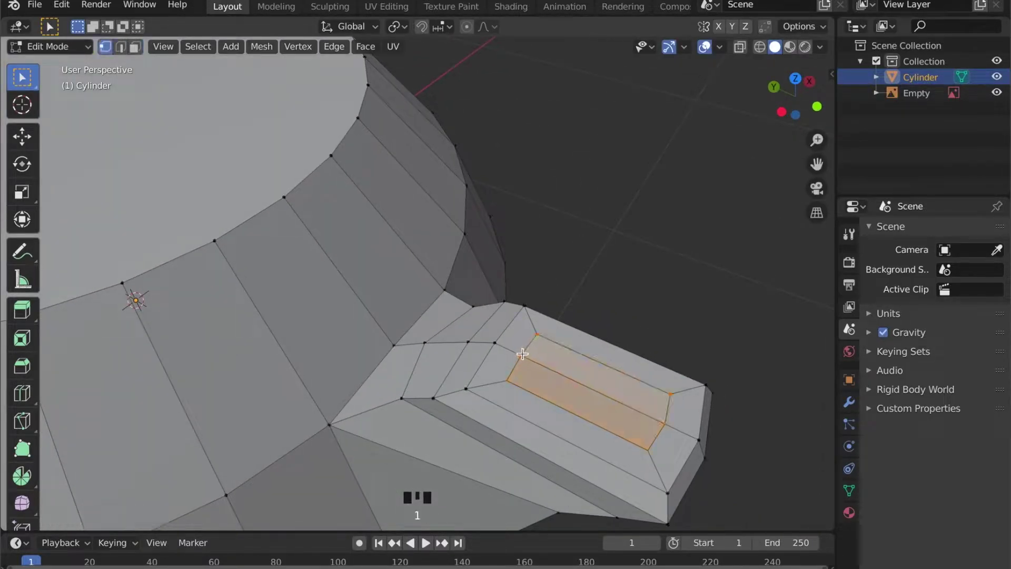
{"action": "key", "text": "g"}
{"action": "key", "text": "g"}
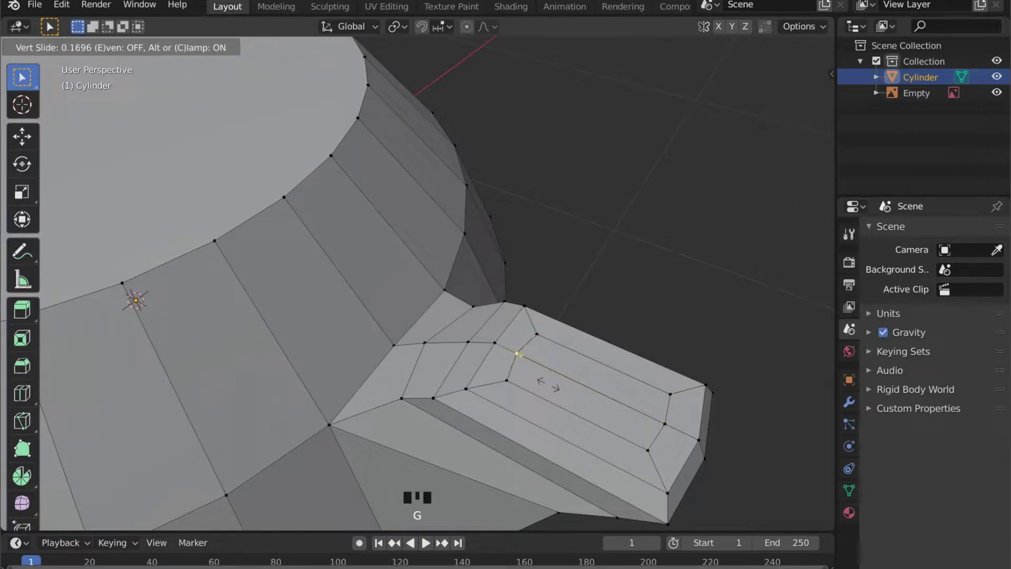
{"action": "left_click", "coordinate": [543, 385]}
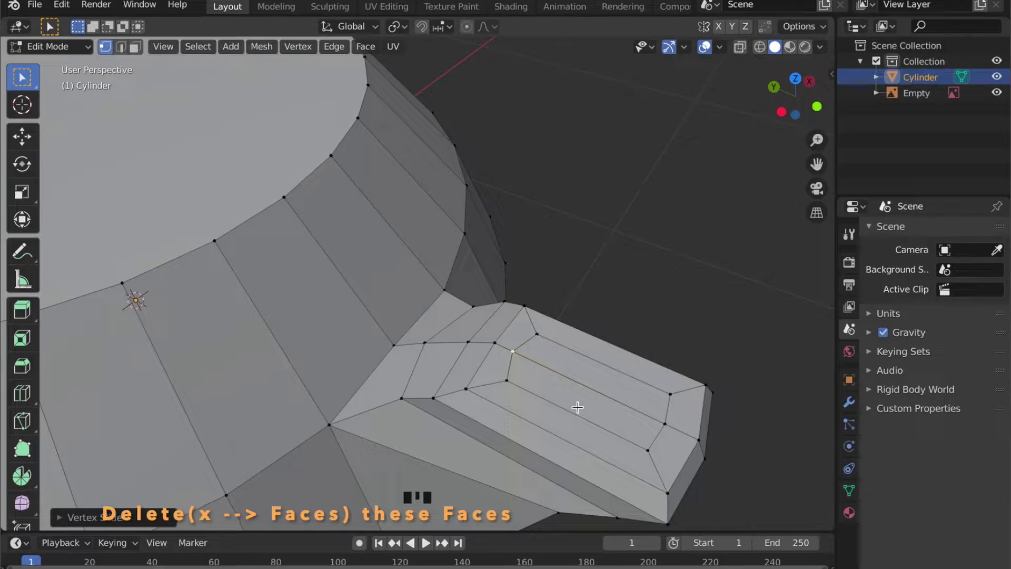
- Delete the two inset faces on top of the spout to open it
{"action": "key", "text": "3"}
{"action": "left_click", "coordinate": [588, 371]}
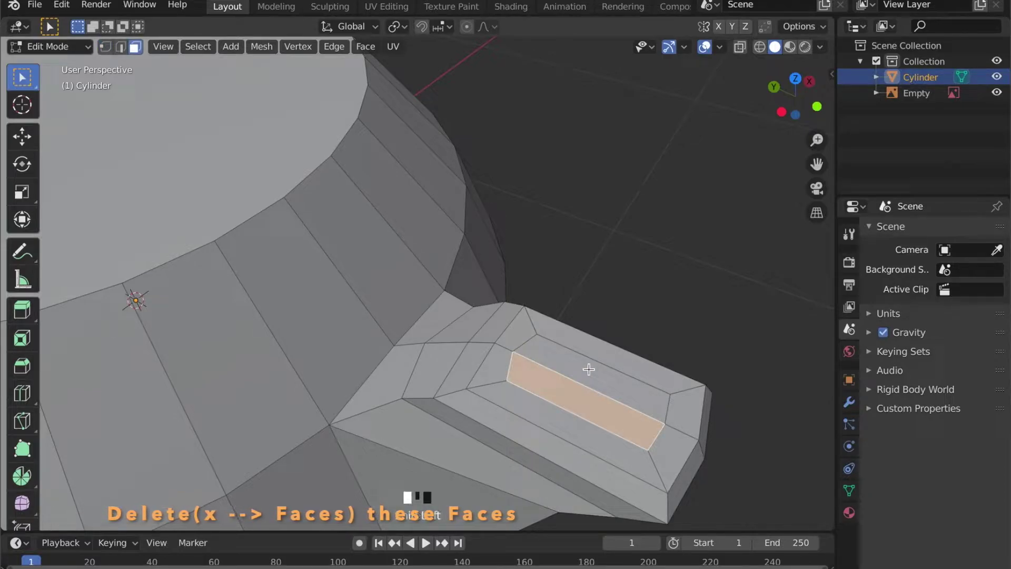
{"action": "left_click", "coordinate": [589, 369], "text": "shift"}
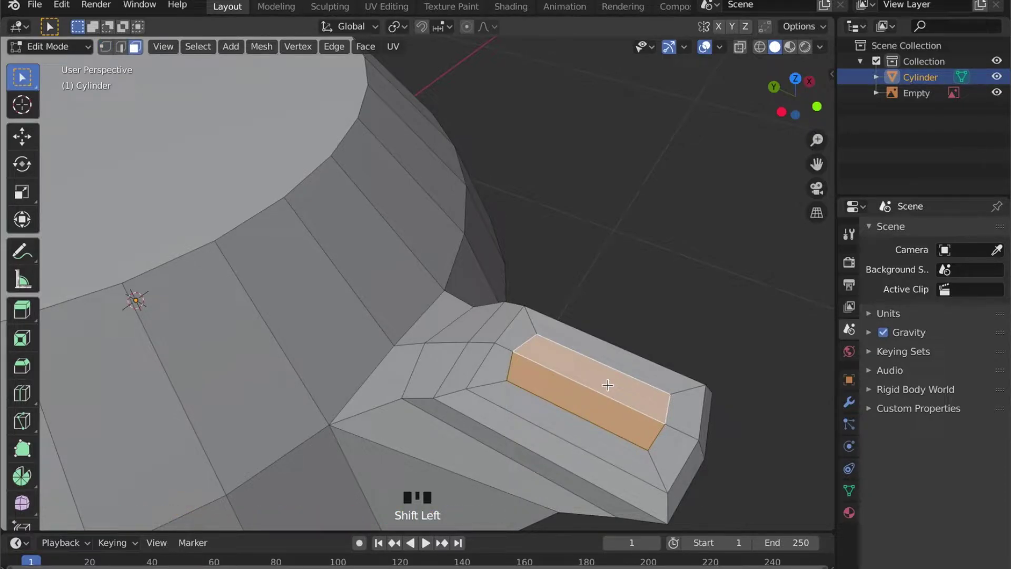
{"action": "key", "text": "x"}
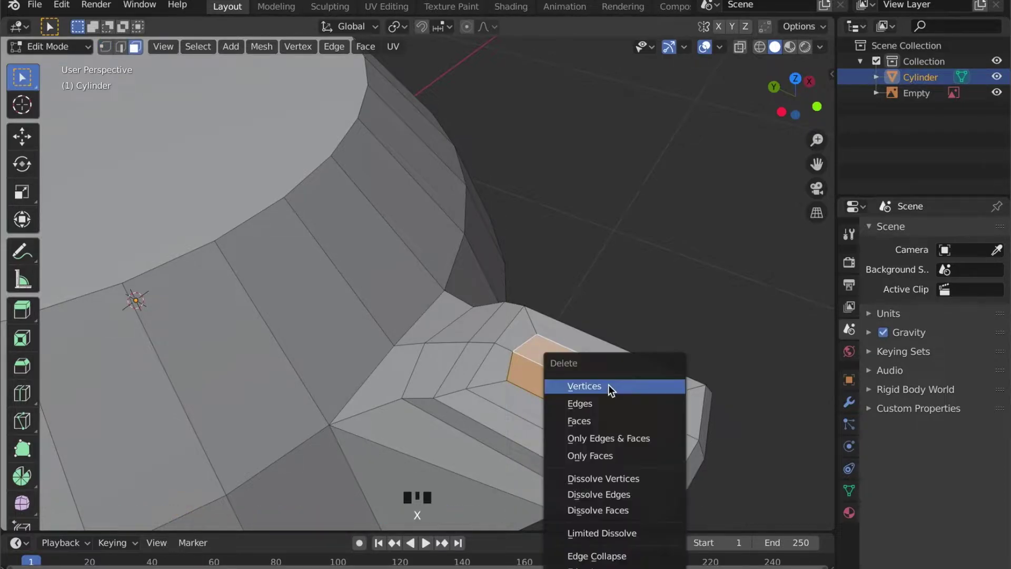
{"action": "left_click", "coordinate": [609, 420]}
- Lower the teapot body's large top face about 0.07 m along Z
{"action": "middle_click", "coordinate": [323, 384]}
{"action": "scroll", "coordinate": [326, 383], "scroll_direction": "down", "scroll_amount": 4}
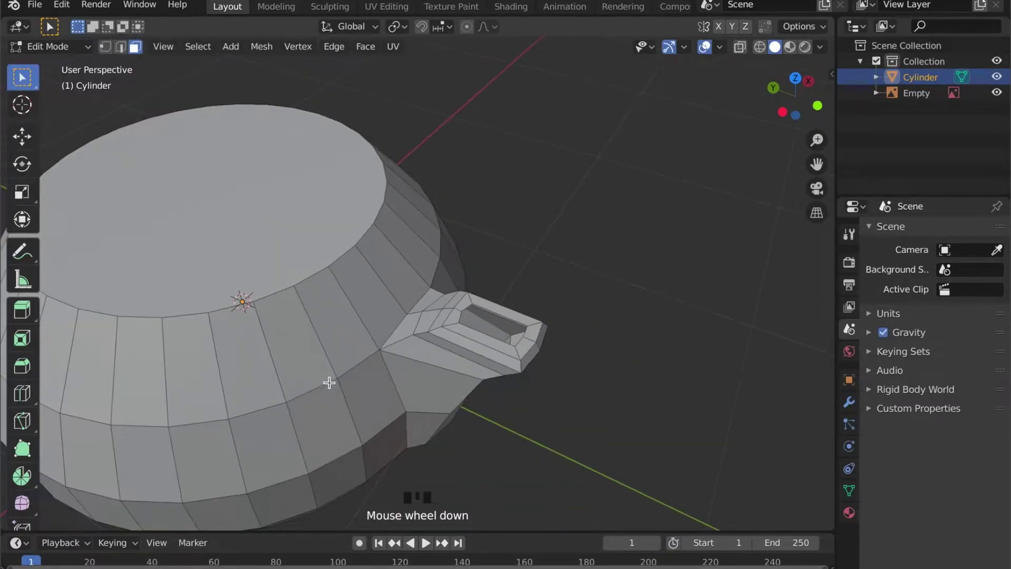
{"action": "middle_click_drag", "start_coordinate": [329, 383], "coordinate": [424, 291]}
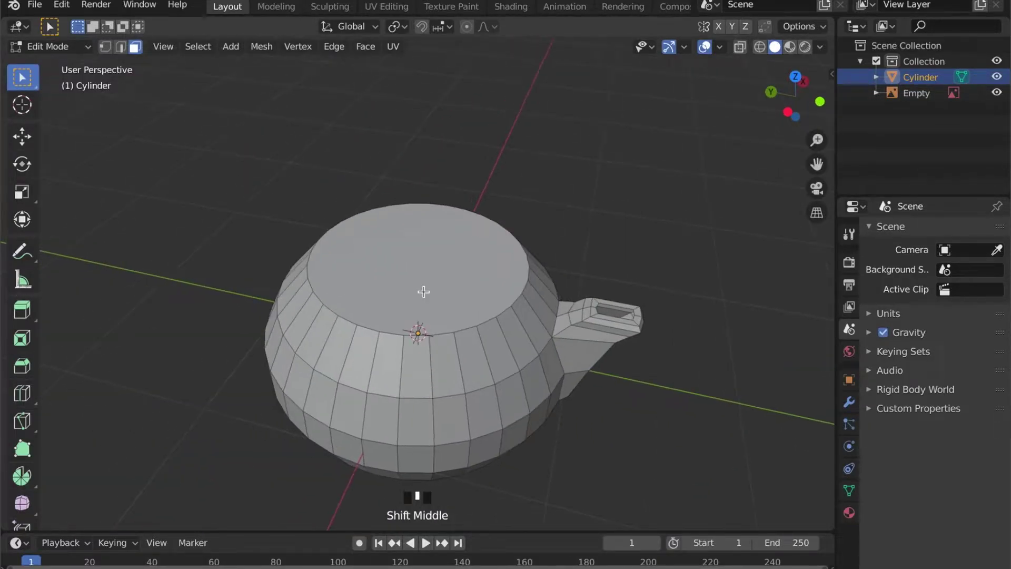
{"action": "left_click", "coordinate": [426, 295]}
{"action": "scroll", "coordinate": [470, 327], "scroll_direction": "up", "scroll_amount": 2}
{"action": "middle_click_drag", "start_coordinate": [469, 327], "coordinate": [558, 284]}
{"action": "key", "text": "g"}
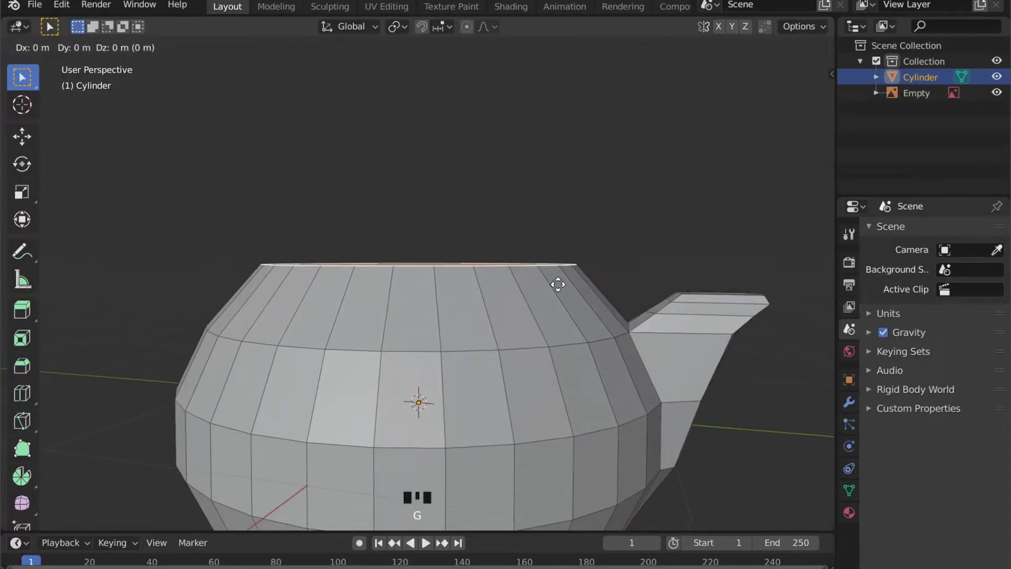
{"action": "key", "text": "z"}
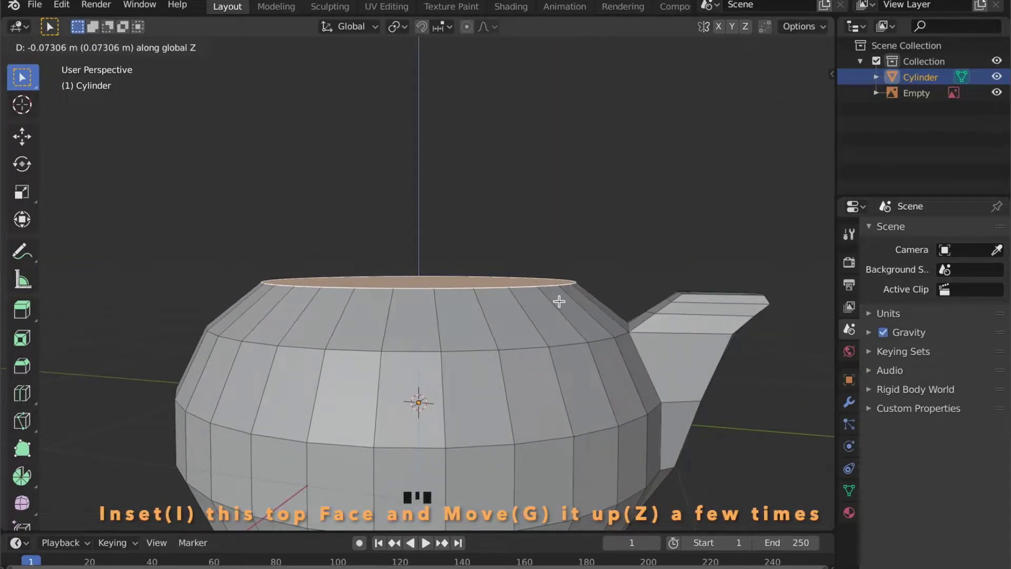
{"action": "left_click", "coordinate": [542, 316]}
- Inset the body's top face slightly and raise the inset face a little along Z
{"action": "key", "text": "i"}
{"action": "left_click", "coordinate": [632, 331]}
{"action": "key", "text": "g"}
{"action": "key", "text": "z"}
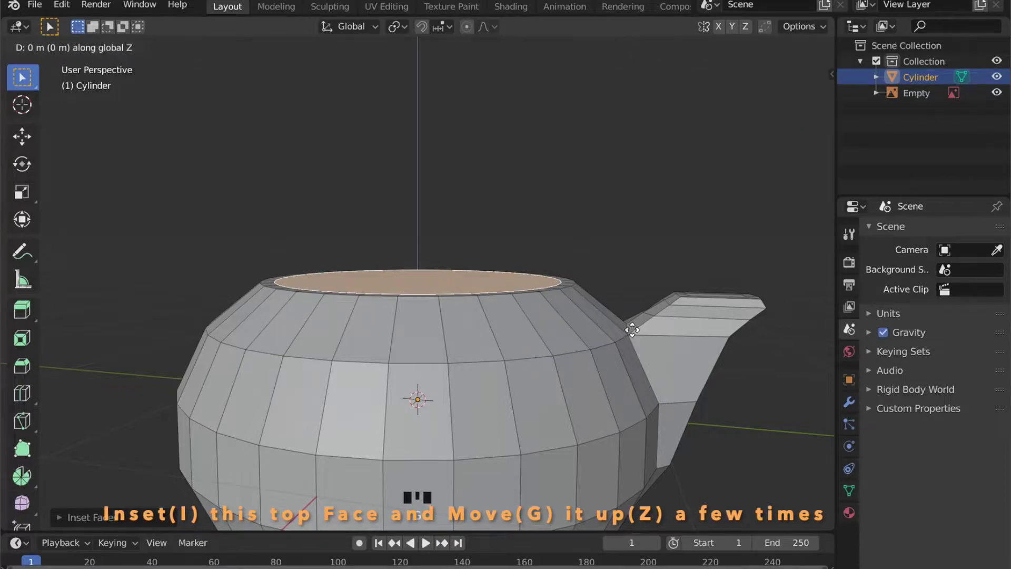
{"action": "left_click", "coordinate": [631, 325]}
- Inset the body's top face a second time and raise it slightly along Z
{"action": "middle_click_drag", "start_coordinate": [523, 323], "coordinate": [524, 336]}
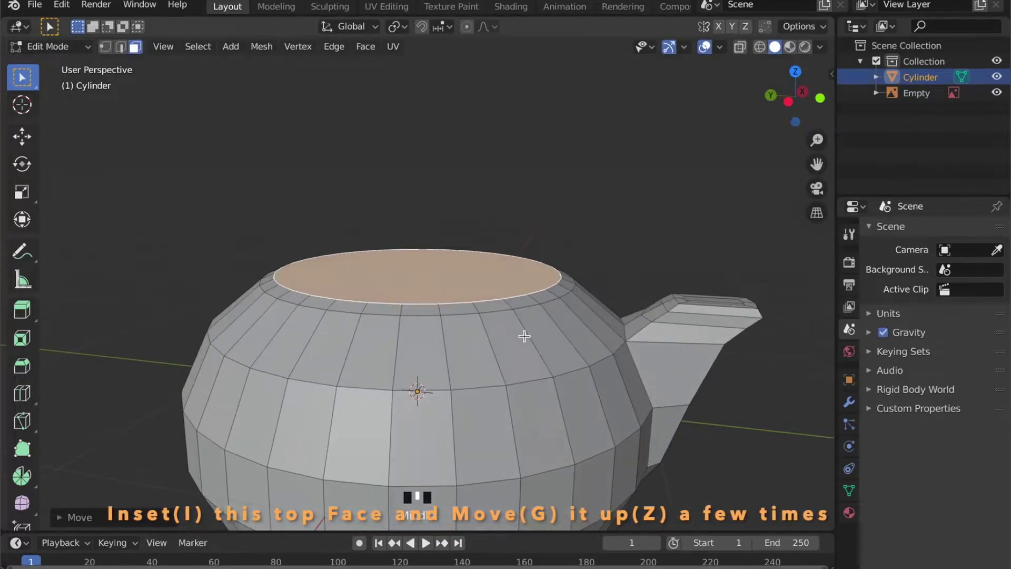
{"action": "key", "text": "i"}
{"action": "left_click", "coordinate": [612, 336]}
{"action": "key", "text": "g"}
{"action": "key", "text": "z"}
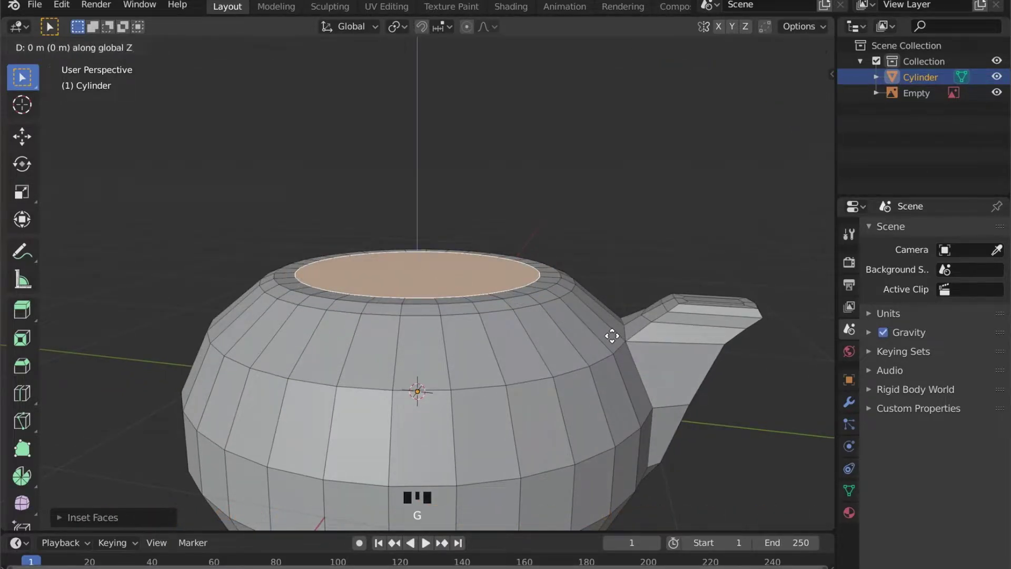
{"action": "left_click", "coordinate": [611, 333]}
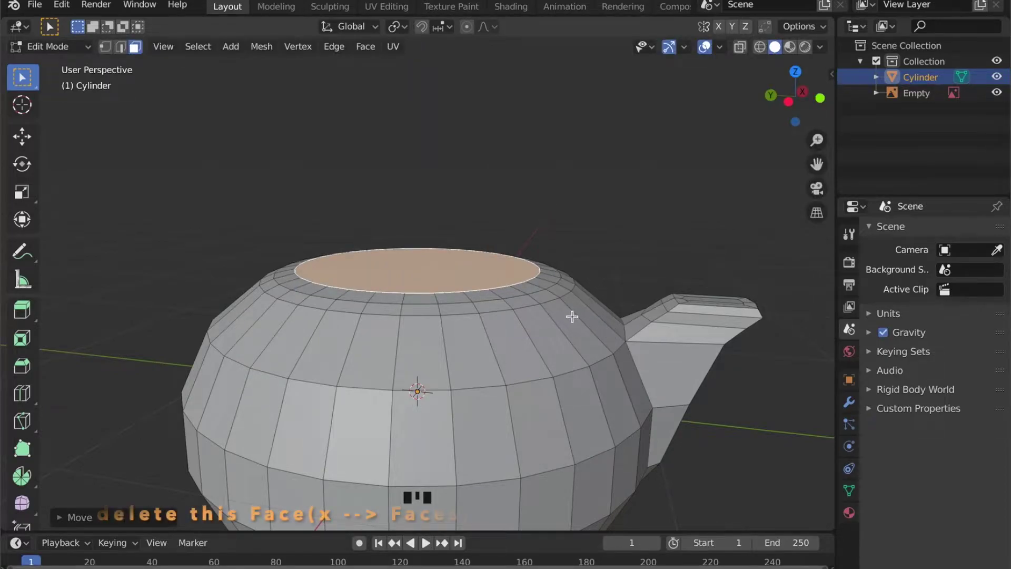
- Delete the body's top face and scale the opening's edge loop inward with Z locked
{"action": "middle_click_drag", "start_coordinate": [571, 316], "coordinate": [553, 423]}
{"action": "key", "text": "x"}
{"action": "left_click", "coordinate": [567, 340]}
{"action": "key", "text": "2"}
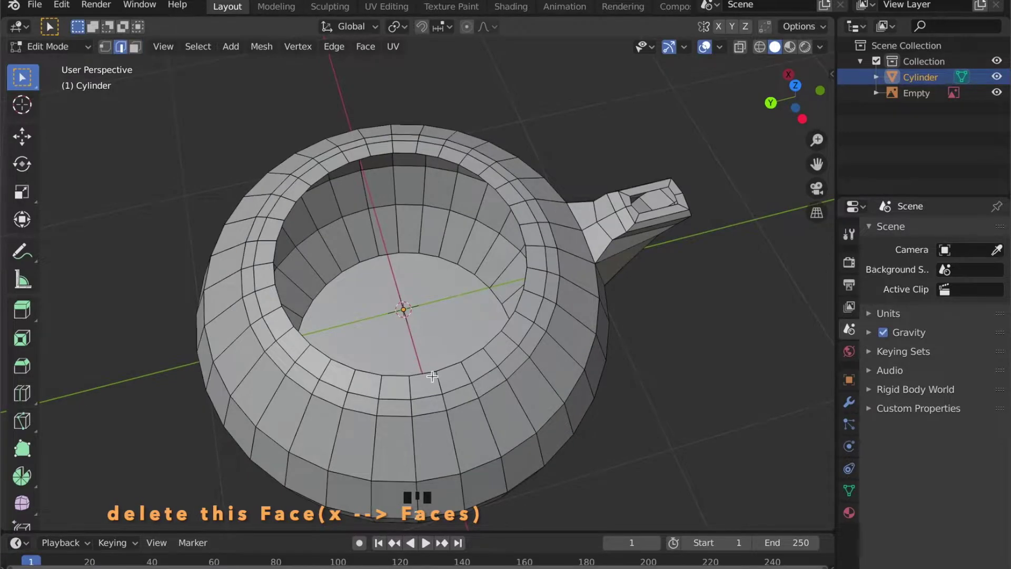
{"action": "key", "text": "s"}
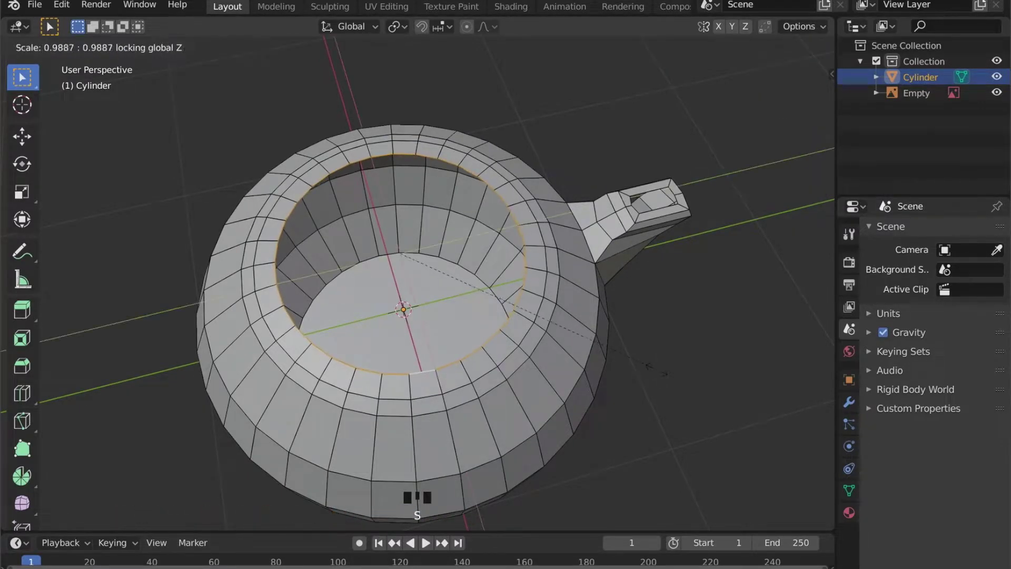
{"action": "left_click", "coordinate": [606, 362]}
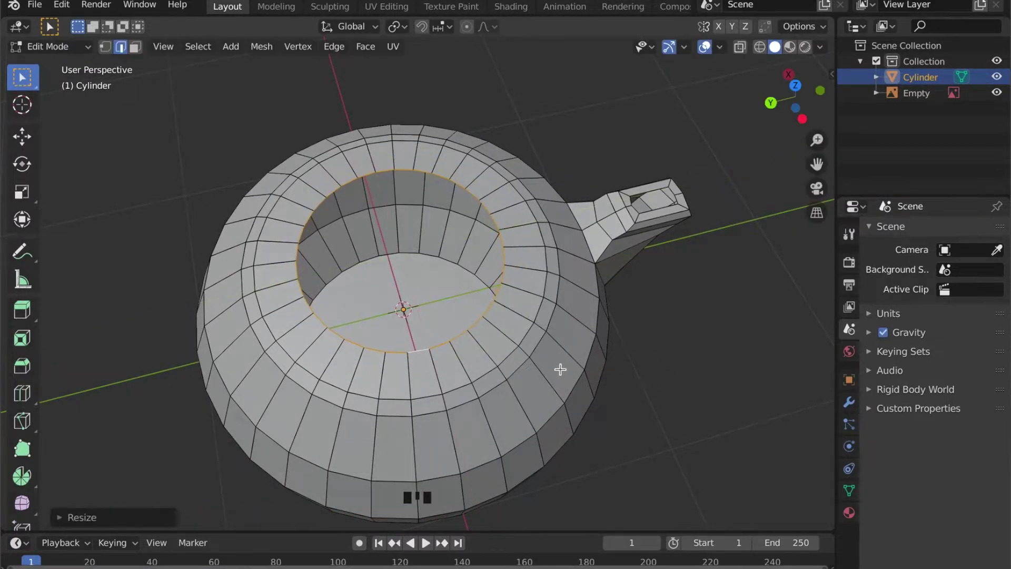
- Raise the body's bottom face slightly along Z
{"action": "middle_click_drag", "start_coordinate": [606, 363], "coordinate": [531, 256]}
{"action": "scroll", "coordinate": [531, 255], "scroll_direction": "down", "scroll_amount": 2}
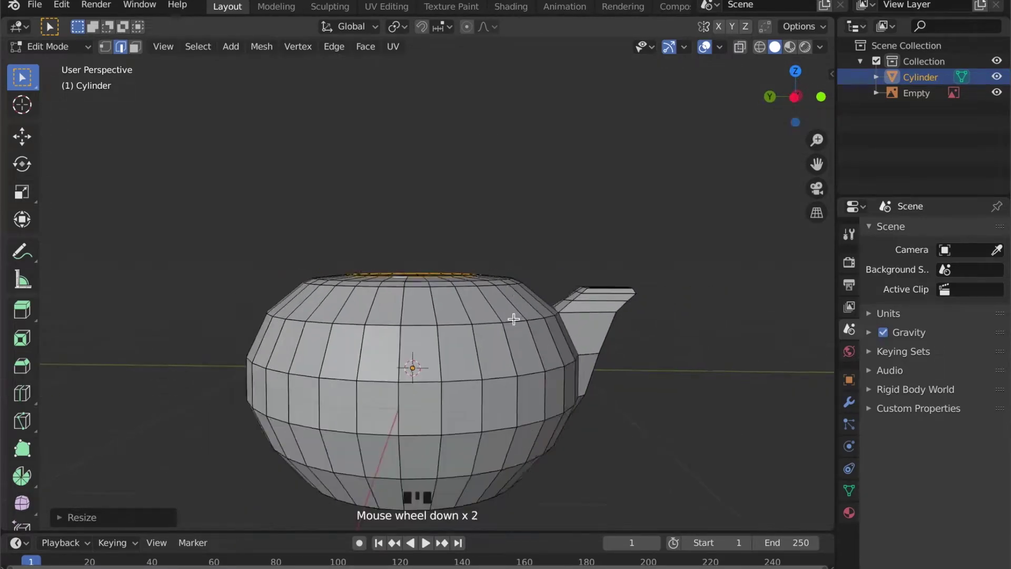
{"action": "middle_click_drag", "start_coordinate": [515, 316], "coordinate": [449, 433]}
{"action": "key", "text": "3"}
{"action": "left_click", "coordinate": [447, 379]}
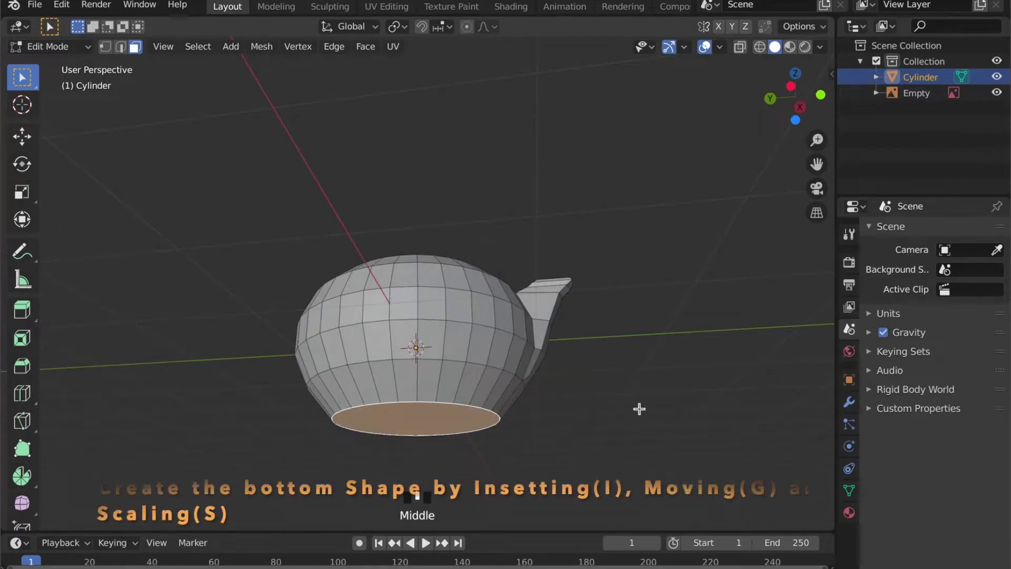
{"action": "key", "text": "i"}
{"action": "key", "text": "Escape"}
{"action": "key", "text": "g"}
{"action": "key", "text": "z"}
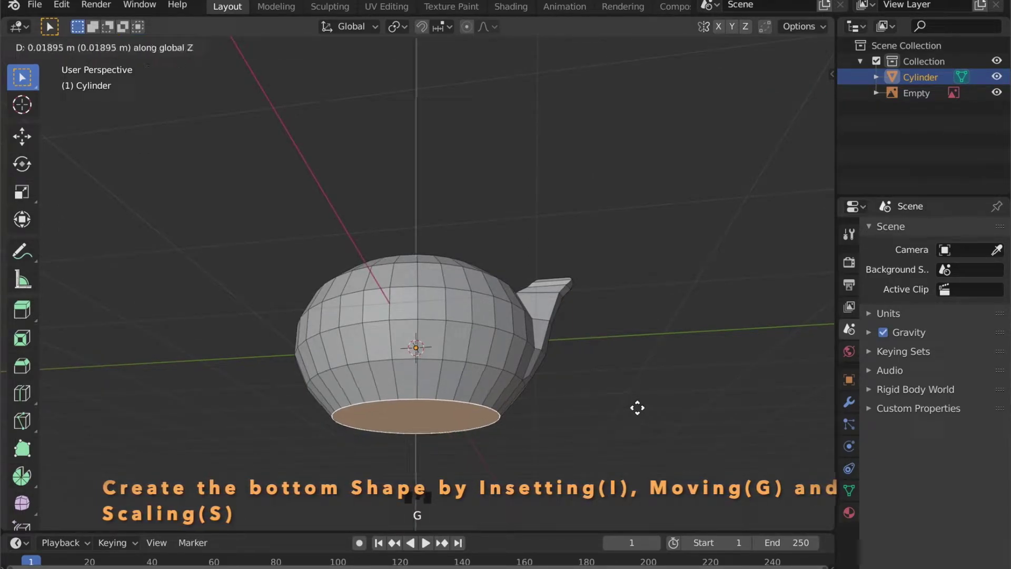
{"action": "left_click", "coordinate": [636, 402]}
- Inset the bottom face by about 0.087 m and lower it about 0.026 m along Z
{"action": "key", "text": "i"}
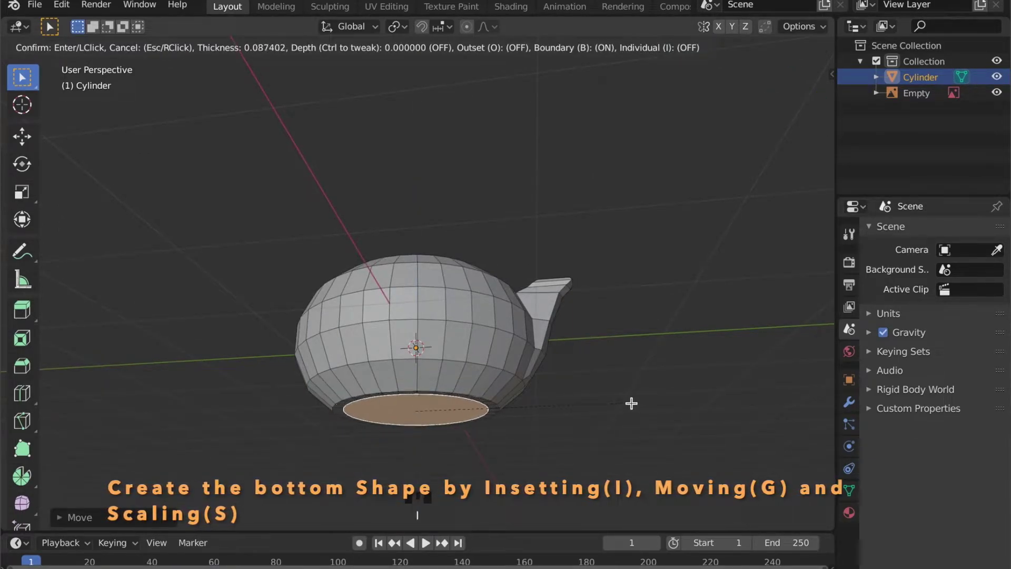
{"action": "left_click", "coordinate": [631, 403]}
{"action": "key", "text": "g"}
{"action": "key", "text": "z"}
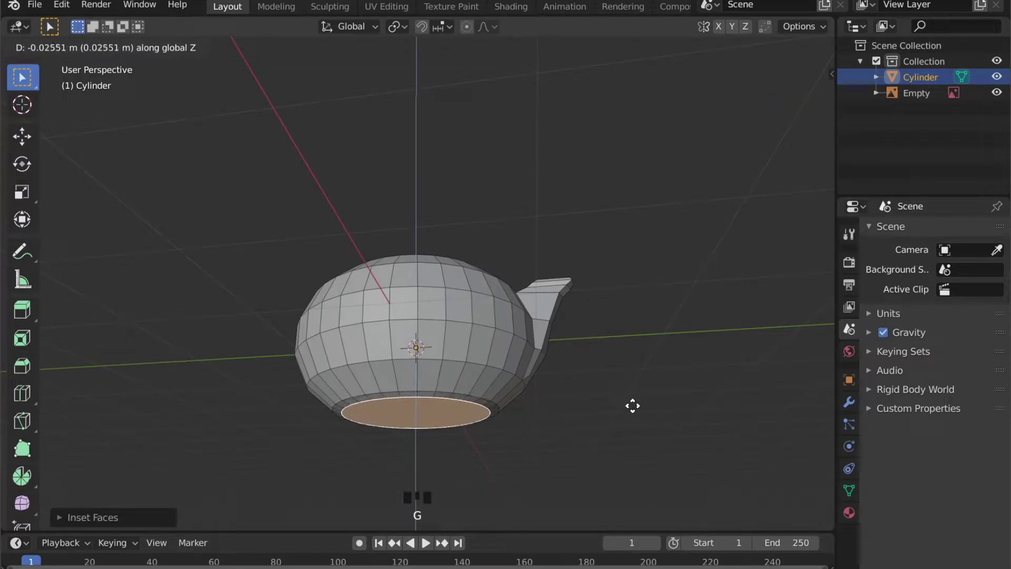
{"action": "left_click", "coordinate": [632, 406]}
- Inset the bottom face once more and lower it about 0.012 m along Z
{"action": "middle_click_drag", "start_coordinate": [496, 386], "coordinate": [497, 332], "text": "shift"}
{"action": "middle_click_drag", "start_coordinate": [497, 371], "coordinate": [489, 279]}
{"action": "scroll", "coordinate": [497, 412], "scroll_direction": "up", "scroll_amount": 3}
{"action": "key", "text": "i"}
{"action": "left_click", "coordinate": [618, 358]}
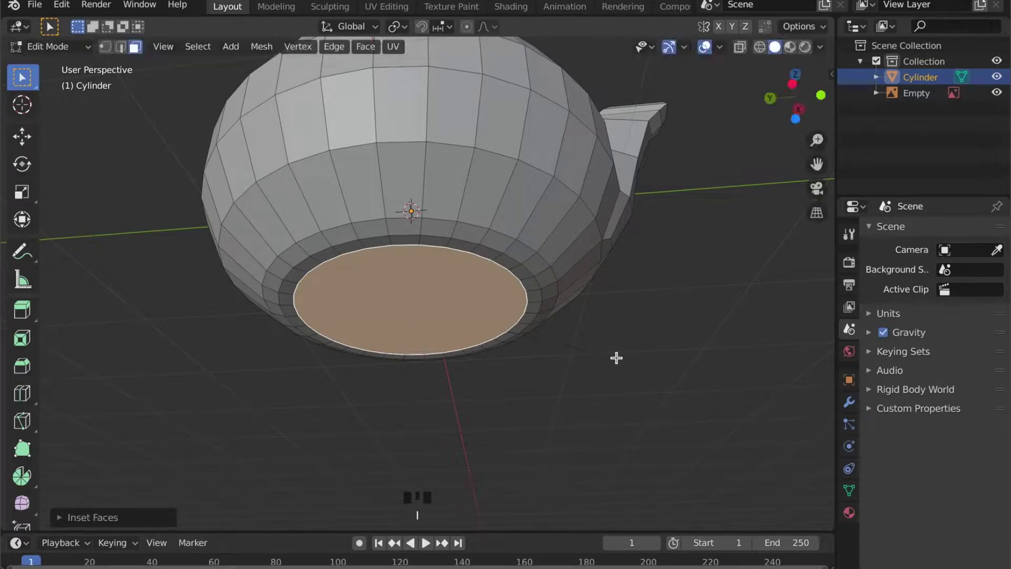
{"action": "key", "text": "g"}
{"action": "key", "text": "z"}
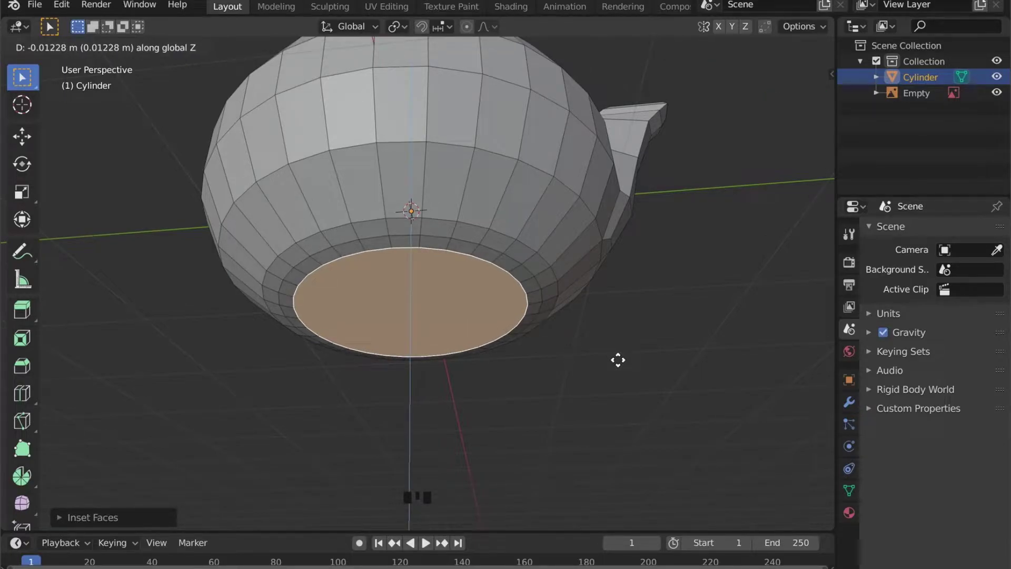
{"action": "left_click", "coordinate": [618, 360]}
- Inset the bottom face by about 0.048 m and extrude it about 0.025 m into the body
{"action": "key", "text": "i"}
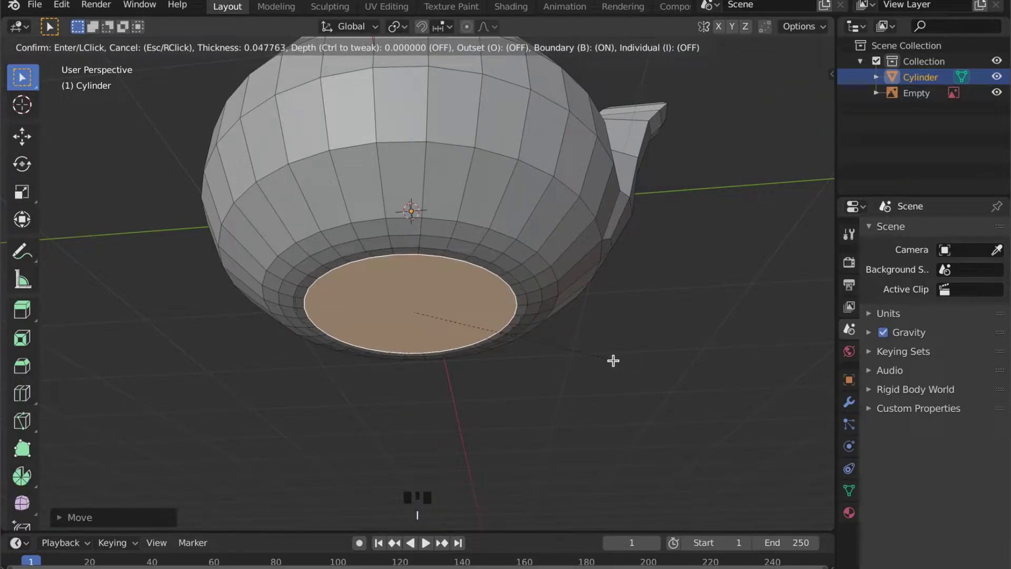
{"action": "left_click", "coordinate": [613, 360]}
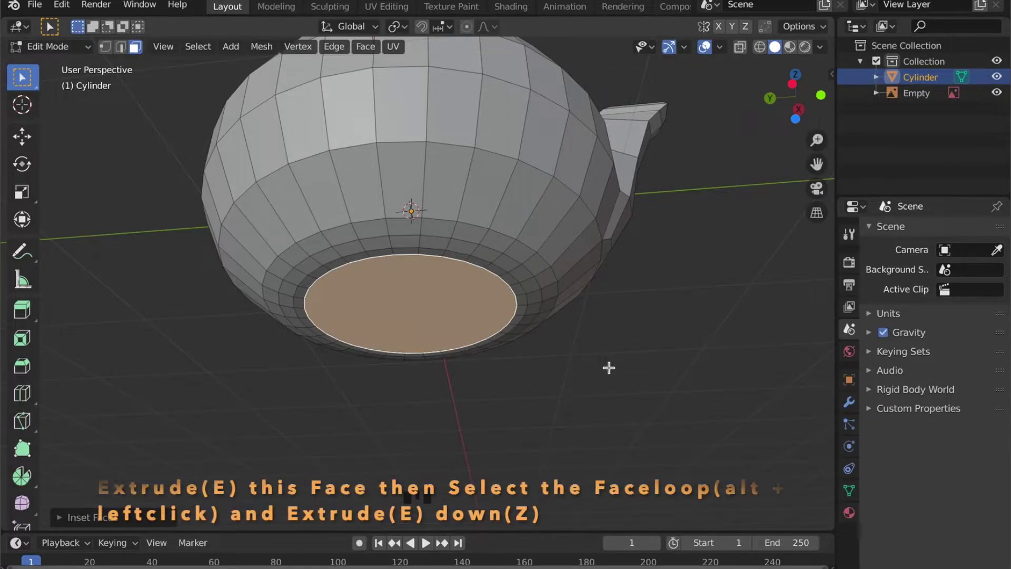
{"action": "key", "text": "e"}
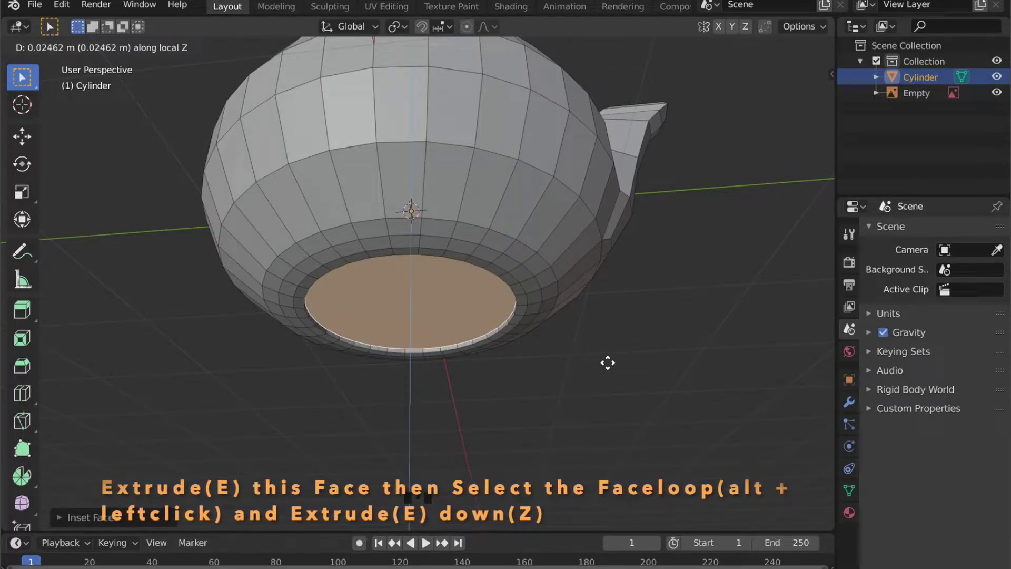
{"action": "left_click", "coordinate": [607, 361]}
- Extrude the face loop around the base recess about 0.02 m downward and rescale it
{"action": "left_click", "coordinate": [515, 286], "text": "alt"}
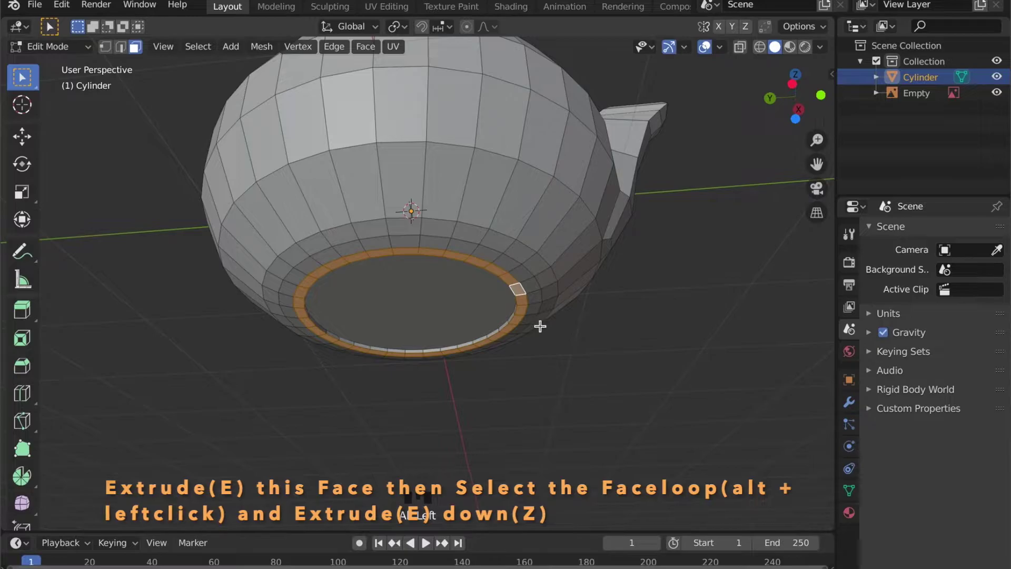
{"action": "key", "text": "e"}
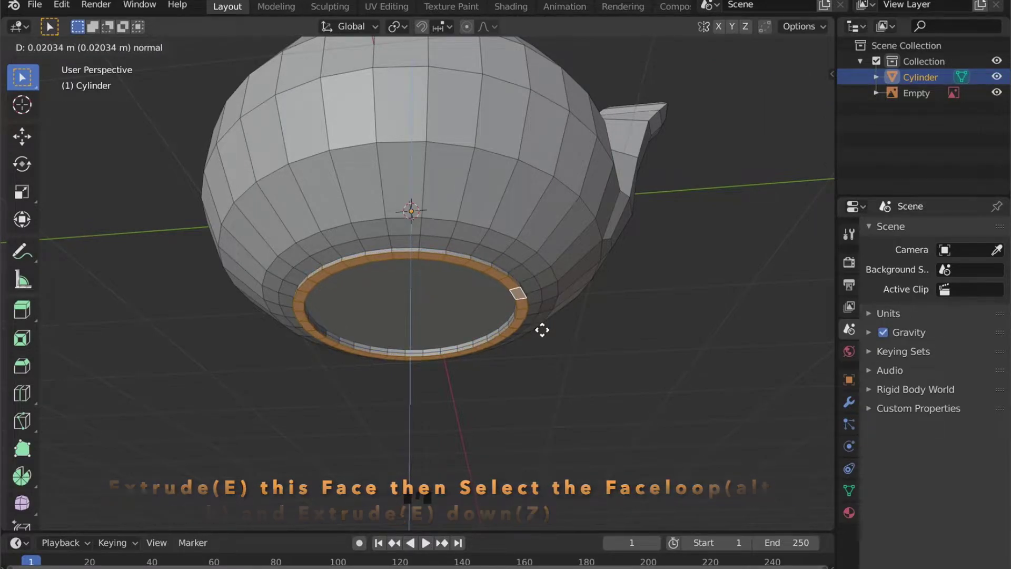
{"action": "left_click", "coordinate": [543, 329]}
{"action": "key", "text": "s"}
{"action": "left_click", "coordinate": [623, 336]}
{"action": "middle_click_drag", "start_coordinate": [623, 336], "coordinate": [604, 391]}
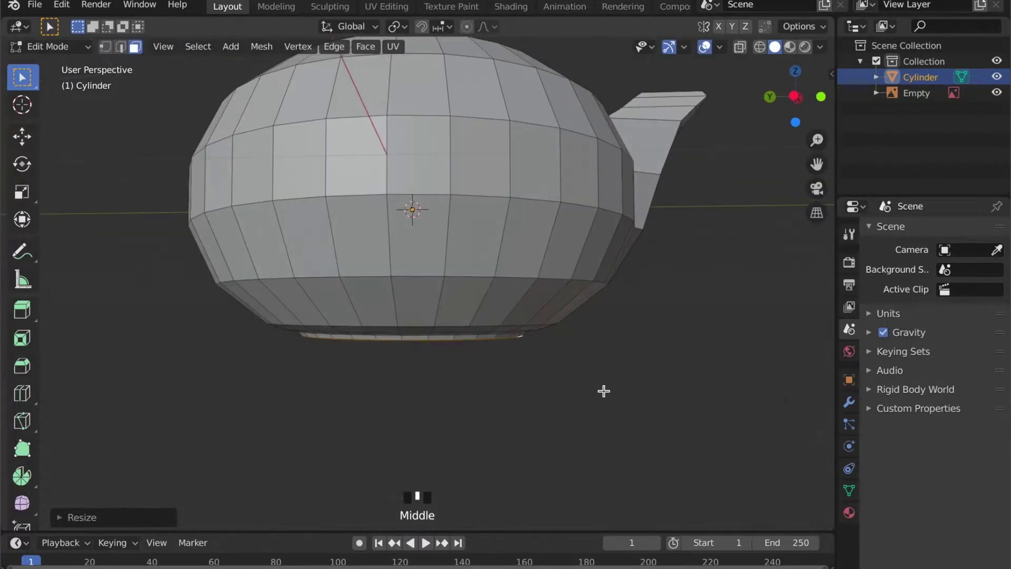
{"action": "scroll", "coordinate": [603, 390], "scroll_direction": "down", "scroll_amount": 3}
- Return to Object Mode and add a Subdivision Surface modifier with a viewport level of 2
{"action": "key", "text": "Tab"}
{"action": "middle_click_drag", "start_coordinate": [511, 335], "coordinate": [205, 379]}
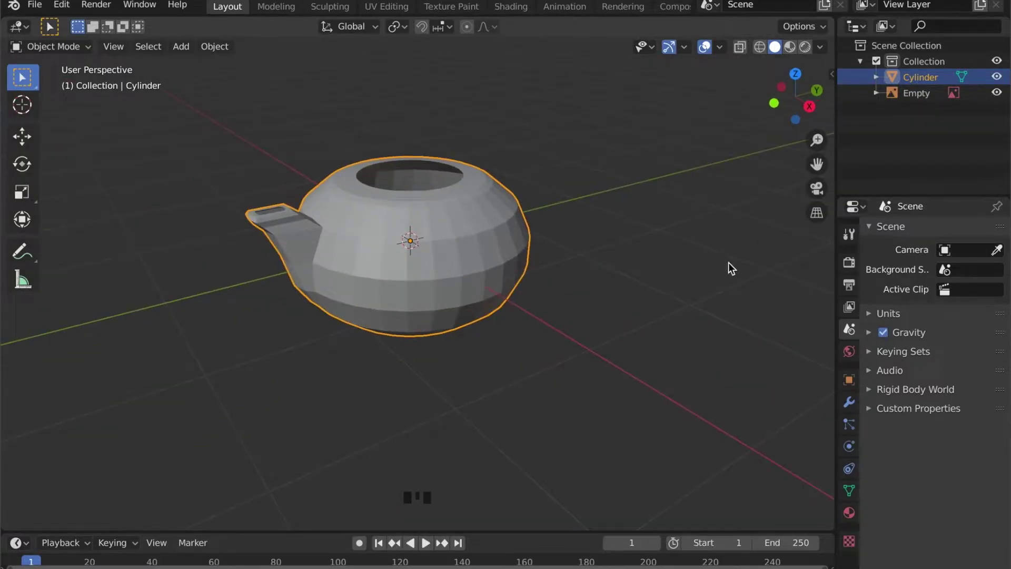
{"action": "middle_click_drag", "start_coordinate": [558, 302], "coordinate": [579, 274]}
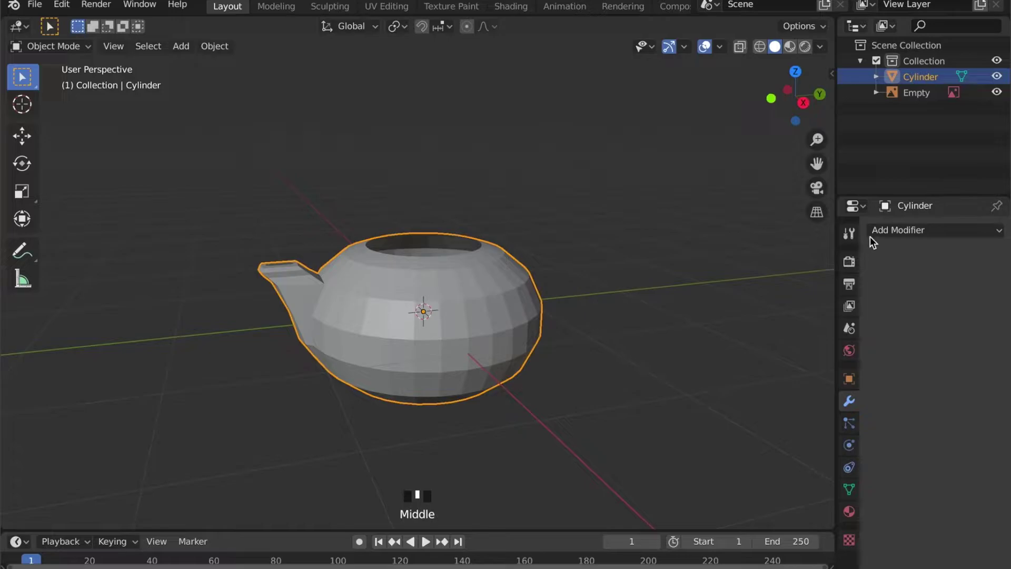
{"action": "left_click", "coordinate": [878, 233]}
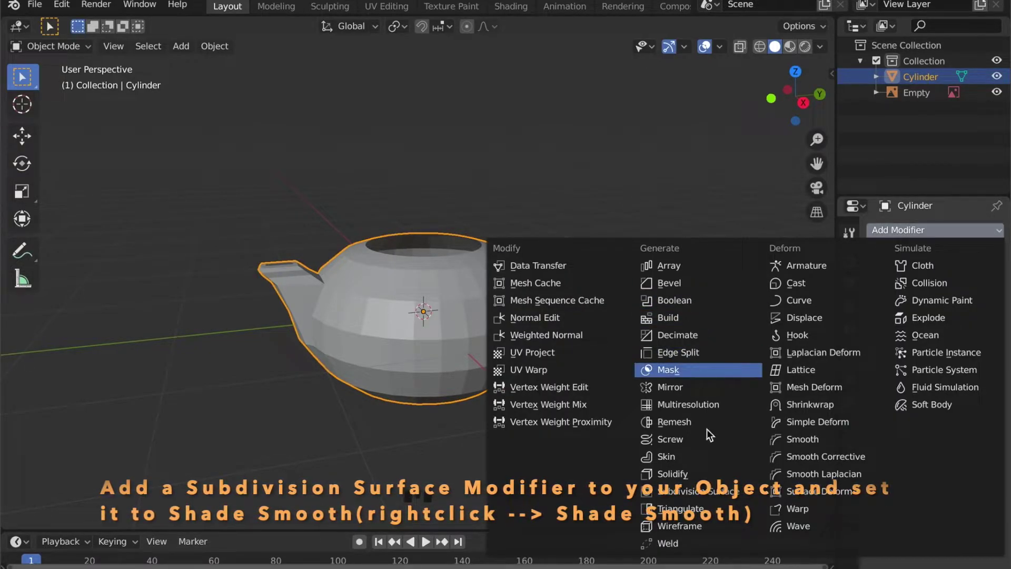
{"action": "left_click", "coordinate": [703, 491]}
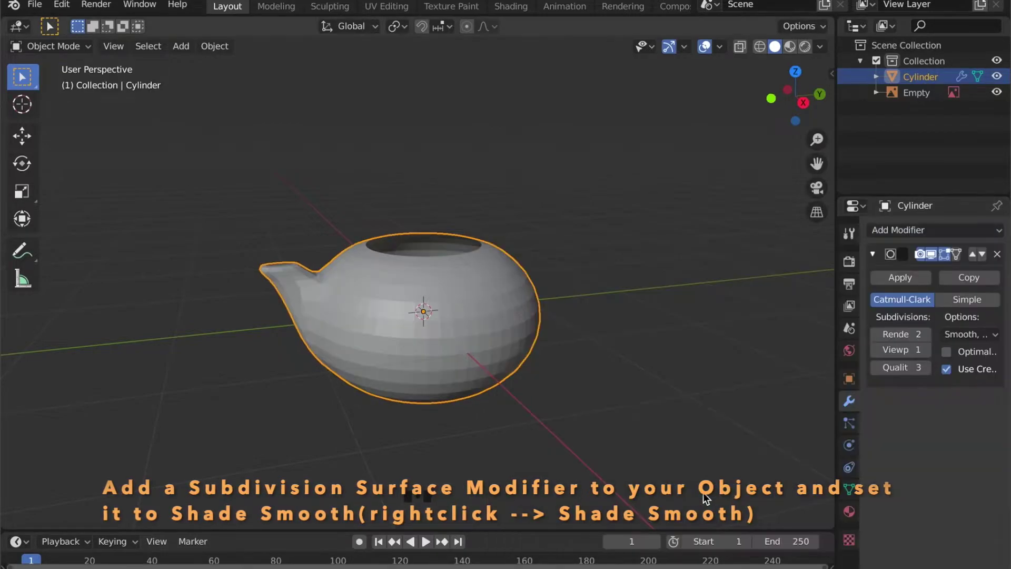
{"action": "left_click", "coordinate": [923, 351]}
- Set the teapot body to Shade Smooth
{"action": "middle_click_drag", "start_coordinate": [589, 336], "coordinate": [488, 312]}
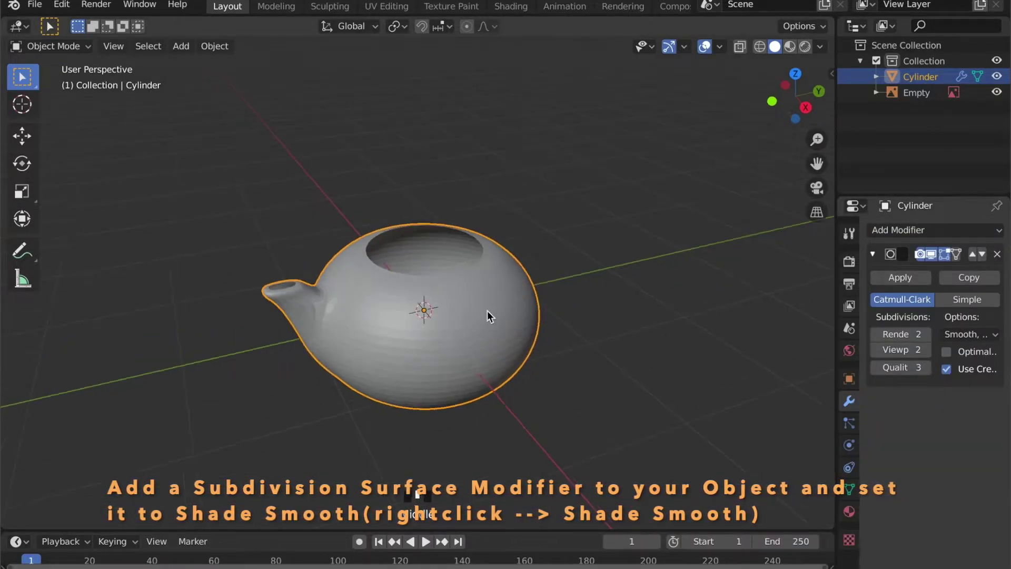
{"action": "right_click", "coordinate": [486, 309]}
{"action": "left_click", "coordinate": [488, 295]}
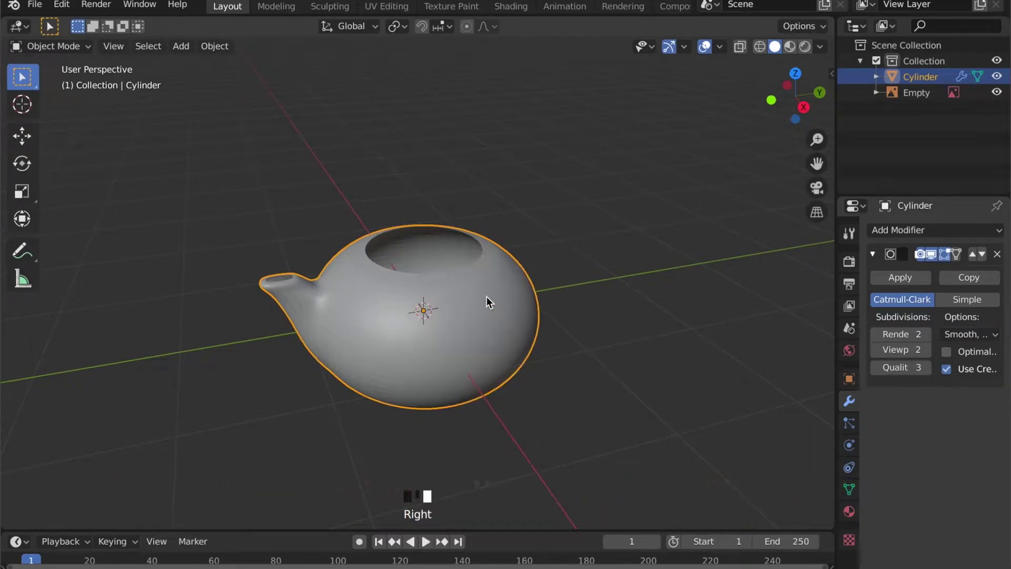
- Delete the recessed bottom face of the teapot in Edit Mode
{"action": "middle_click_drag", "start_coordinate": [452, 313], "coordinate": [465, 211]}
{"action": "scroll", "coordinate": [441, 292], "scroll_direction": "up", "scroll_amount": 5}
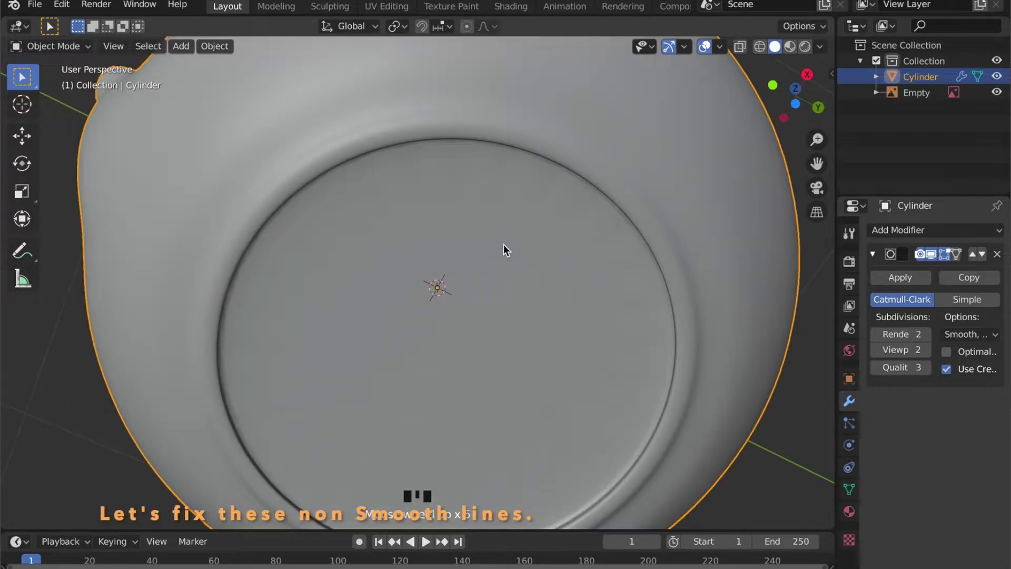
{"action": "scroll", "coordinate": [498, 273], "scroll_direction": "down", "scroll_amount": 5}
{"action": "middle_click_drag", "start_coordinate": [492, 303], "coordinate": [445, 321]}
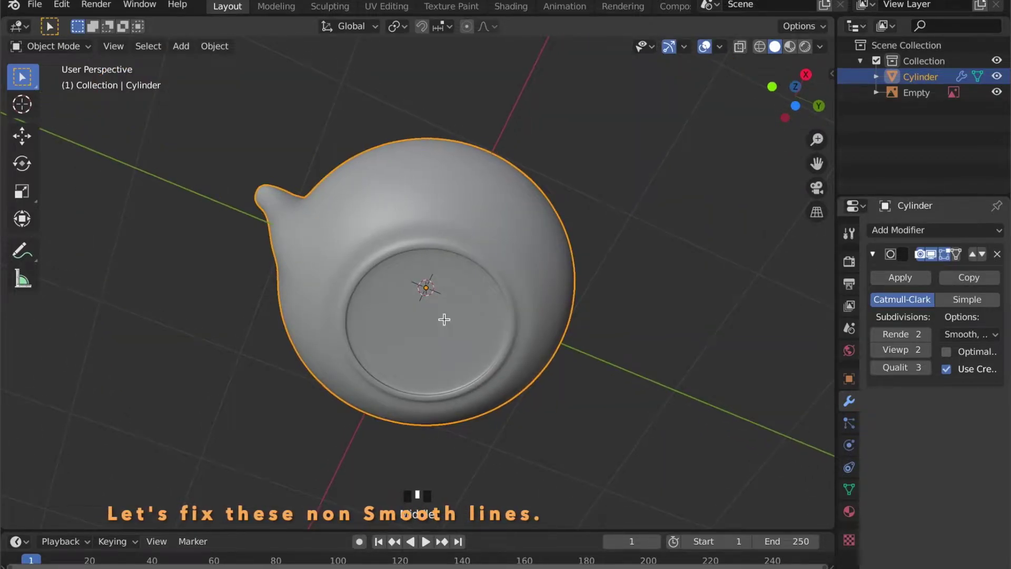
{"action": "key", "text": "Tab"}
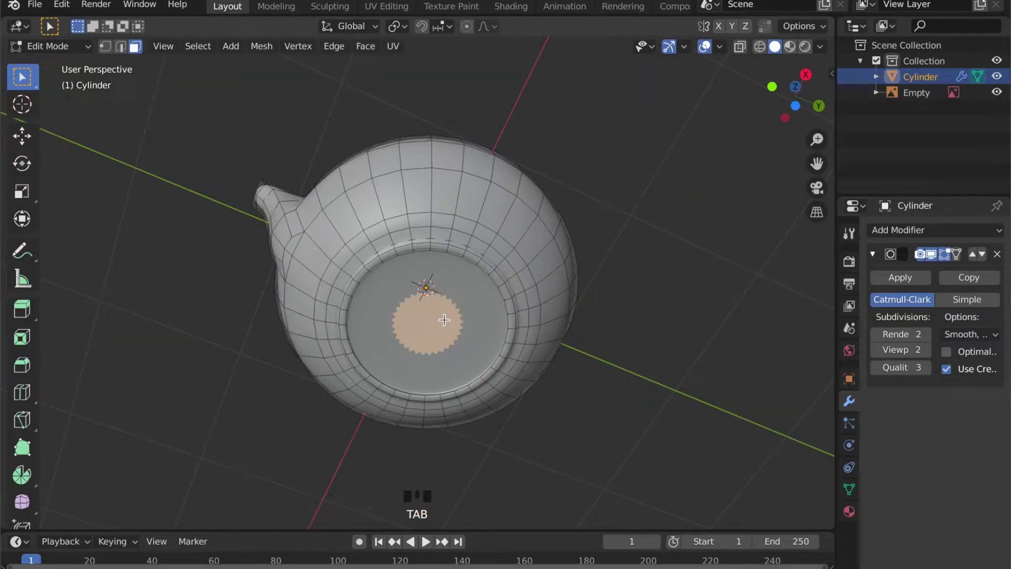
{"action": "key", "text": "x"}
{"action": "left_click", "coordinate": [490, 314]}
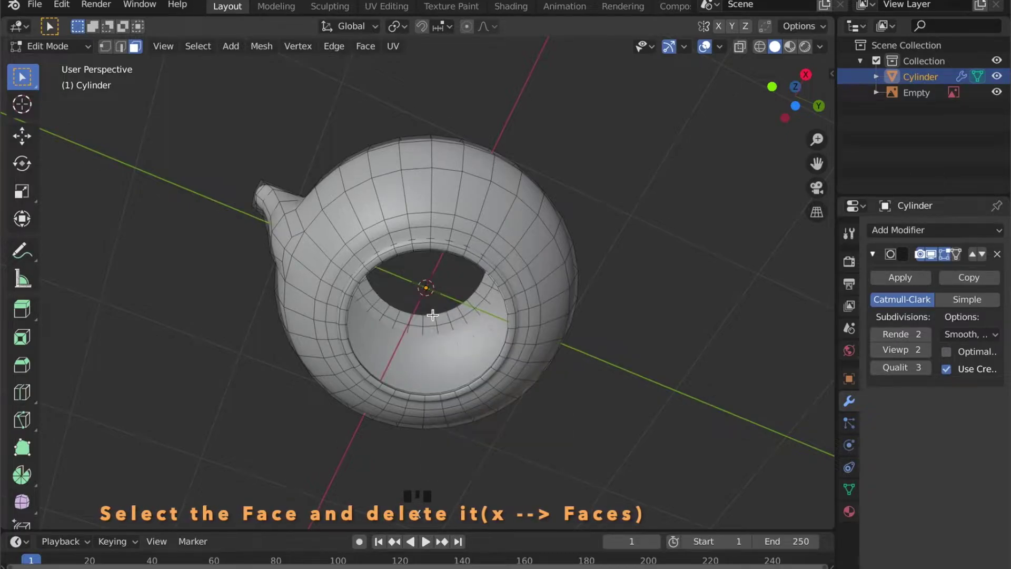
- Select the inner edge loop of the bottom hole and close it with Grid Fill
{"action": "middle_click_drag", "start_coordinate": [490, 313], "coordinate": [431, 403]}
{"action": "scroll", "coordinate": [430, 403], "scroll_direction": "up", "scroll_amount": 2}
{"action": "middle_click_drag", "start_coordinate": [437, 327], "coordinate": [425, 385], "text": "shift"}
{"action": "scroll", "coordinate": [437, 345], "scroll_direction": "up", "scroll_amount": 4}
{"action": "key", "text": "2"}
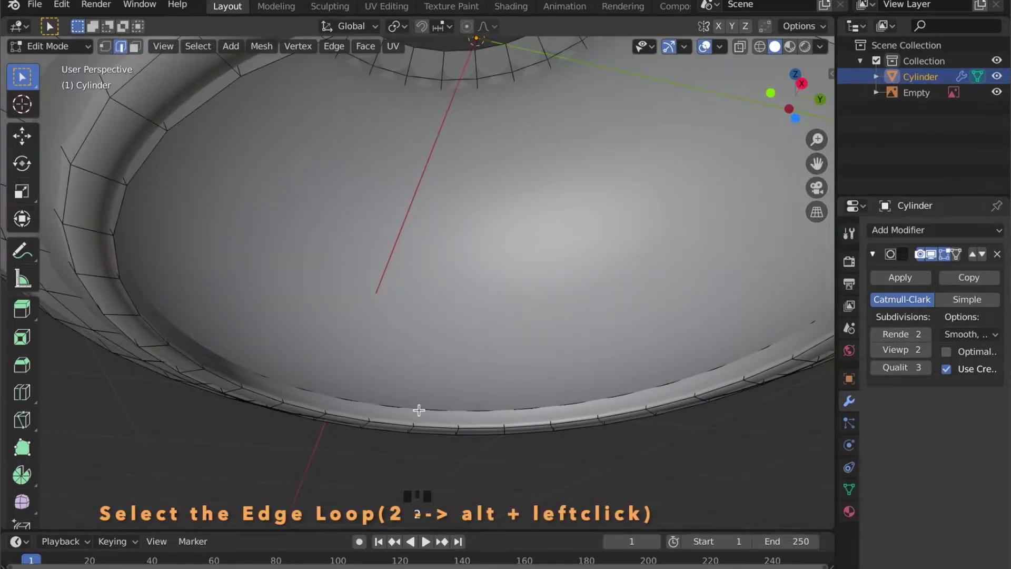
{"action": "scroll", "coordinate": [419, 410], "scroll_direction": "down", "scroll_amount": 4}
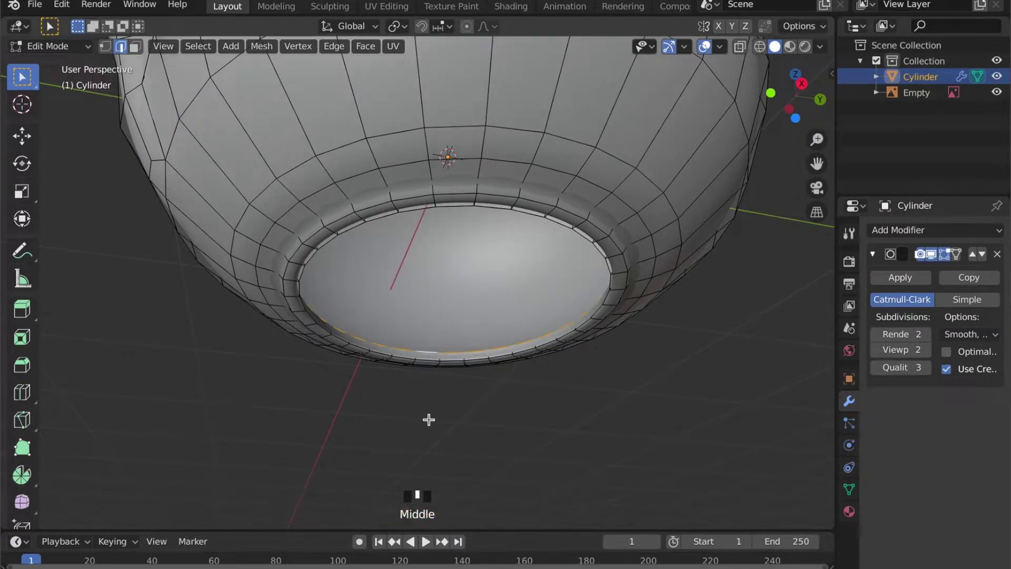
{"action": "middle_click_drag", "start_coordinate": [428, 419], "coordinate": [366, 62]}
{"action": "left_click", "coordinate": [365, 46]}
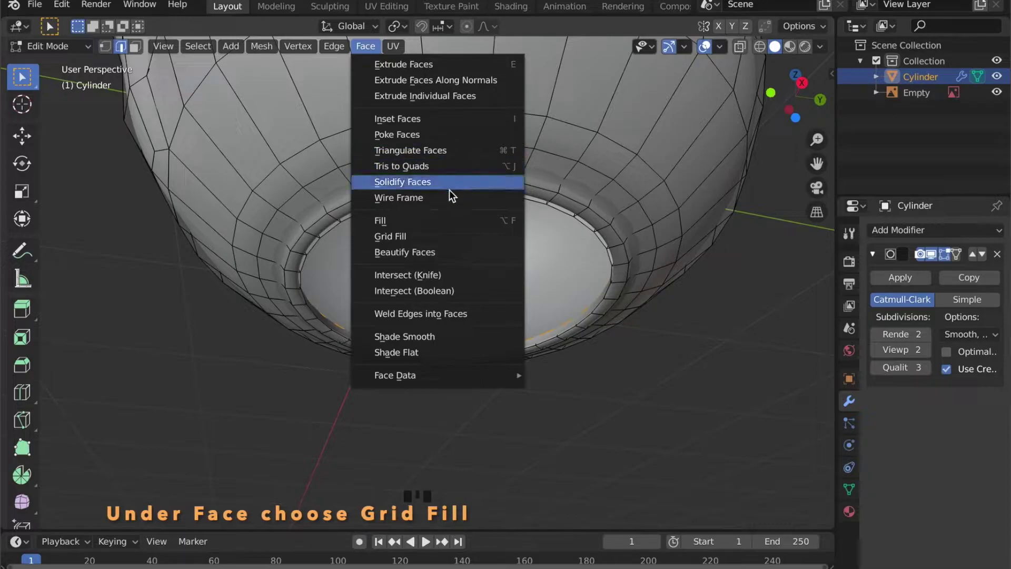
{"action": "left_click", "coordinate": [445, 239]}
{"action": "scroll", "coordinate": [481, 280], "scroll_direction": "down", "scroll_amount": 2}
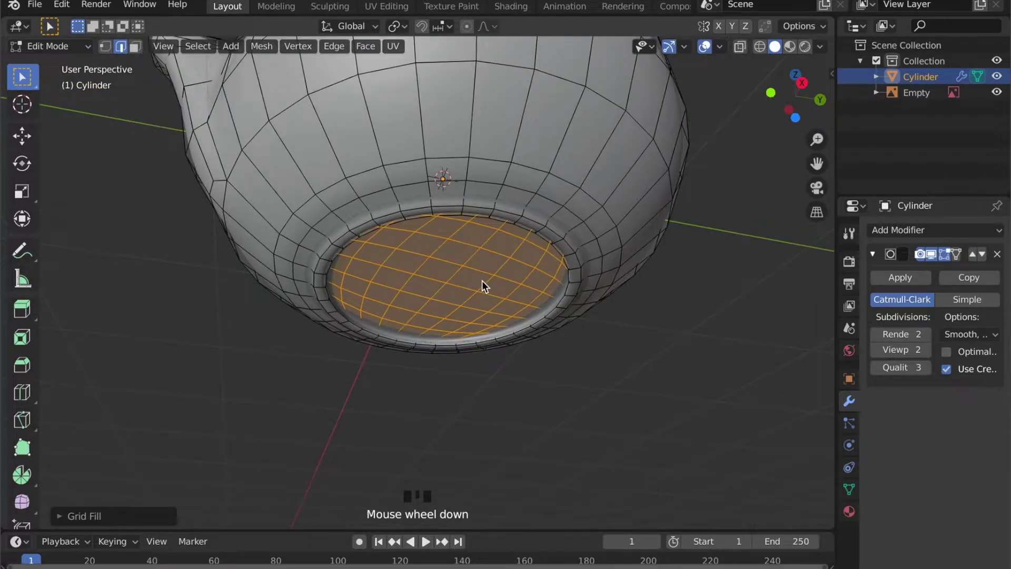
- Select the top opening's edge loop and extrude it about 0.006 m up along Z
{"action": "key", "text": "Tab"}
{"action": "middle_click_drag", "start_coordinate": [482, 280], "coordinate": [429, 296]}
{"action": "key", "text": "Tab"}
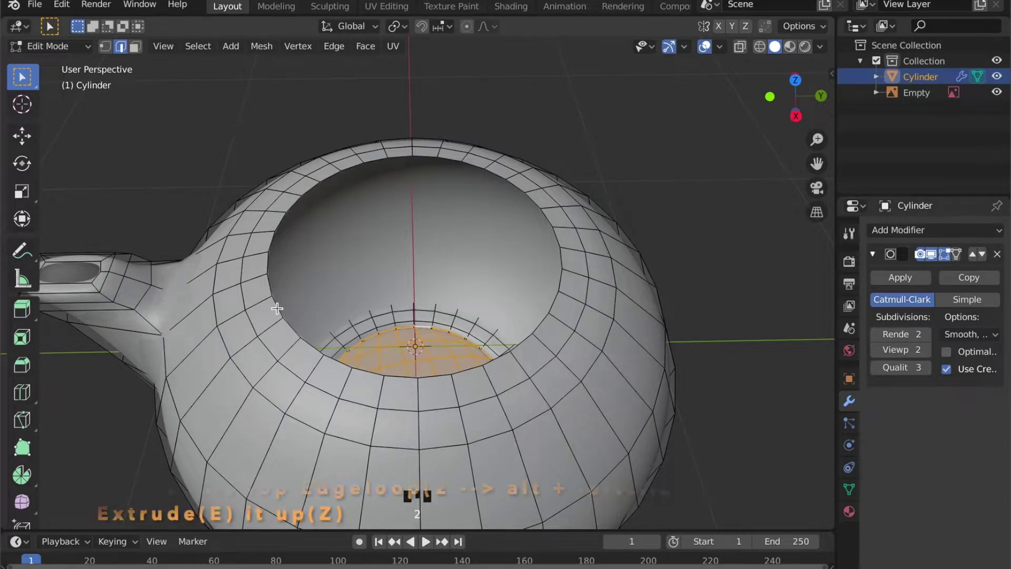
{"action": "left_click", "coordinate": [277, 308], "text": "alt"}
{"action": "middle_click_drag", "start_coordinate": [277, 308], "coordinate": [339, 245]}
{"action": "key", "text": "e"}
{"action": "key", "text": "z"}
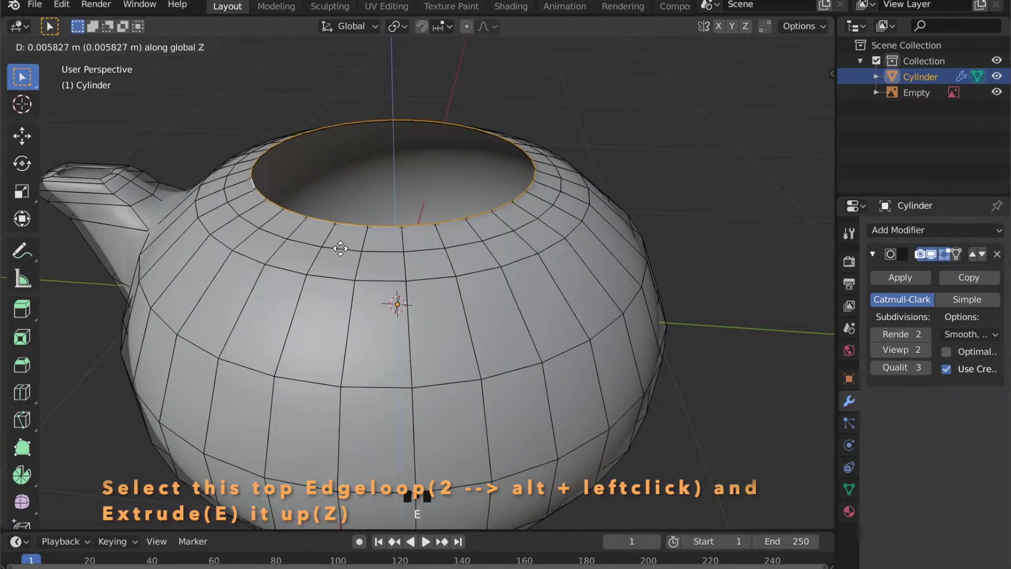
{"action": "left_click", "coordinate": [341, 248]}
- Move the opening's rim loop along Z and scale it with Z locked
{"action": "key", "text": "Tab"}
{"action": "scroll", "coordinate": [341, 249], "scroll_direction": "down", "scroll_amount": 1}
{"action": "middle_click_drag", "start_coordinate": [341, 248], "coordinate": [343, 226]}
{"action": "key", "text": "Tab"}
{"action": "scroll", "coordinate": [347, 236], "scroll_direction": "up", "scroll_amount": 4}
{"action": "scroll", "coordinate": [347, 236], "scroll_direction": "down", "scroll_amount": 2}
{"action": "key", "text": "g"}
{"action": "key", "text": "z"}
{"action": "left_click", "coordinate": [468, 222]}
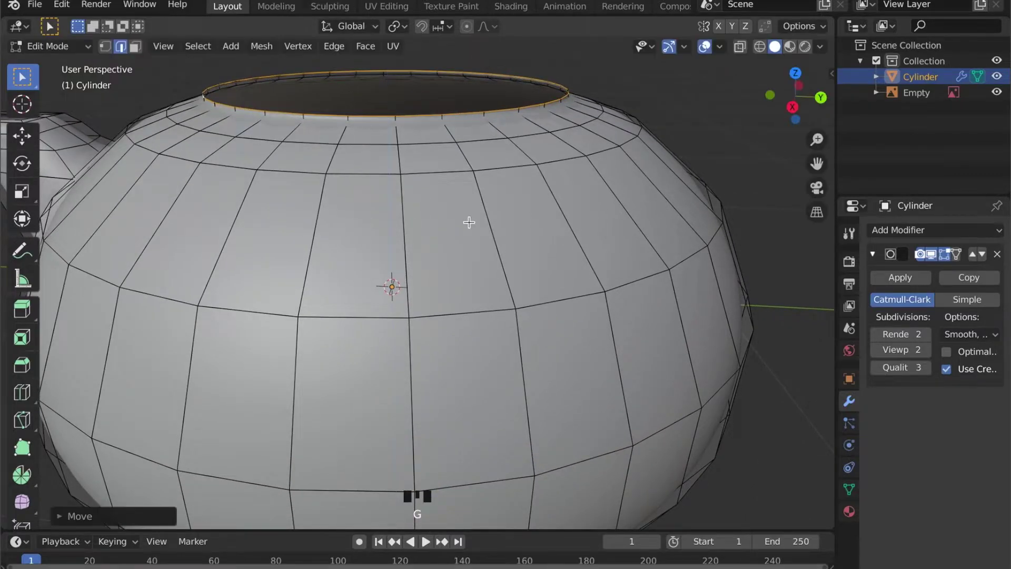
{"action": "key", "text": "s"}
{"action": "key", "text": "shift+z"}
{"action": "left_click", "coordinate": [459, 220]}
- Add a Solidify modifier to the teapot body in Object Mode and set its thickness to 0.03 m
{"action": "key", "text": "Tab"}
{"action": "scroll", "coordinate": [425, 226], "scroll_direction": "down", "scroll_amount": 5}
{"action": "middle_click_drag", "start_coordinate": [456, 265], "coordinate": [498, 305]}
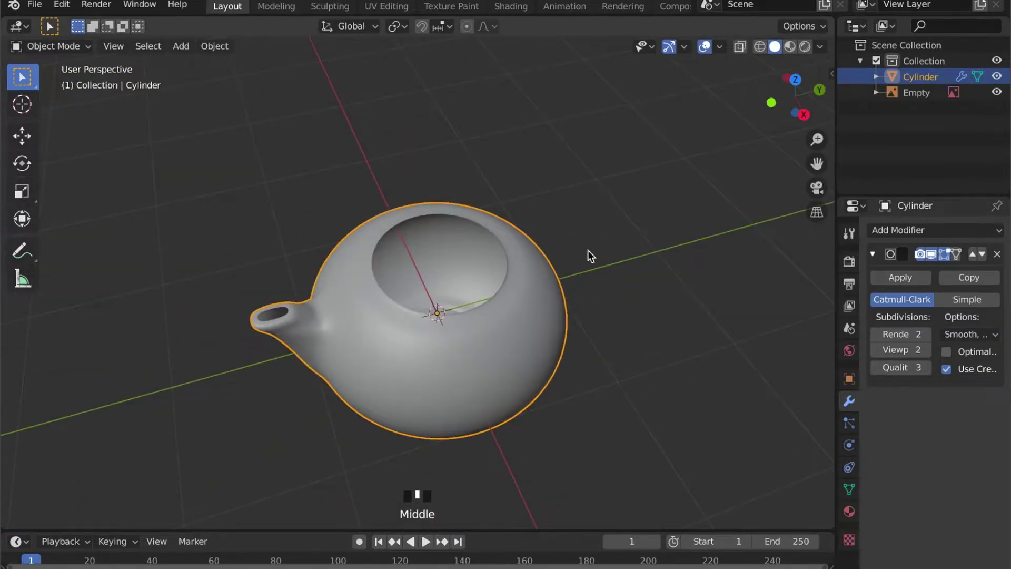
{"action": "left_click", "coordinate": [873, 254]}
{"action": "left_click", "coordinate": [895, 234]}
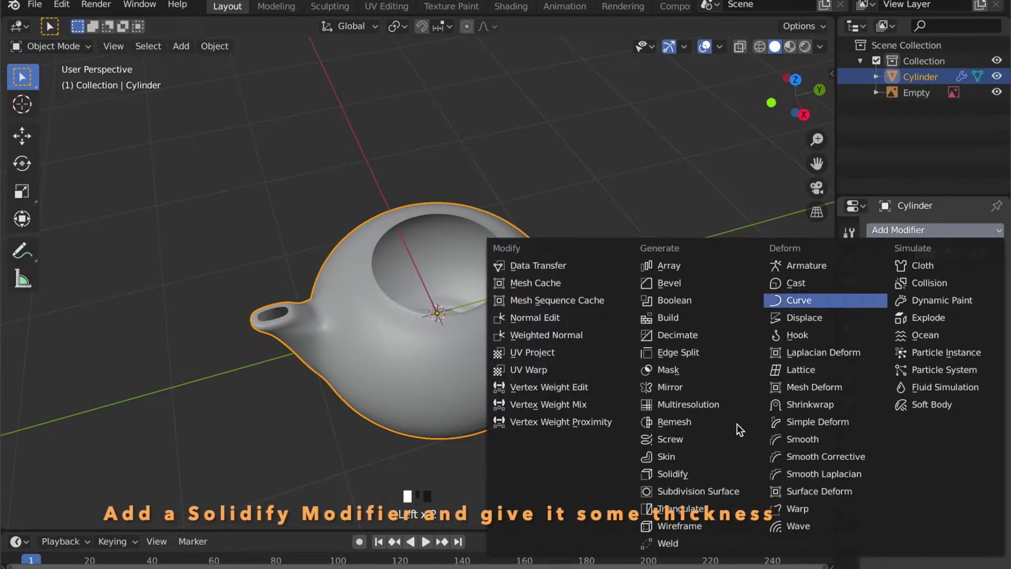
{"action": "left_click", "coordinate": [677, 473]}
{"action": "scroll", "coordinate": [587, 389], "scroll_direction": "up", "scroll_amount": 2}
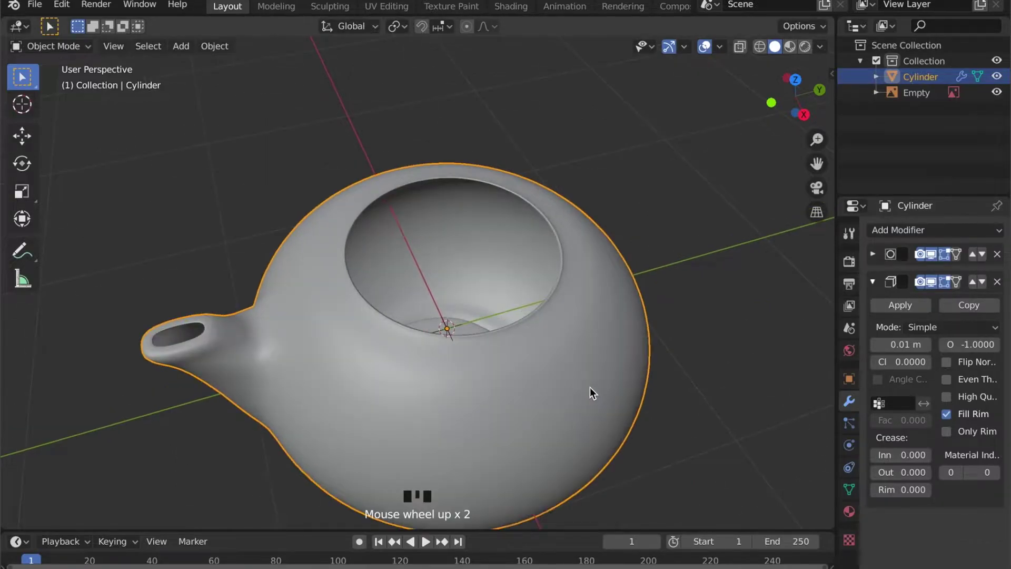
{"action": "left_click", "coordinate": [926, 345]}
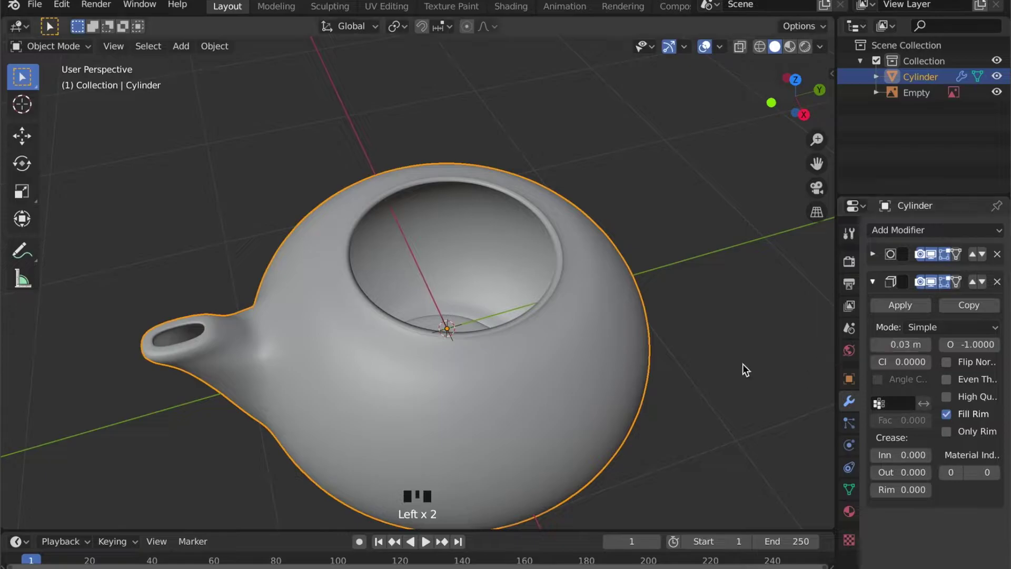
- Raise the top opening's rim edge loop slightly along Z in Edit Mode
{"action": "key", "text": "Tab"}
{"action": "middle_click_drag", "start_coordinate": [632, 354], "coordinate": [632, 321]}
{"action": "key", "text": "Tab"}
{"action": "scroll", "coordinate": [527, 284], "scroll_direction": "up", "scroll_amount": 3}
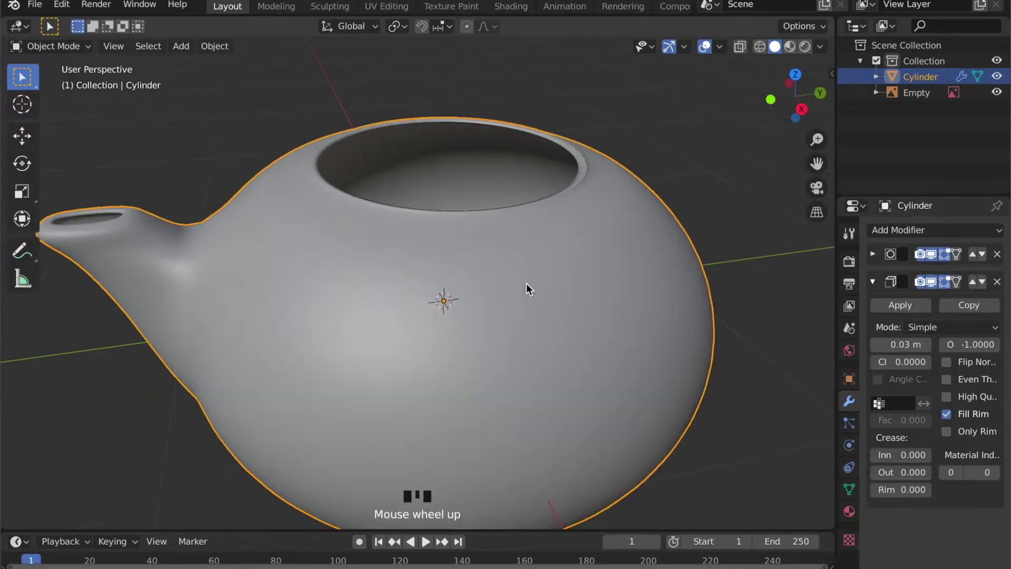
{"action": "scroll", "coordinate": [532, 279], "scroll_direction": "down", "scroll_amount": 3}
{"action": "middle_click_drag", "start_coordinate": [523, 298], "coordinate": [536, 244], "text": "shift"}
{"action": "key", "text": "Tab"}
{"action": "scroll", "coordinate": [542, 151], "scroll_direction": "up", "scroll_amount": 1}
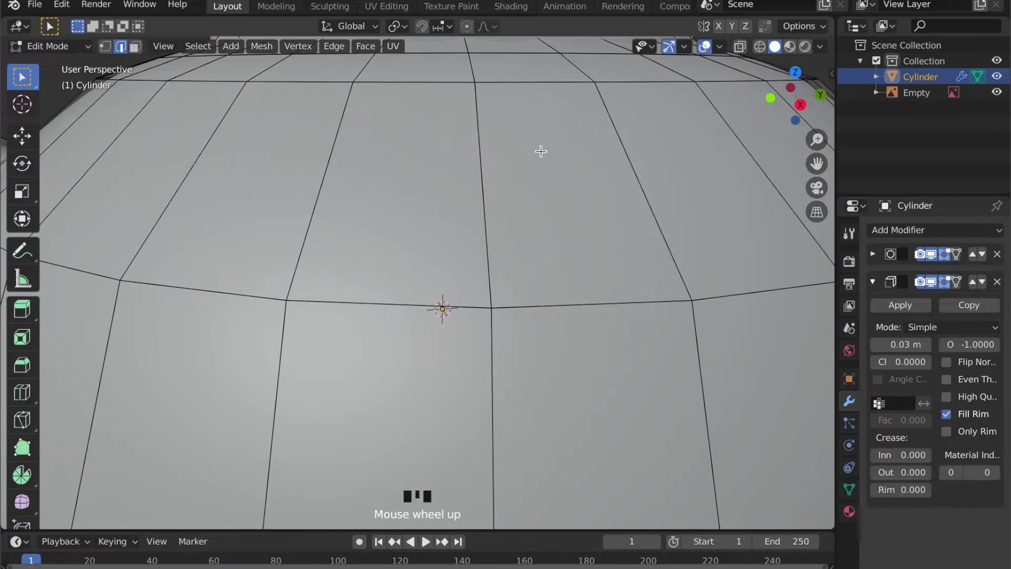
{"action": "middle_click_drag", "start_coordinate": [541, 151], "coordinate": [533, 219], "text": "shift"}
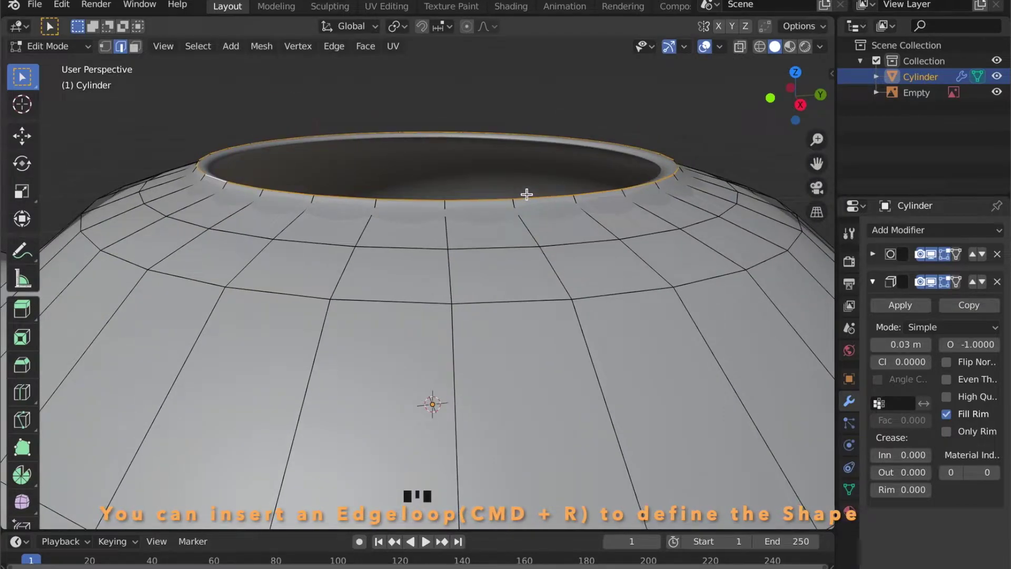
{"action": "key", "text": "g"}
{"action": "key", "text": "z"}
{"action": "left_click", "coordinate": [526, 226]}
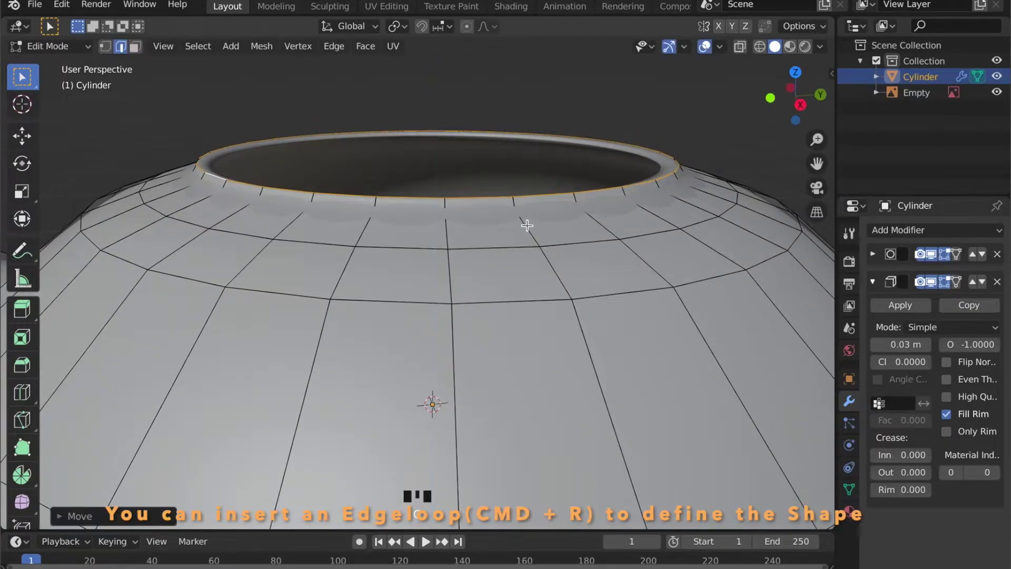
- Insert an edge loop just below the opening's rim with an edge slide of about 0.71, then deselect the teapot in Object Mode
{"action": "left_click", "coordinate": [526, 226]}
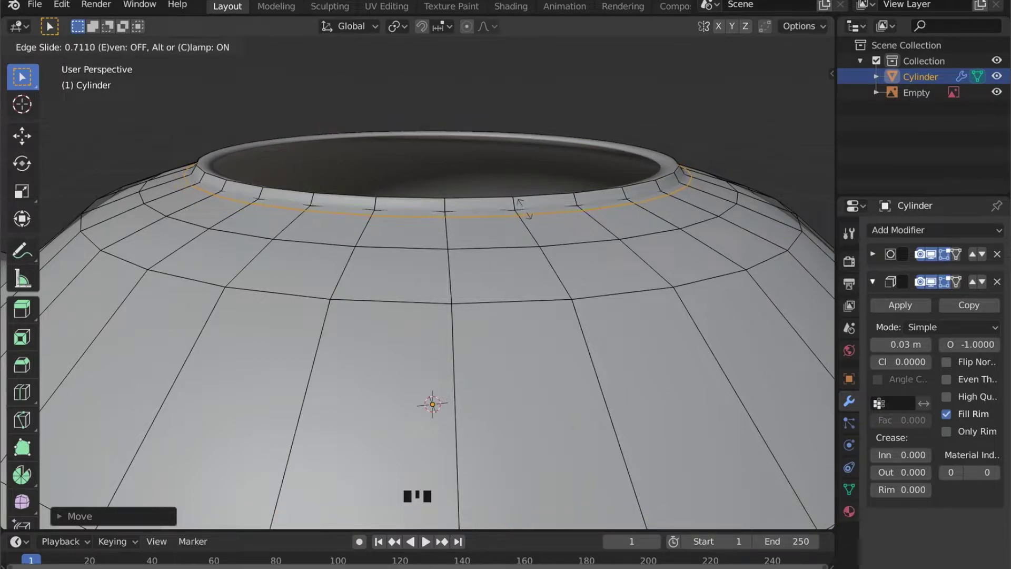
{"action": "left_click", "coordinate": [523, 207]}
{"action": "key", "text": "Tab"}
{"action": "middle_click_drag", "start_coordinate": [520, 216], "coordinate": [496, 224]}
{"action": "key", "text": "Tab"}
{"action": "key", "text": "Tab"}
{"action": "scroll", "coordinate": [490, 232], "scroll_direction": "down", "scroll_amount": 4}
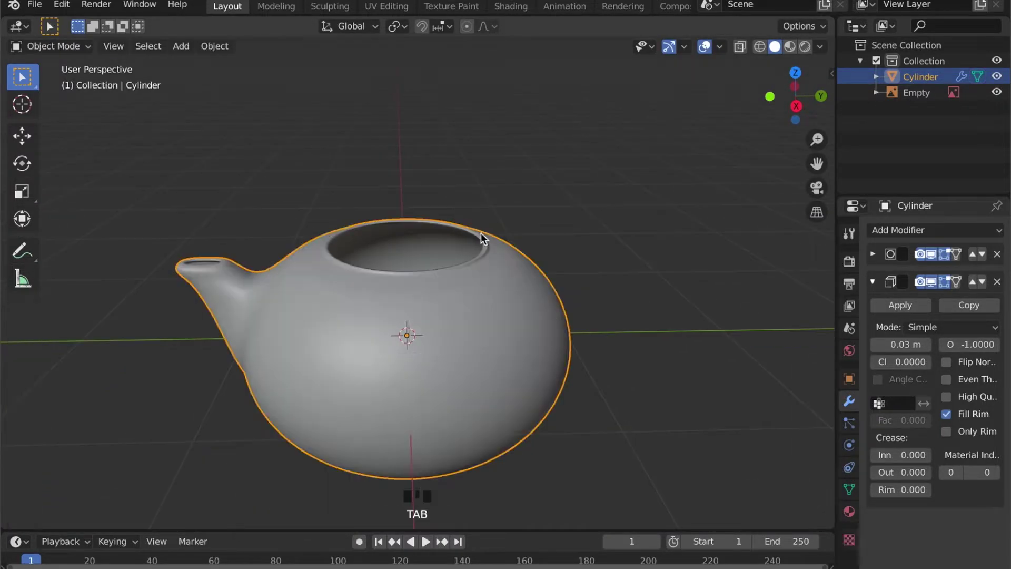
{"action": "middle_click_drag", "start_coordinate": [536, 267], "coordinate": [644, 293]}
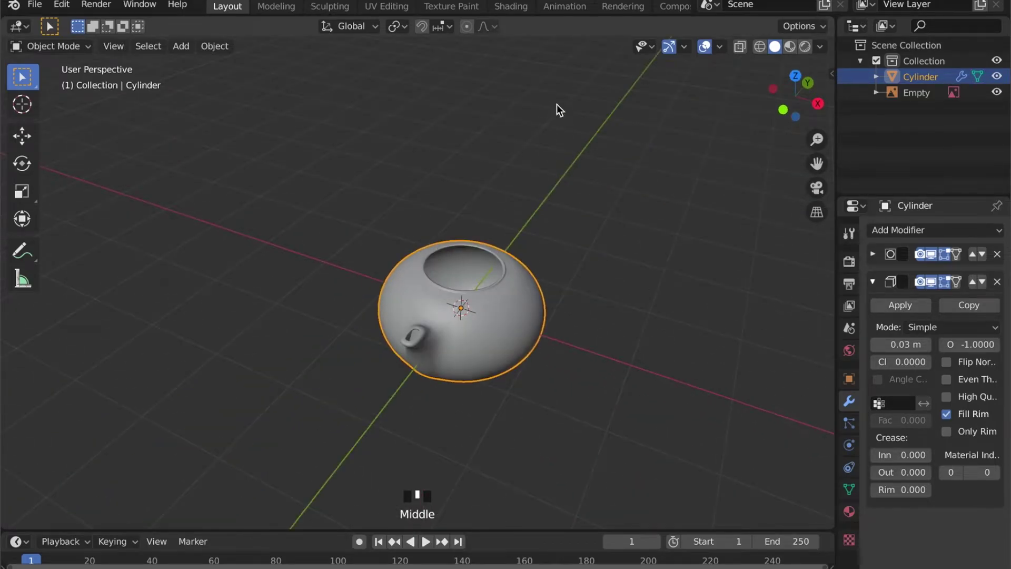
{"action": "left_click", "coordinate": [561, 355]}
{"action": "scroll", "coordinate": [514, 365], "scroll_direction": "up", "scroll_amount": 3}
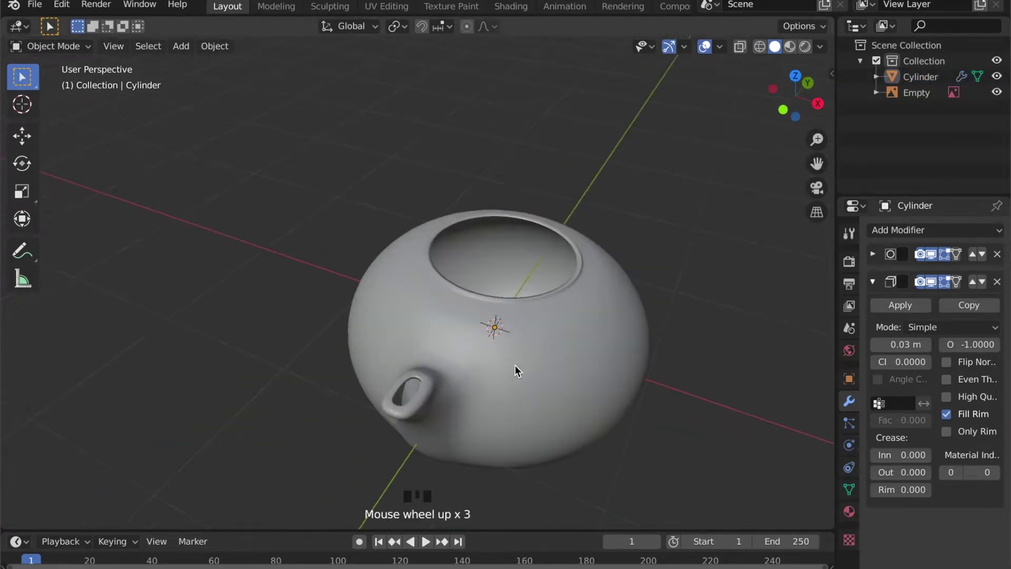
- Extrude the two faces above the spout and the two matching faces across the opening about 0.18 m upward along Z as handle lugs
{"action": "key", "text": "Tab"}
{"action": "middle_click_drag", "start_coordinate": [514, 365], "coordinate": [474, 358]}
{"action": "scroll", "coordinate": [430, 349], "scroll_direction": "up", "scroll_amount": 2}
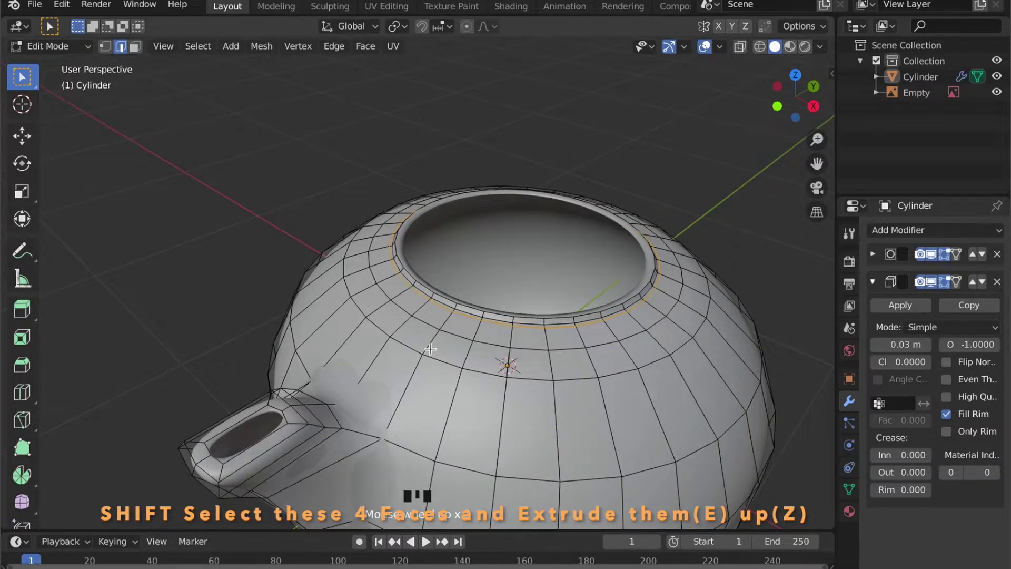
{"action": "middle_click_drag", "start_coordinate": [411, 333], "coordinate": [490, 331]}
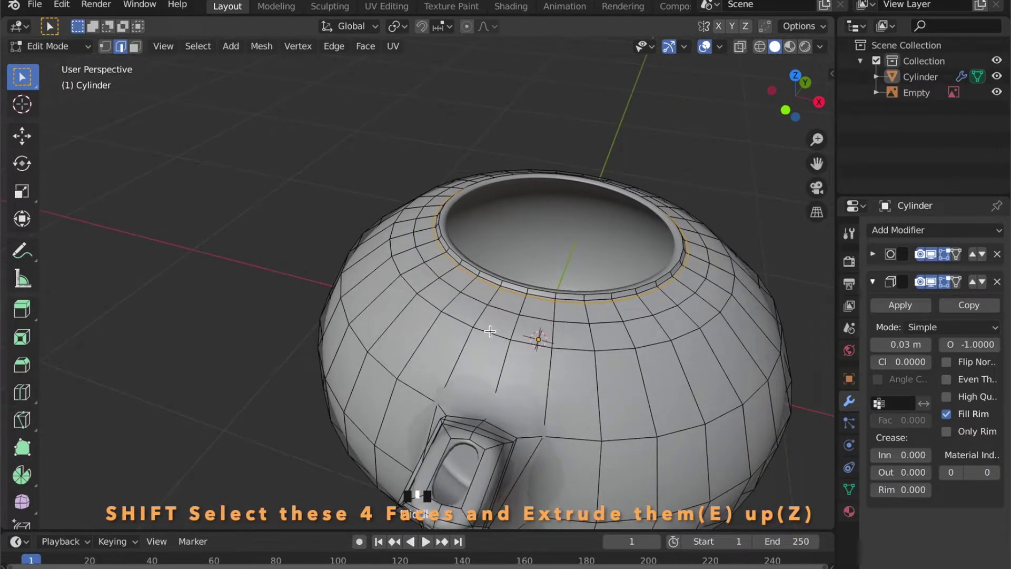
{"action": "key", "text": "3"}
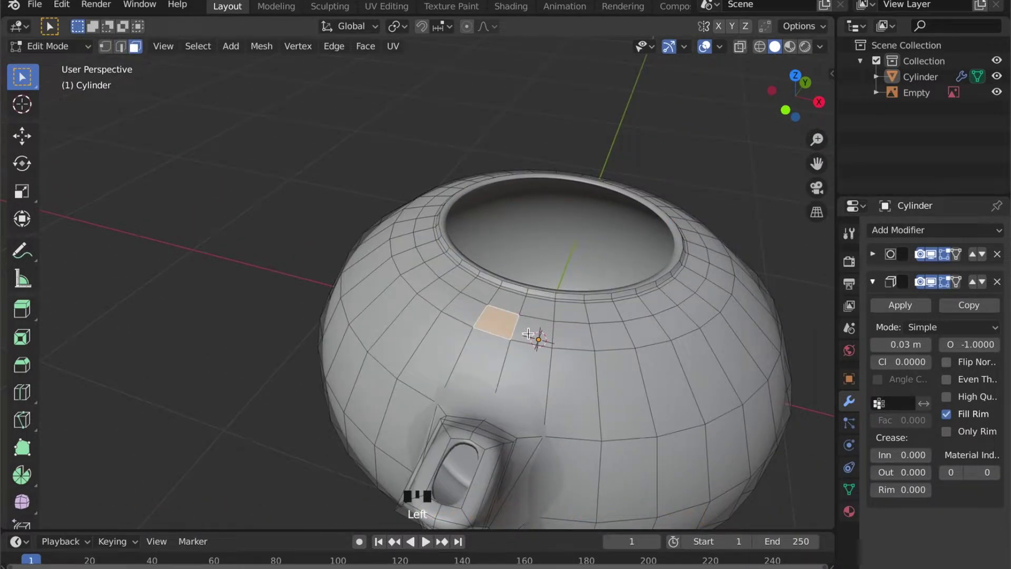
{"action": "middle_click_drag", "start_coordinate": [602, 320], "coordinate": [323, 326]}
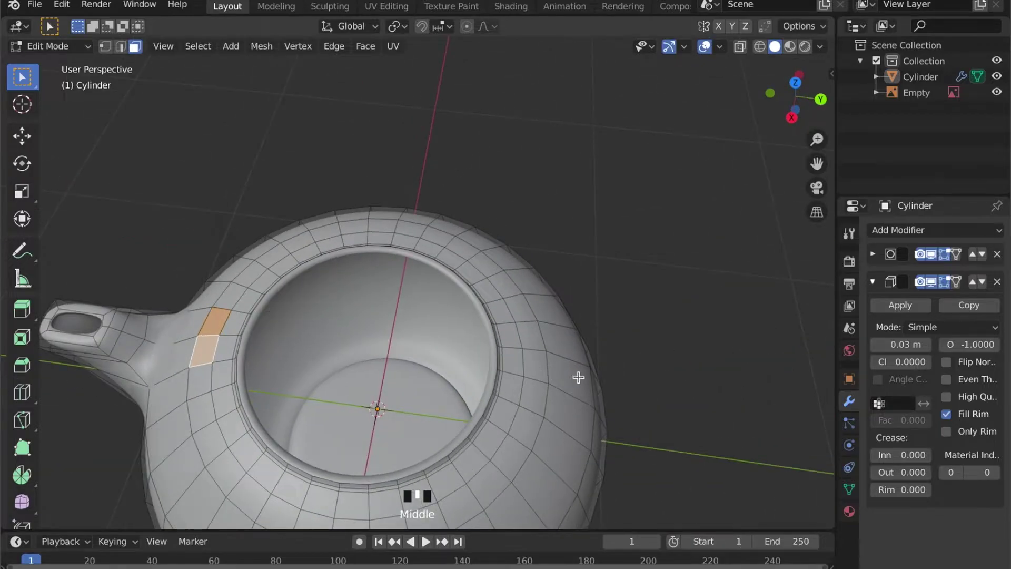
{"action": "middle_click_drag", "start_coordinate": [455, 402], "coordinate": [371, 404]}
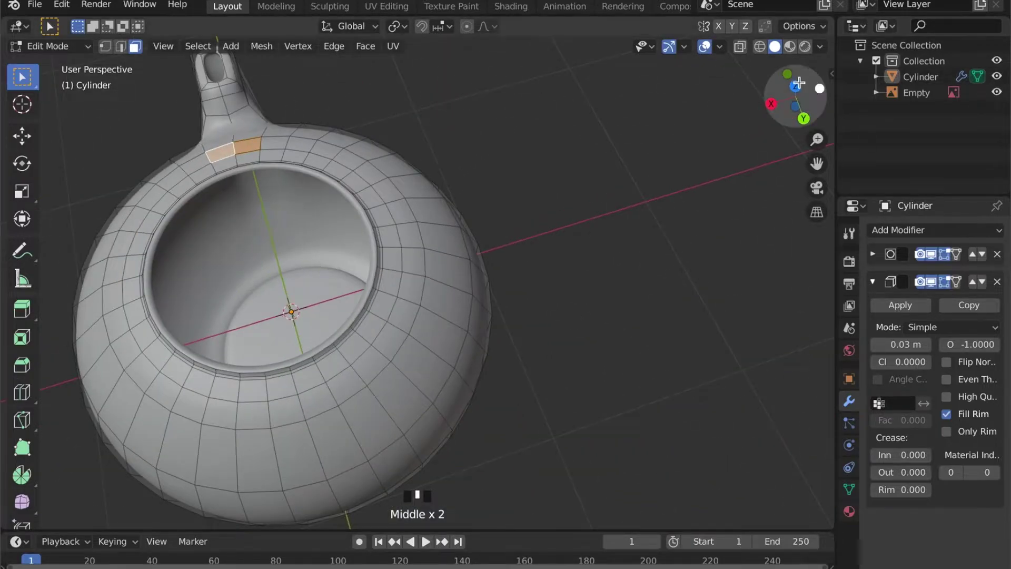
{"action": "left_click", "coordinate": [797, 84]}
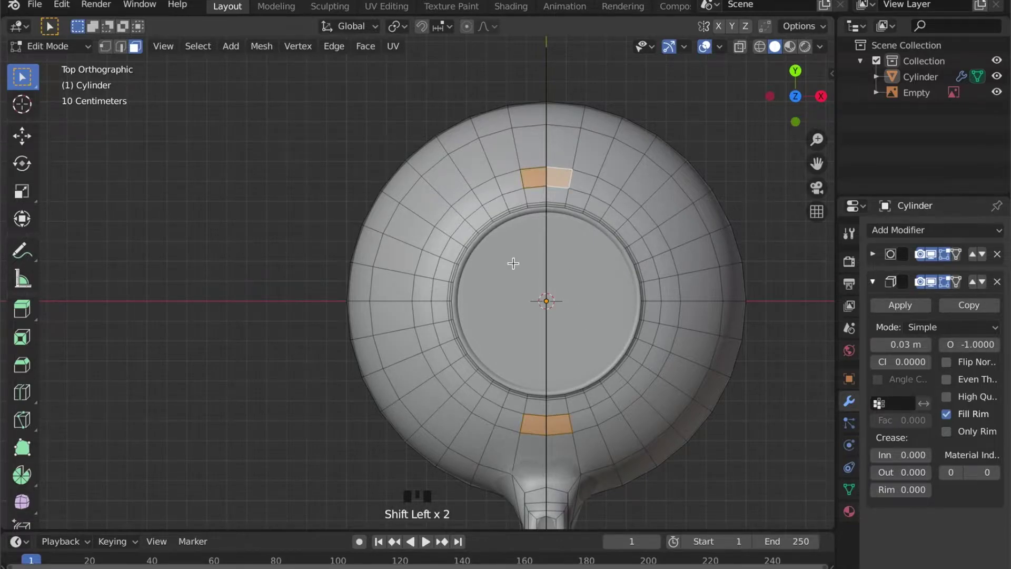
{"action": "middle_click_drag", "start_coordinate": [513, 262], "coordinate": [408, 144]}
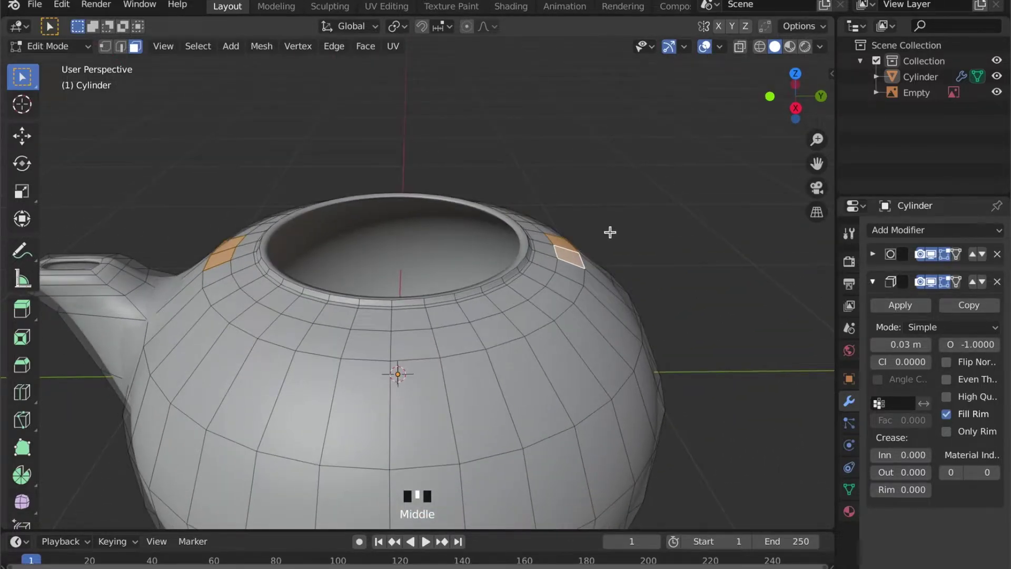
{"action": "key", "text": "e"}
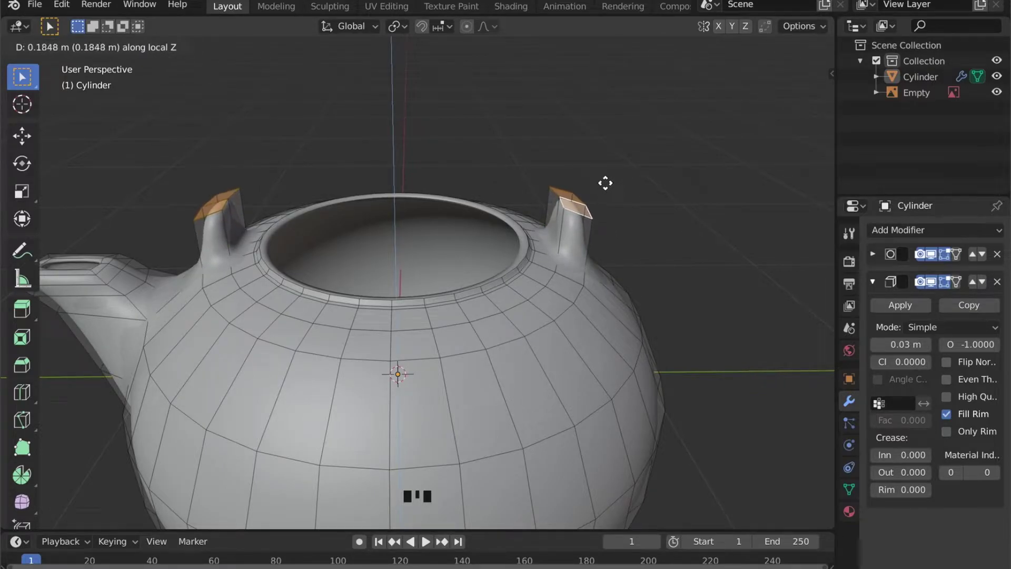
{"action": "left_click", "coordinate": [605, 182]}
- Narrow the top faces of both handle lugs by scaling them along the global X axis
{"action": "middle_click_drag", "start_coordinate": [598, 233], "coordinate": [557, 208]}
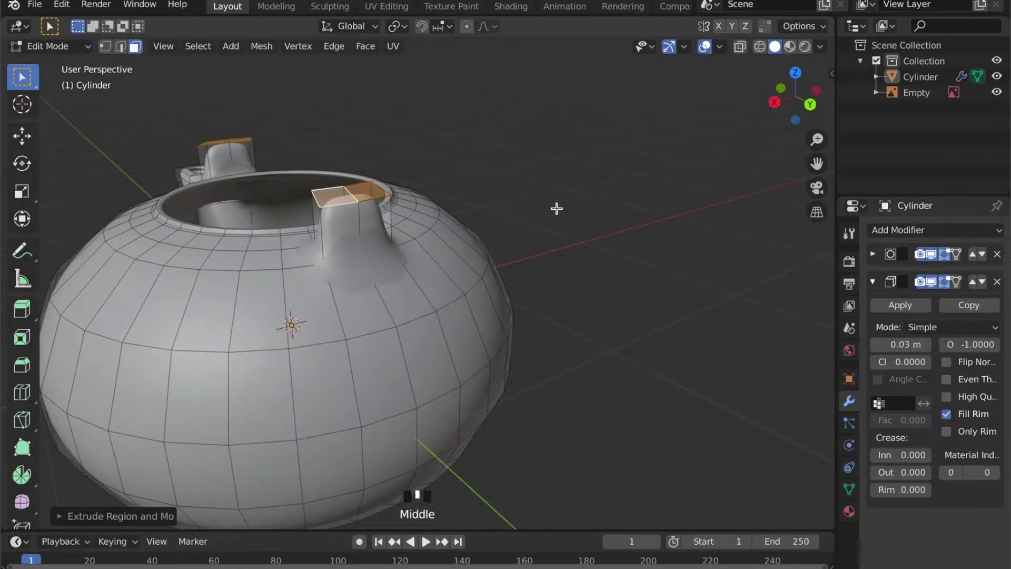
{"action": "key", "text": "s"}
{"action": "key", "text": "x"}
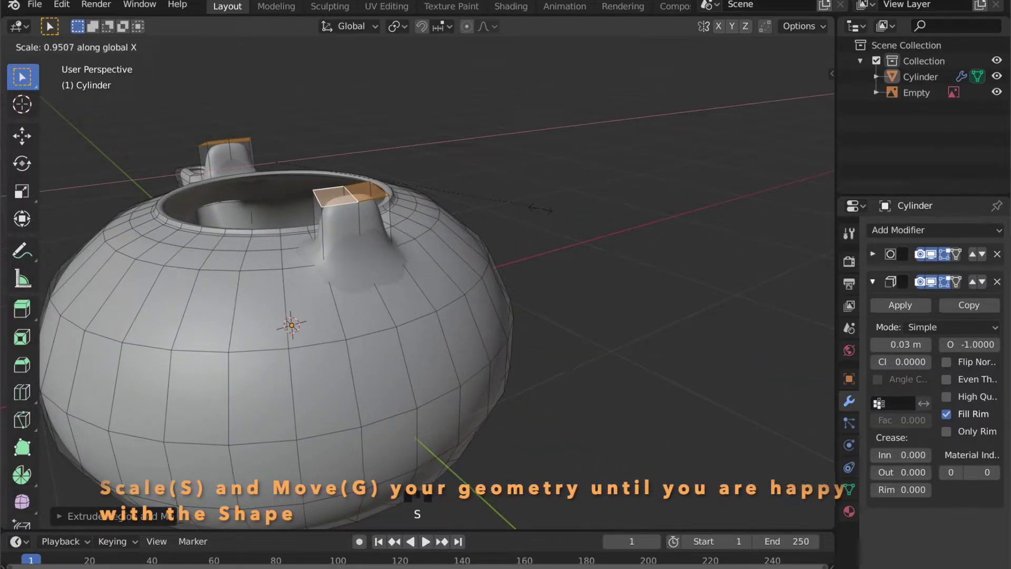
{"action": "left_click", "coordinate": [487, 214]}
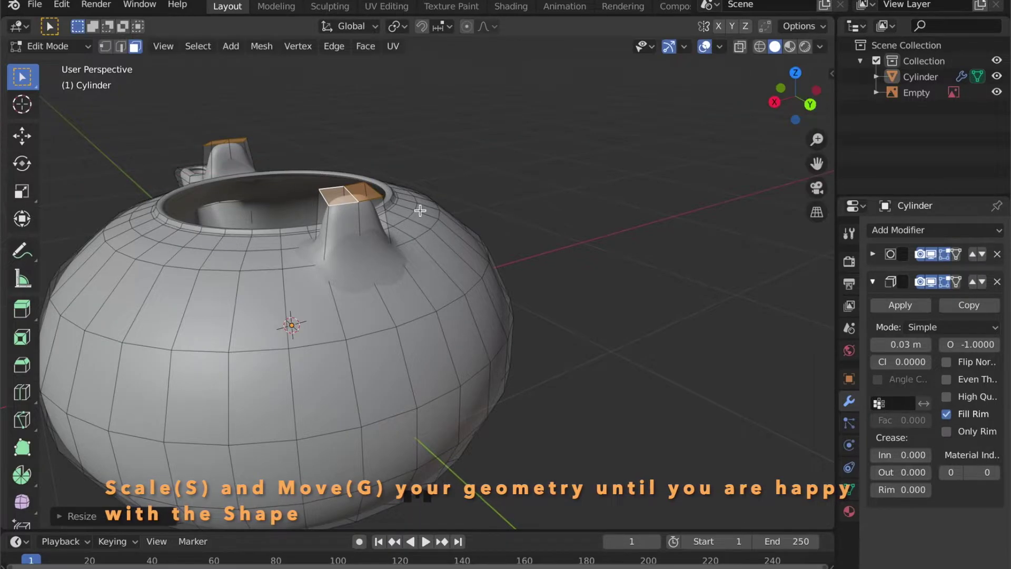
- Raise the middle edge on top of each handle lug slightly along Z, then return to Object Mode
{"action": "left_click", "coordinate": [362, 197]}
{"action": "middle_click_drag", "start_coordinate": [362, 199], "coordinate": [298, 230]}
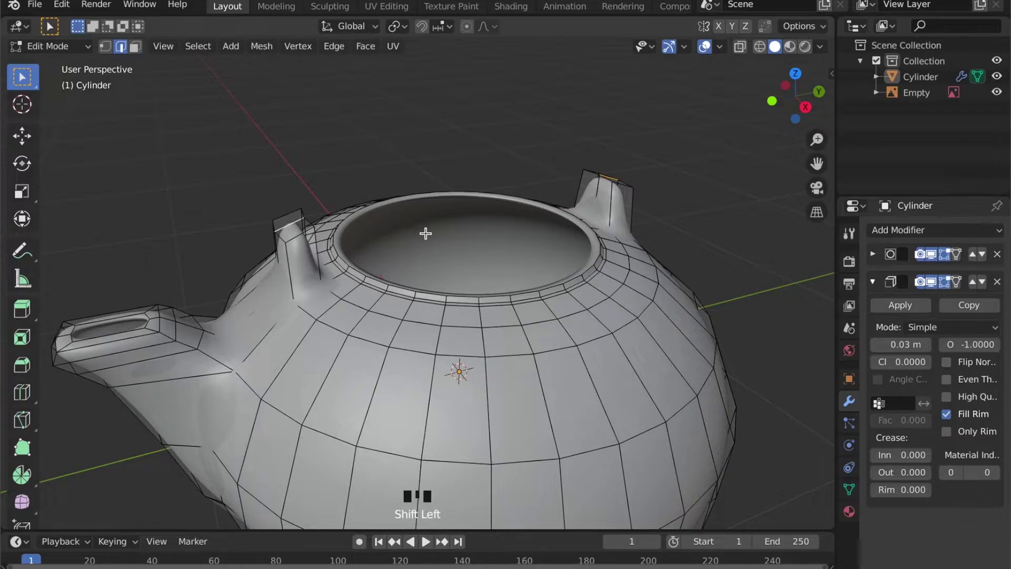
{"action": "key", "text": "g"}
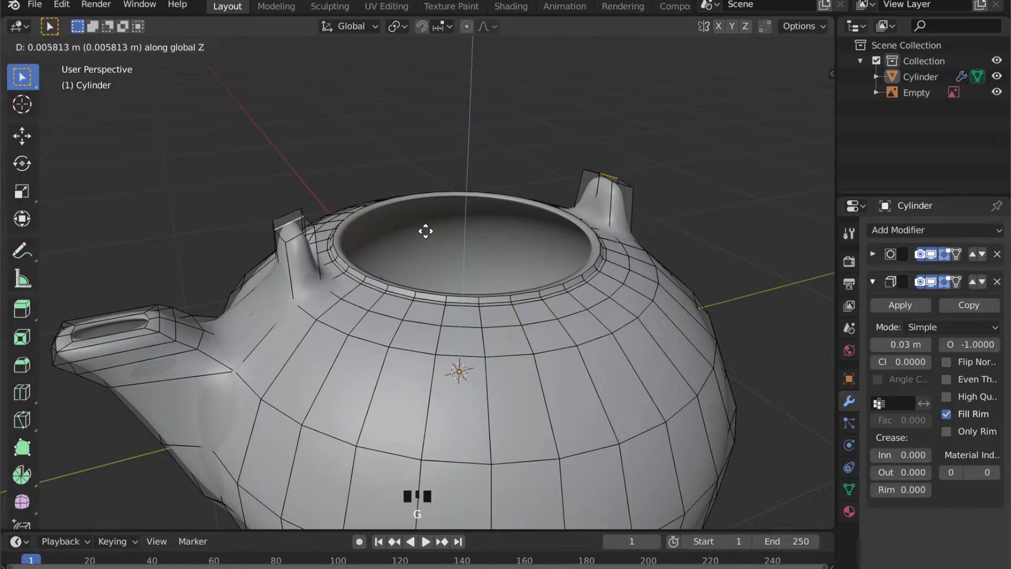
{"action": "left_click", "coordinate": [421, 227]}
{"action": "key", "text": "Tab"}
{"action": "middle_click_drag", "start_coordinate": [540, 237], "coordinate": [548, 236]}
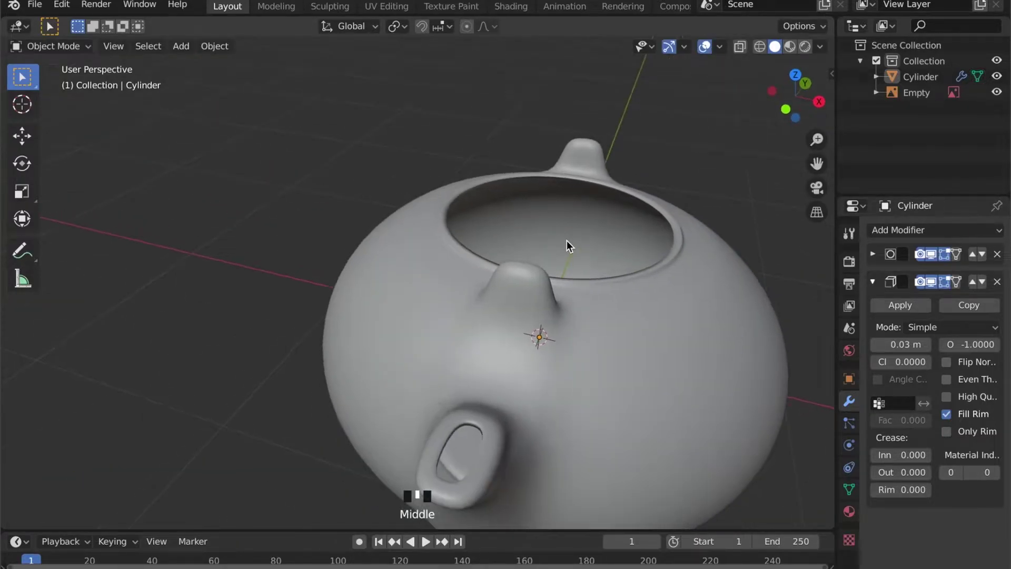
- Apply Shade Smooth to the teapot body
{"action": "middle_click_drag", "start_coordinate": [567, 240], "coordinate": [451, 315]}
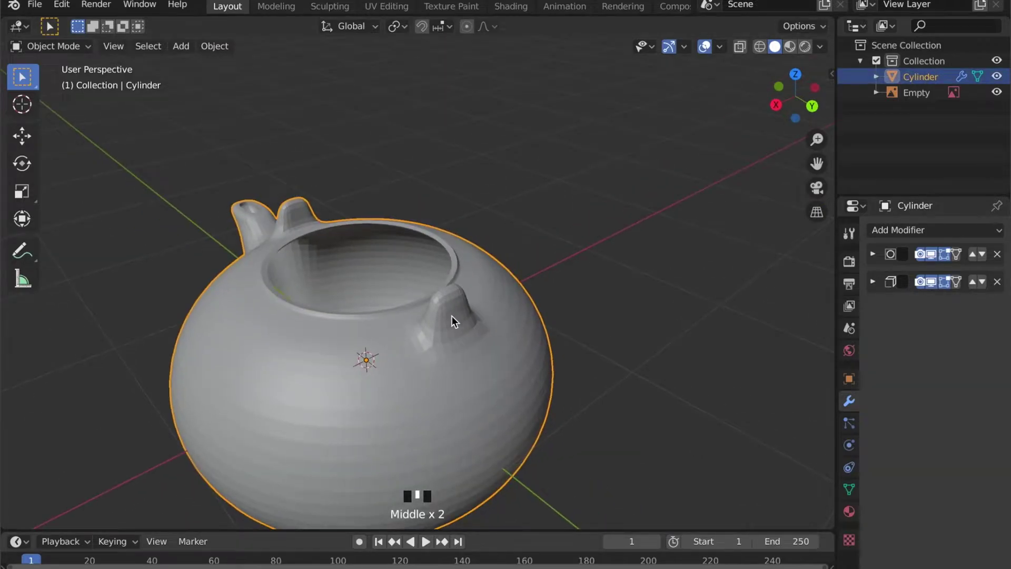
{"action": "right_click", "coordinate": [446, 315]}
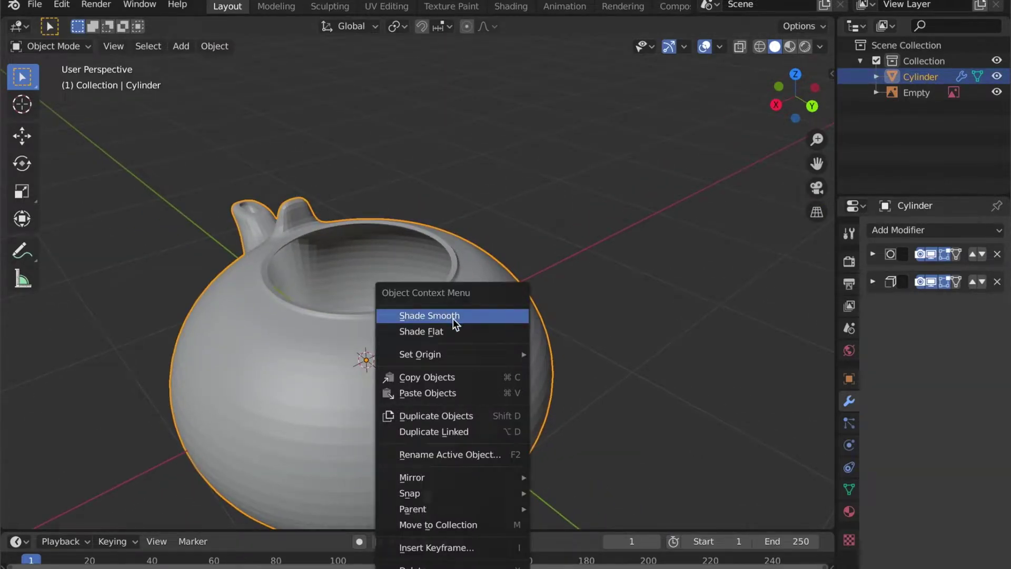
{"action": "left_click", "coordinate": [453, 316]}
- Inset the eight front and back faces of the two handle lugs by about 0.097 m in Edit Mode
{"action": "key", "text": "Tab"}
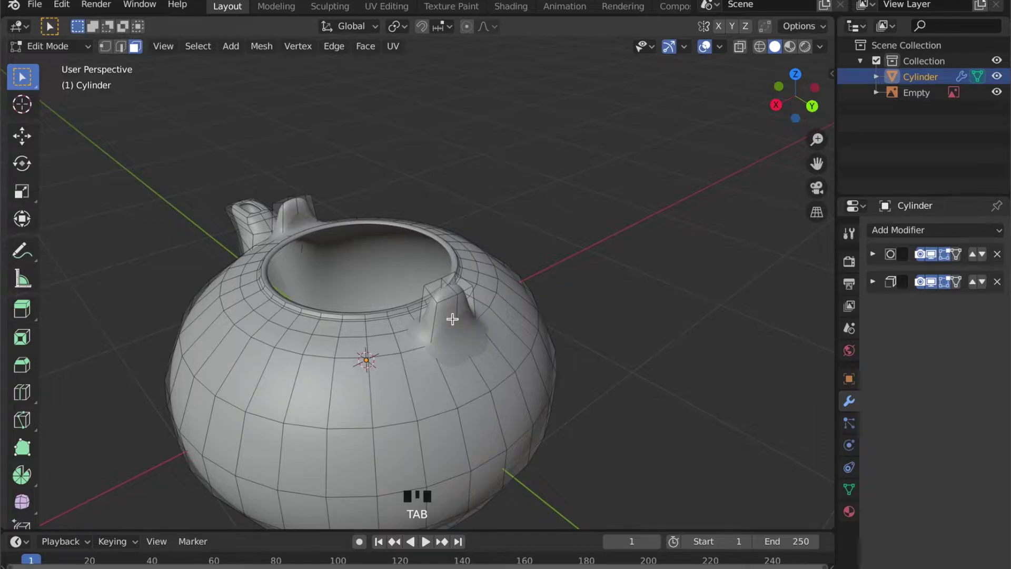
{"action": "middle_click_drag", "start_coordinate": [462, 311], "coordinate": [333, 257]}
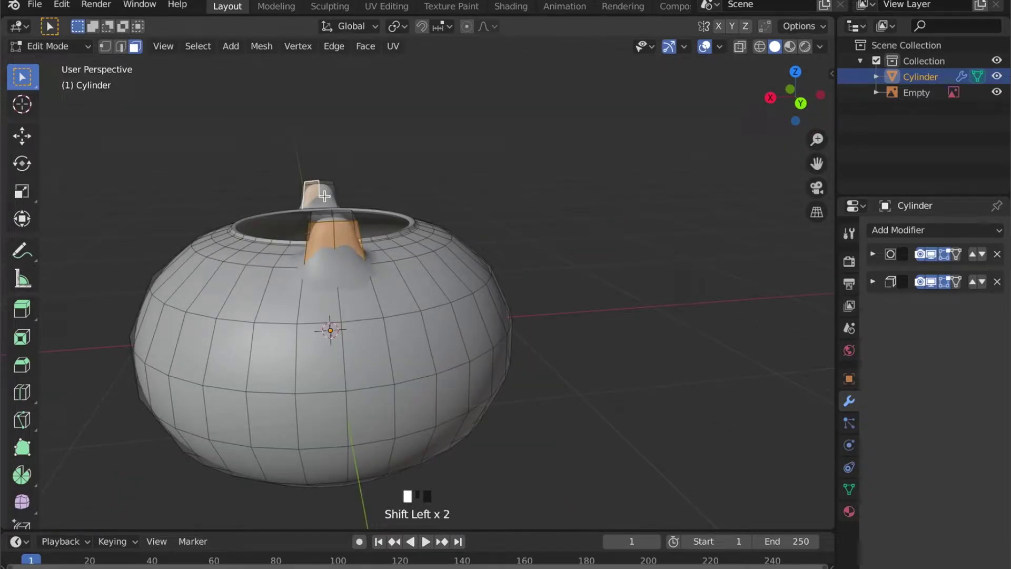
{"action": "middle_click_drag", "start_coordinate": [361, 283], "coordinate": [600, 220]}
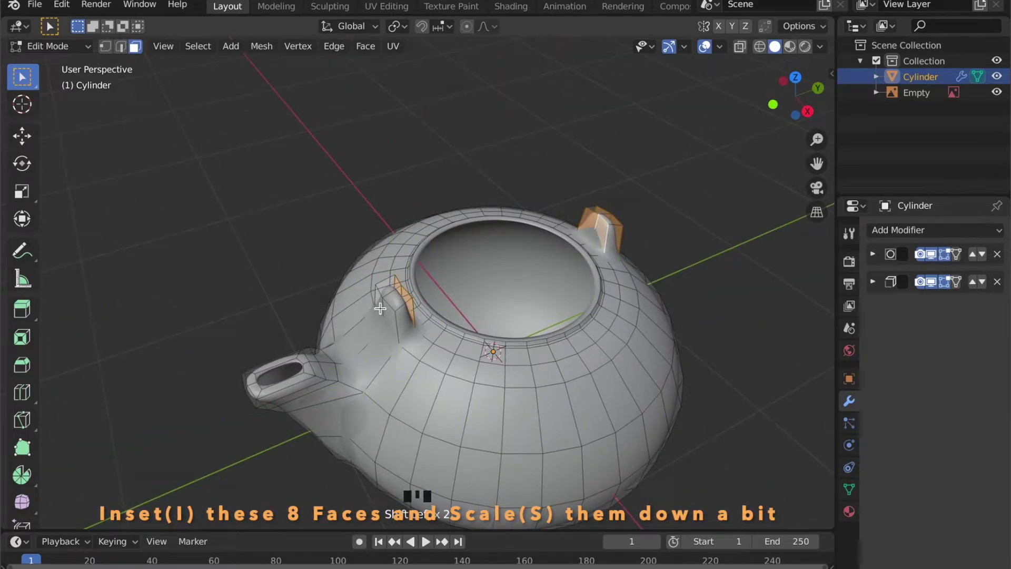
{"action": "middle_click_drag", "start_coordinate": [566, 345], "coordinate": [388, 318]}
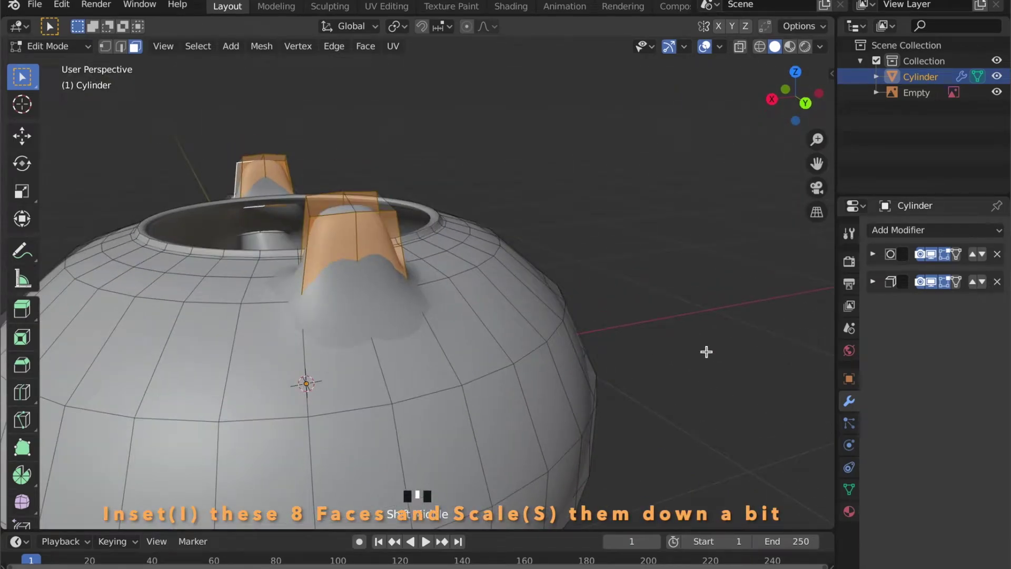
{"action": "key", "text": "i"}
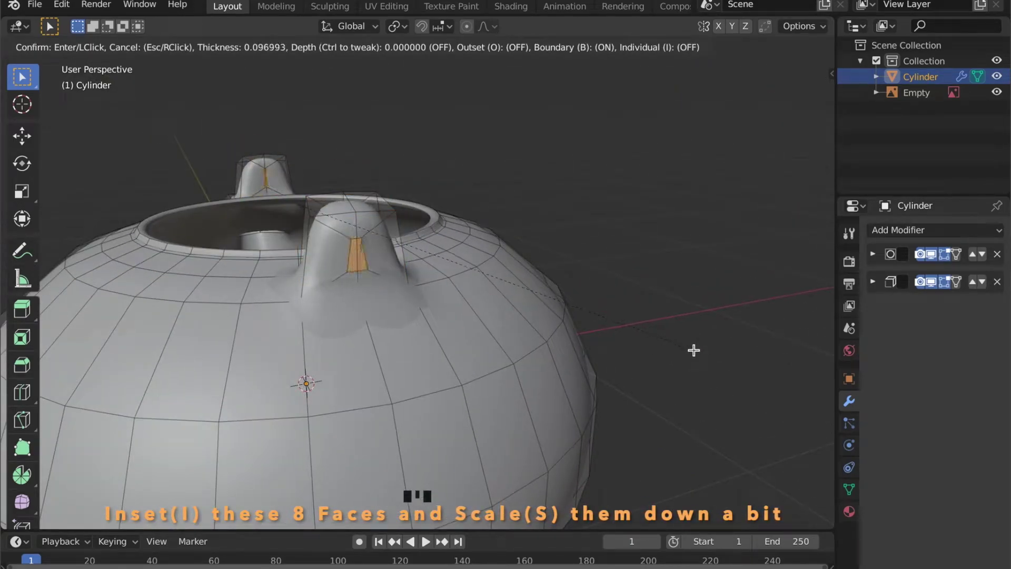
{"action": "left_click", "coordinate": [694, 350]}
- Scale the inset lug faces down along Z and move them up about 0.03 m along Z
{"action": "key", "text": "s"}
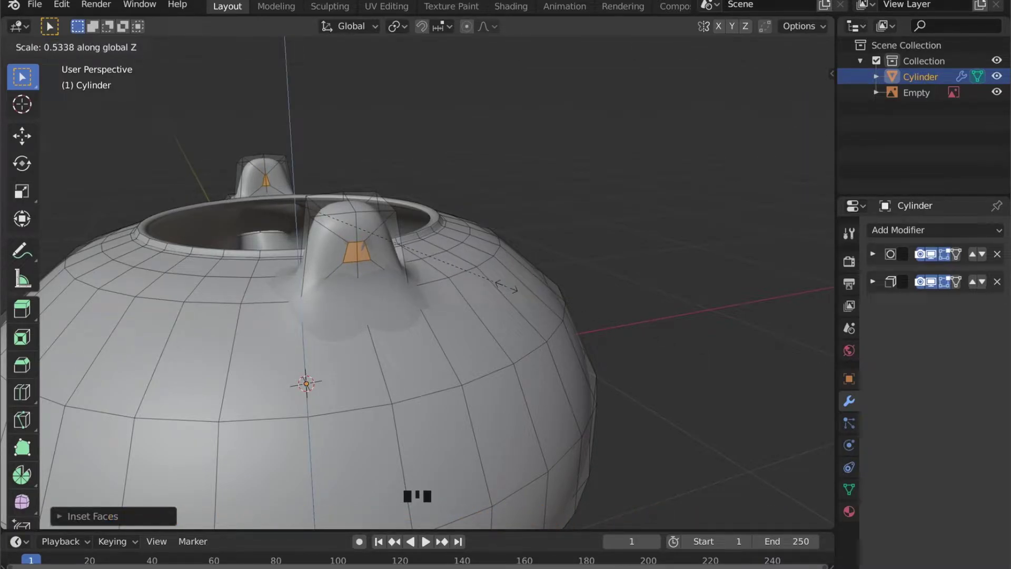
{"action": "left_click", "coordinate": [528, 285]}
{"action": "key", "text": "g"}
{"action": "key", "text": "z"}
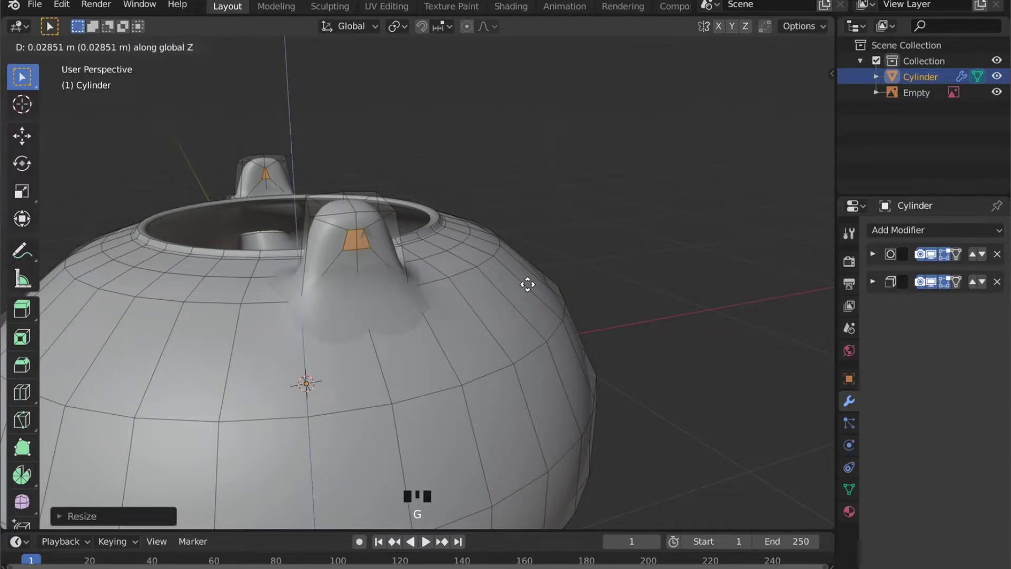
{"action": "left_click", "coordinate": [528, 284]}
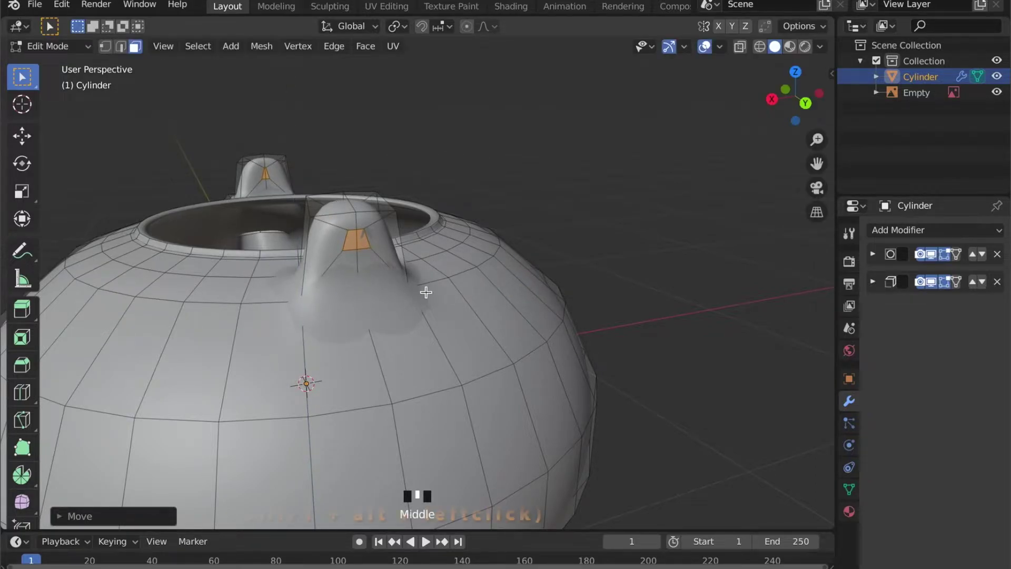
- Delete the inset faces on both handle lugs
{"action": "middle_click_drag", "start_coordinate": [426, 292], "coordinate": [345, 301]}
{"action": "key", "text": "x"}
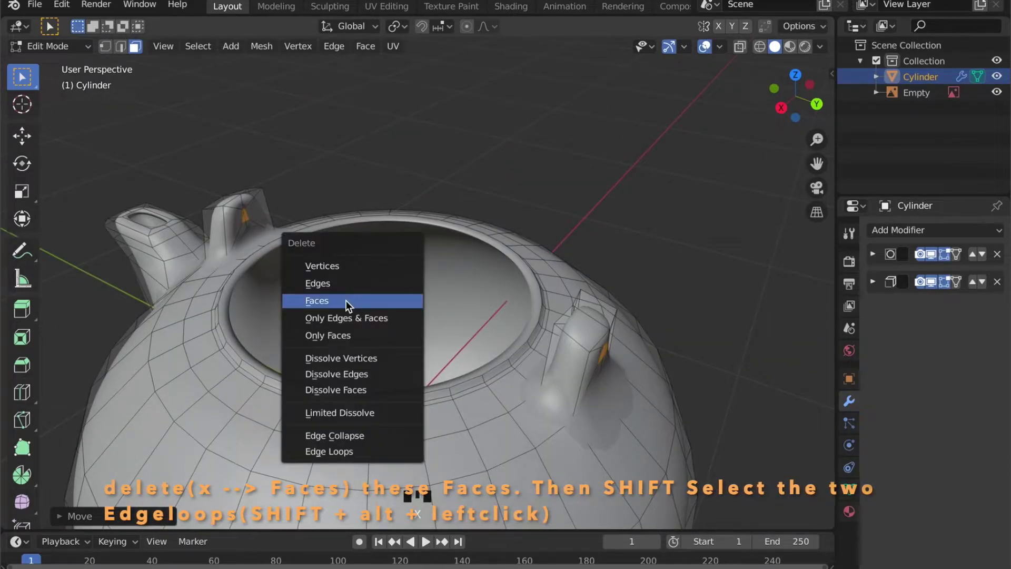
{"action": "left_click", "coordinate": [345, 298]}
- Bridge the front and back edge loops of the openings in each handle lug to form through-holes, then return to Object Mode
{"action": "middle_click_drag", "start_coordinate": [530, 323], "coordinate": [528, 327]}
{"action": "key", "text": "2"}
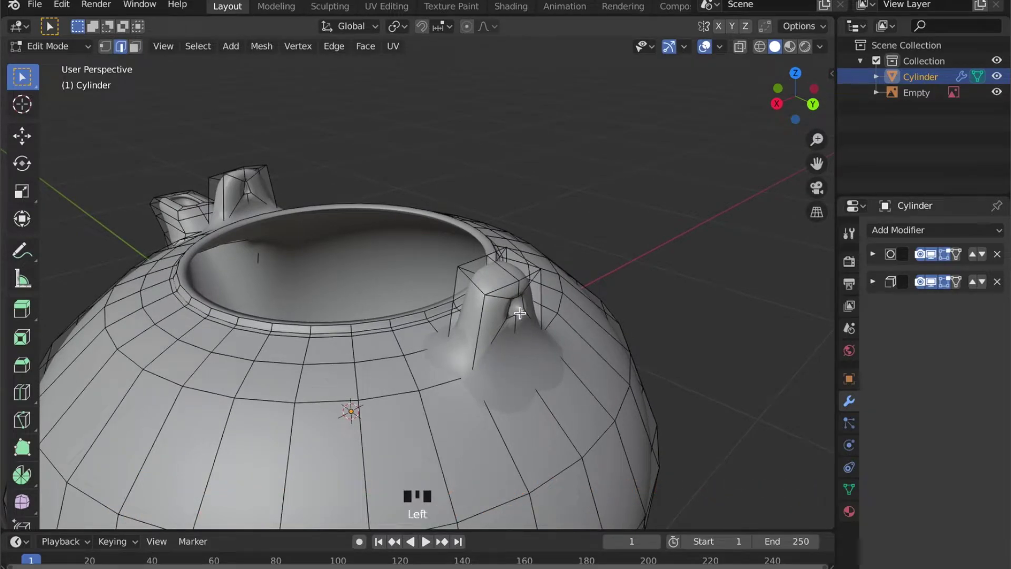
{"action": "middle_click_drag", "start_coordinate": [448, 333], "coordinate": [616, 316]}
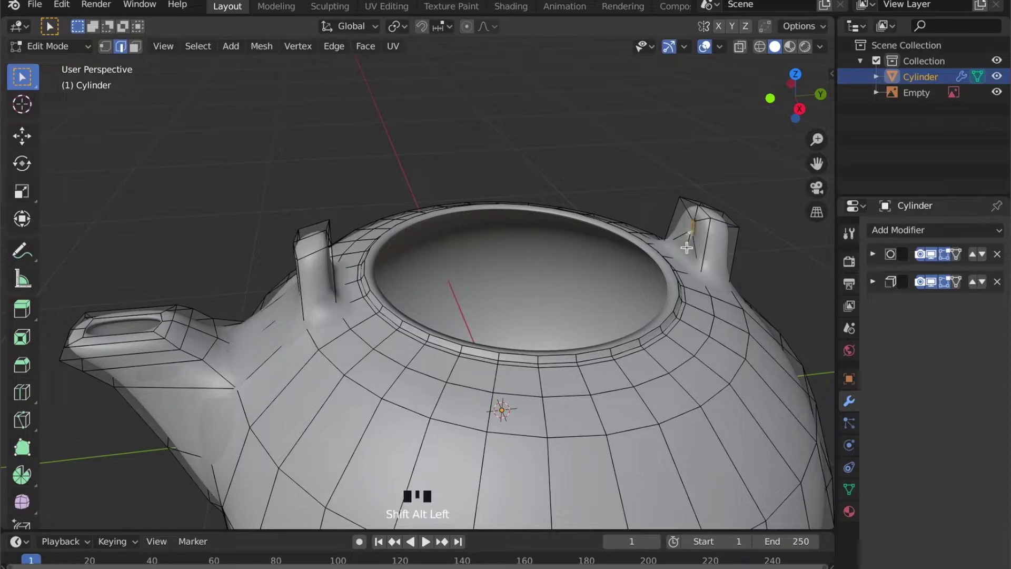
{"action": "right_click", "coordinate": [659, 245]}
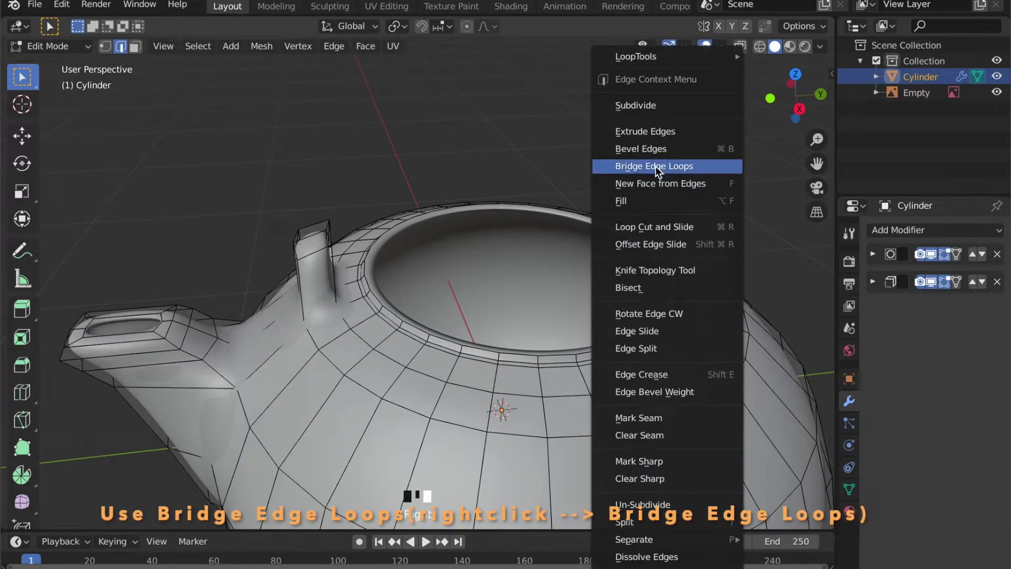
{"action": "left_click", "coordinate": [654, 167]}
{"action": "middle_click_drag", "start_coordinate": [530, 237], "coordinate": [252, 224]}
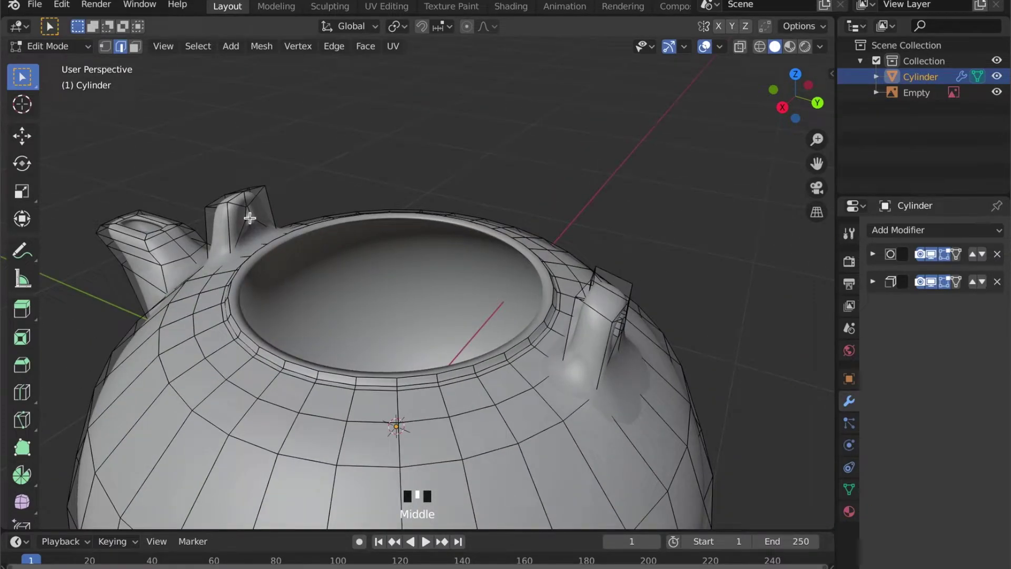
{"action": "right_click", "coordinate": [260, 228]}
{"action": "left_click", "coordinate": [269, 168]}
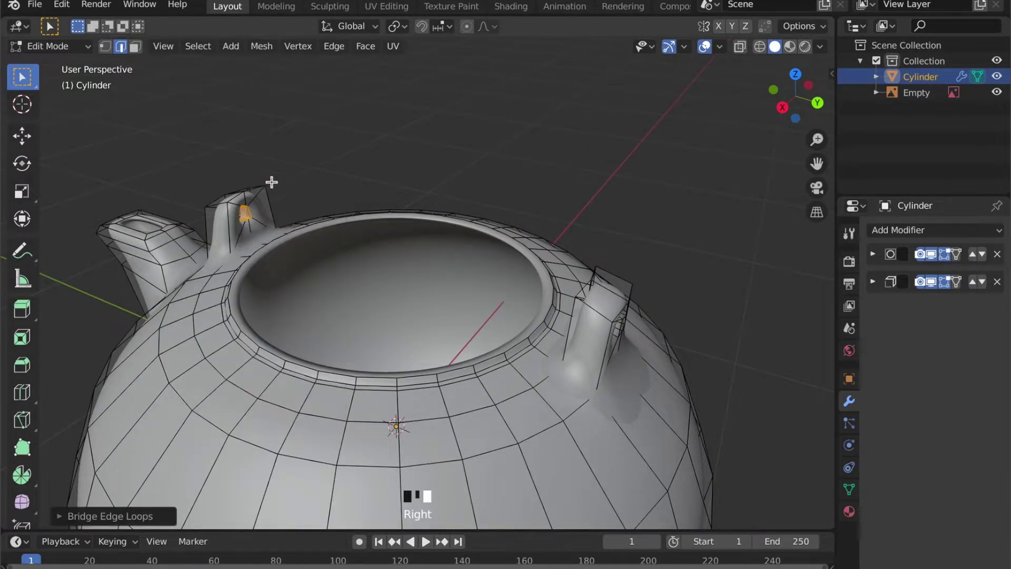
{"action": "key", "text": "Tab"}
{"action": "middle_click_drag", "start_coordinate": [285, 223], "coordinate": [228, 230]}
{"action": "scroll", "coordinate": [460, 316], "scroll_direction": "down", "scroll_amount": 4}
{"action": "middle_click_drag", "start_coordinate": [459, 316], "coordinate": [585, 302]}
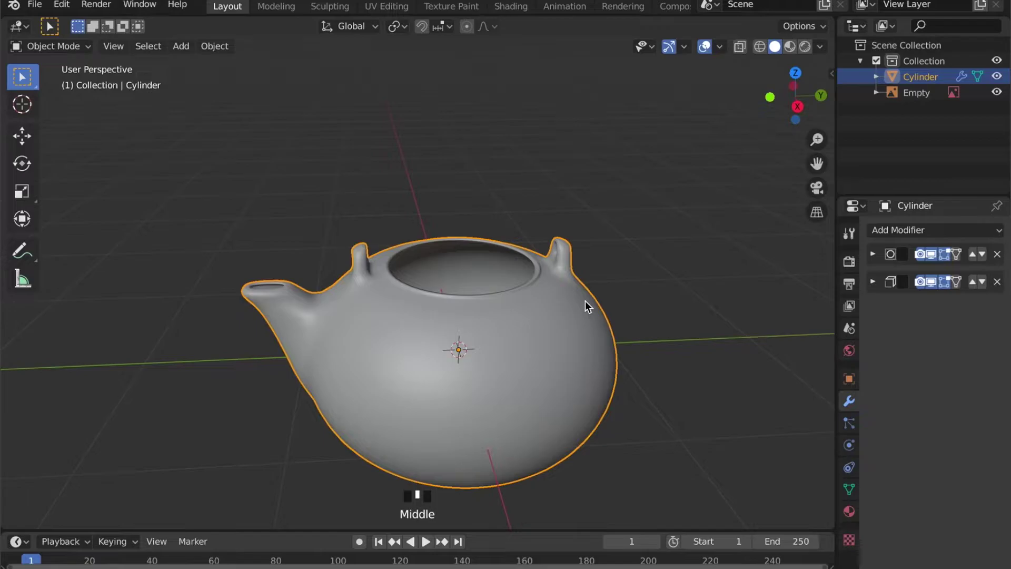
- Add a mesh cylinder for the lid and scale it to about 0.445 in top view to match the teapot's opening
{"action": "left_click", "coordinate": [633, 277]}
{"action": "key", "text": "shift+a"}
{"action": "mouse_move", "coordinate": [603, 276]}
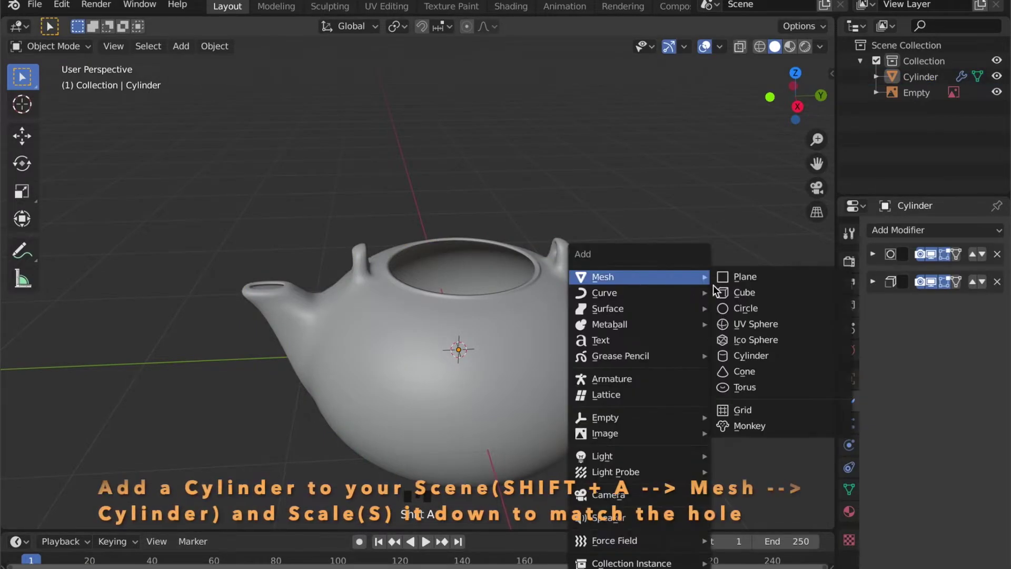
{"action": "left_click", "coordinate": [770, 358]}
{"action": "key", "text": "KP_7"}
{"action": "key", "text": "s"}
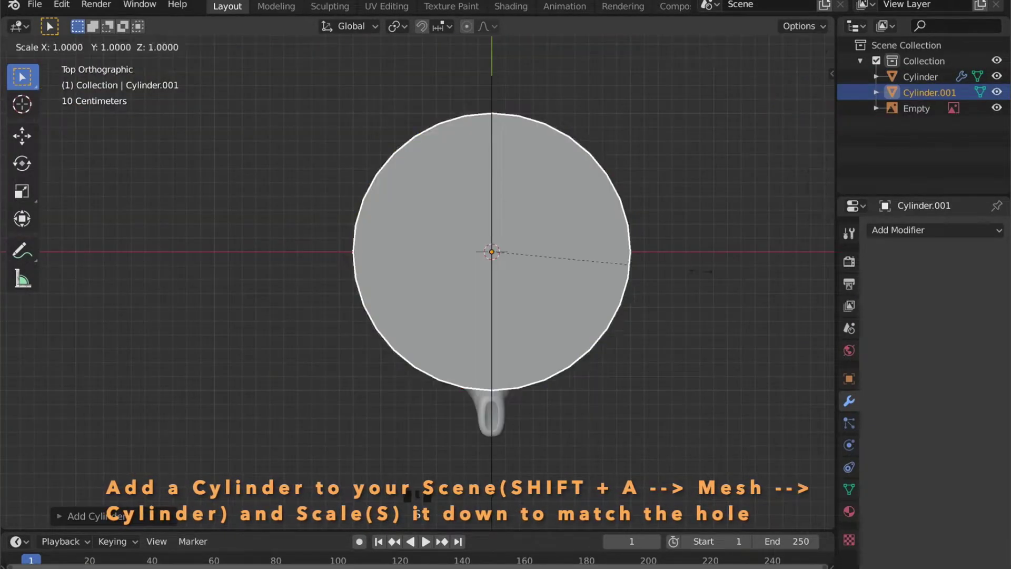
{"action": "left_click", "coordinate": [552, 246]}
- Move the lid cylinder up along Z above the opening and flatten it along Z into a thin disc
{"action": "middle_click_drag", "start_coordinate": [579, 276], "coordinate": [326, 162]}
{"action": "key", "text": "g"}
{"action": "key", "text": "z"}
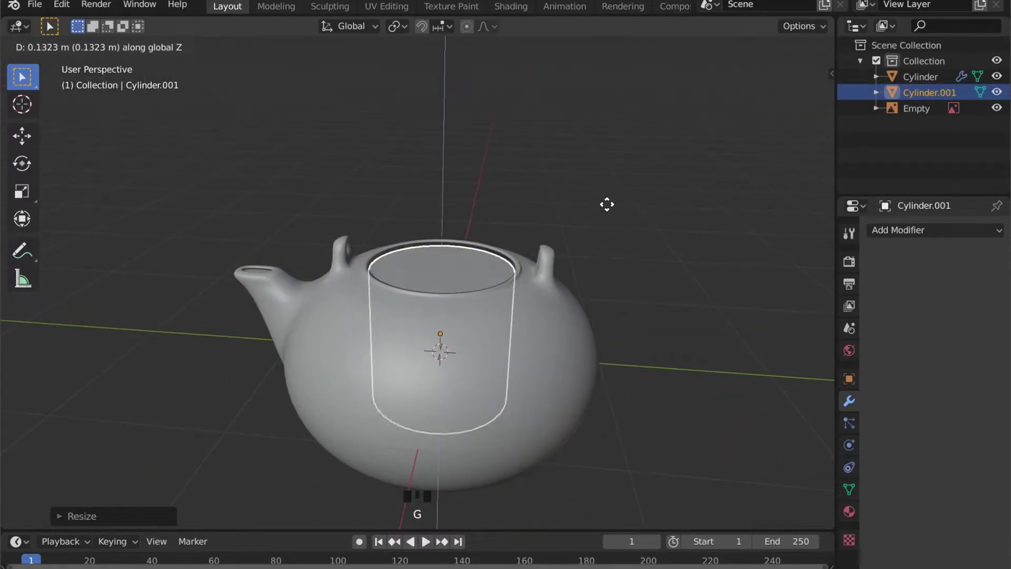
{"action": "left_click", "coordinate": [606, 153]}
{"action": "key", "text": "s"}
{"action": "key", "text": "z"}
{"action": "left_click", "coordinate": [589, 219]}
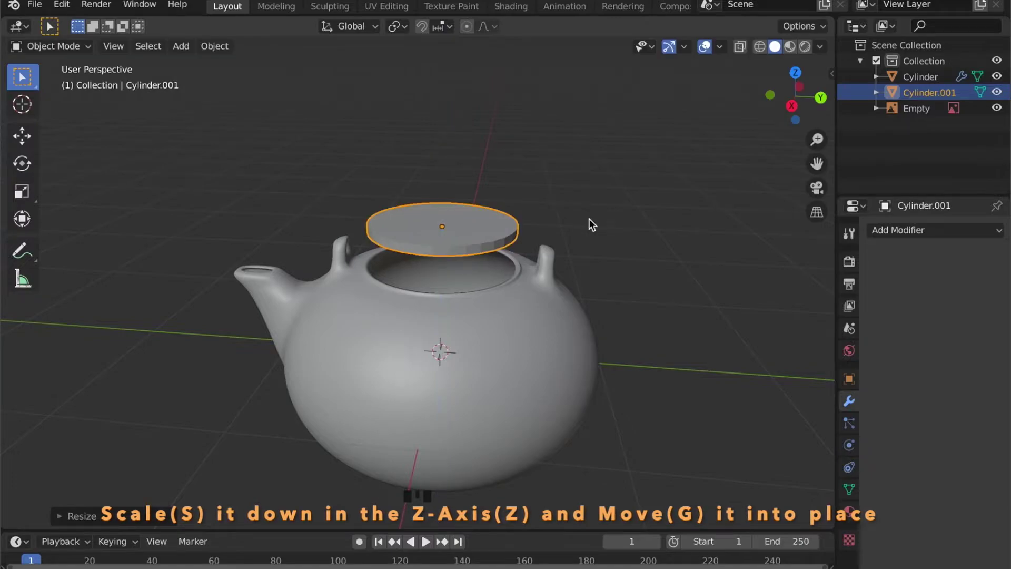
- Lower the lid disc along Z until it sits in the teapot's opening
{"action": "middle_click_drag", "start_coordinate": [589, 219], "coordinate": [615, 184]}
{"action": "key", "text": "g"}
{"action": "key", "text": "z"}
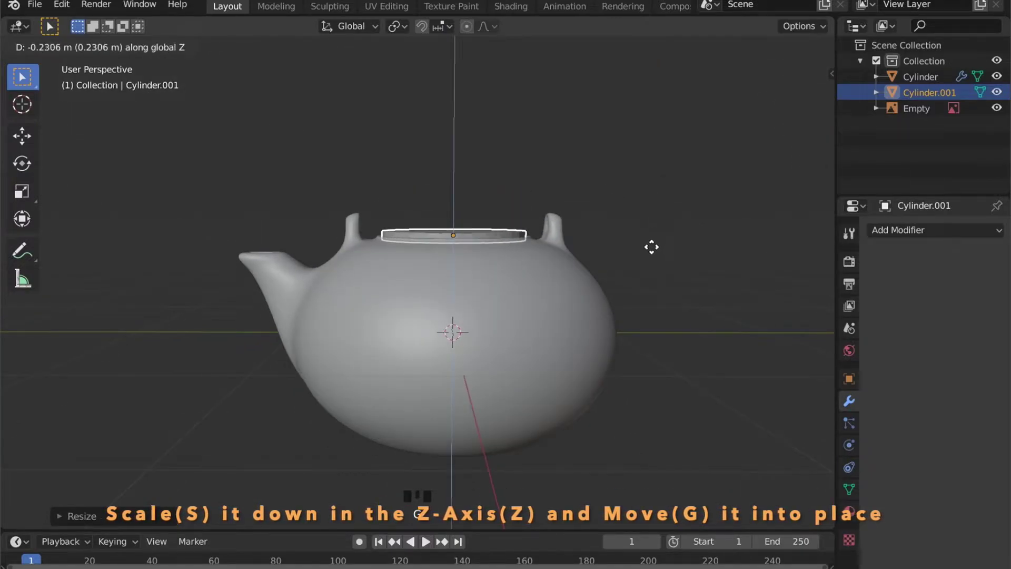
{"action": "left_click", "coordinate": [646, 274]}
- In Edit Mode, extrude the lid's top face slightly upward along Z in right view
{"action": "scroll", "coordinate": [483, 249], "scroll_direction": "up", "scroll_amount": 2}
{"action": "middle_click_drag", "start_coordinate": [482, 248], "coordinate": [462, 324]}
{"action": "key", "text": "Tab"}
{"action": "left_click", "coordinate": [494, 277]}
{"action": "left_click", "coordinate": [794, 99]}
{"action": "scroll", "coordinate": [526, 227], "scroll_direction": "up", "scroll_amount": 3}
{"action": "scroll", "coordinate": [476, 317], "scroll_direction": "up", "scroll_amount": 1}
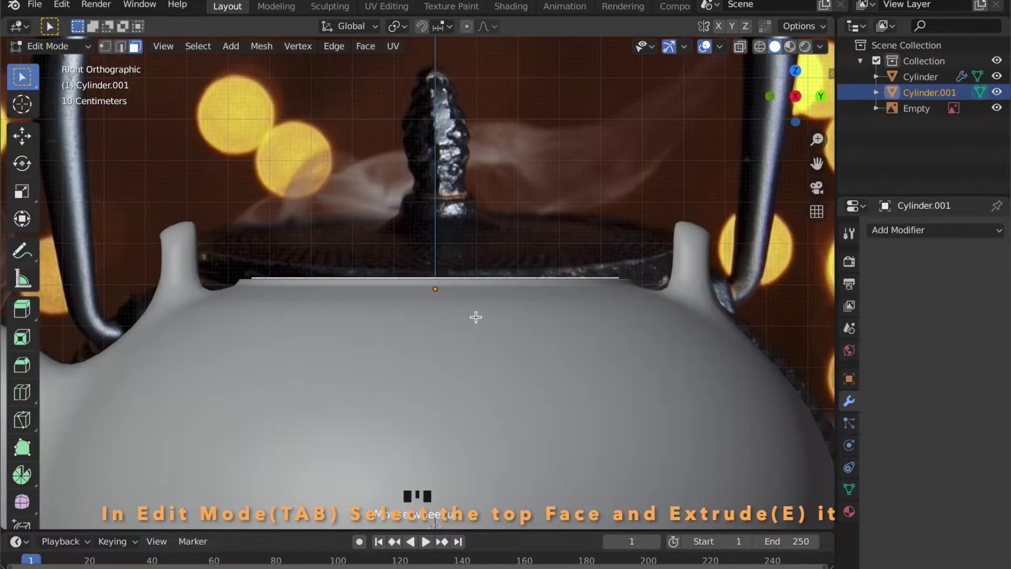
{"action": "key", "text": "e"}
{"action": "key", "text": "z"}
{"action": "left_click", "coordinate": [495, 297]}
- Extrude the lid's top face up twice more, a thick band and a thin one, and scale it in slightly, excluding Z
{"action": "key", "text": "e"}
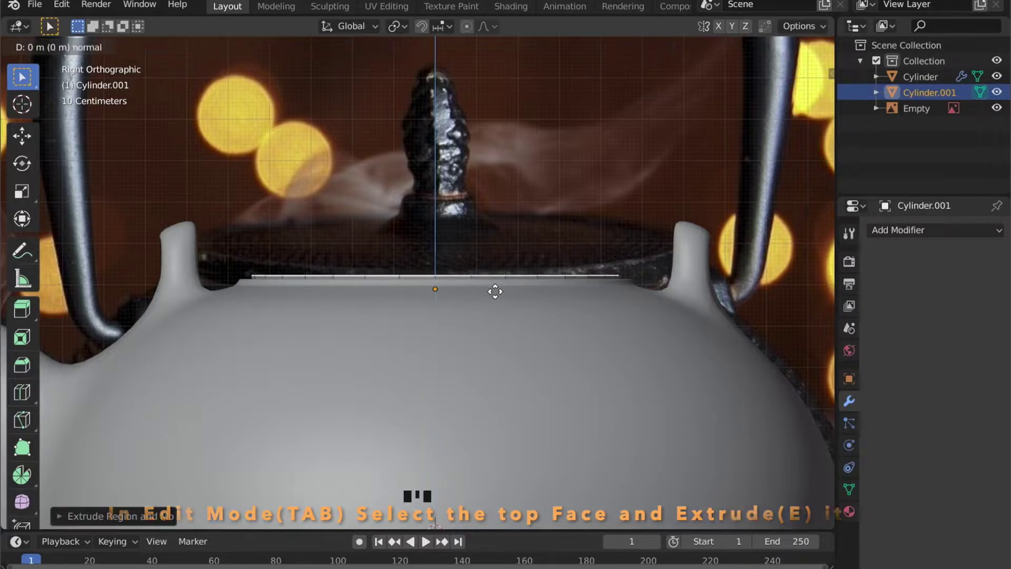
{"action": "right_click", "coordinate": [495, 284]}
{"action": "key", "text": "e"}
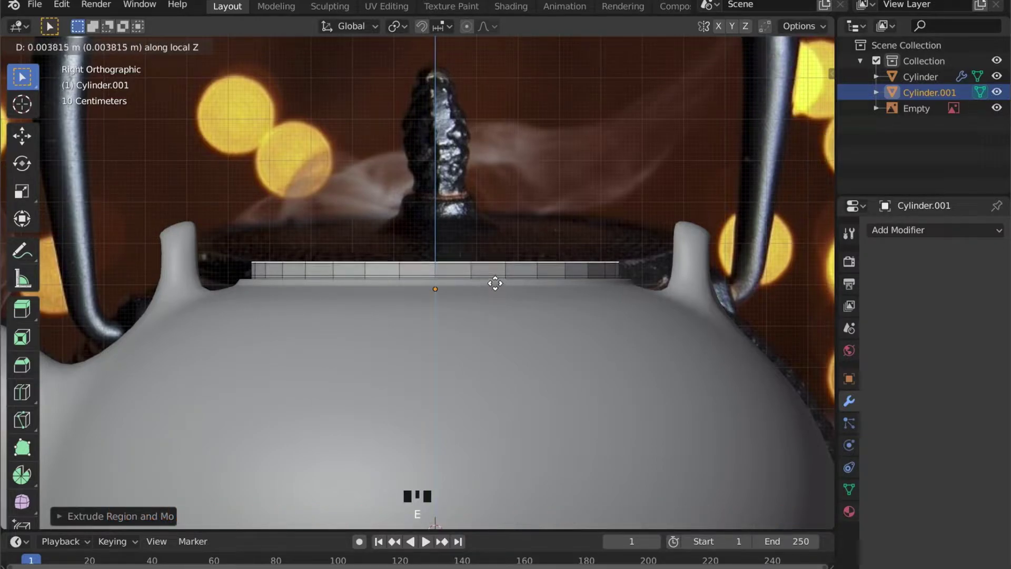
{"action": "right_click", "coordinate": [495, 282]}
{"action": "key", "text": "s"}
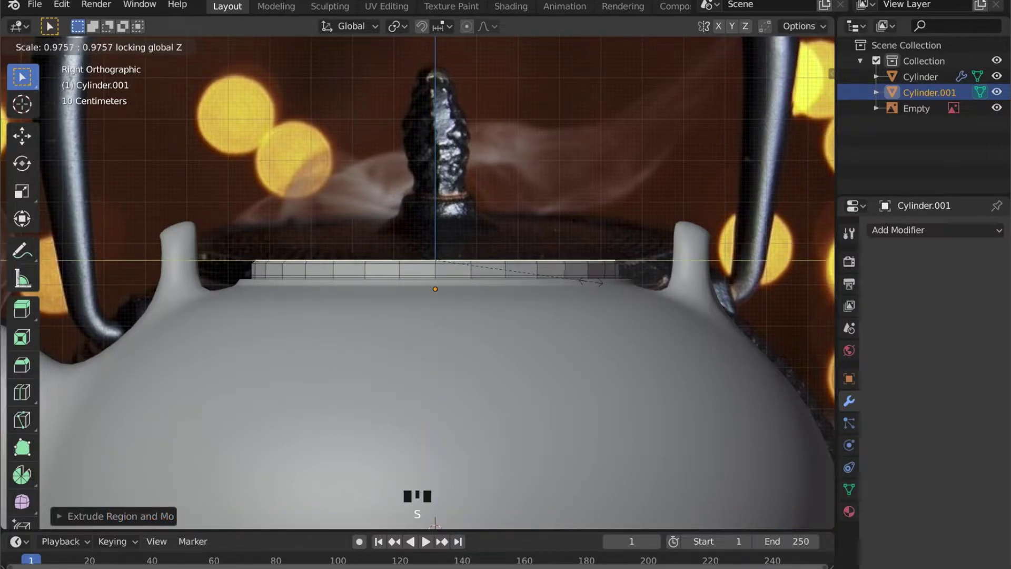
{"action": "left_click", "coordinate": [590, 281]}
- Extrude the side face loop of the lid's thick band and scale it outward, excluding Z, into an overhanging flange
{"action": "left_click", "coordinate": [475, 268], "text": "alt"}
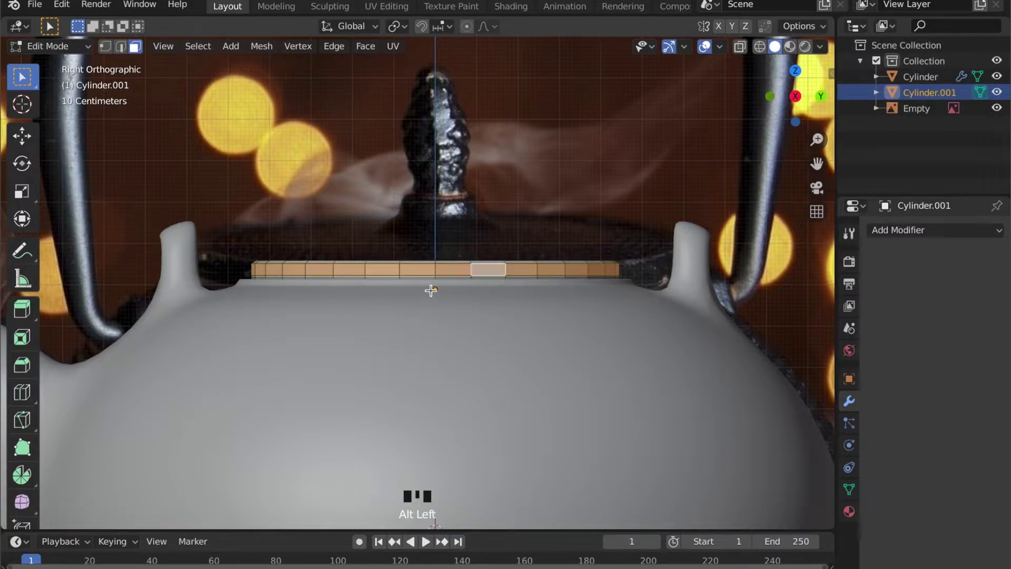
{"action": "middle_click_drag", "start_coordinate": [428, 286], "coordinate": [426, 329]}
{"action": "scroll", "coordinate": [427, 330], "scroll_direction": "down", "scroll_amount": 2}
{"action": "key", "text": "e"}
{"action": "right_click", "coordinate": [480, 324]}
{"action": "key", "text": "s"}
{"action": "key", "text": "shift+z"}
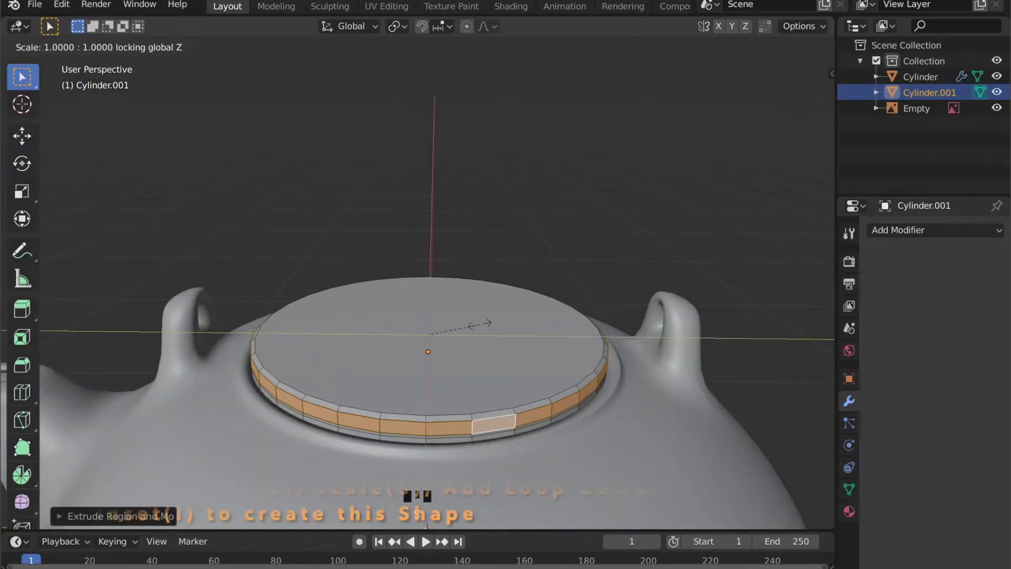
{"action": "left_click", "coordinate": [507, 445]}
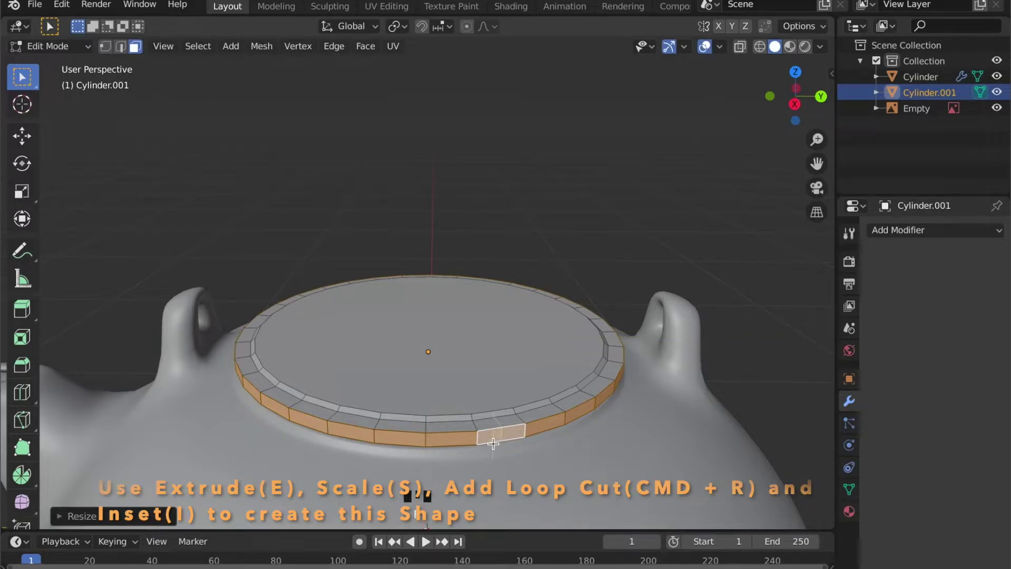
- Add a centered loop cut around the flange's outer side and scale it slightly outward, excluding Z
{"action": "left_click", "coordinate": [478, 439]}
{"action": "right_click", "coordinate": [513, 429]}
{"action": "key", "text": "s"}
{"action": "key", "text": "shift+z"}
{"action": "left_click", "coordinate": [515, 429]}
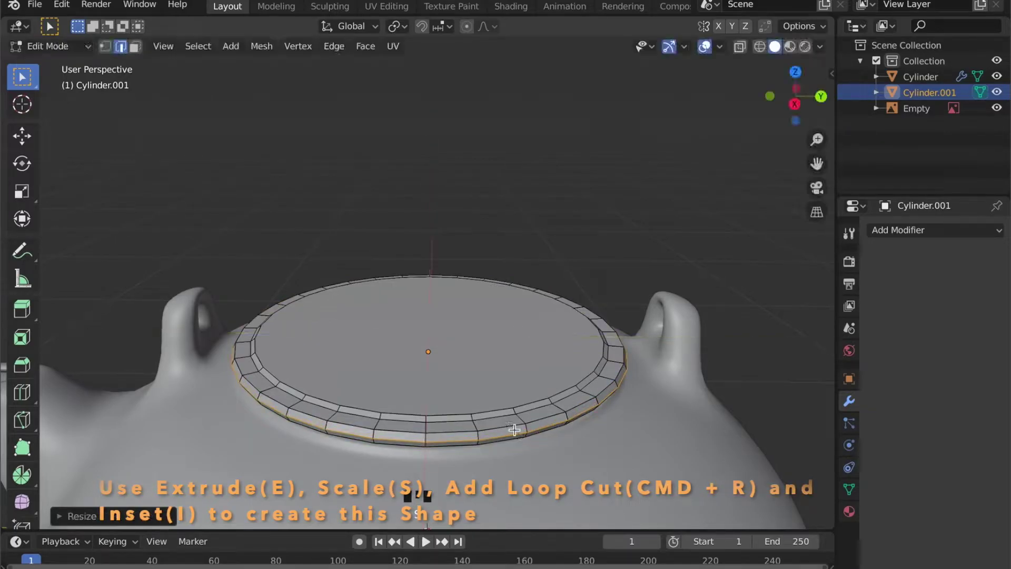
- Inset the lid's top face and raise the inset face slightly along Z
{"action": "key", "text": "3"}
{"action": "left_click", "coordinate": [451, 389]}
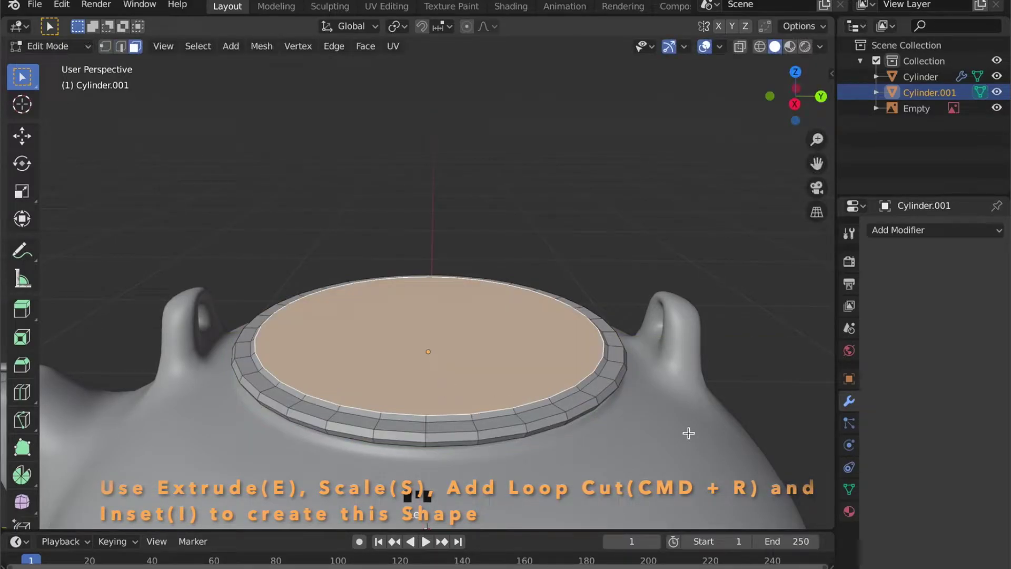
{"action": "key", "text": "i"}
{"action": "left_click", "coordinate": [679, 429]}
{"action": "key", "text": "g"}
{"action": "key", "text": "z"}
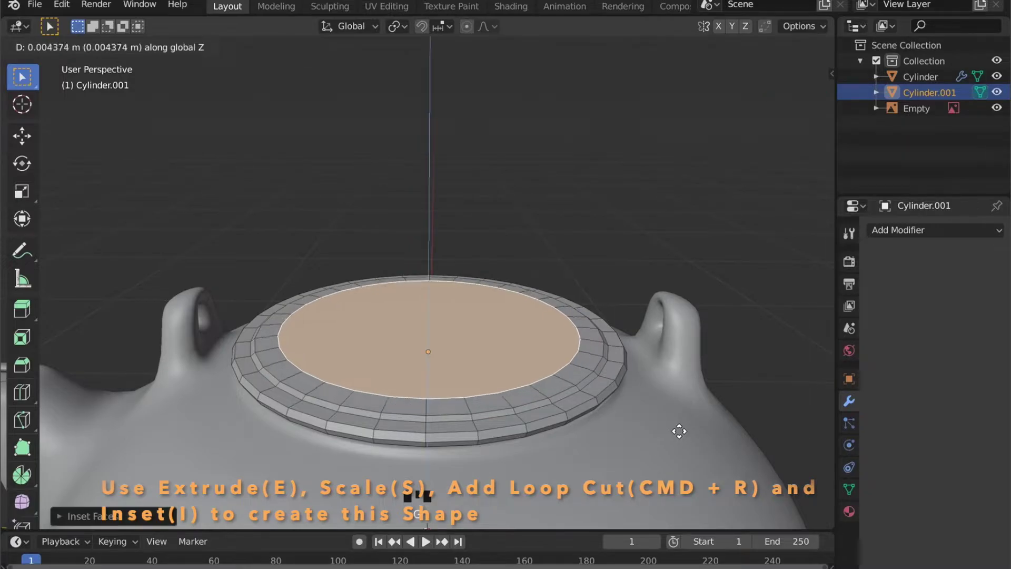
{"action": "left_click", "coordinate": [679, 430]}
{"action": "key", "text": "e"}
{"action": "left_click", "coordinate": [669, 427]}
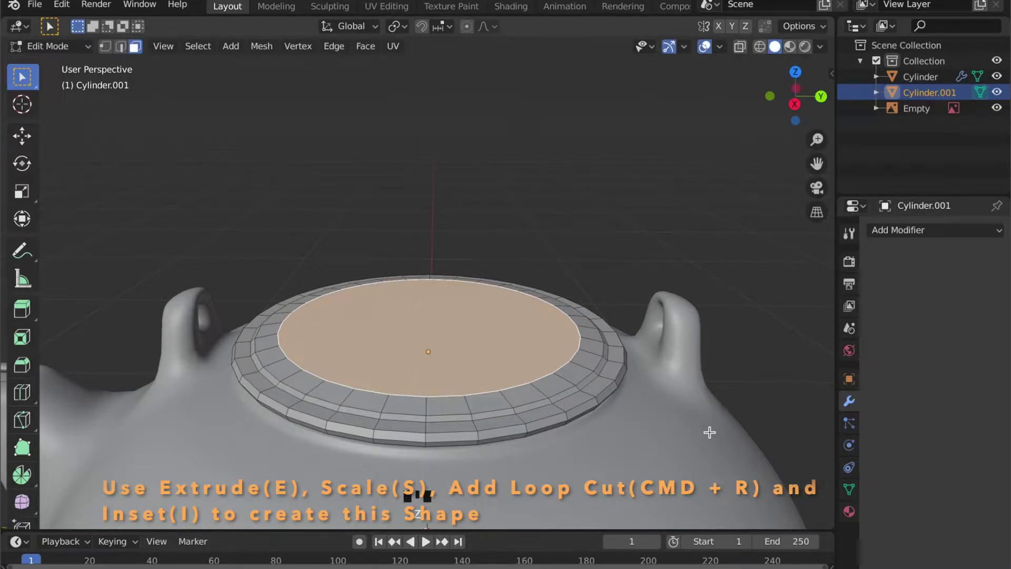
- Inset the lid's top face twice more, lowering it slightly along Z after each inset to form a shallow dip
{"action": "key", "text": "i"}
{"action": "left_click", "coordinate": [779, 422]}
{"action": "key", "text": "g"}
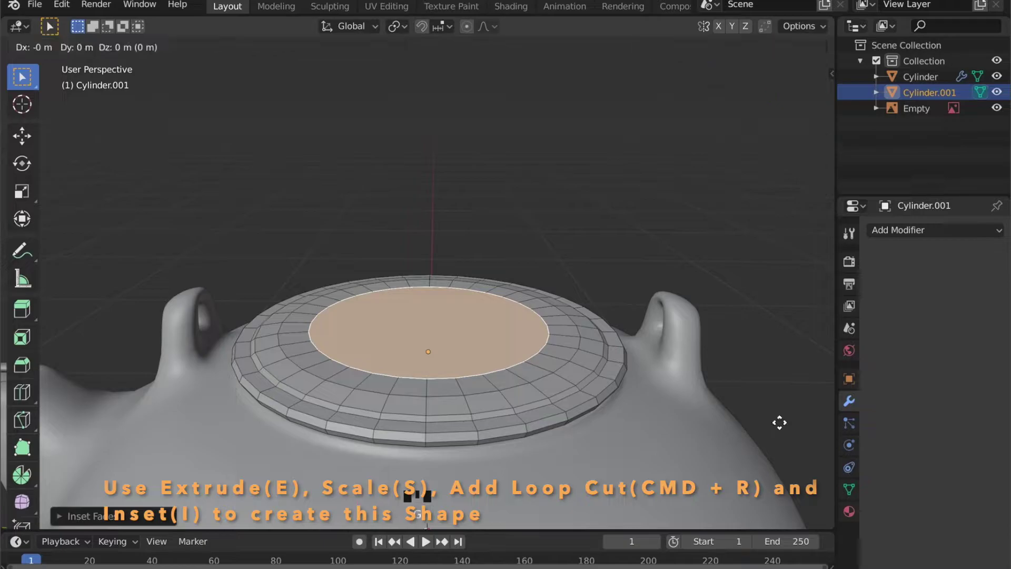
{"action": "key", "text": "z"}
{"action": "left_click", "coordinate": [778, 422]}
{"action": "key", "text": "i"}
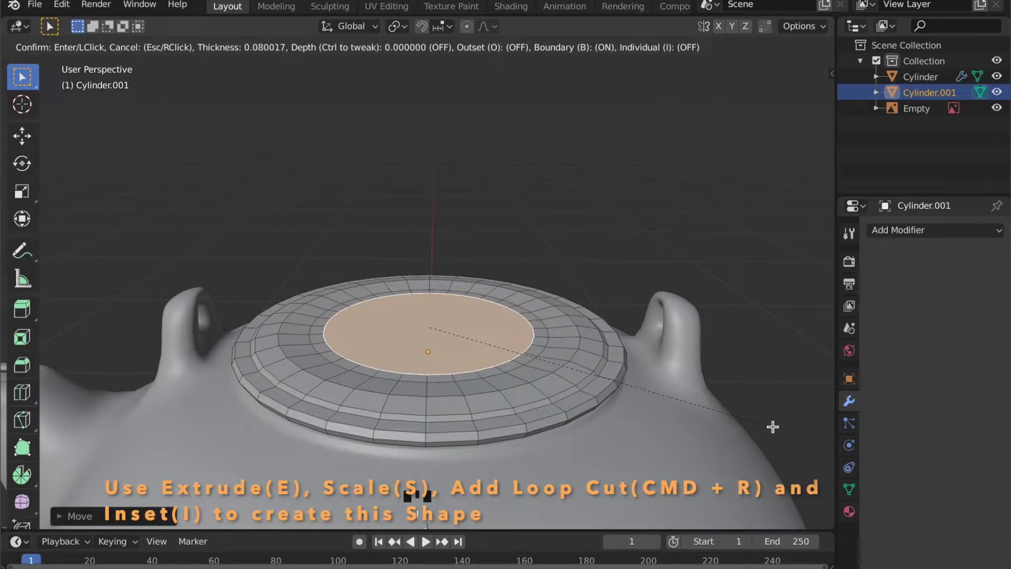
{"action": "left_click", "coordinate": [772, 426]}
{"action": "key", "text": "g"}
{"action": "key", "text": "z"}
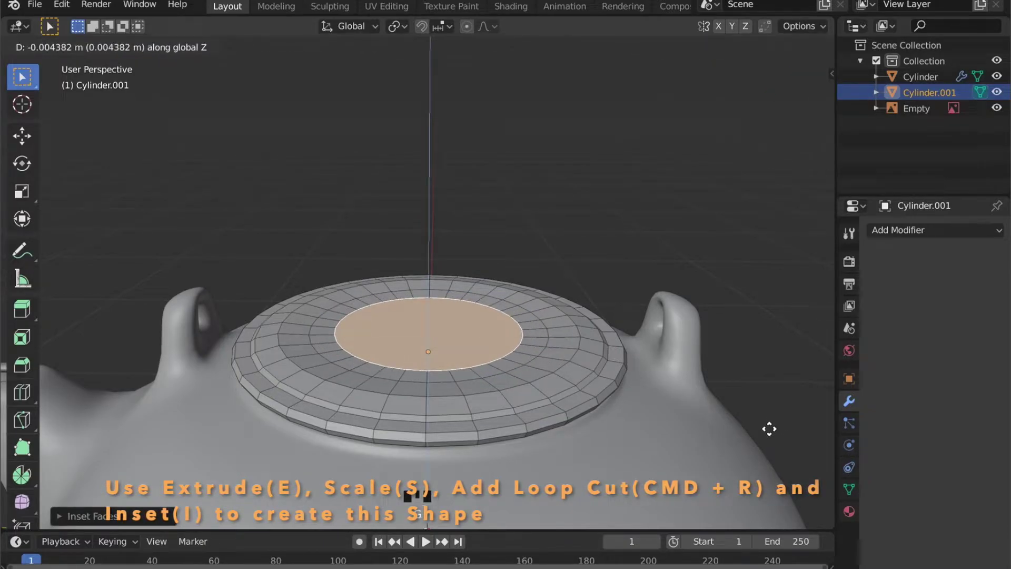
{"action": "left_click", "coordinate": [769, 429]}
- Inset the dipped face twice more toward the lid's center, raising it slightly along Z after each inset
{"action": "key", "text": "i"}
{"action": "left_click", "coordinate": [757, 429]}
{"action": "key", "text": "g"}
{"action": "key", "text": "z"}
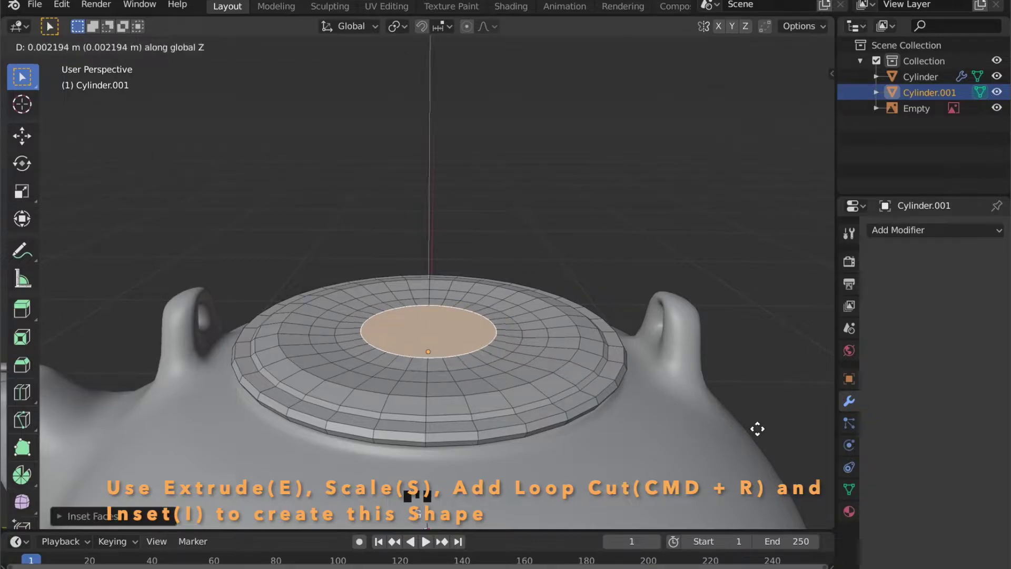
{"action": "left_click", "coordinate": [758, 427]}
{"action": "key", "text": "i"}
{"action": "left_click", "coordinate": [759, 429]}
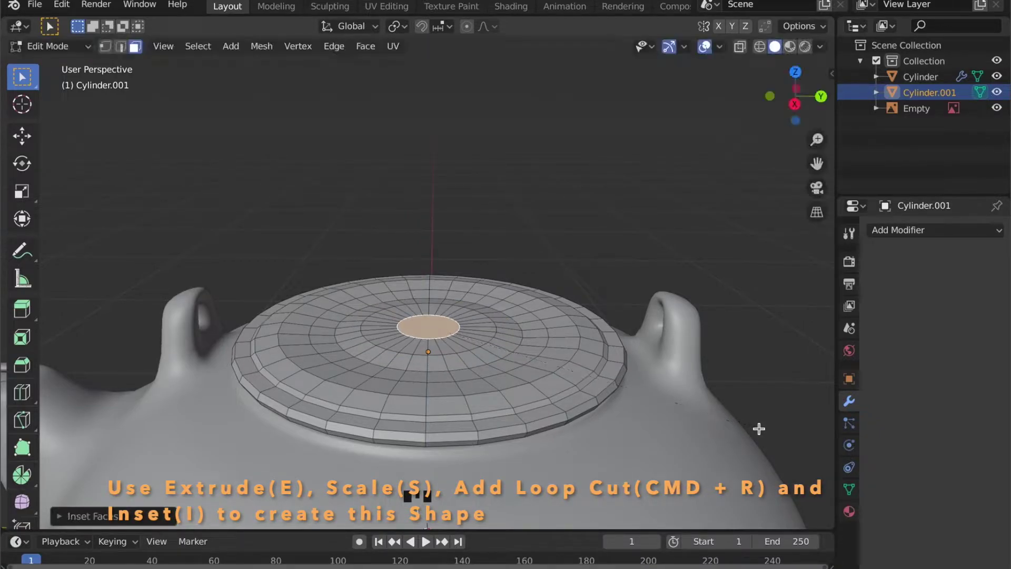
{"action": "key", "text": "g"}
{"action": "key", "text": "z"}
{"action": "left_click", "coordinate": [760, 422]}
- Inset the small central face once more and extrude it upward about 0.2 m to form the lid's knob
{"action": "key", "text": "i"}
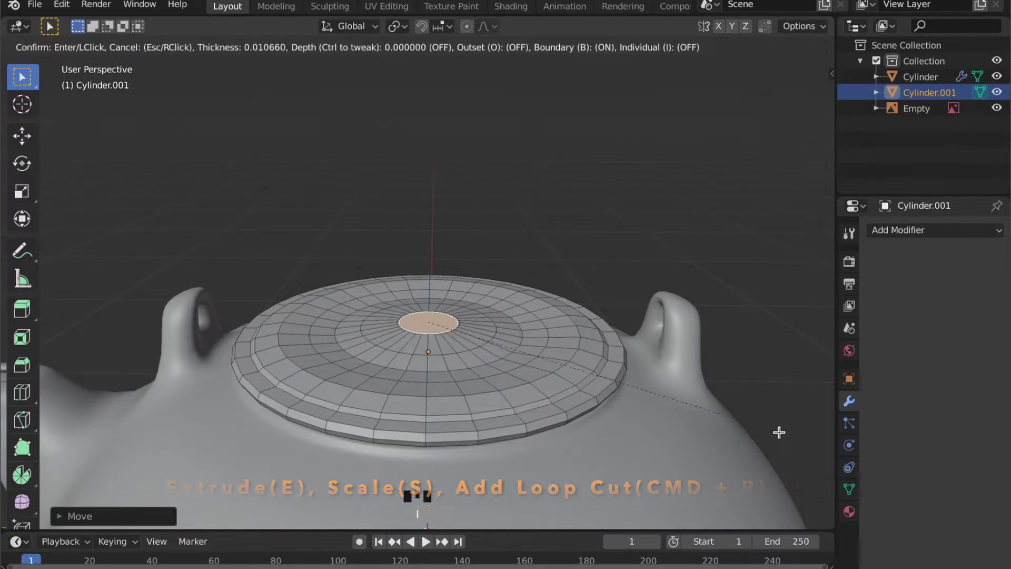
{"action": "left_click", "coordinate": [777, 431]}
{"action": "key", "text": "g"}
{"action": "key", "text": "z"}
{"action": "left_click", "coordinate": [776, 427]}
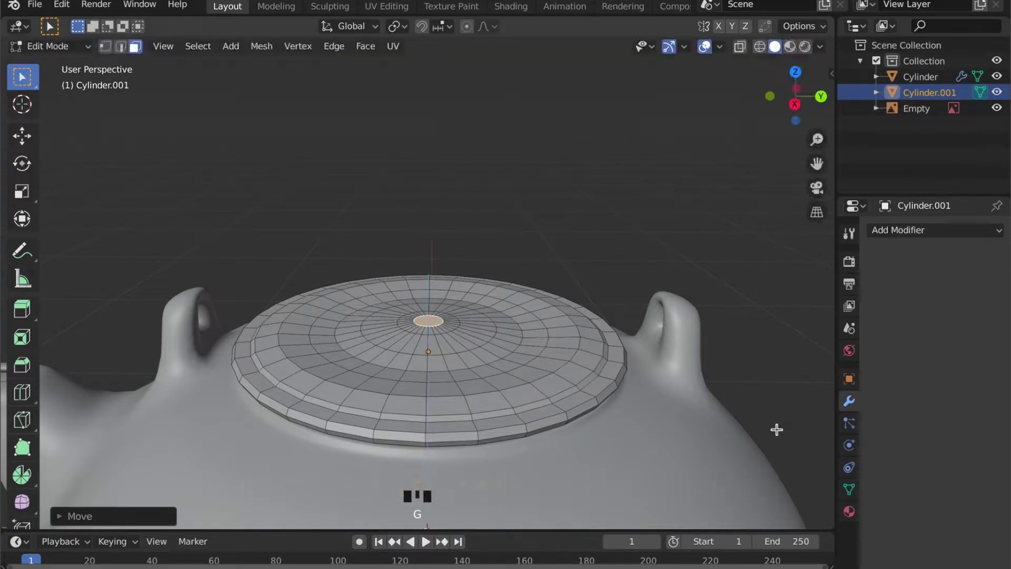
{"action": "key", "text": "e"}
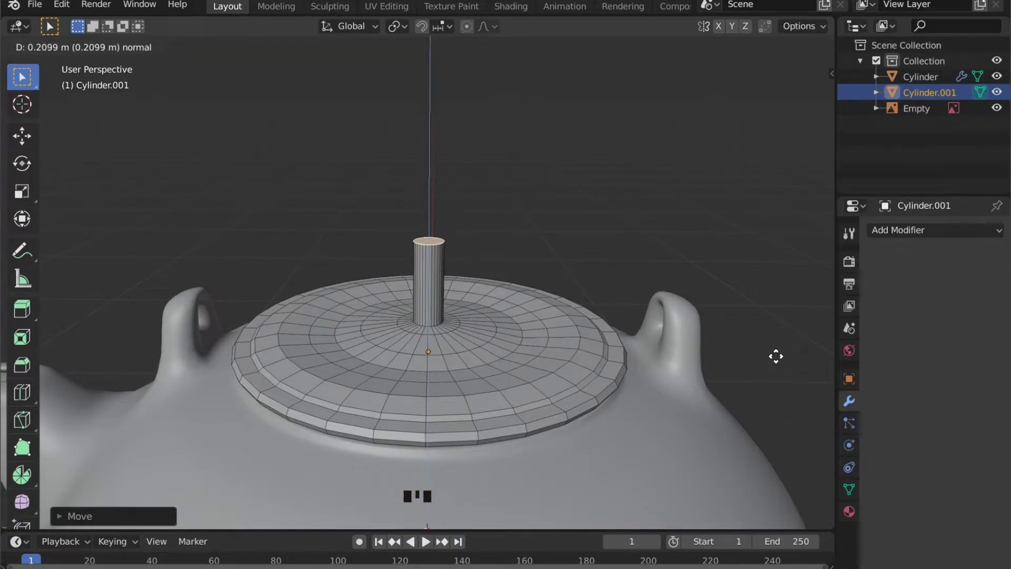
{"action": "left_click", "coordinate": [549, 338]}
- Add two loop cuts around the knob and scale its middle face band to about 1.3, excluding Z
{"action": "scroll", "coordinate": [428, 290], "scroll_direction": "up", "scroll_amount": 1}
{"action": "left_click", "coordinate": [428, 291]}
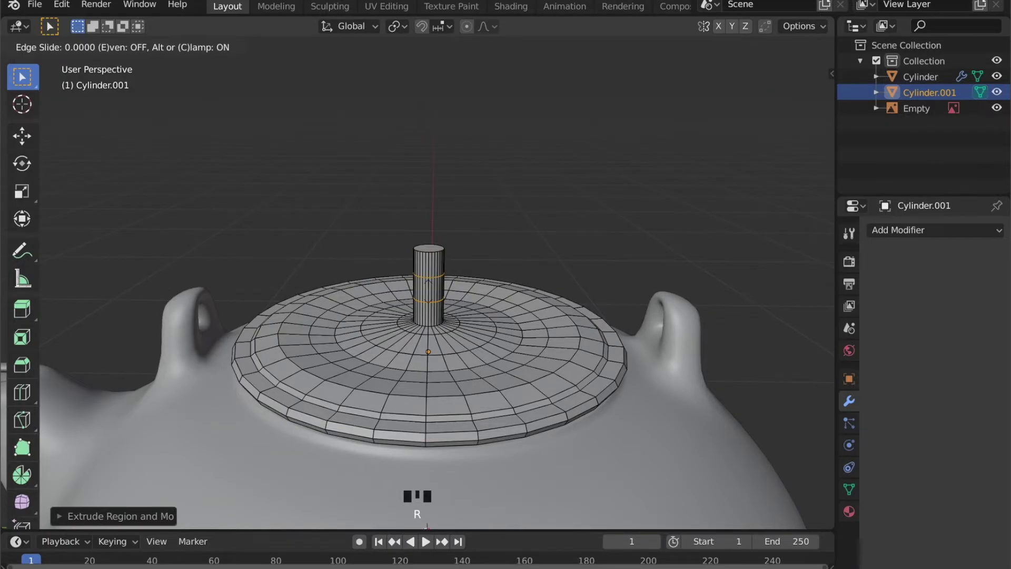
{"action": "right_click", "coordinate": [428, 290]}
{"action": "key", "text": "3"}
{"action": "left_click", "coordinate": [426, 285], "text": "alt"}
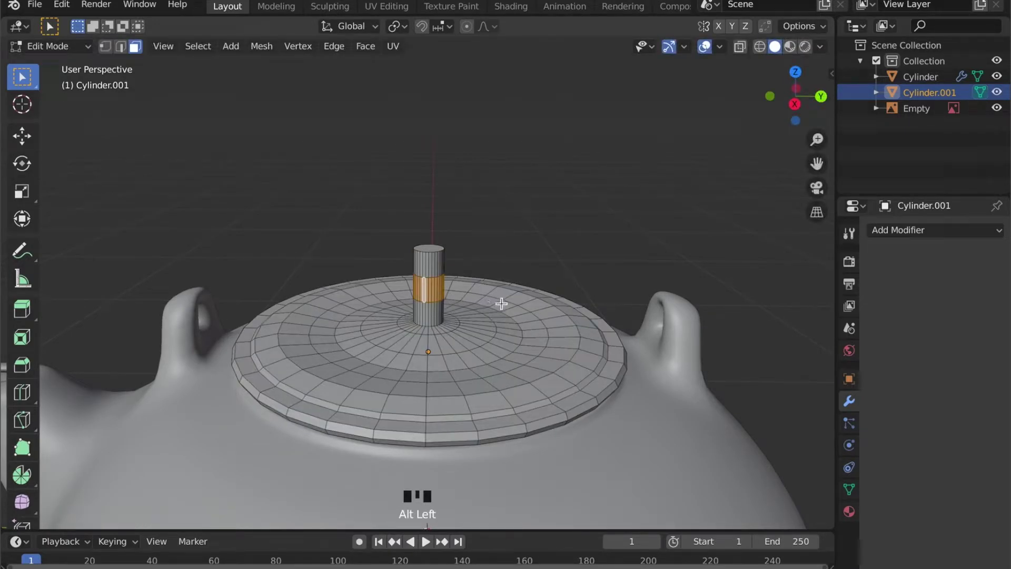
{"action": "key", "text": "s"}
{"action": "key", "text": "shift+z"}
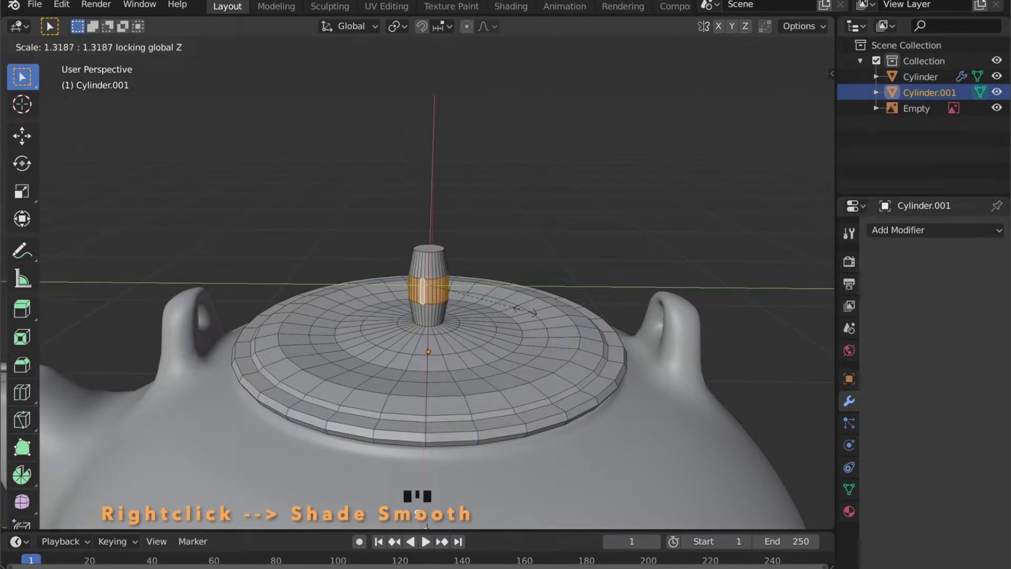
{"action": "left_click", "coordinate": [532, 315]}
- Return to Object Mode and apply smooth shading to the lid
{"action": "key", "text": "Tab"}
{"action": "right_click", "coordinate": [476, 326]}
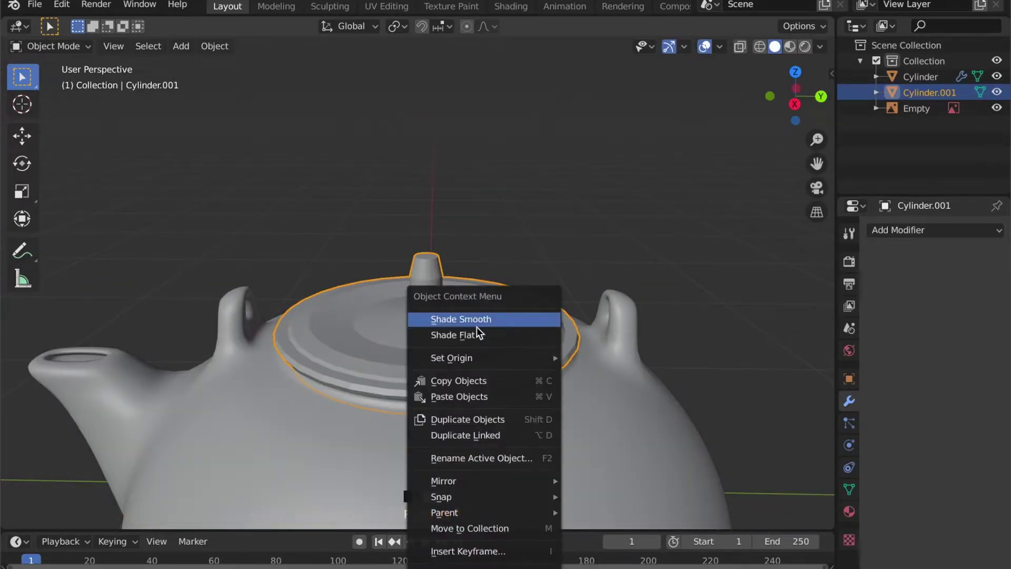
{"action": "left_click", "coordinate": [476, 326]}
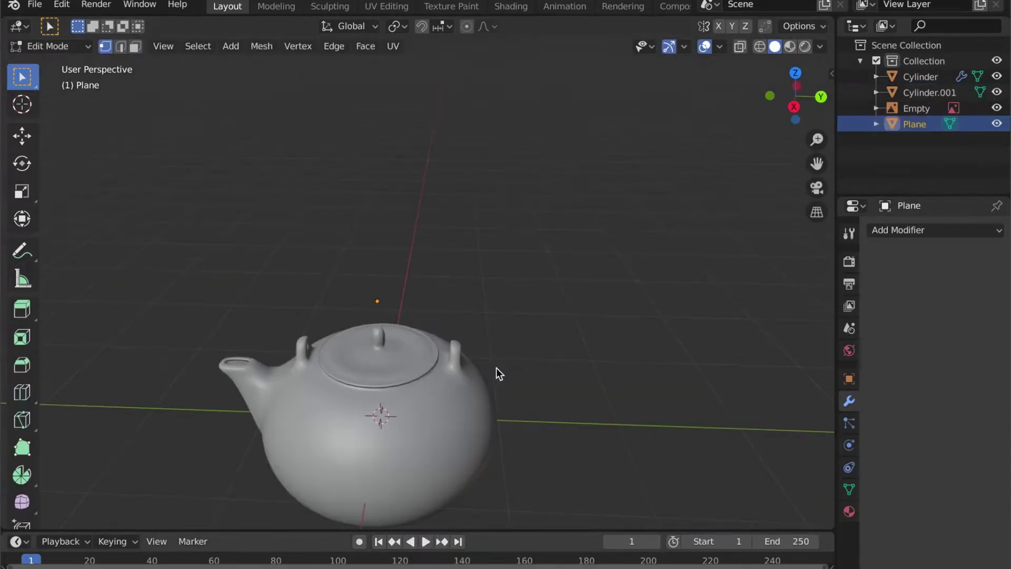
{"action": "middle_click_drag", "start_coordinate": [496, 370], "coordinate": [532, 369]}
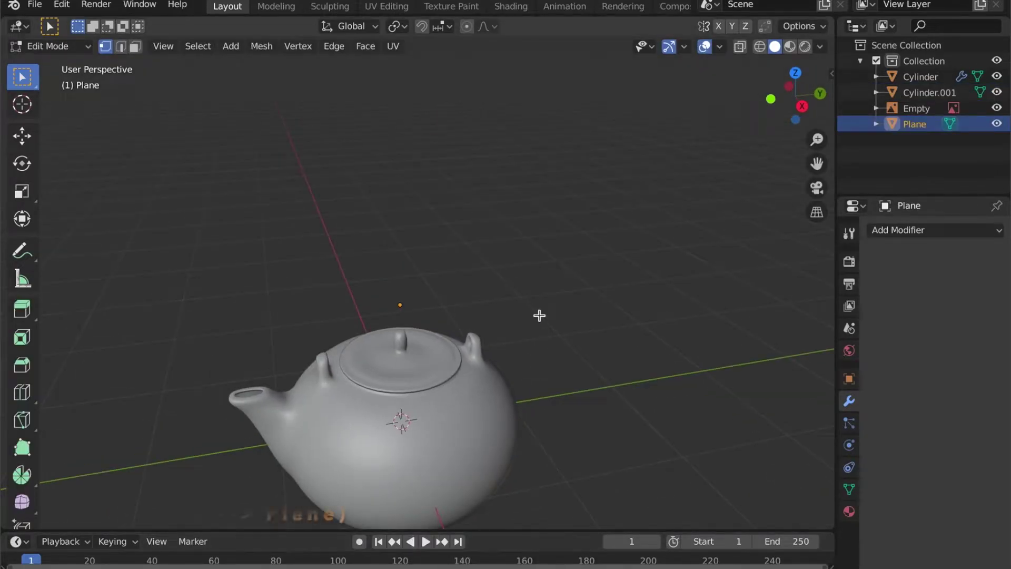
- Add a mesh plane for the handle and raise it along Z about 0.67 m, above the lid
{"action": "key", "text": "shift+a"}
{"action": "left_click", "coordinate": [541, 317]}
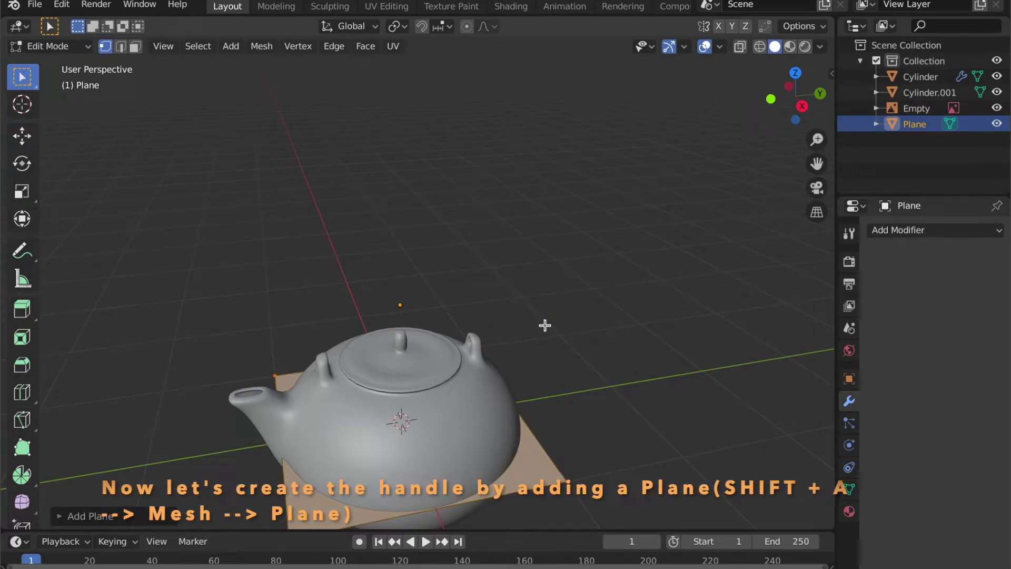
{"action": "key", "text": "g"}
{"action": "key", "text": "z"}
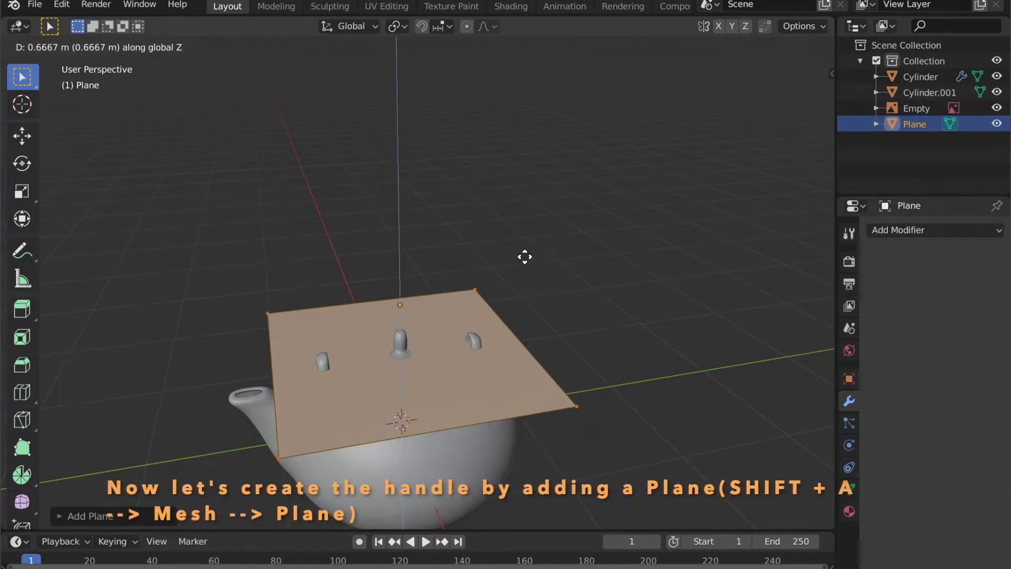
{"action": "left_click", "coordinate": [525, 256]}
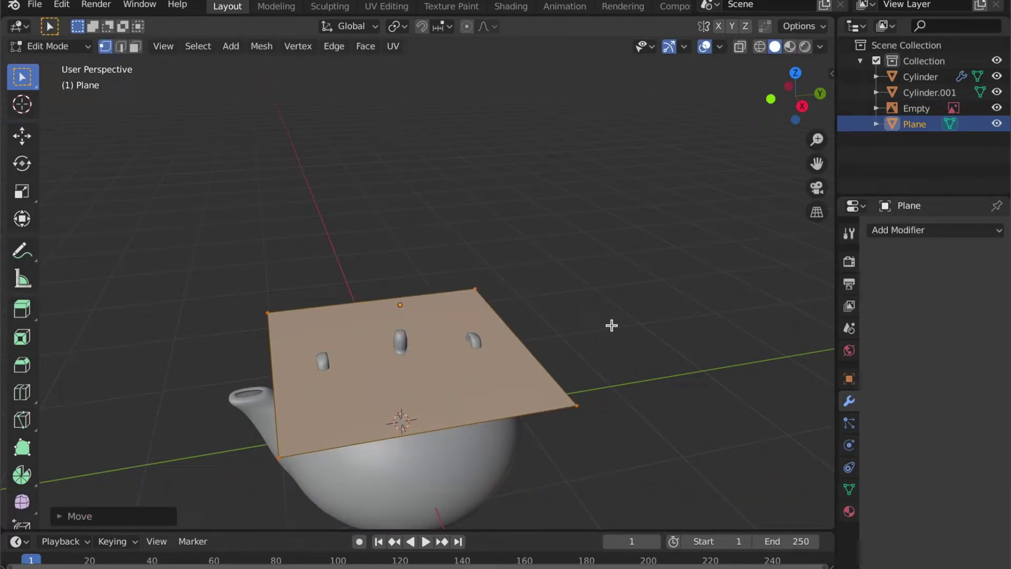
{"action": "key", "text": "Tab"}
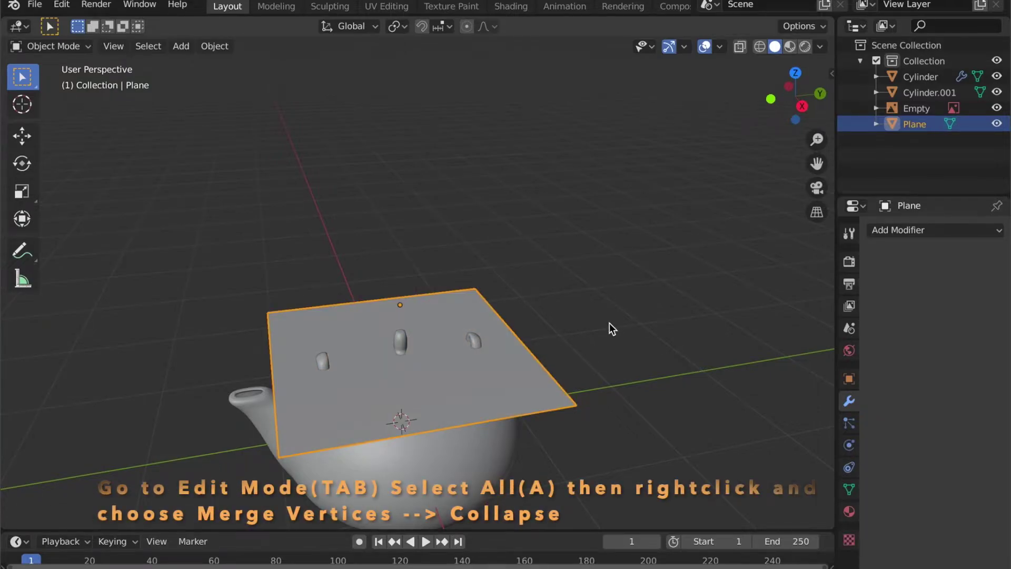
{"action": "key", "text": "g"}
{"action": "right_click", "coordinate": [565, 291]}
{"action": "key", "text": "Tab"}
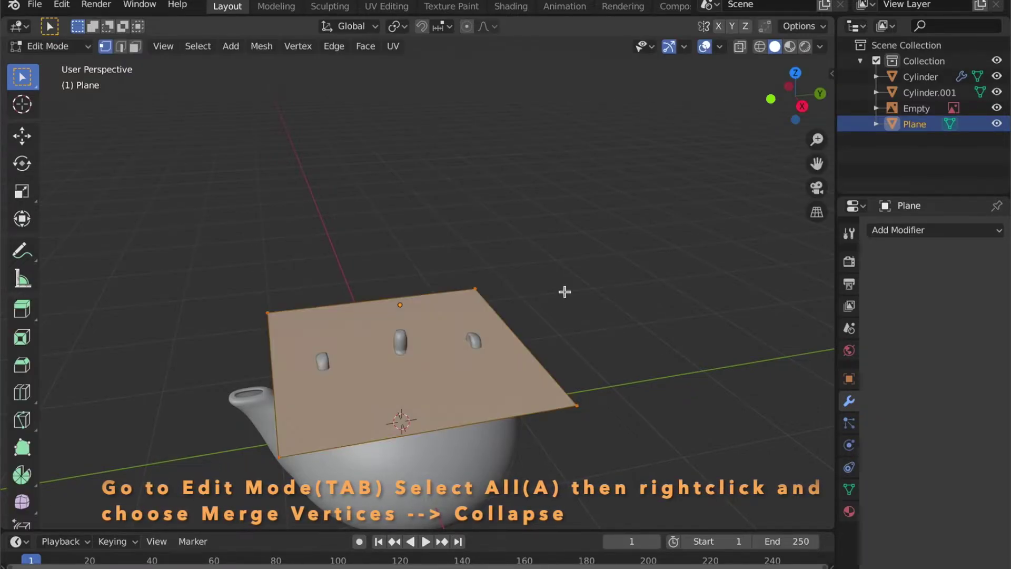
- Merge all of the plane's vertices into a single vertex with Collapse
{"action": "right_click", "coordinate": [564, 292]}
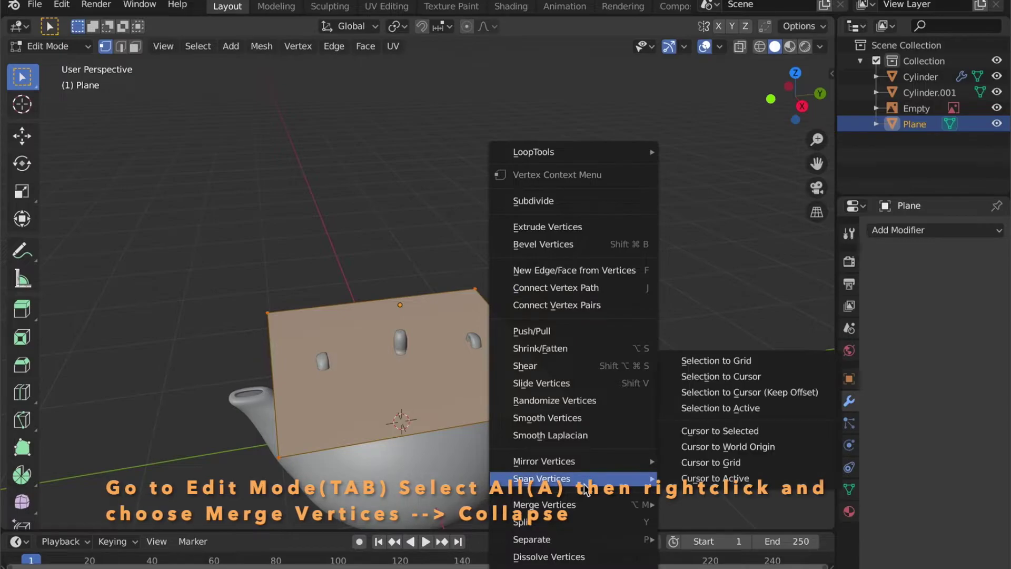
{"action": "mouse_move", "coordinate": [583, 504]}
{"action": "left_click", "coordinate": [694, 481]}
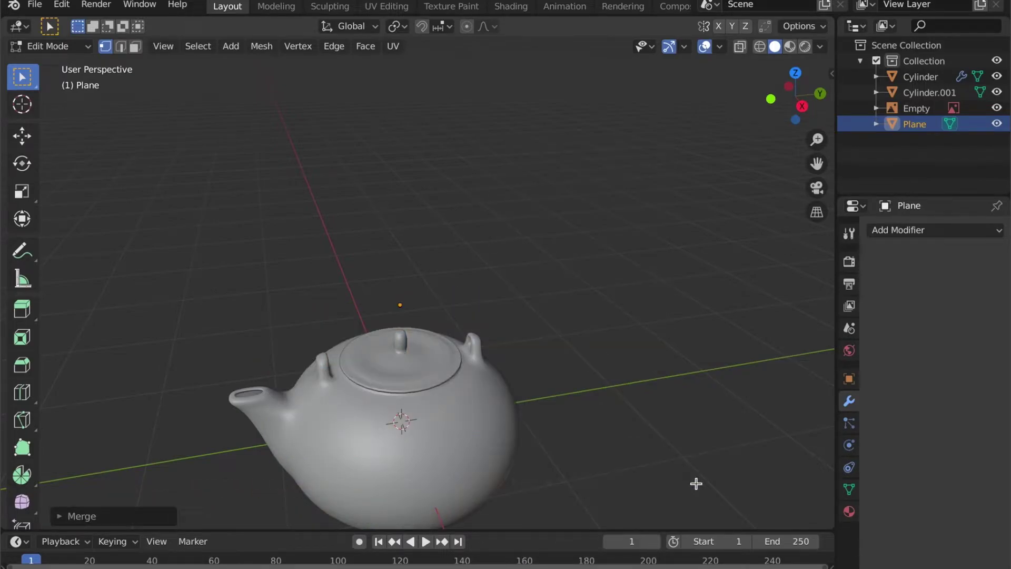
- Move the single vertex about 0.68 m along Y to the lug opposite the spout
{"action": "left_click", "coordinate": [796, 71]}
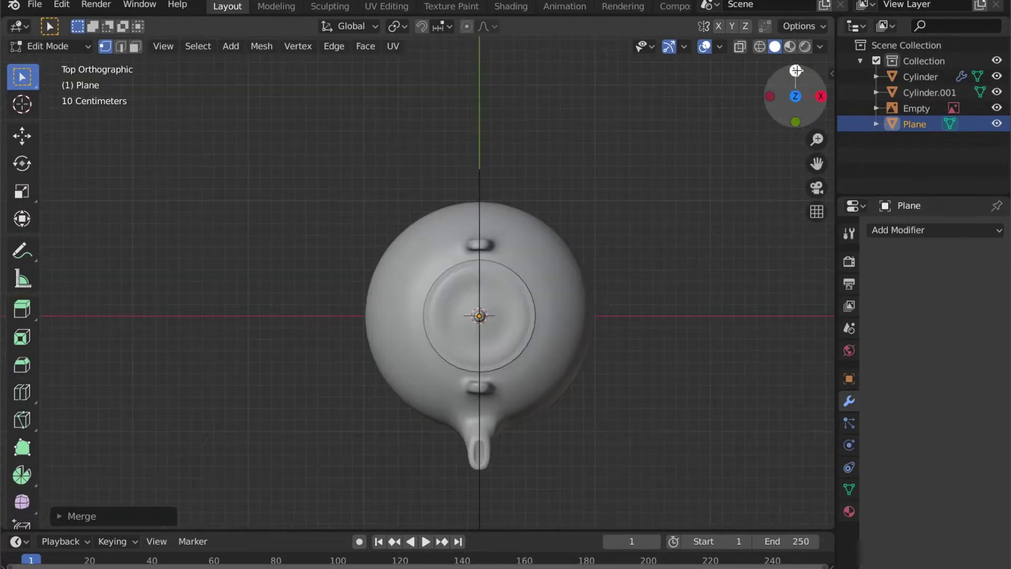
{"action": "key", "text": "g"}
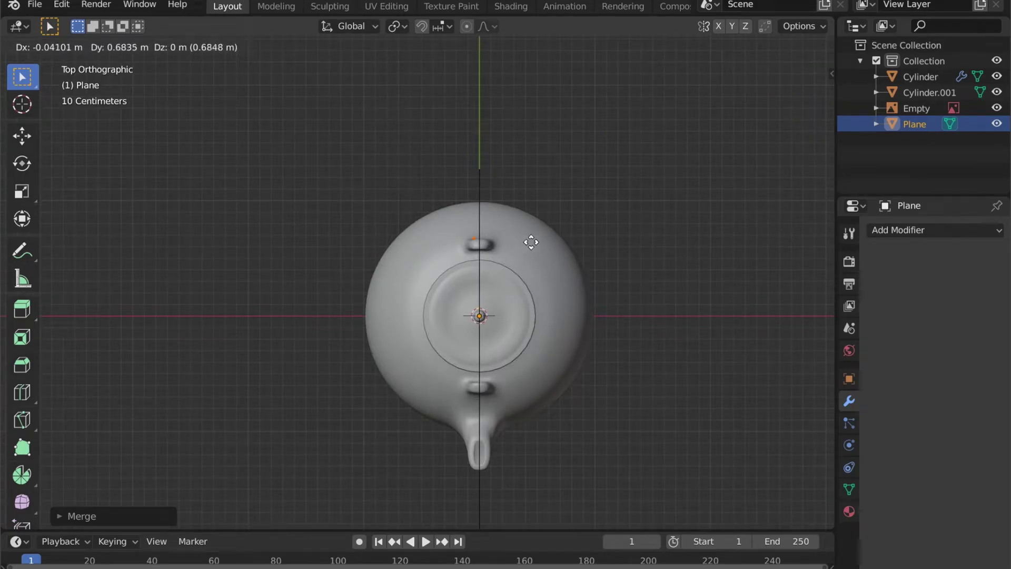
{"action": "key", "text": "y"}
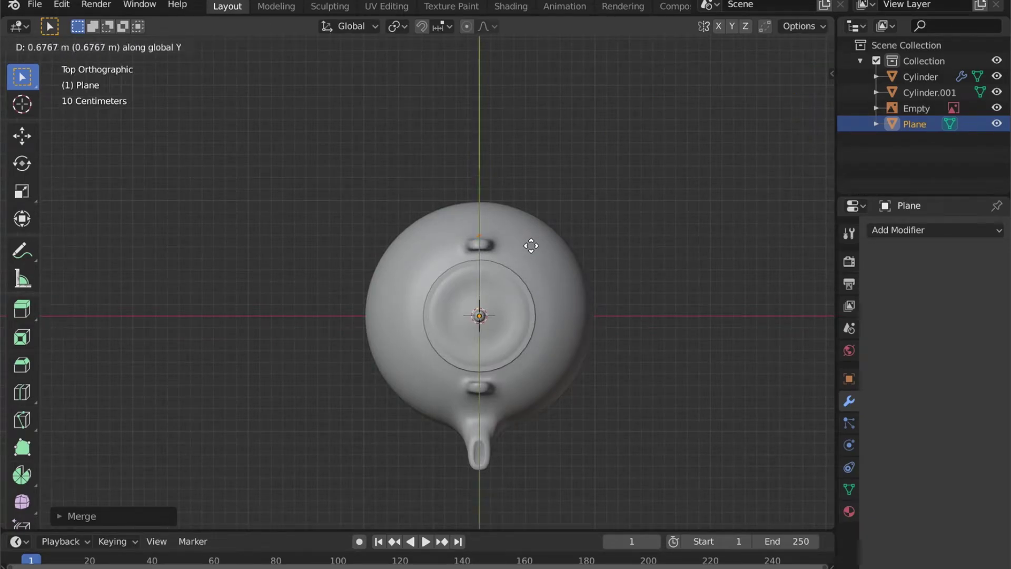
{"action": "left_click", "coordinate": [531, 249]}
- Extrude the vertex out of the lug and up along the inner edge of the reference handle's rear side
{"action": "middle_click_drag", "start_coordinate": [528, 248], "coordinate": [219, 105]}
{"action": "scroll", "coordinate": [357, 262], "scroll_direction": "up", "scroll_amount": 5}
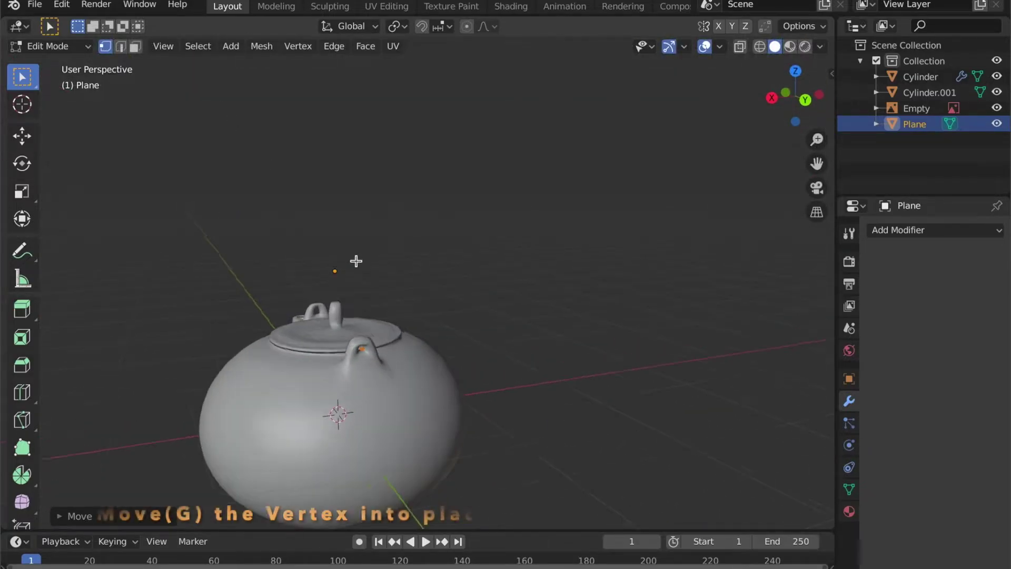
{"action": "middle_click_drag", "start_coordinate": [353, 264], "coordinate": [350, 256]}
{"action": "scroll", "coordinate": [346, 308], "scroll_direction": "up", "scroll_amount": 3}
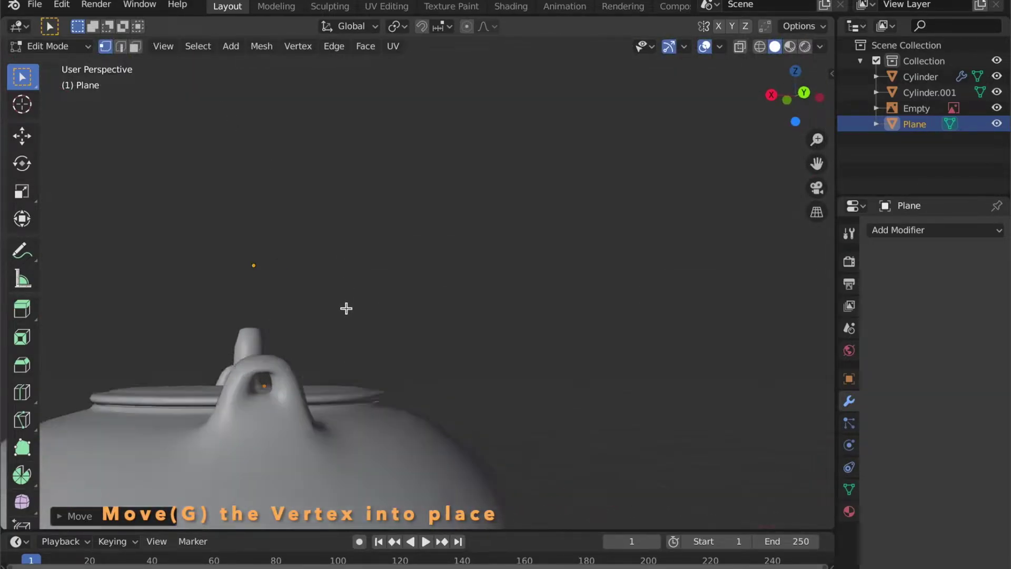
{"action": "middle_click_drag", "start_coordinate": [346, 309], "coordinate": [429, 289]}
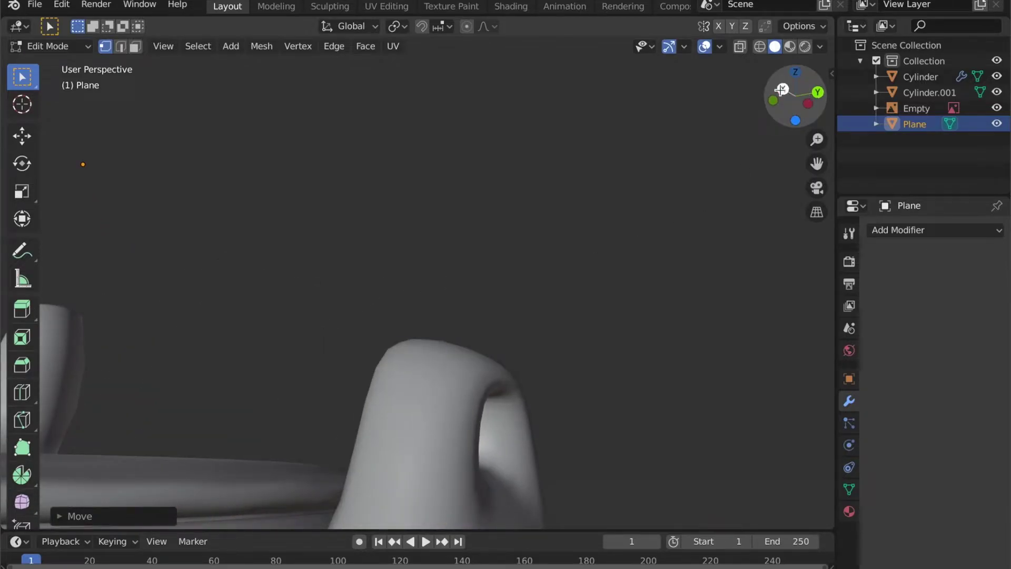
{"action": "left_click", "coordinate": [782, 89]}
{"action": "middle_click_drag", "start_coordinate": [598, 377], "coordinate": [475, 324], "text": "shift"}
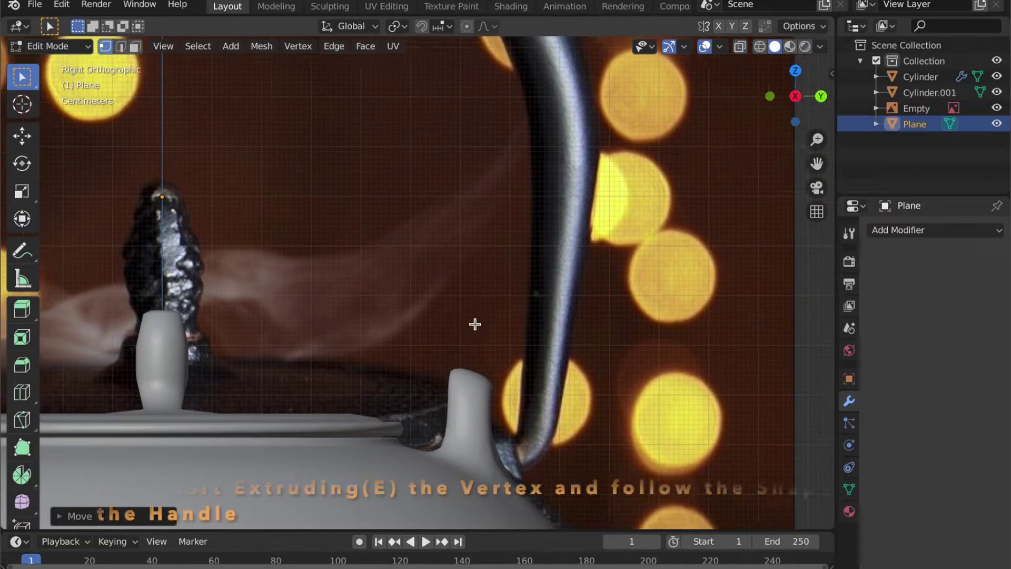
{"action": "key", "text": "e"}
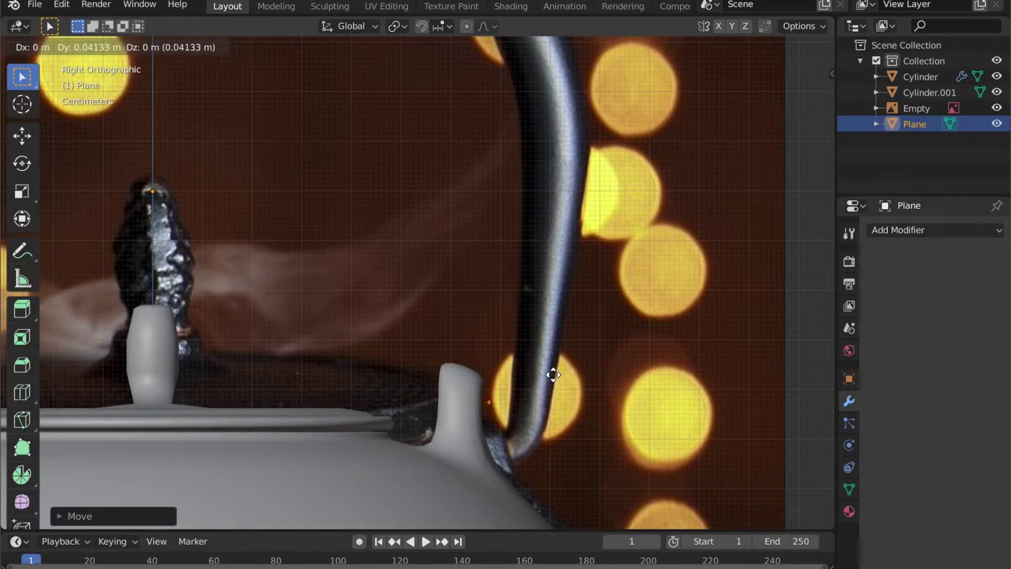
{"action": "left_click", "coordinate": [554, 372]}
{"action": "key", "text": "e"}
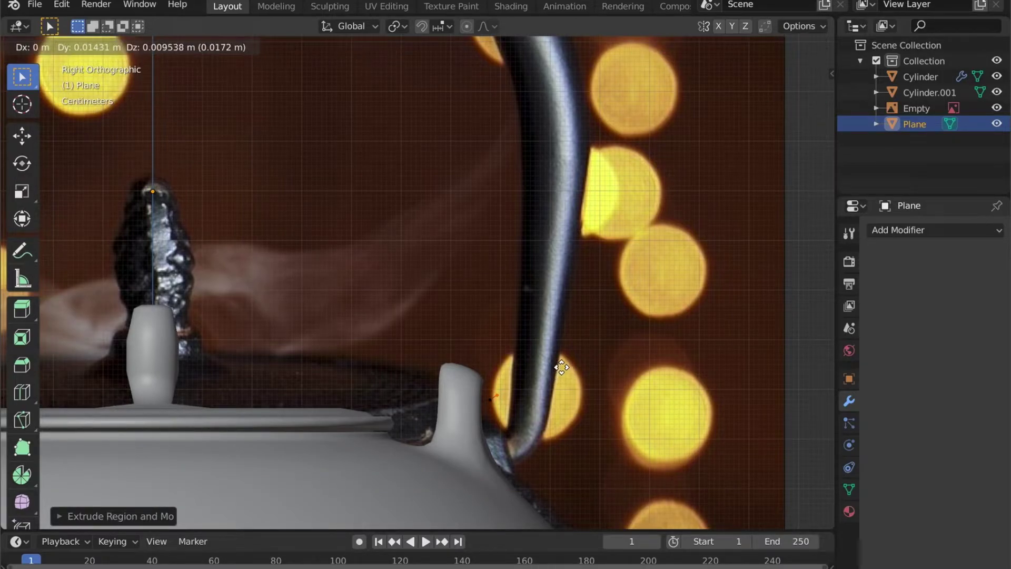
{"action": "left_click", "coordinate": [577, 294]}
{"action": "middle_click_drag", "start_coordinate": [578, 294], "coordinate": [578, 378], "text": "shift"}
{"action": "key", "text": "e"}
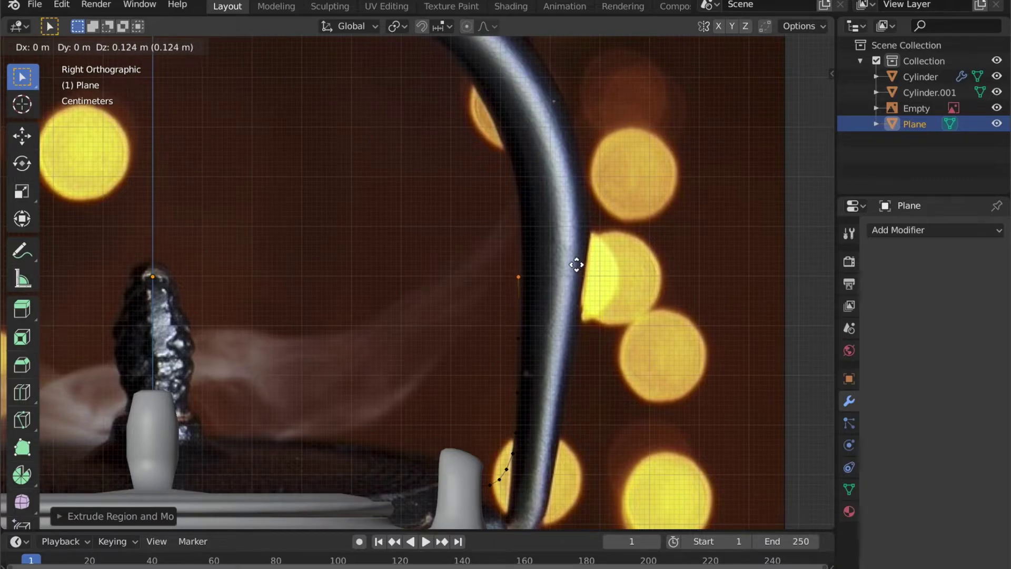
{"action": "left_click", "coordinate": [578, 263]}
- Continue extruding vertices along the inner edge of the reference handle's arch, over the top toward the spout side
{"action": "middle_click_drag", "start_coordinate": [547, 193], "coordinate": [611, 307], "text": "shift"}
{"action": "key", "text": "e"}
{"action": "left_click", "coordinate": [590, 263]}
{"action": "left_click", "coordinate": [492, 183]}
{"action": "left_click", "coordinate": [457, 165]}
{"action": "key", "text": "e"}
{"action": "left_click", "coordinate": [379, 138]}
{"action": "middle_click_drag", "start_coordinate": [482, 201], "coordinate": [711, 246], "text": "shift"}
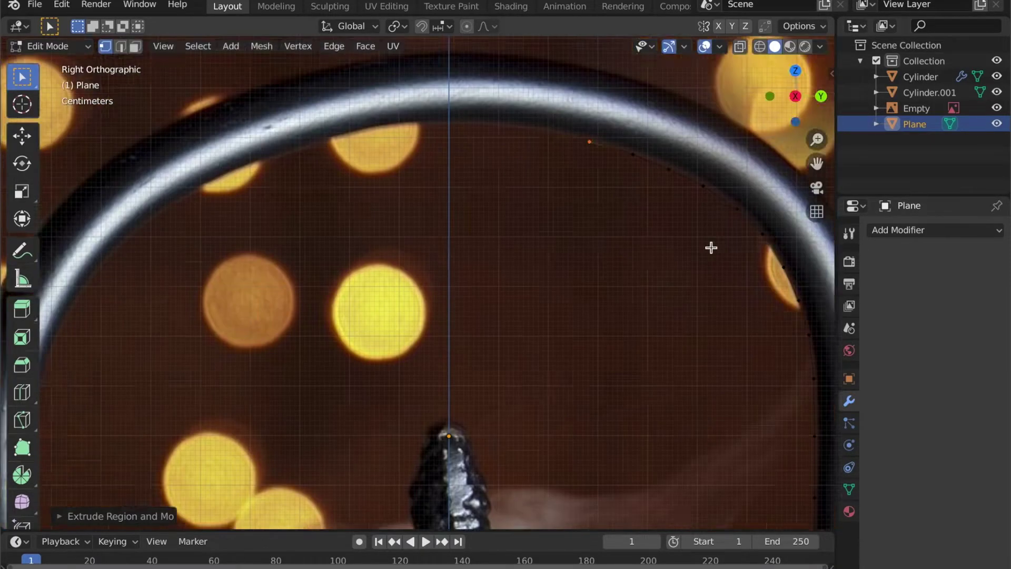
{"action": "middle_click_drag", "start_coordinate": [572, 238], "coordinate": [728, 243], "text": "shift"}
{"action": "key", "text": "e"}
{"action": "left_click", "coordinate": [638, 230]}
{"action": "key", "text": "e"}
{"action": "scroll", "coordinate": [489, 267], "scroll_direction": "down", "scroll_amount": 2}
{"action": "left_click", "coordinate": [399, 287]}
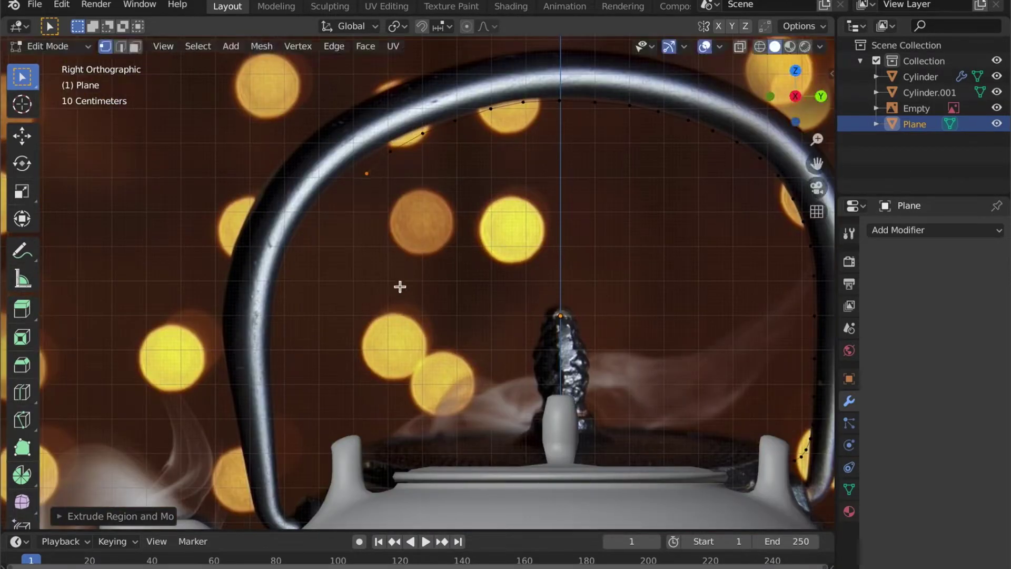
- Extrude the vertex chain down the handle's spout side and move the last vertex to the lug beside the spout
{"action": "left_click", "coordinate": [351, 371]}
{"action": "key", "text": "e"}
{"action": "left_click", "coordinate": [335, 424]}
{"action": "key", "text": "e"}
{"action": "left_click", "coordinate": [330, 469]}
{"action": "key", "text": "e"}
{"action": "left_click", "coordinate": [329, 519]}
{"action": "key", "text": "e"}
{"action": "middle_click_drag", "start_coordinate": [291, 393], "coordinate": [371, 252], "text": "shift"}
{"action": "scroll", "coordinate": [371, 251], "scroll_direction": "up", "scroll_amount": 5}
{"action": "key", "text": "g"}
{"action": "left_click", "coordinate": [368, 262]}
{"action": "scroll", "coordinate": [456, 348], "scroll_direction": "down", "scroll_amount": 9}
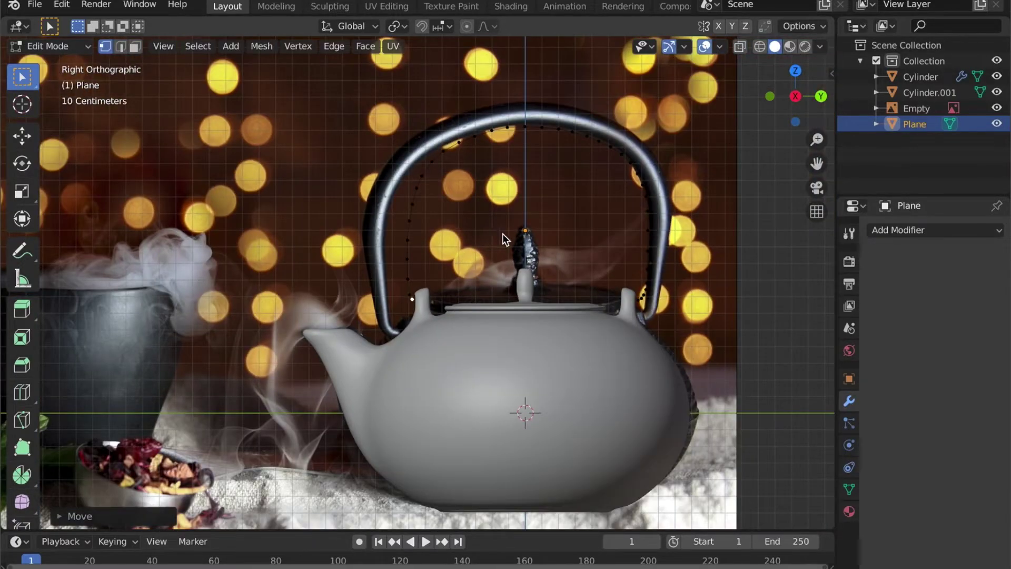
- Return to Object Mode and convert the handle outline from a mesh to a curve
{"action": "key", "text": "Tab"}
{"action": "scroll", "coordinate": [495, 233], "scroll_direction": "down", "scroll_amount": 2}
{"action": "right_click", "coordinate": [460, 227]}
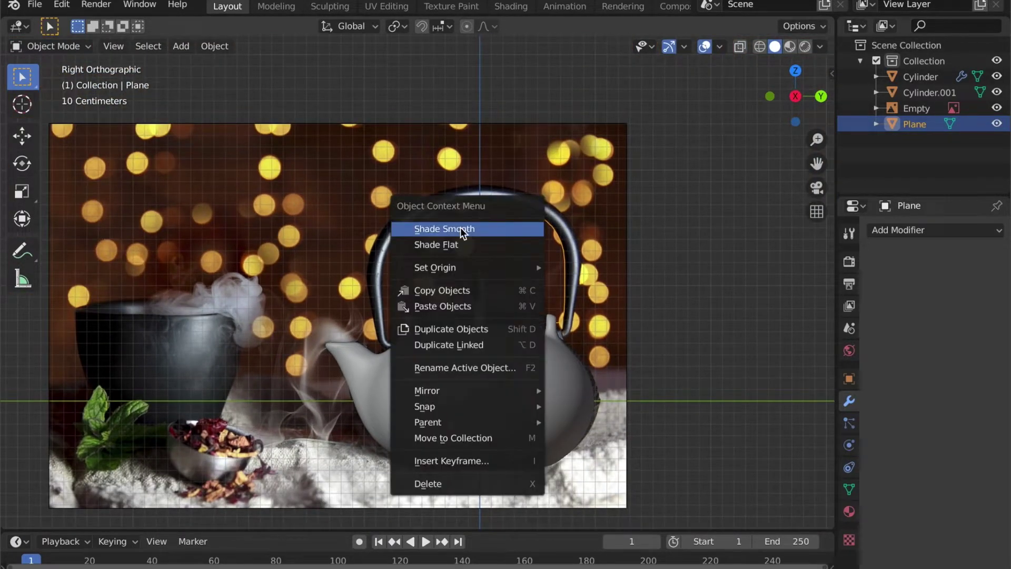
{"action": "left_click", "coordinate": [226, 50]}
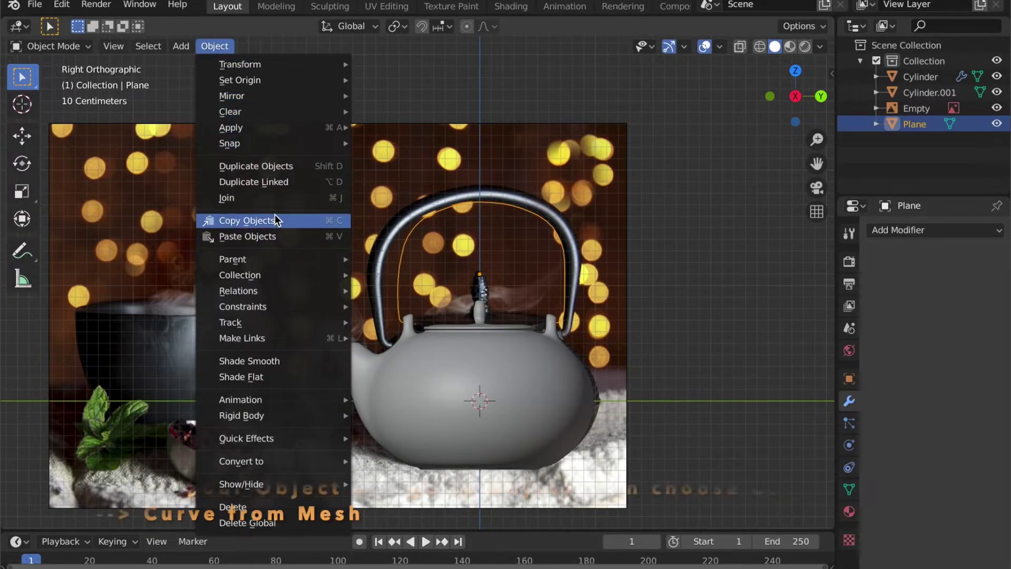
{"action": "mouse_move", "coordinate": [297, 457]}
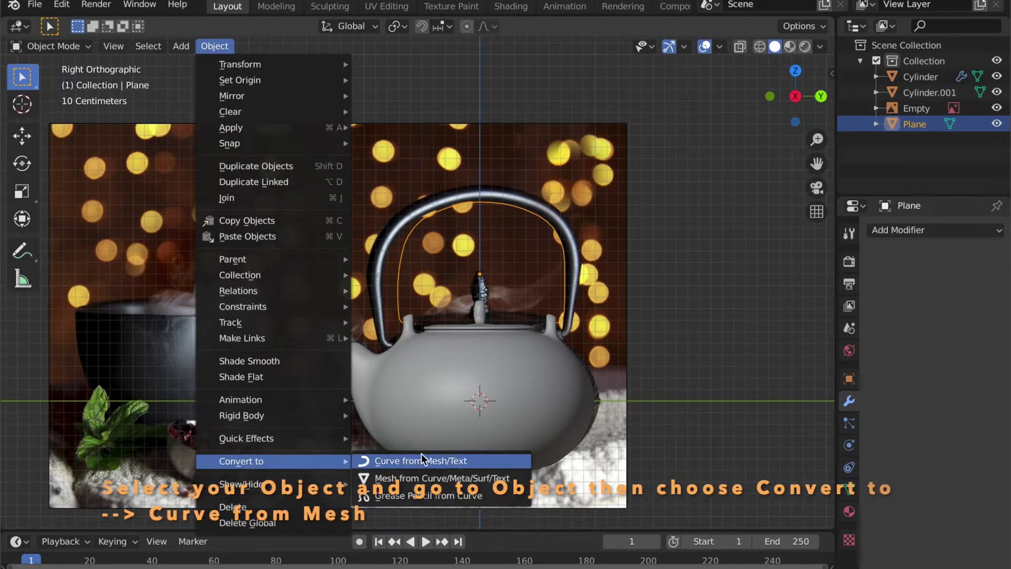
{"action": "left_click", "coordinate": [435, 461]}
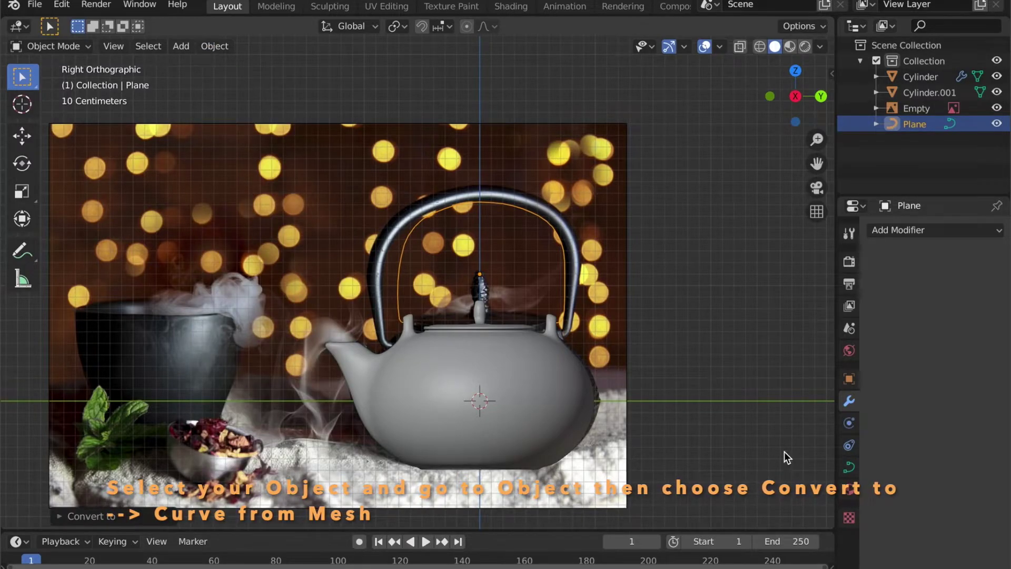
- Set the handle curve's geometry bevel depth to 0.02 m
{"action": "left_click", "coordinate": [849, 467]}
{"action": "scroll", "coordinate": [872, 460], "scroll_direction": "down", "scroll_amount": 4}
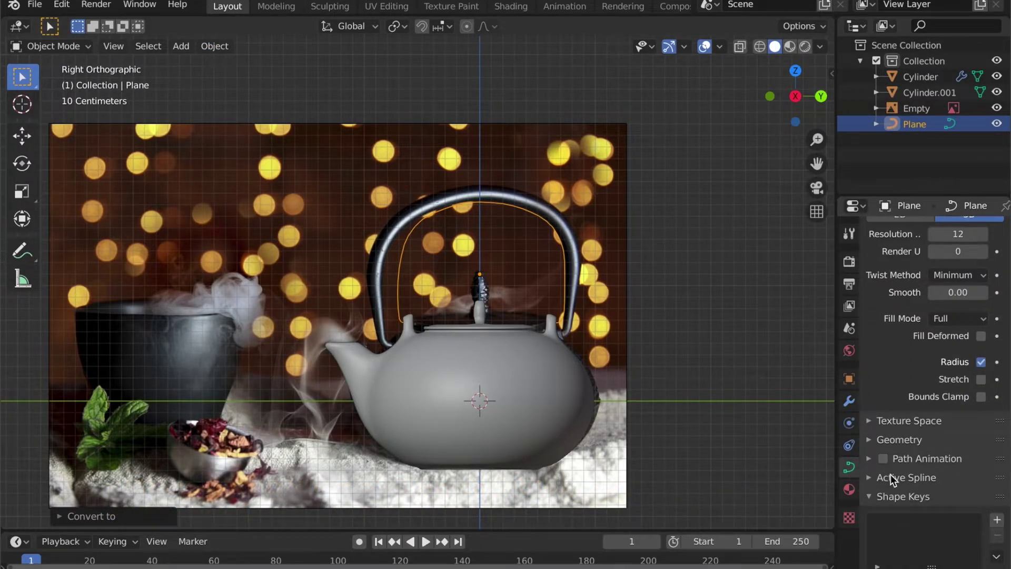
{"action": "left_click", "coordinate": [908, 474]}
{"action": "left_click", "coordinate": [874, 414]}
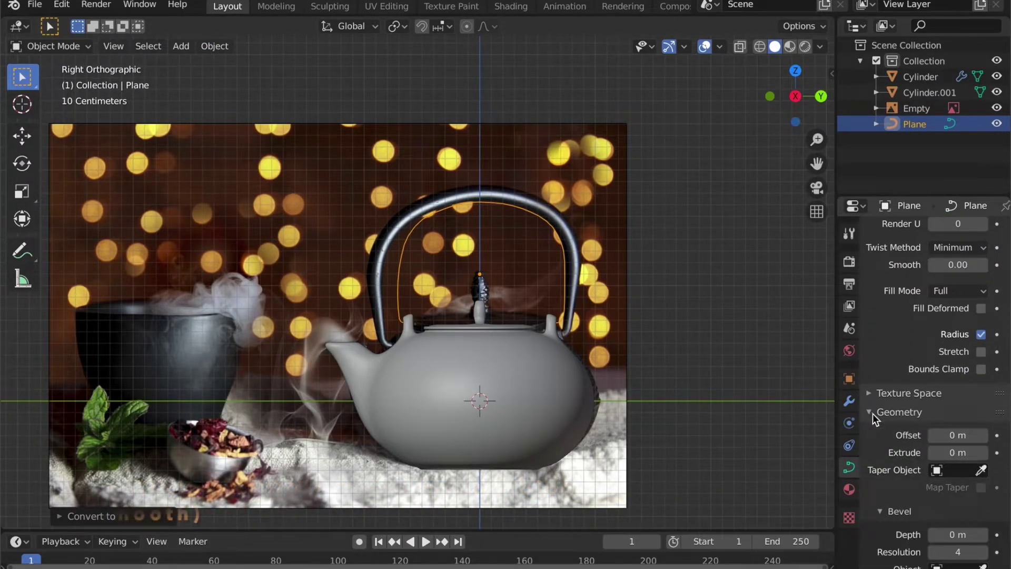
{"action": "scroll", "coordinate": [957, 466], "scroll_direction": "down", "scroll_amount": 3}
{"action": "scroll", "coordinate": [957, 470], "scroll_direction": "down", "scroll_amount": 2}
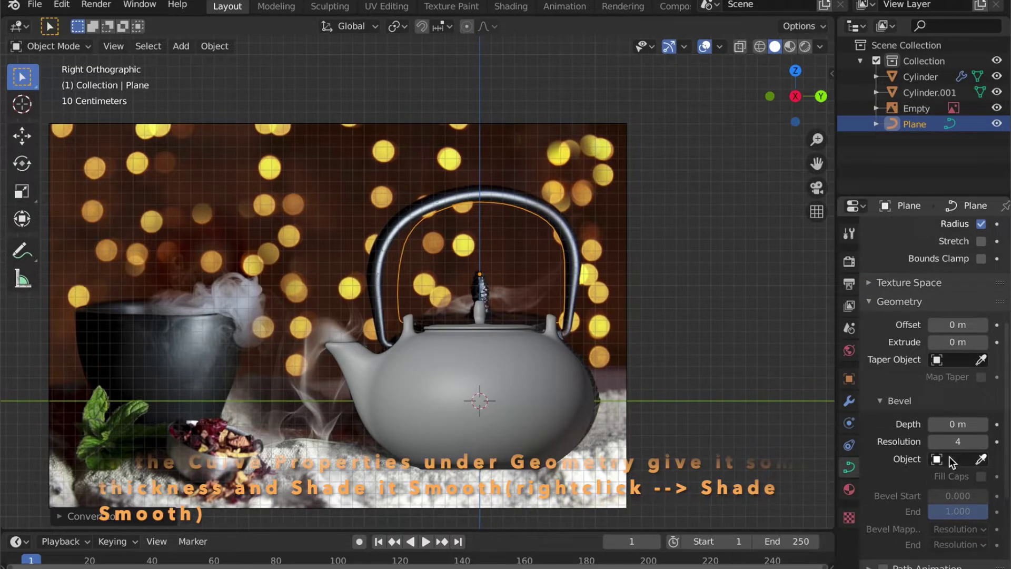
{"action": "left_click", "coordinate": [985, 425]}
{"action": "left_click", "coordinate": [985, 425]}
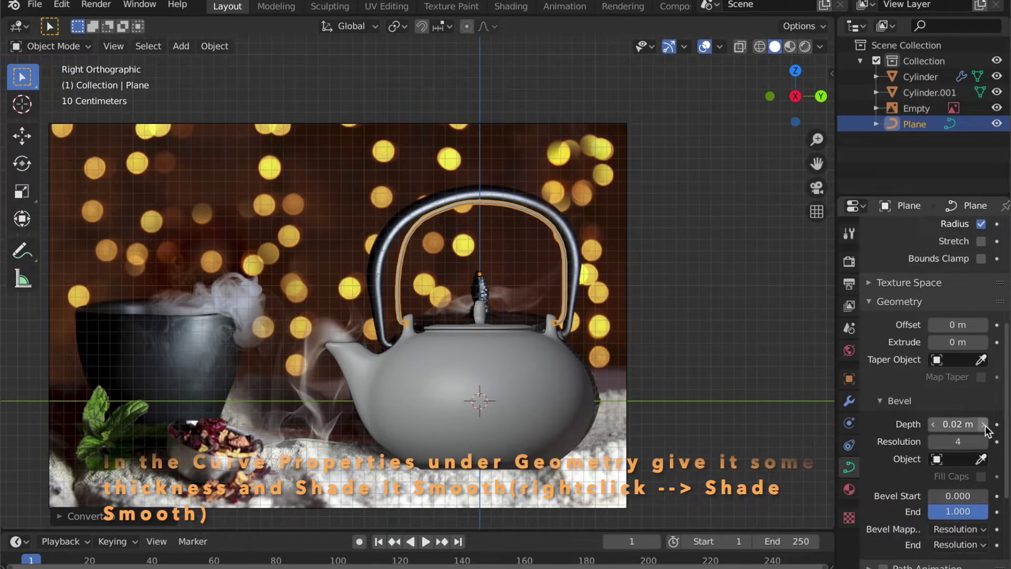
- Apply smooth shading to the handle curve
{"action": "scroll", "coordinate": [658, 316], "scroll_direction": "up", "scroll_amount": 3}
{"action": "middle_click_drag", "start_coordinate": [698, 334], "coordinate": [585, 330]}
{"action": "scroll", "coordinate": [563, 337], "scroll_direction": "up", "scroll_amount": 4}
{"action": "right_click", "coordinate": [530, 345]}
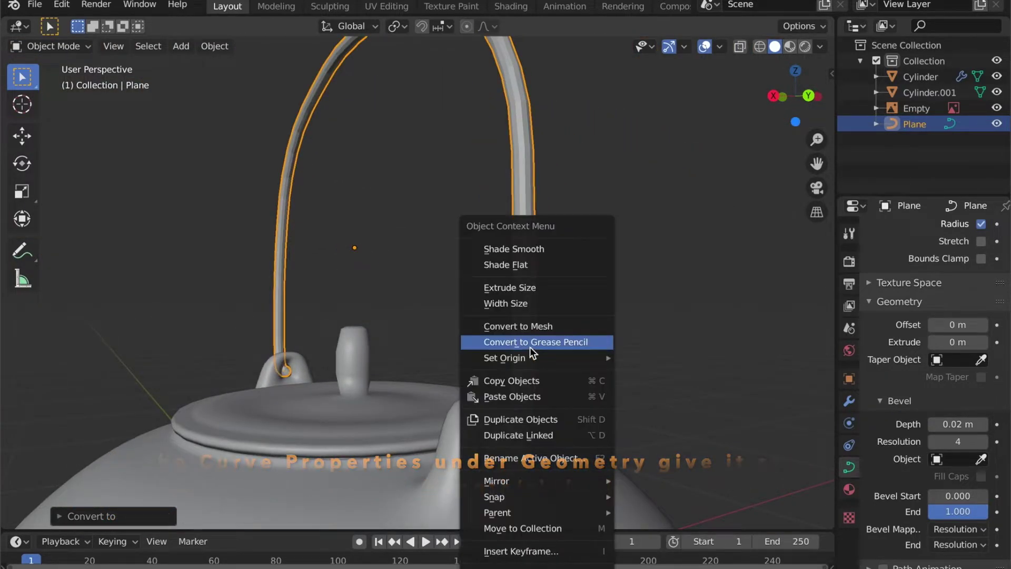
{"action": "left_click", "coordinate": [528, 249]}
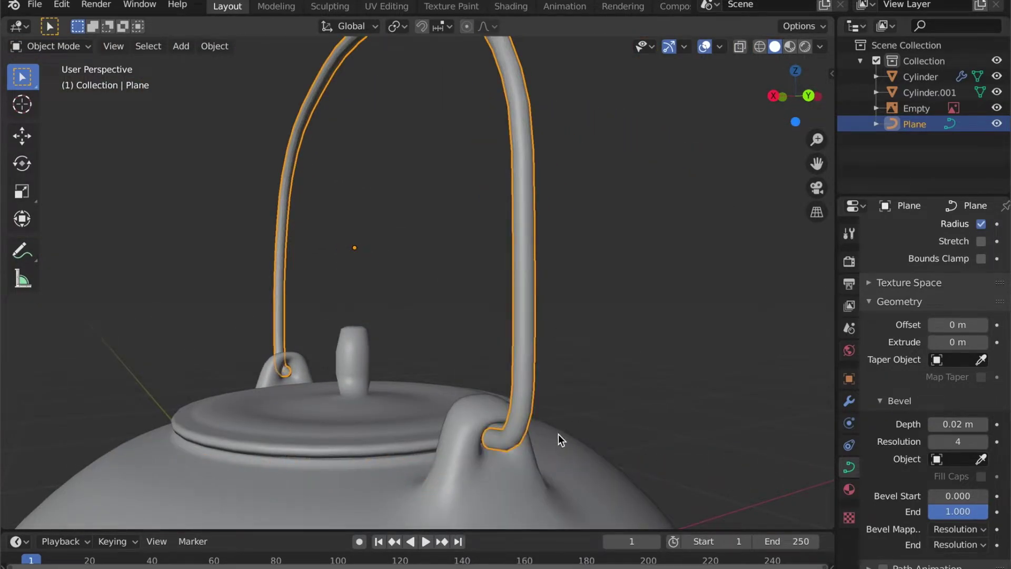
- Set the handle's bevel depth to 0.03 m and deselect it
{"action": "middle_click_drag", "start_coordinate": [558, 434], "coordinate": [543, 419]}
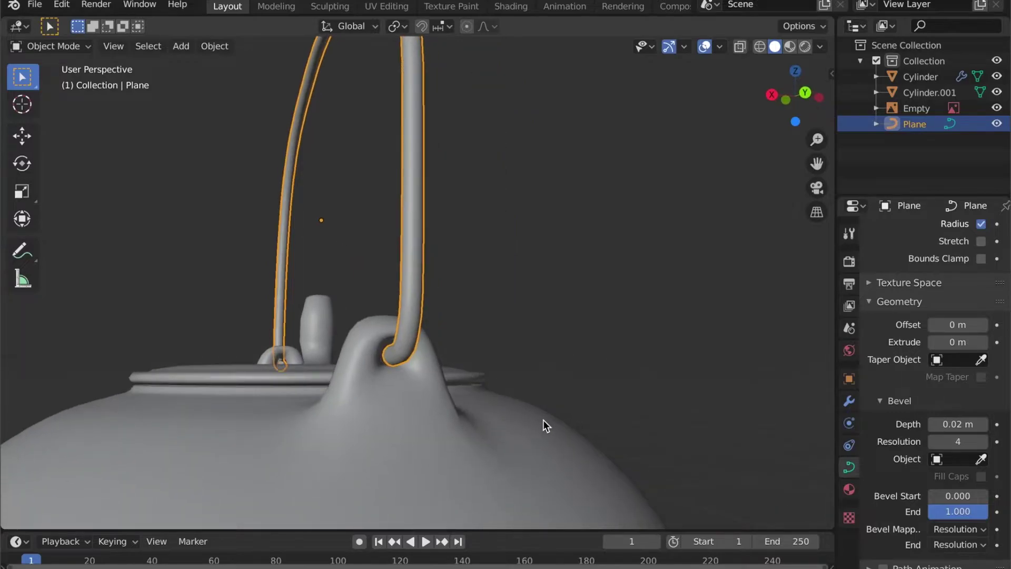
{"action": "left_click", "coordinate": [984, 424]}
{"action": "left_click", "coordinate": [640, 391]}
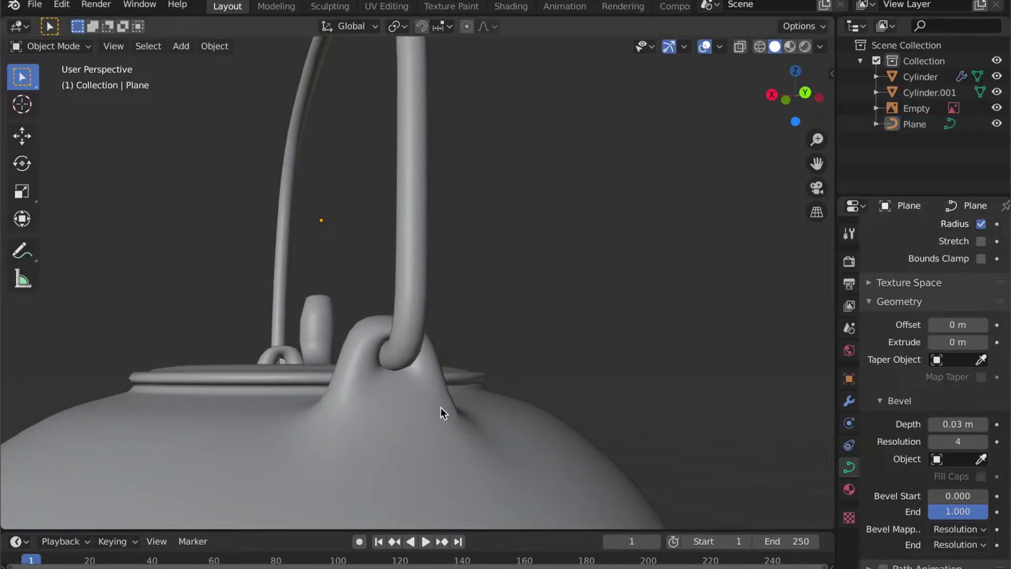
{"action": "middle_click_drag", "start_coordinate": [441, 408], "coordinate": [616, 430]}
{"action": "scroll", "coordinate": [665, 428], "scroll_direction": "down", "scroll_amount": 2}
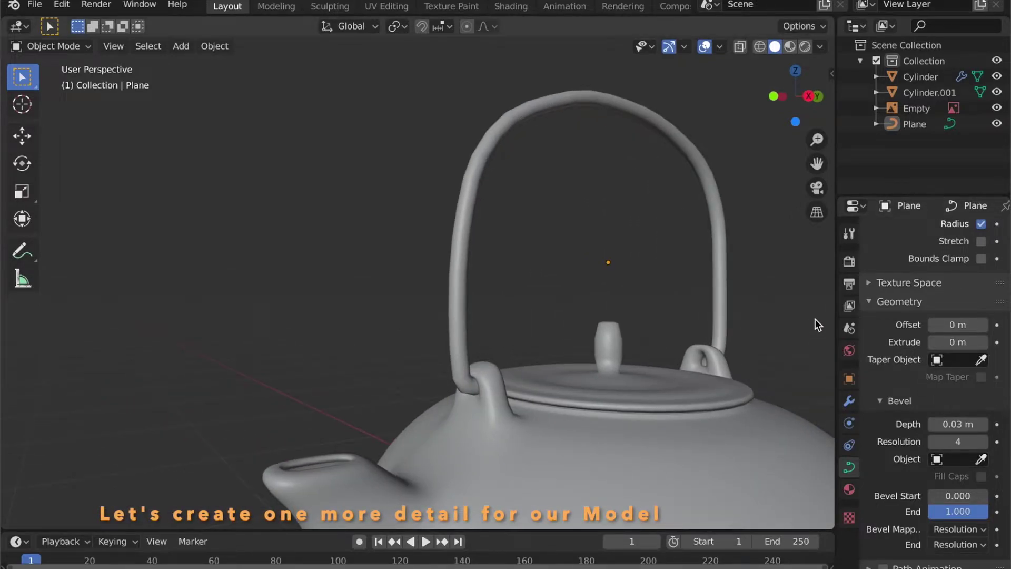
- Enter Edit Mode on the teapot body and add one centred horizontal loop cut around its middle
{"action": "middle_click_drag", "start_coordinate": [814, 319], "coordinate": [630, 334]}
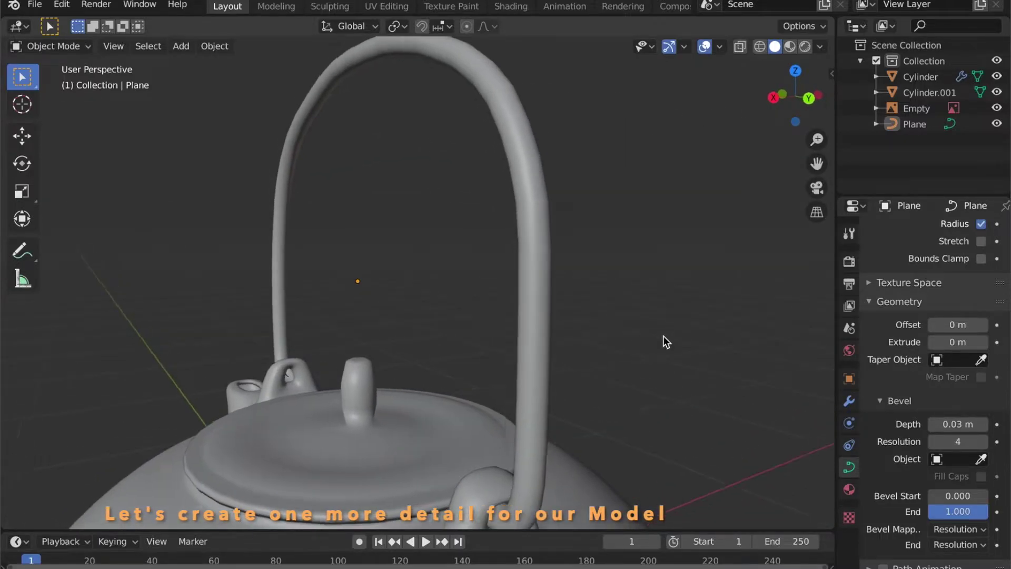
{"action": "middle_click_drag", "start_coordinate": [664, 336], "coordinate": [763, 345]}
{"action": "scroll", "coordinate": [763, 345], "scroll_direction": "down", "scroll_amount": 5}
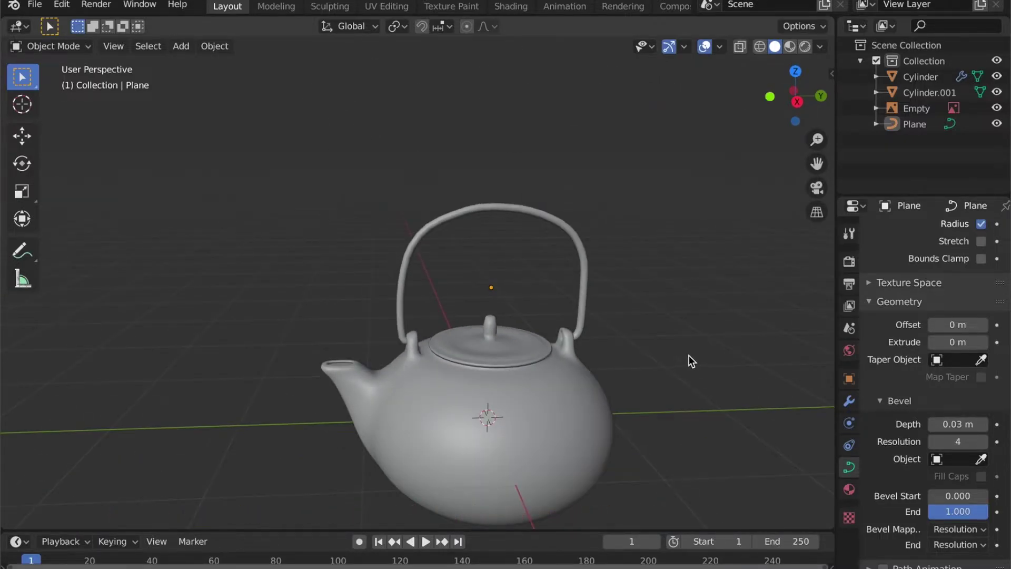
{"action": "scroll", "coordinate": [533, 374], "scroll_direction": "down", "scroll_amount": 2}
{"action": "middle_click_drag", "start_coordinate": [533, 374], "coordinate": [572, 370], "text": "shift"}
{"action": "left_click", "coordinate": [594, 400]}
{"action": "key", "text": "Tab"}
{"action": "key", "text": "ctrl+r"}
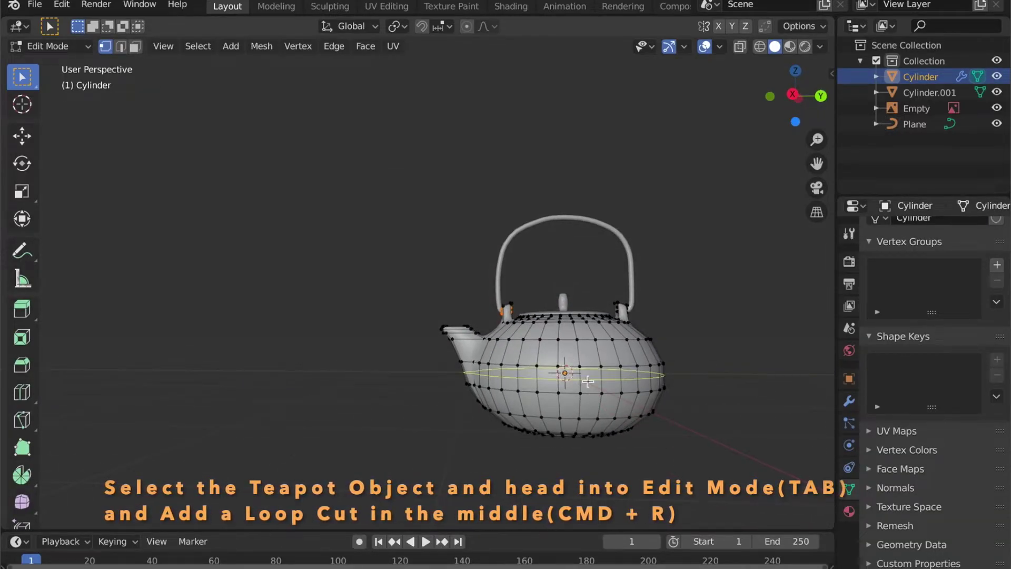
{"action": "left_click", "coordinate": [588, 381]}
{"action": "right_click", "coordinate": [587, 381]}
- Select the portion of the new middle edge loop that runs around the body from one side of the spout to the other
{"action": "middle_click_drag", "start_coordinate": [509, 413], "coordinate": [543, 402]}
{"action": "scroll", "coordinate": [548, 404], "scroll_direction": "up", "scroll_amount": 2}
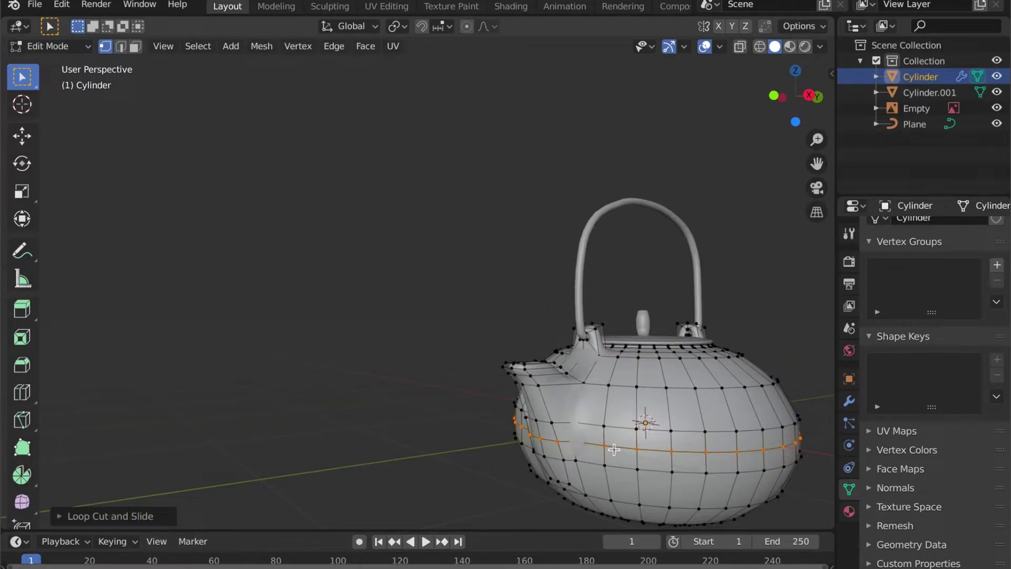
{"action": "key", "text": "2"}
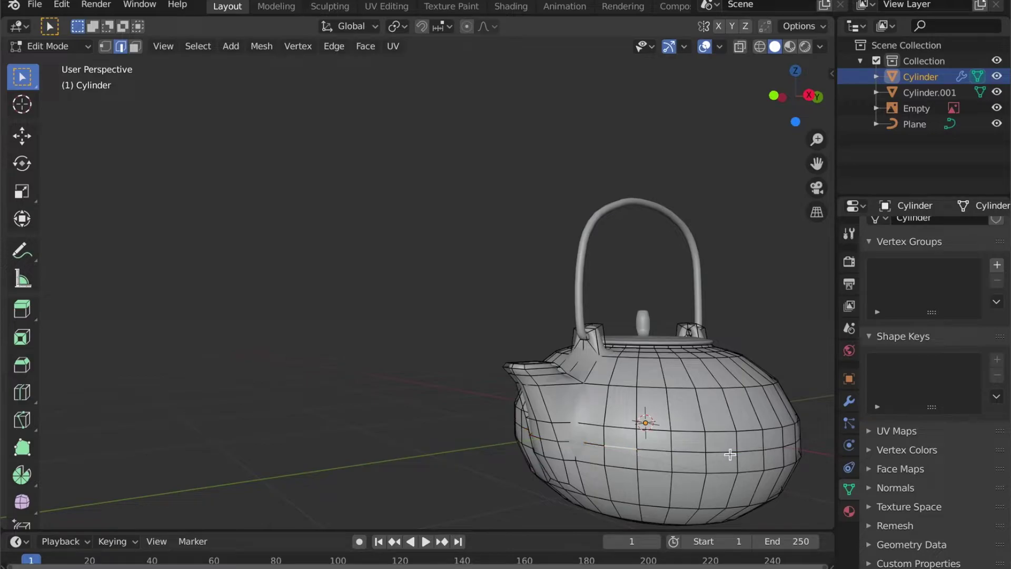
{"action": "middle_click_drag", "start_coordinate": [785, 456], "coordinate": [681, 454]}
{"action": "scroll", "coordinate": [681, 454], "scroll_direction": "down", "scroll_amount": 2}
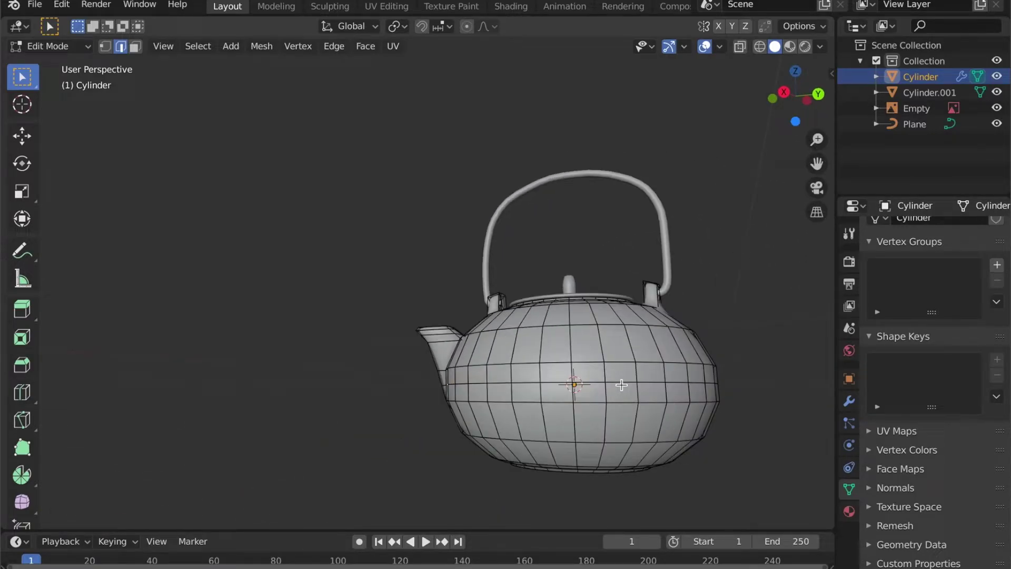
{"action": "middle_click_drag", "start_coordinate": [648, 398], "coordinate": [442, 405]}
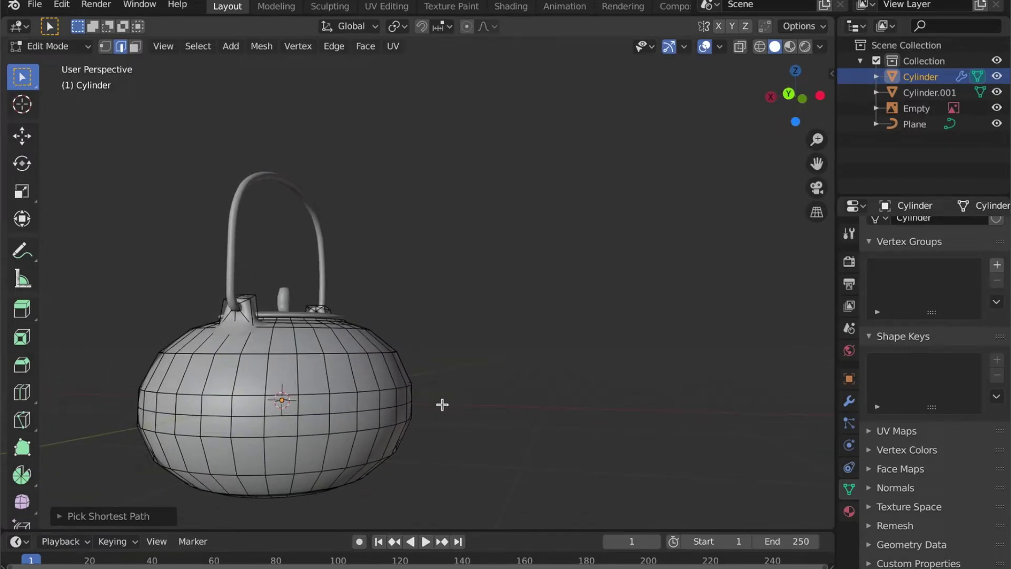
{"action": "mouse_move", "coordinate": [354, 410]}
{"action": "middle_mouse_down"}
{"action": "mouse_move", "coordinate": [368, 422]}
{"action": "mouse_move", "coordinate": [300, 429]}
{"action": "mouse_move", "coordinate": [293, 400]}
{"action": "mouse_move", "coordinate": [352, 402]}
{"action": "middle_mouse_up"}
{"action": "left_click", "coordinate": [340, 384], "text": "ctrl"}
{"action": "scroll", "coordinate": [353, 401], "scroll_direction": "up", "scroll_amount": 3}
{"action": "middle_click_drag", "start_coordinate": [532, 347], "coordinate": [815, 284], "text": "shift"}
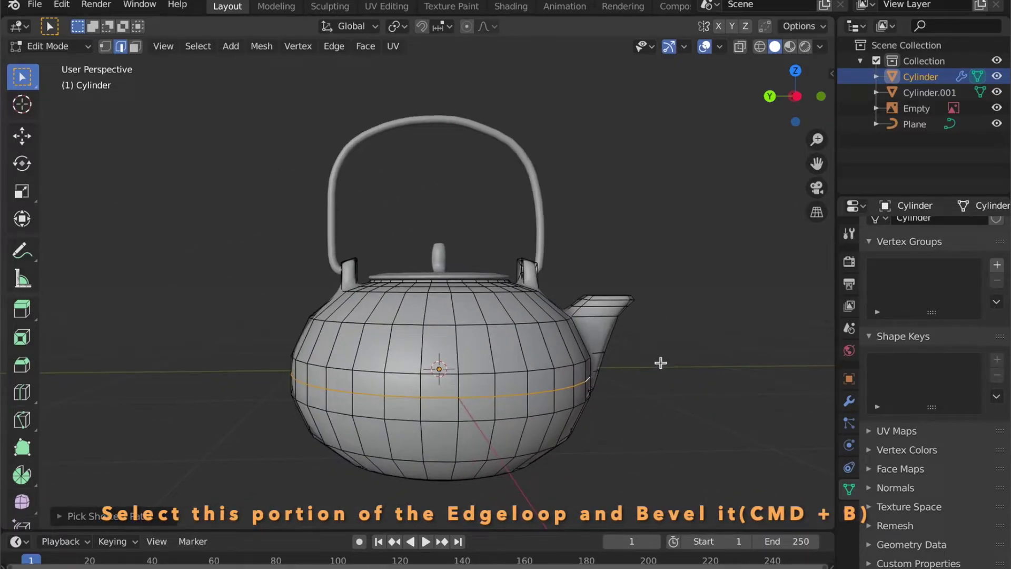
{"action": "middle_click_drag", "start_coordinate": [636, 401], "coordinate": [456, 310]}
{"action": "scroll", "coordinate": [582, 418], "scroll_direction": "up", "scroll_amount": 2}
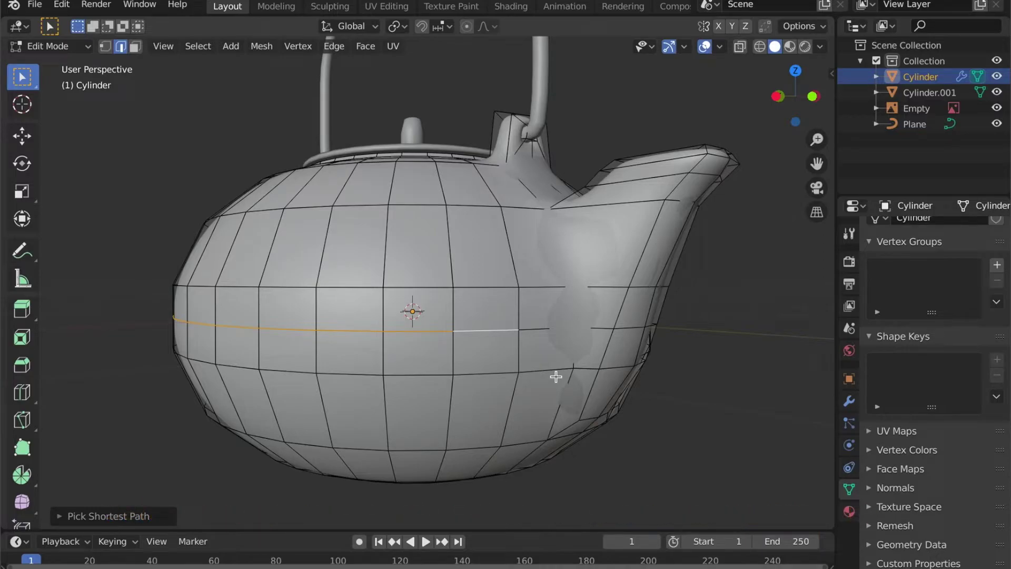
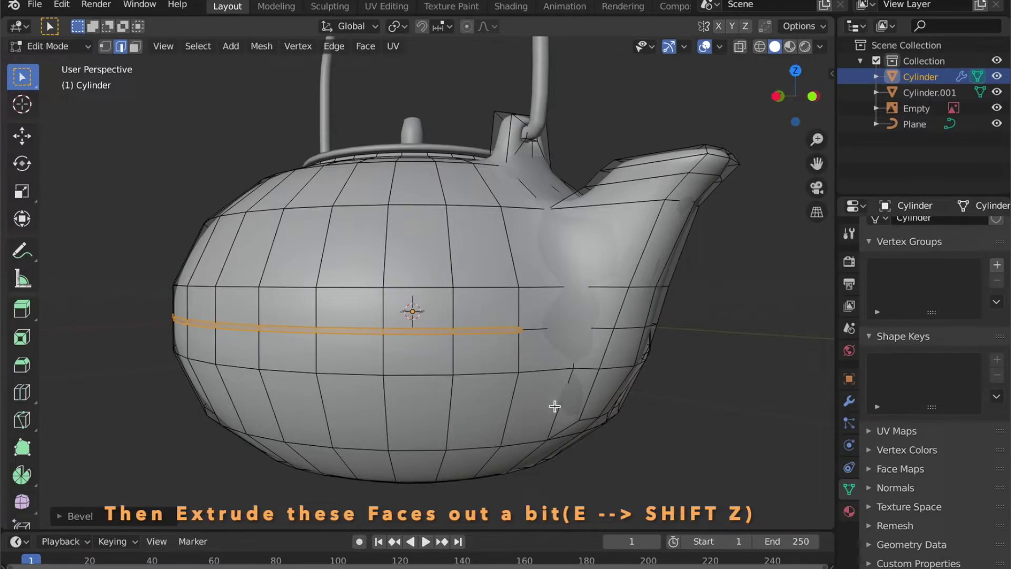
- Extrude the selected band faces on the teapot body outward in X and Y by a scale of about 1.01, then leave Edit Mode and deselect
{"action": "key", "text": "e"}
{"action": "left_click", "coordinate": [554, 403]}
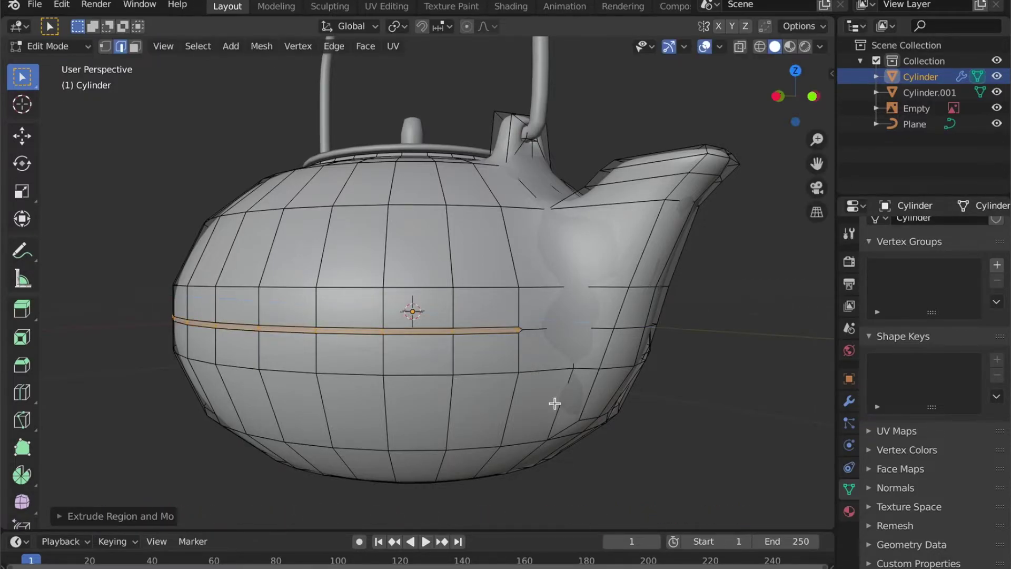
{"action": "key", "text": "shift+z"}
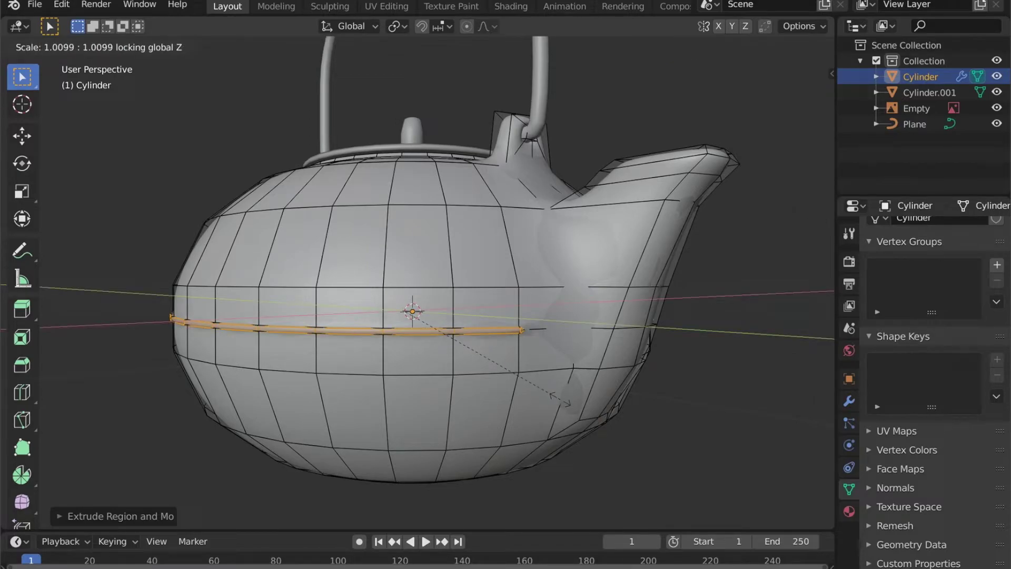
{"action": "left_click", "coordinate": [560, 399]}
{"action": "key", "text": "Tab"}
{"action": "scroll", "coordinate": [495, 397], "scroll_direction": "down", "scroll_amount": 2}
{"action": "middle_click_drag", "start_coordinate": [533, 407], "coordinate": [495, 418]}
{"action": "key", "text": "alt+a"}
- Add a cylinder mesh for the cup and move it along the Y axis to the spout side of the teapot
{"action": "key", "text": "shift+a"}
{"action": "mouse_move", "coordinate": [548, 288]}
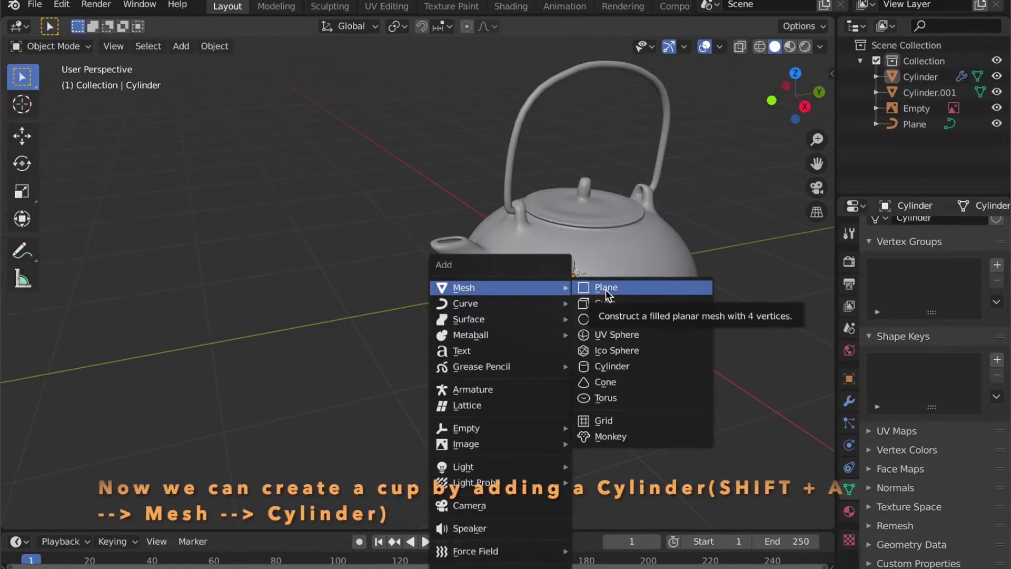
{"action": "left_click", "coordinate": [626, 366]}
{"action": "key", "text": "g"}
{"action": "key", "text": "y"}
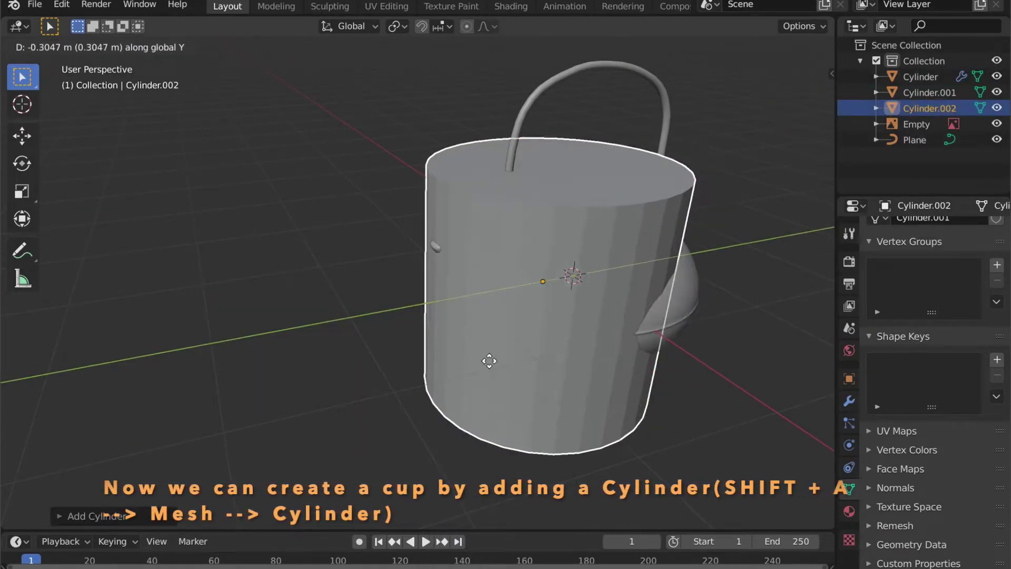
{"action": "left_click", "coordinate": [381, 374]}
{"action": "middle_click_drag", "start_coordinate": [380, 374], "coordinate": [358, 330]}
- Resize the cylinder to cup size and place it beside the spout in side view, with its bottom level with the teapot's base
{"action": "key", "text": "s"}
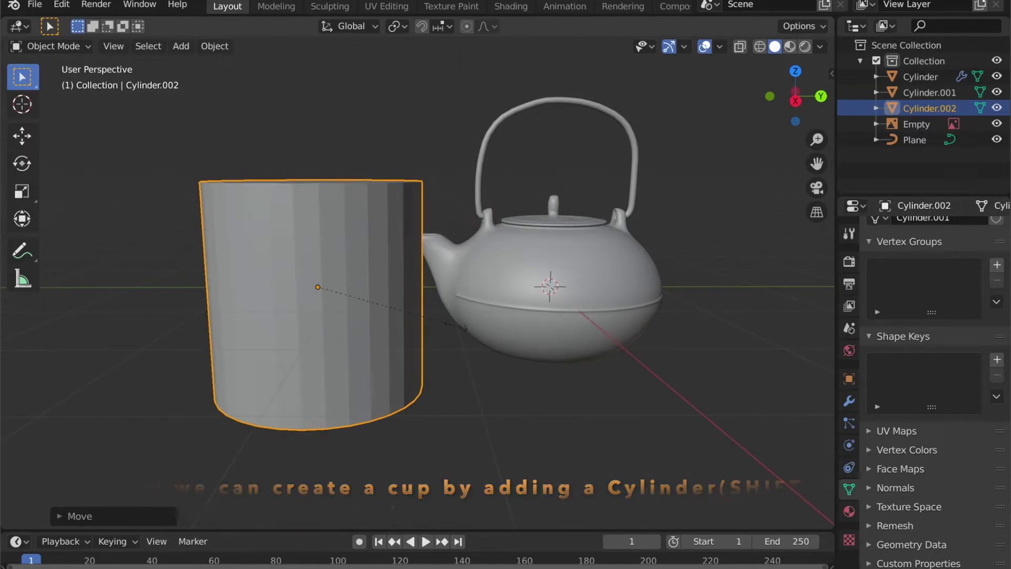
{"action": "left_click", "coordinate": [332, 301]}
{"action": "left_click", "coordinate": [795, 99]}
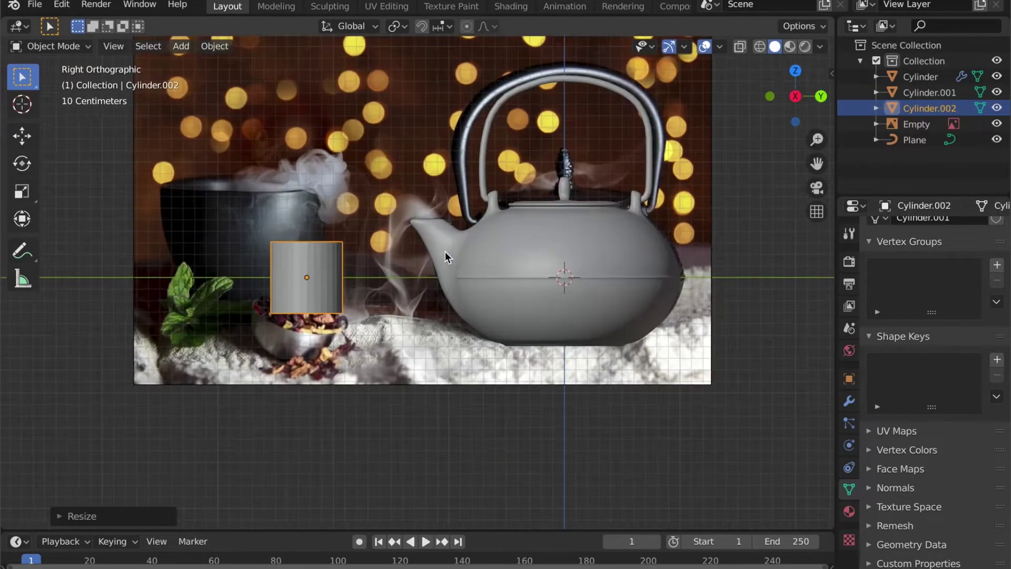
{"action": "scroll", "coordinate": [521, 236], "scroll_direction": "up", "scroll_amount": 1}
{"action": "key", "text": "g"}
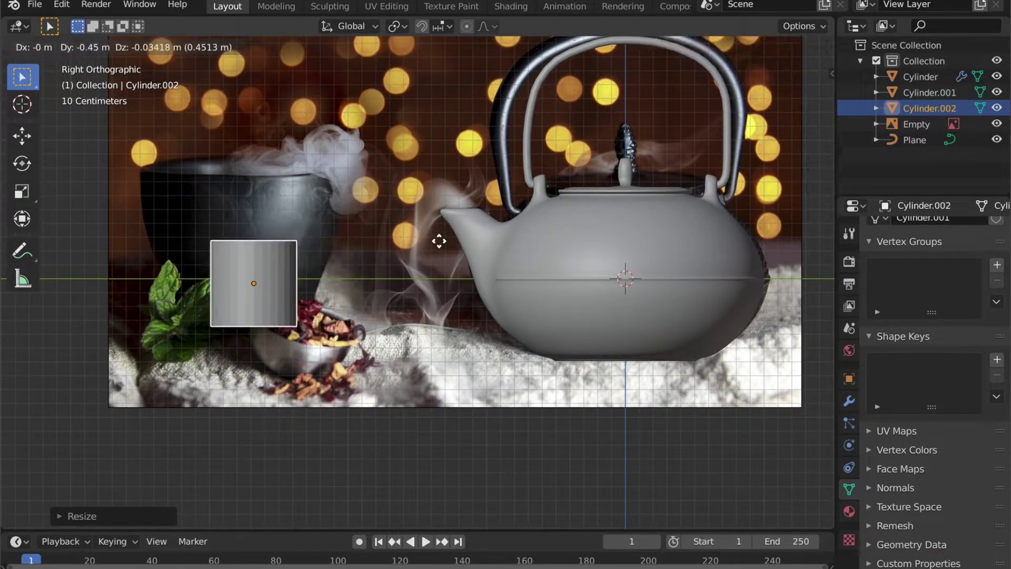
{"action": "left_click", "coordinate": [463, 234]}
{"action": "key", "text": "s"}
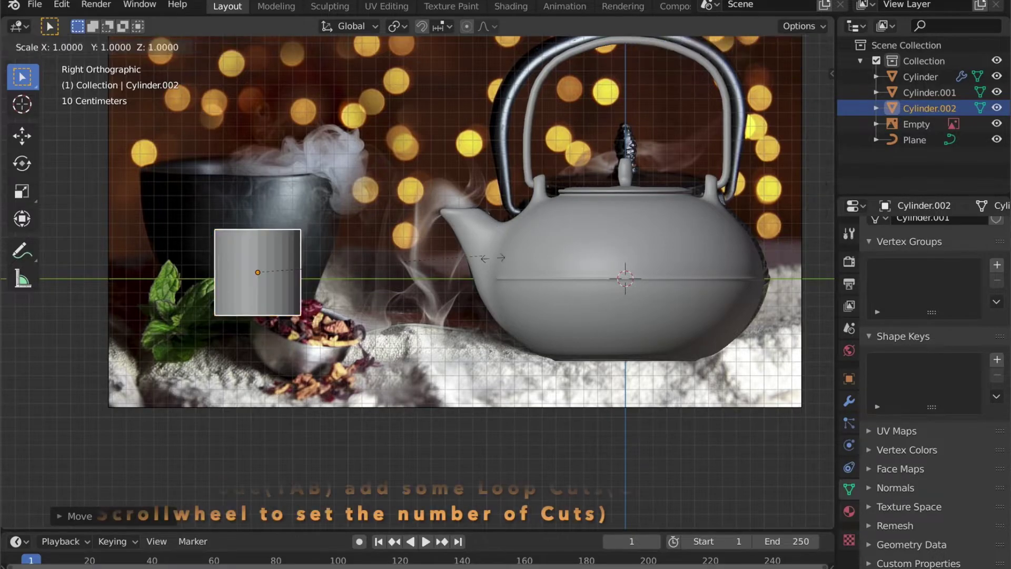
{"action": "left_click", "coordinate": [586, 277]}
{"action": "key", "text": "g"}
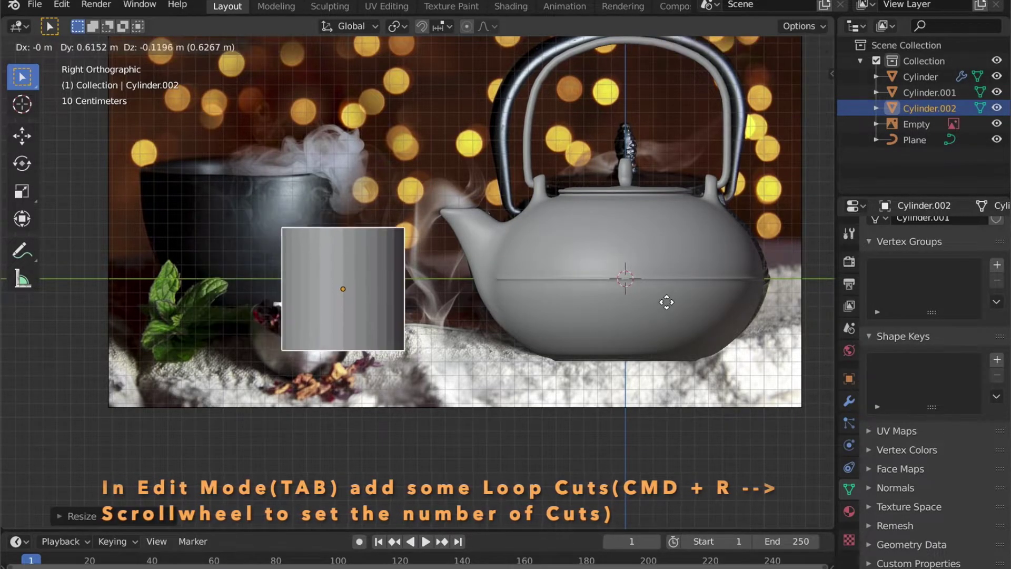
{"action": "left_click", "coordinate": [655, 302]}
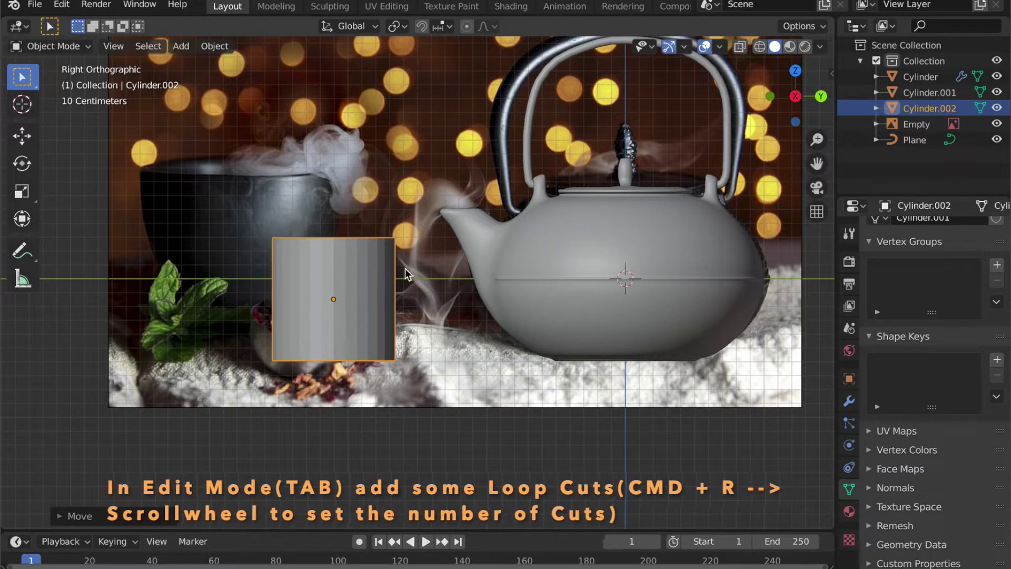
- Enter Edit Mode on the cup cylinder and add five evenly spaced horizontal loop cuts
{"action": "key", "text": "Tab"}
{"action": "left_click", "coordinate": [390, 283]}
{"action": "right_click", "coordinate": [389, 259]}
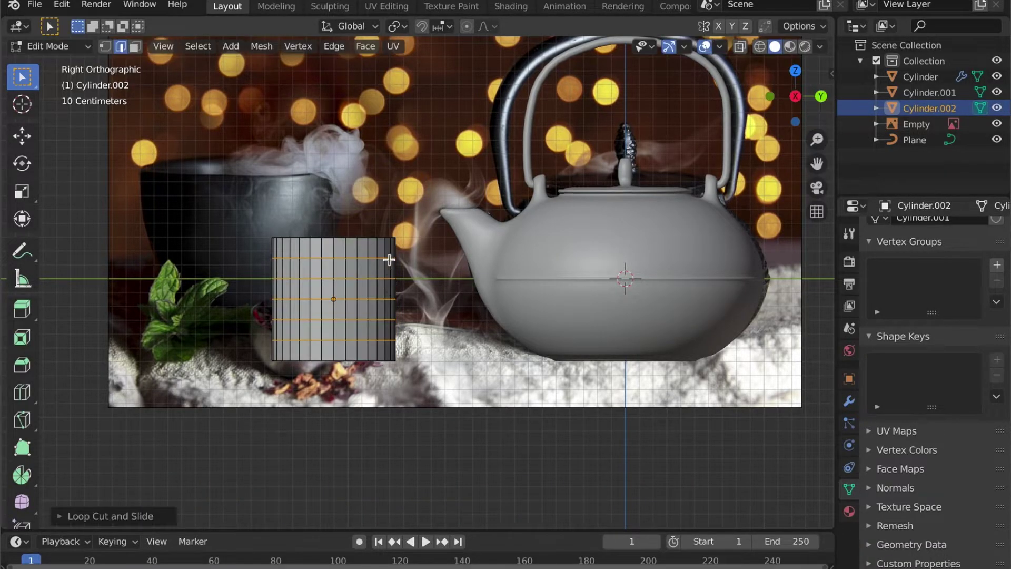
- Widen the cup's top horizontally with smooth proportional editing at size 1.00, keeping Z locked, so the walls flare upward
{"action": "left_click", "coordinate": [466, 26]}
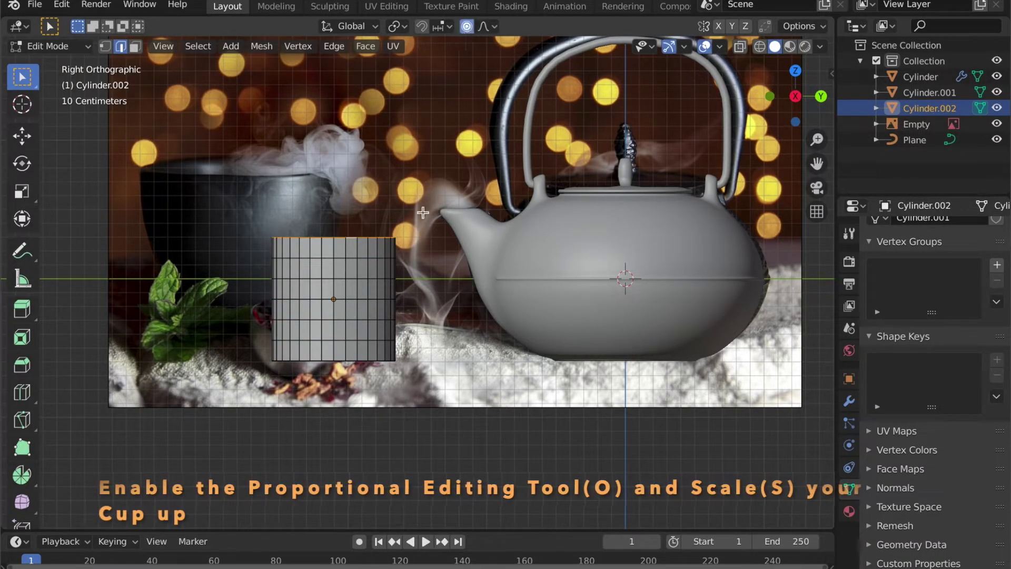
{"action": "key", "text": "s"}
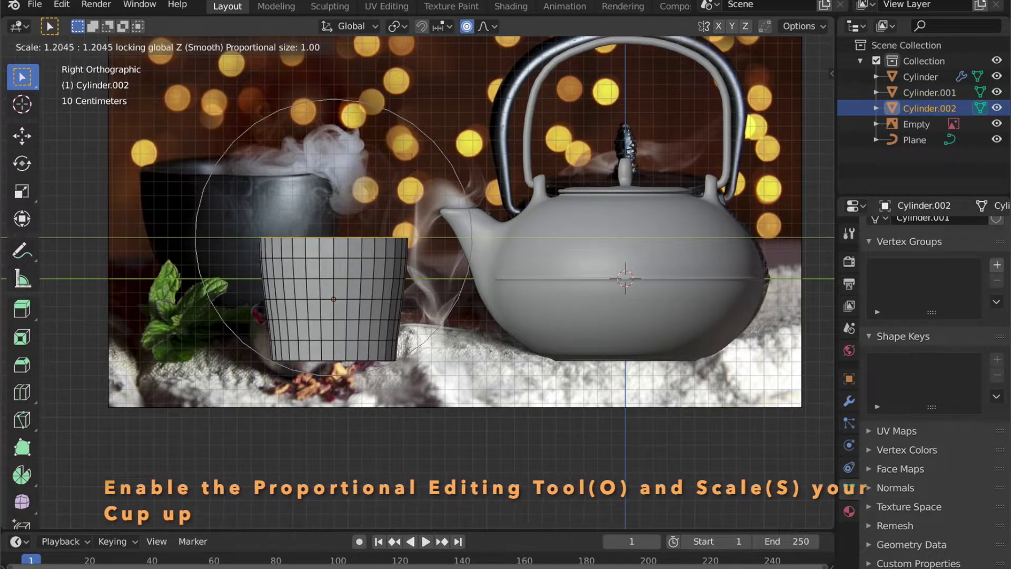
{"action": "left_click", "coordinate": [423, 126]}
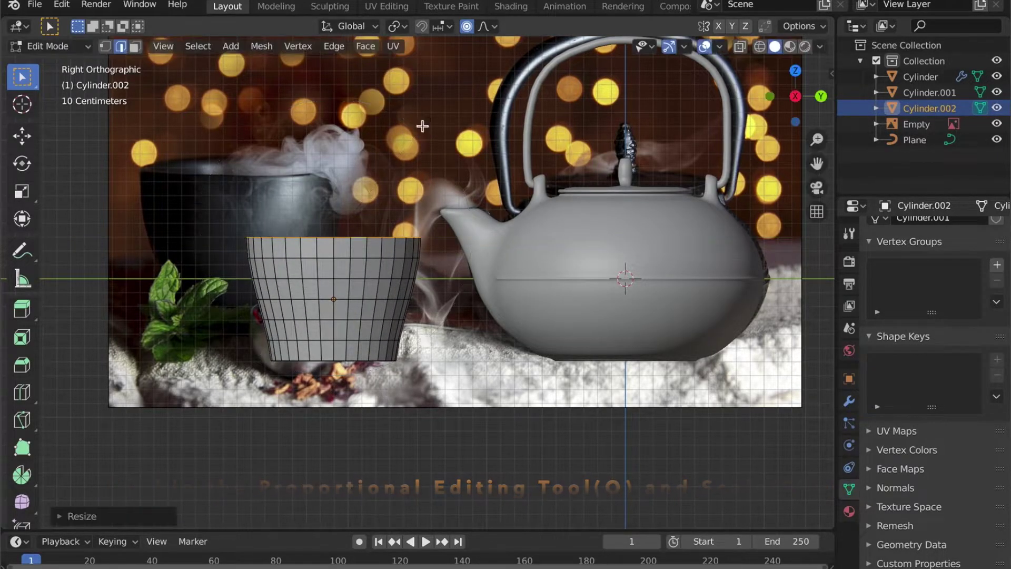
- Inset the cup's top face by about 0.138 to form the rim
{"action": "key", "text": "Tab"}
{"action": "middle_click_drag", "start_coordinate": [372, 294], "coordinate": [362, 316]}
{"action": "key", "text": "Tab"}
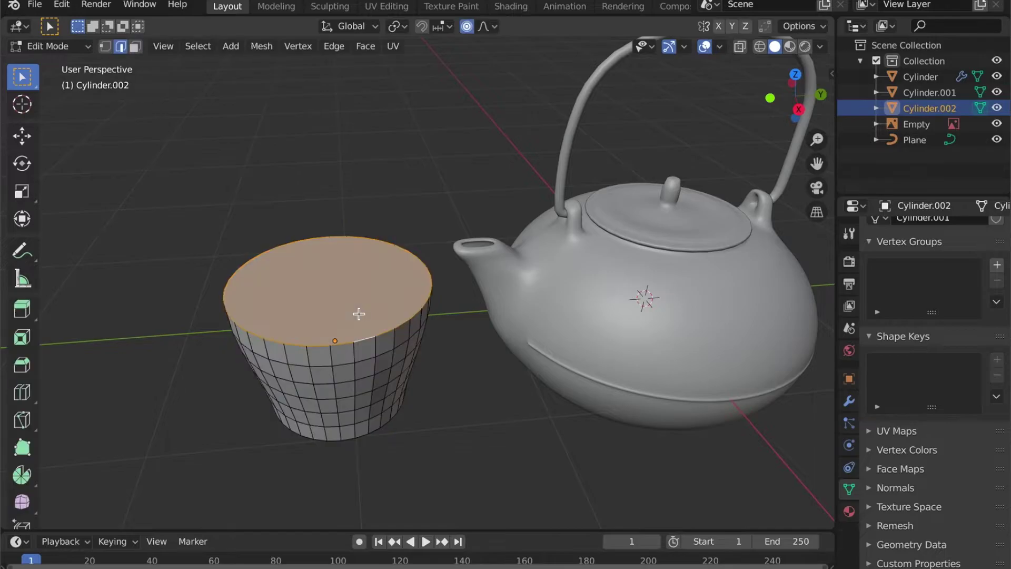
{"action": "key", "text": "3"}
{"action": "key", "text": "i"}
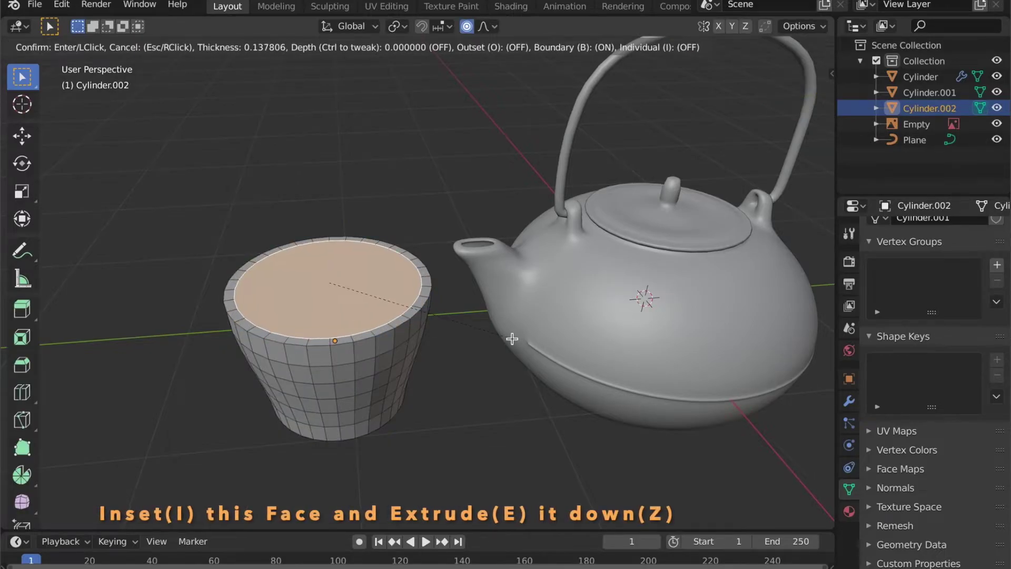
{"action": "left_click", "coordinate": [512, 339]}
- Extrude the inset top face straight down in side view with X-ray on, stopping just above the cup's bottom
{"action": "left_click", "coordinate": [794, 85]}
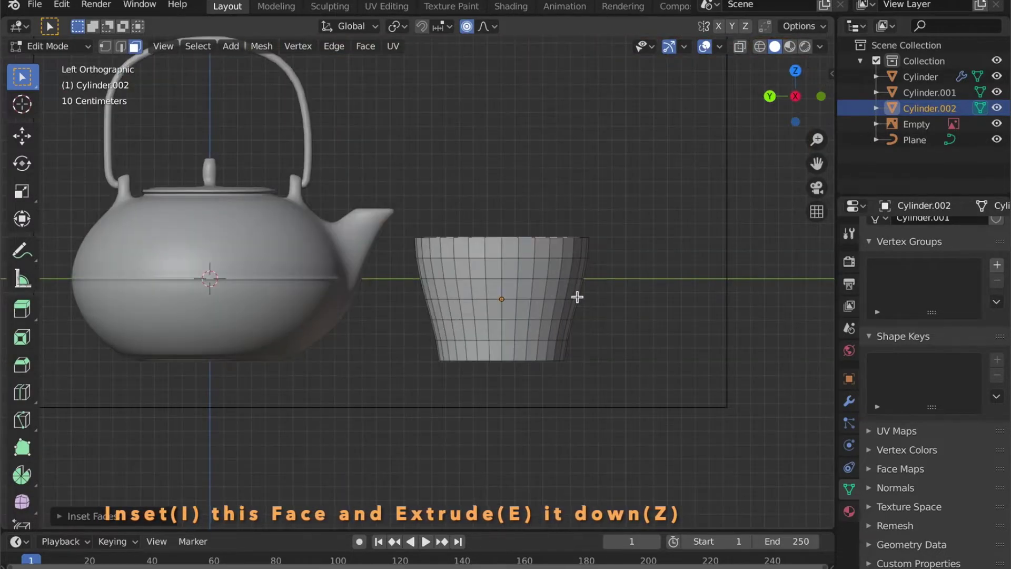
{"action": "key", "text": "alt+z"}
{"action": "scroll", "coordinate": [537, 295], "scroll_direction": "up", "scroll_amount": 3}
{"action": "key", "text": "e"}
{"action": "key", "text": "z"}
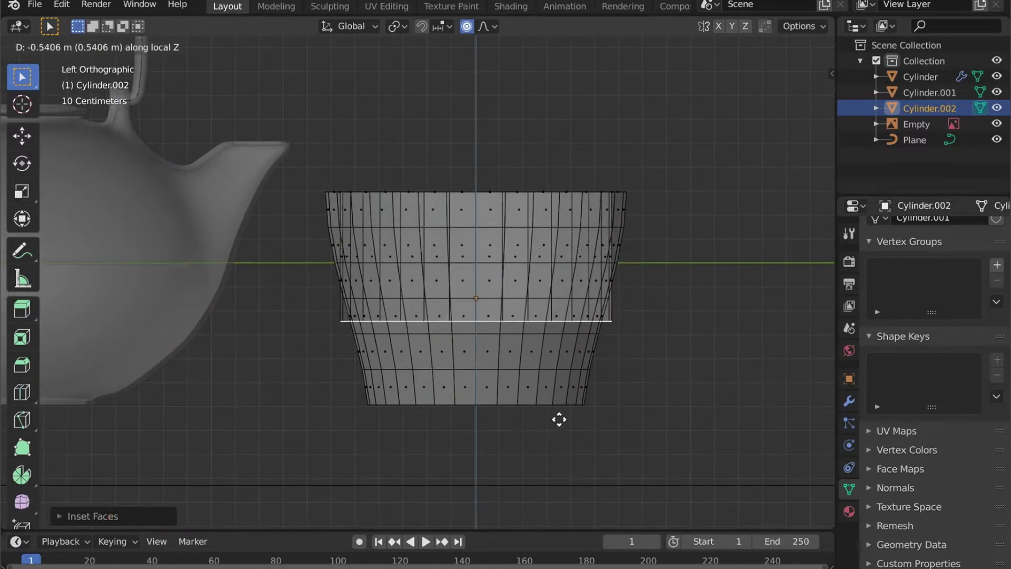
{"action": "left_click", "coordinate": [562, 465]}
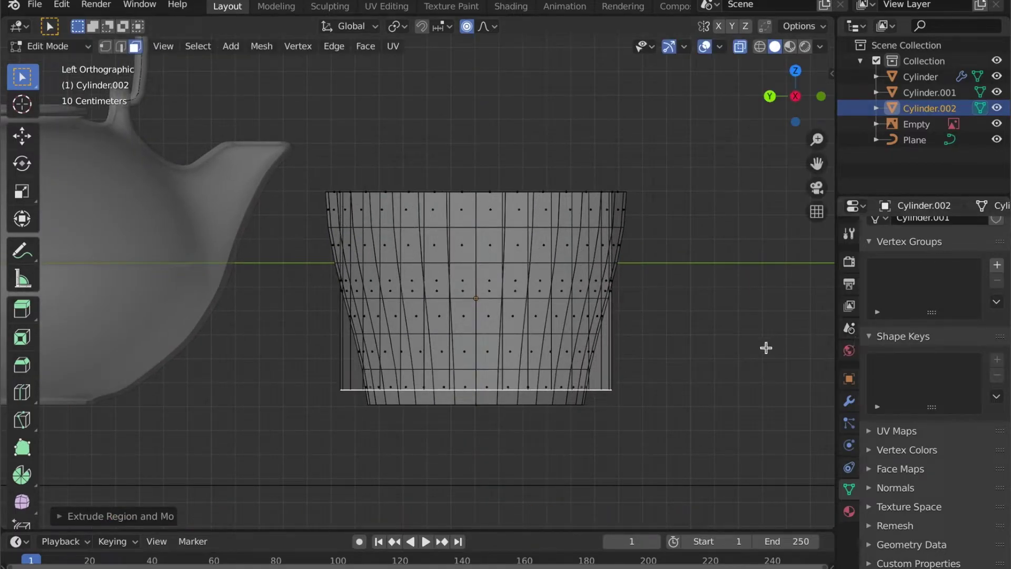
{"action": "key", "text": "s"}
{"action": "key", "text": "shift+z"}
{"action": "right_click", "coordinate": [586, 364]}
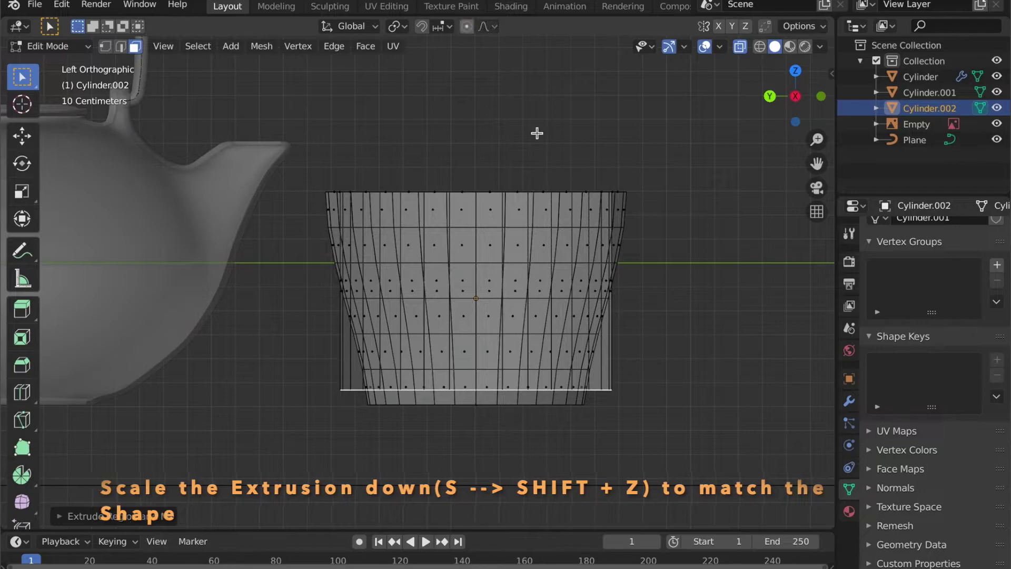
- Scale the extruded inner floor face to about 0.68 in X and Y without proportional editing to match the tapered outer wall
{"action": "key", "text": "s"}
{"action": "key", "text": "shift+z"}
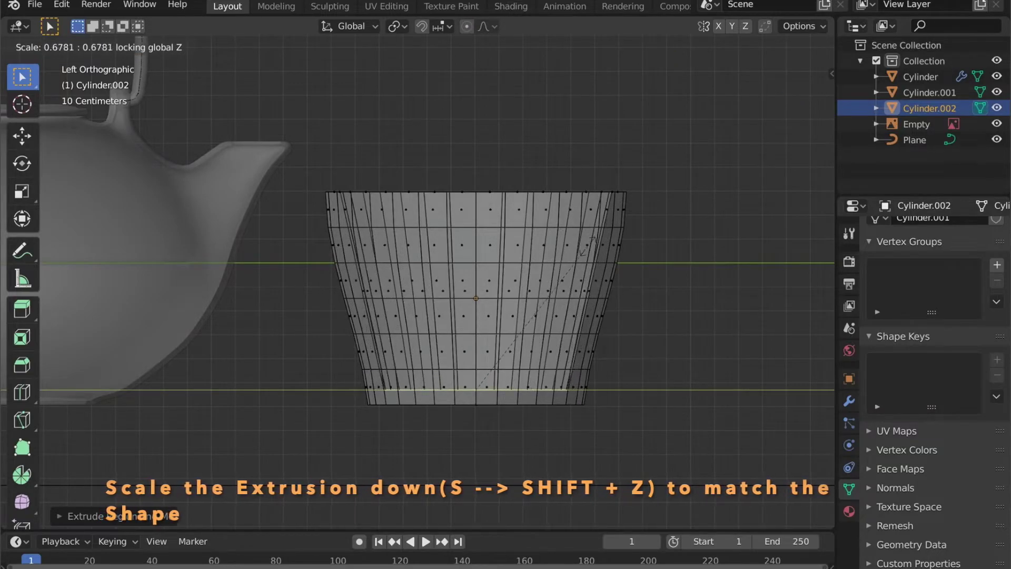
{"action": "left_click", "coordinate": [588, 245]}
- Turn off X-ray, add a centred loop cut around the top of the cup's rim and raise it slightly along Z
{"action": "middle_click_drag", "start_coordinate": [586, 245], "coordinate": [452, 244]}
{"action": "scroll", "coordinate": [451, 244], "scroll_direction": "up", "scroll_amount": 1}
{"action": "key", "text": "Tab"}
{"action": "key", "text": "Tab"}
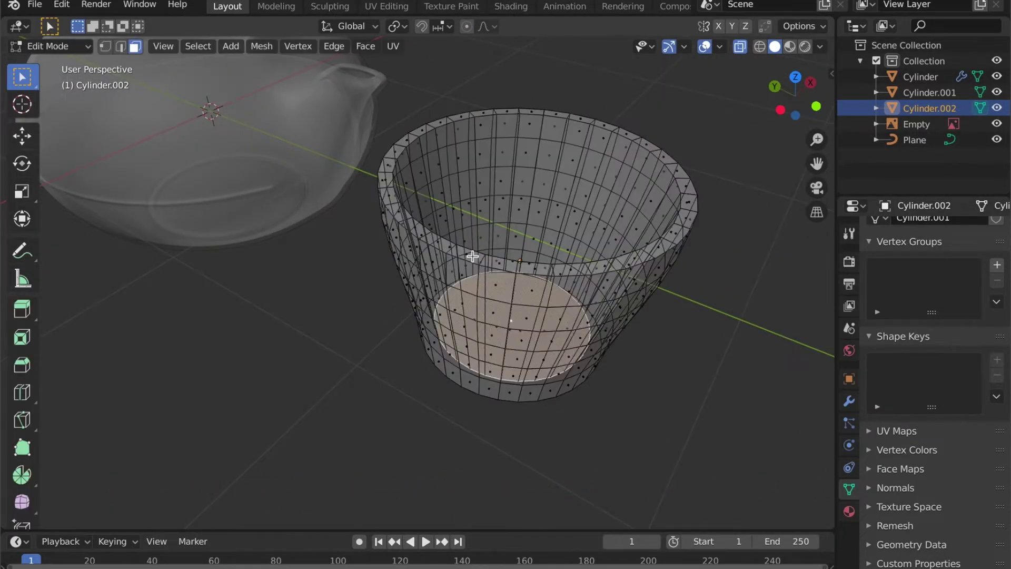
{"action": "key", "text": "alt+z"}
{"action": "left_click", "coordinate": [480, 258]}
{"action": "right_click", "coordinate": [480, 258]}
{"action": "key", "text": "g"}
{"action": "key", "text": "z"}
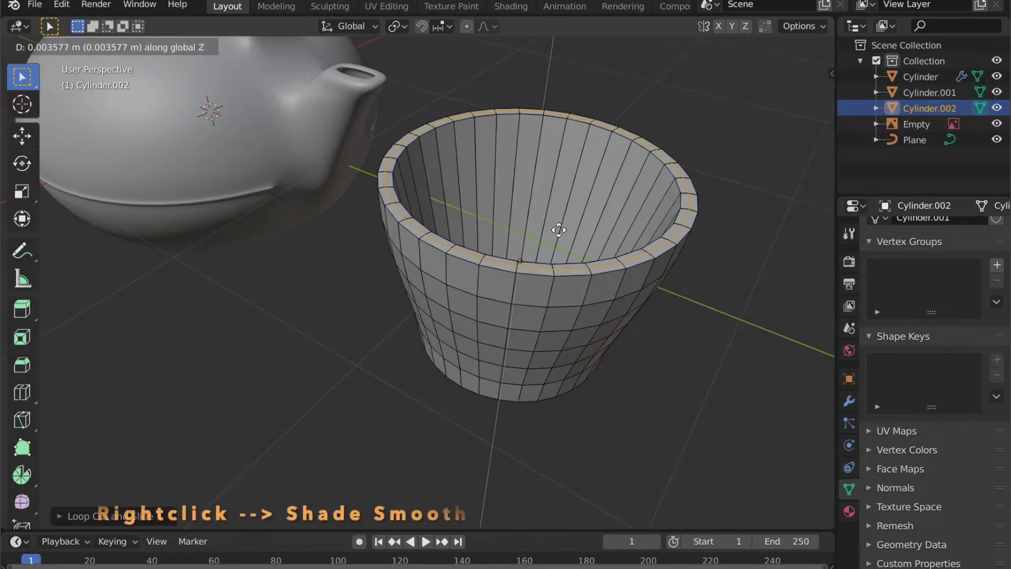
{"action": "left_click", "coordinate": [559, 229]}
- Leave Edit Mode and apply smooth shading to the cup
{"action": "key", "text": "Tab"}
{"action": "right_click", "coordinate": [548, 270]}
{"action": "left_click", "coordinate": [548, 273]}
- Select the cup's bottom face in Edit Mode and scale it to about 0.97
{"action": "middle_click_drag", "start_coordinate": [548, 273], "coordinate": [345, 100]}
{"action": "key", "text": "Tab"}
{"action": "scroll", "coordinate": [425, 316], "scroll_direction": "up", "scroll_amount": 1}
{"action": "key", "text": "3"}
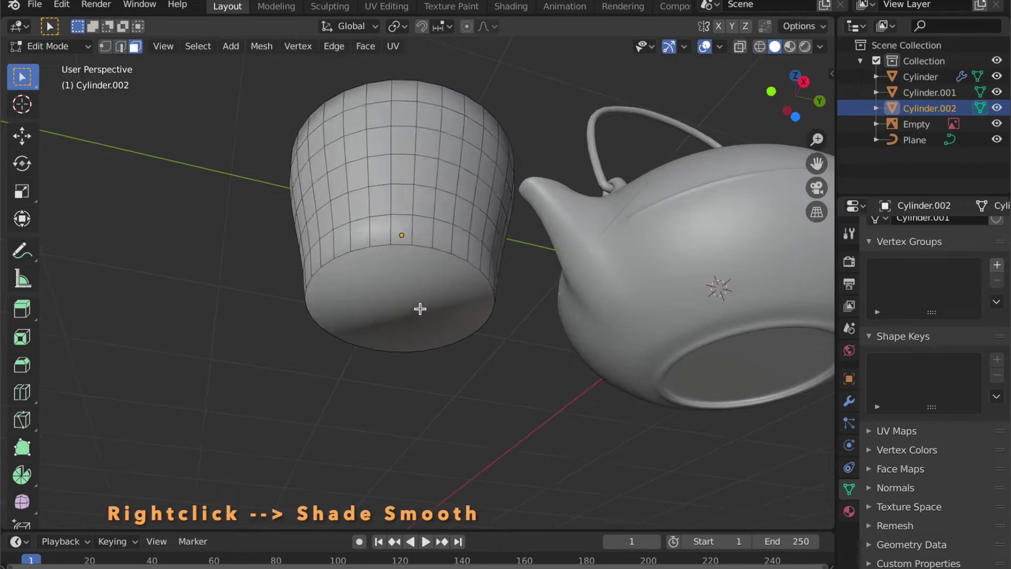
{"action": "left_click", "coordinate": [420, 309]}
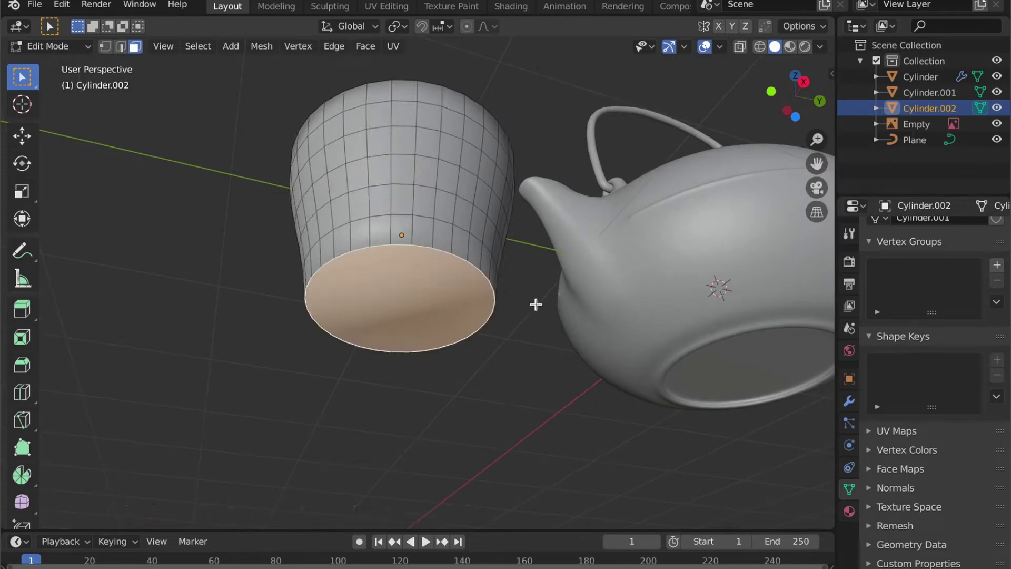
{"action": "left_click", "coordinate": [591, 342]}
- Inset the cup's bottom face by about 0.13 and extrude it down about 0.03 m to start a foot
{"action": "key", "text": "i"}
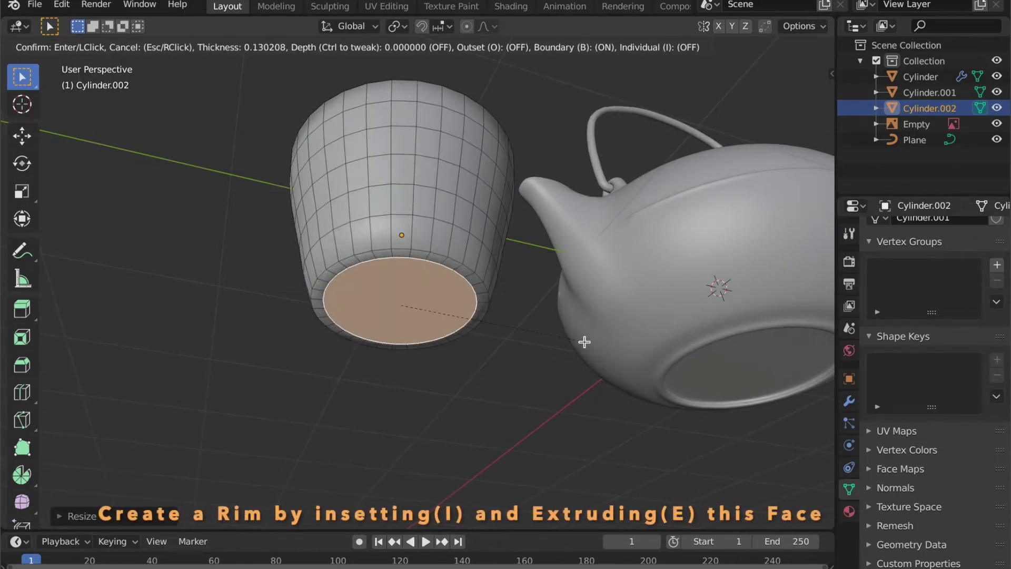
{"action": "left_click", "coordinate": [584, 342]}
{"action": "key", "text": "e"}
{"action": "left_click", "coordinate": [585, 342]}
{"action": "middle_click_drag", "start_coordinate": [585, 342], "coordinate": [562, 366]}
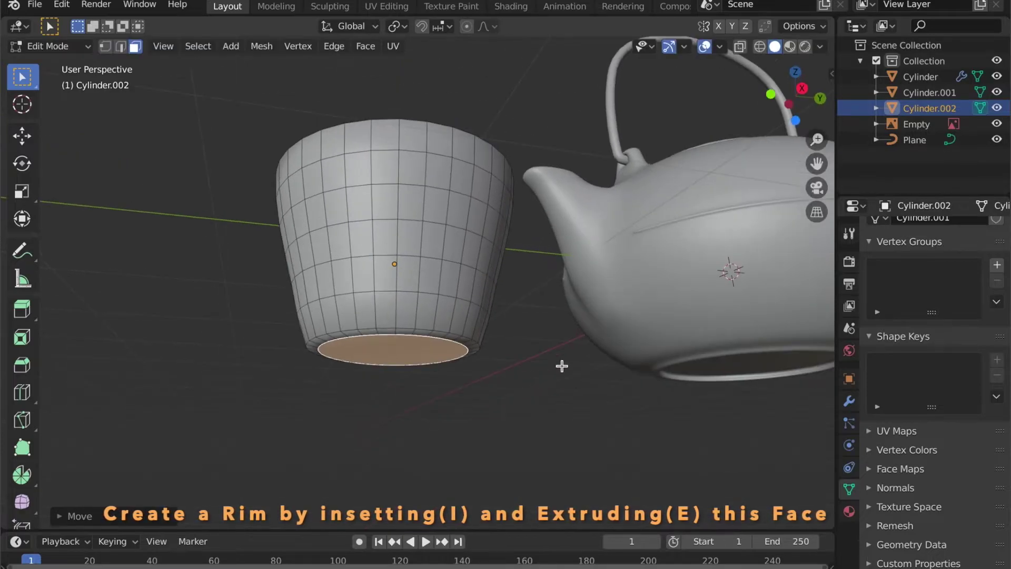
{"action": "key", "text": "e"}
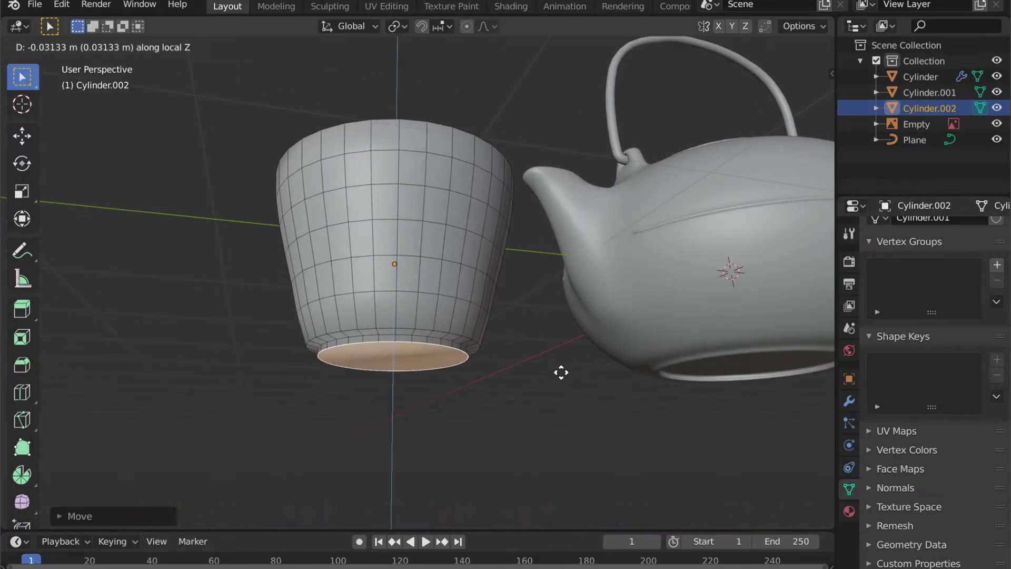
{"action": "left_click", "coordinate": [561, 373]}
- Inset the foot's bottom face again and extrude it up into the cup to leave a foot ring
{"action": "key", "text": "i"}
{"action": "left_click", "coordinate": [555, 374]}
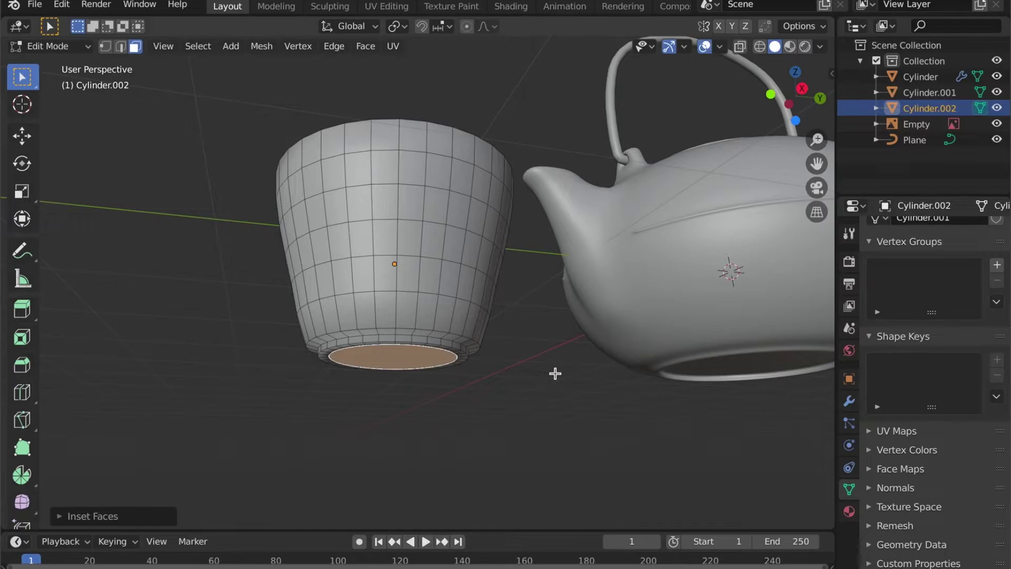
{"action": "key", "text": "e"}
{"action": "left_click", "coordinate": [556, 368]}
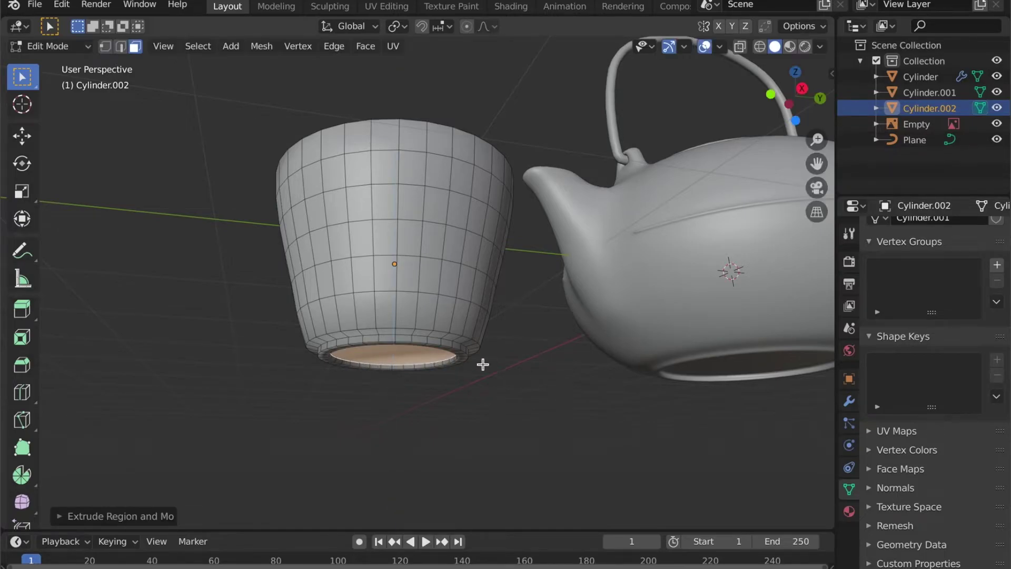
- Select the face loop on the underside of the foot ring and adjust its scale
{"action": "middle_click_drag", "start_coordinate": [483, 363], "coordinate": [425, 278]}
{"action": "left_click", "coordinate": [449, 247], "text": "alt"}
{"action": "key", "text": "s"}
{"action": "left_click", "coordinate": [436, 380]}
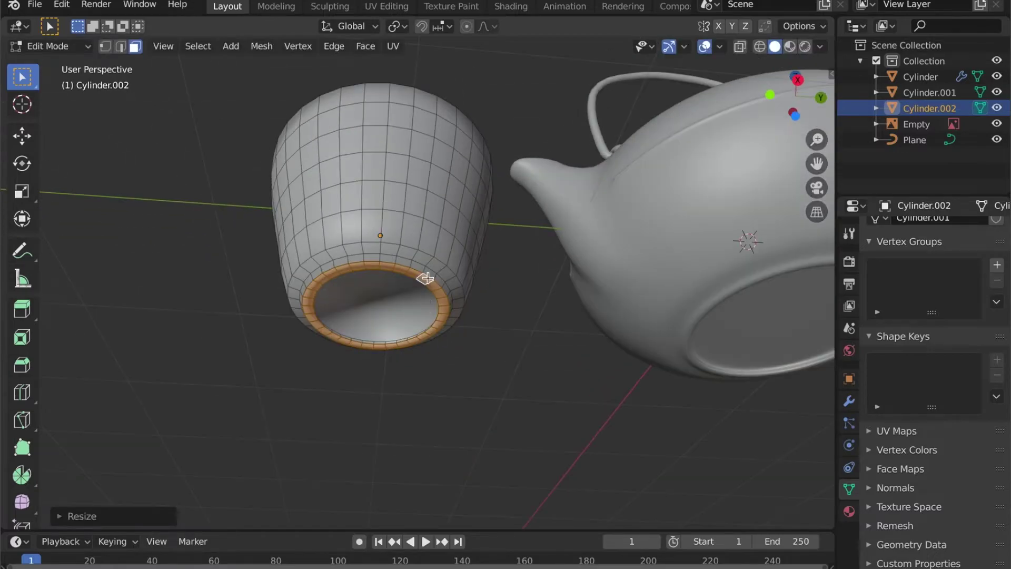
- Add a centred loop cut around the underside of the foot ring and move it along the Z axis
{"action": "key", "text": "ctrl+r"}
{"action": "left_click", "coordinate": [421, 276]}
{"action": "right_click", "coordinate": [437, 347]}
{"action": "middle_click_drag", "start_coordinate": [438, 347], "coordinate": [429, 370]}
{"action": "key", "text": "g"}
{"action": "key", "text": "z"}
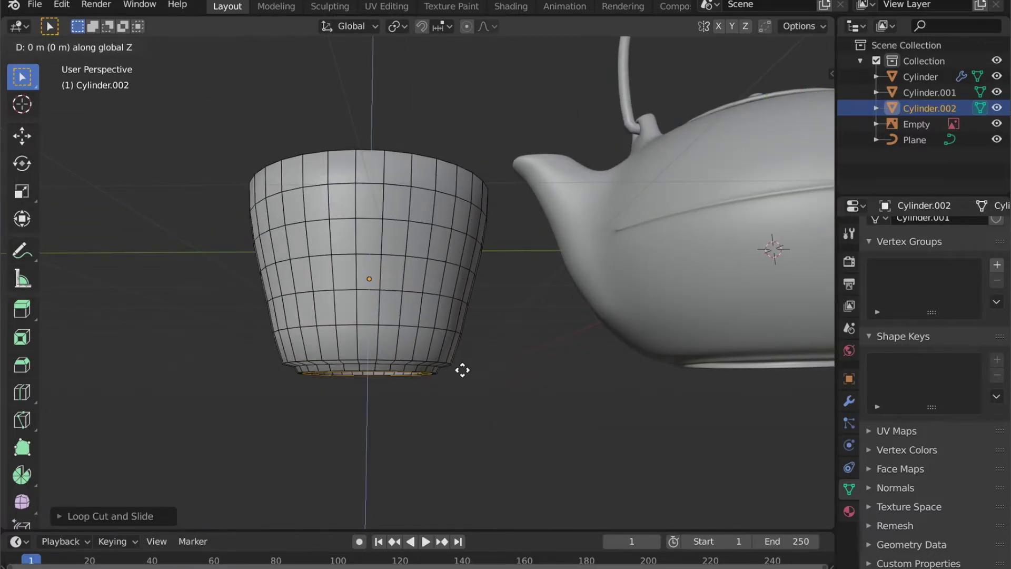
{"action": "left_click", "coordinate": [462, 398]}
- Select the second horizontal edge loop above the cup's foot and scale it slightly outward to round the wall
{"action": "key", "text": "Tab"}
{"action": "scroll", "coordinate": [449, 361], "scroll_direction": "down", "scroll_amount": 1}
{"action": "middle_click_drag", "start_coordinate": [449, 361], "coordinate": [409, 374]}
{"action": "scroll", "coordinate": [409, 374], "scroll_direction": "up", "scroll_amount": 4}
{"action": "key", "text": "Tab"}
{"action": "left_click", "coordinate": [325, 368], "text": "alt"}
{"action": "key", "text": "s"}
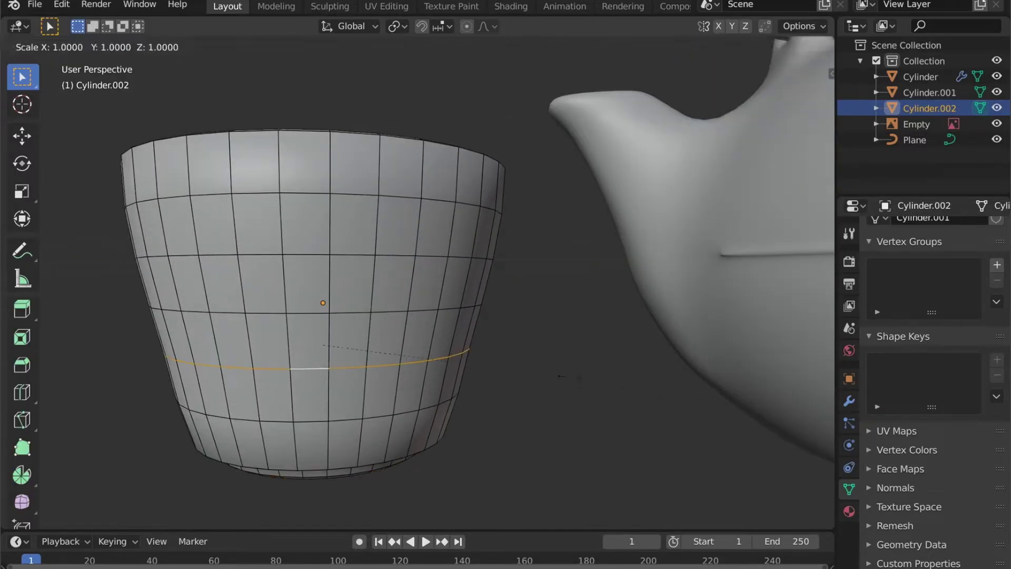
{"action": "left_click", "coordinate": [570, 379]}
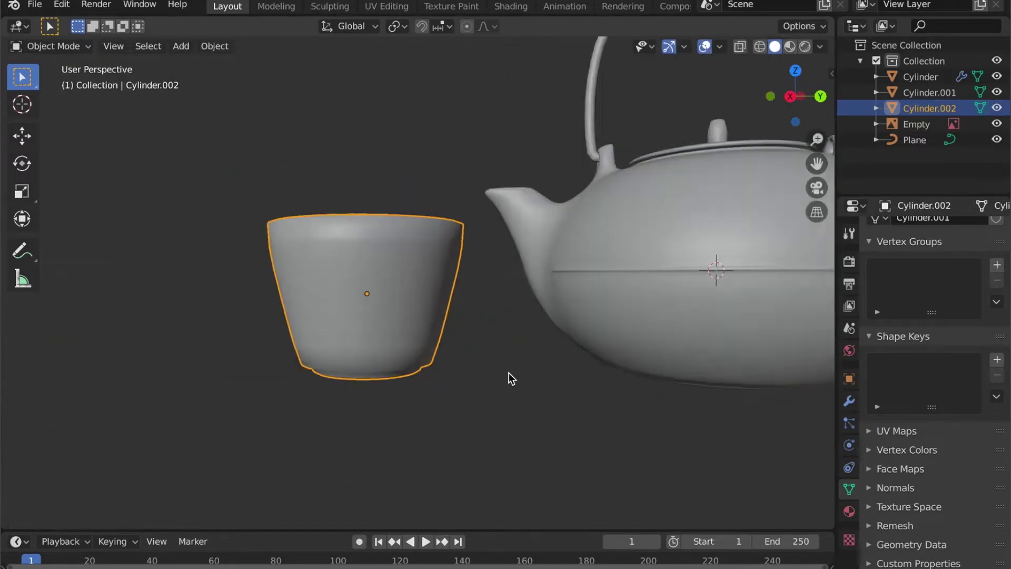
- Scale the whole cup down uniformly to about 0.73 of its size so it suits the teapot
{"action": "middle_click_drag", "start_coordinate": [507, 372], "coordinate": [553, 401]}
{"action": "key", "text": "s"}
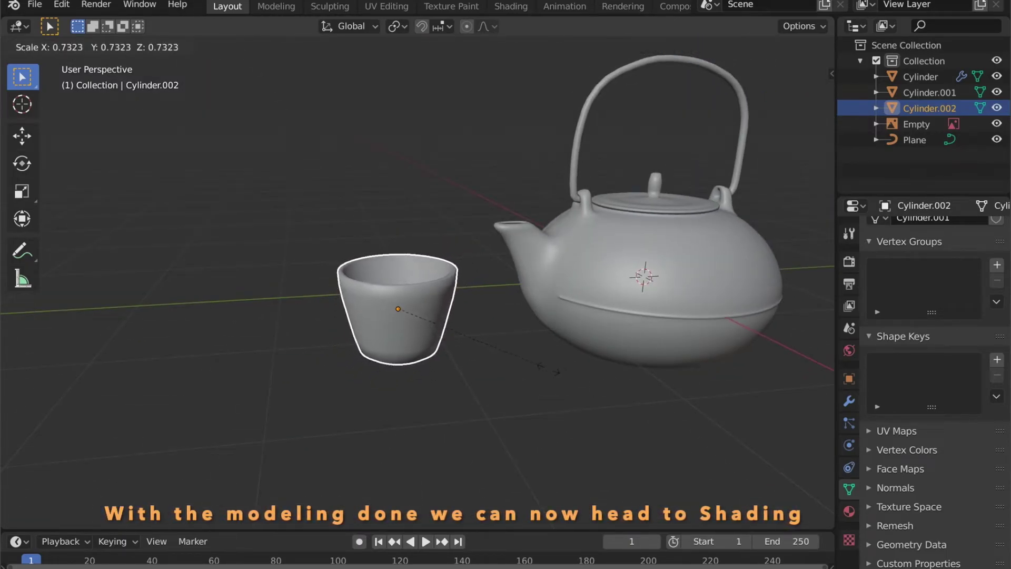
{"action": "left_click", "coordinate": [464, 322]}
{"action": "mouse_move", "coordinate": [465, 323]}
{"action": "middle_mouse_down"}
{"action": "mouse_move", "coordinate": [523, 306]}
{"action": "mouse_move", "coordinate": [528, 405]}
{"action": "mouse_move", "coordinate": [468, 355]}
{"action": "mouse_move", "coordinate": [505, 377]}
{"action": "middle_mouse_up"}
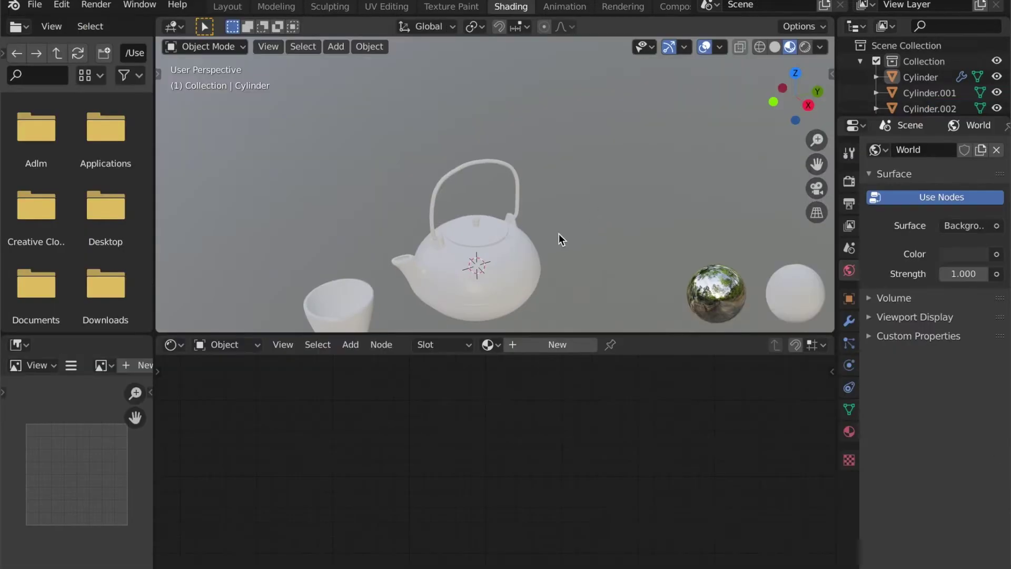
{"action": "scroll", "coordinate": [558, 233], "scroll_direction": "up", "scroll_amount": 3}
{"action": "scroll", "coordinate": [534, 187], "scroll_direction": "down", "scroll_amount": 3}
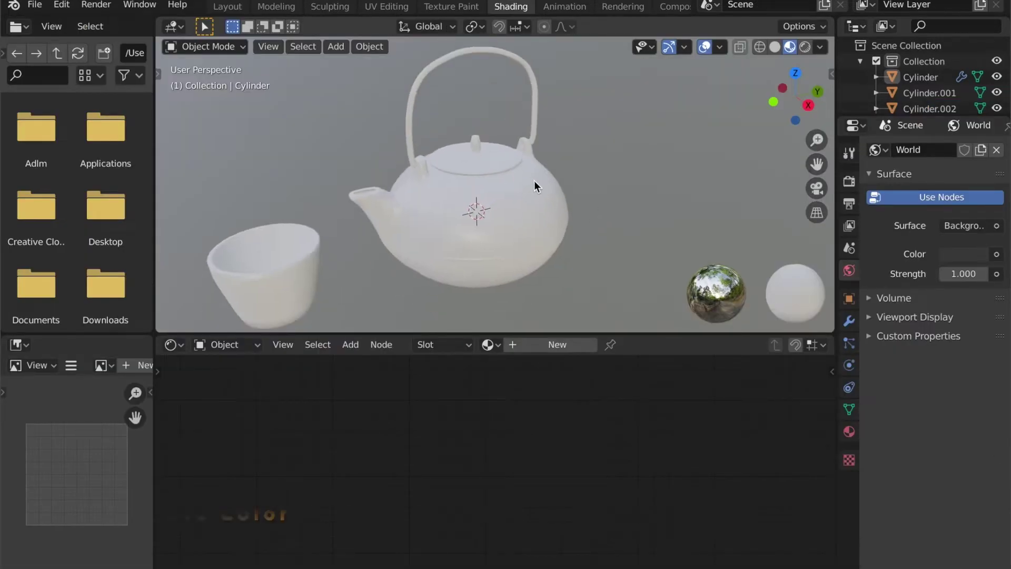
- Create a new material for the teapot body and set its Base Color to black
{"action": "scroll", "coordinate": [529, 192], "scroll_direction": "up", "scroll_amount": 3}
{"action": "left_click", "coordinate": [528, 194]}
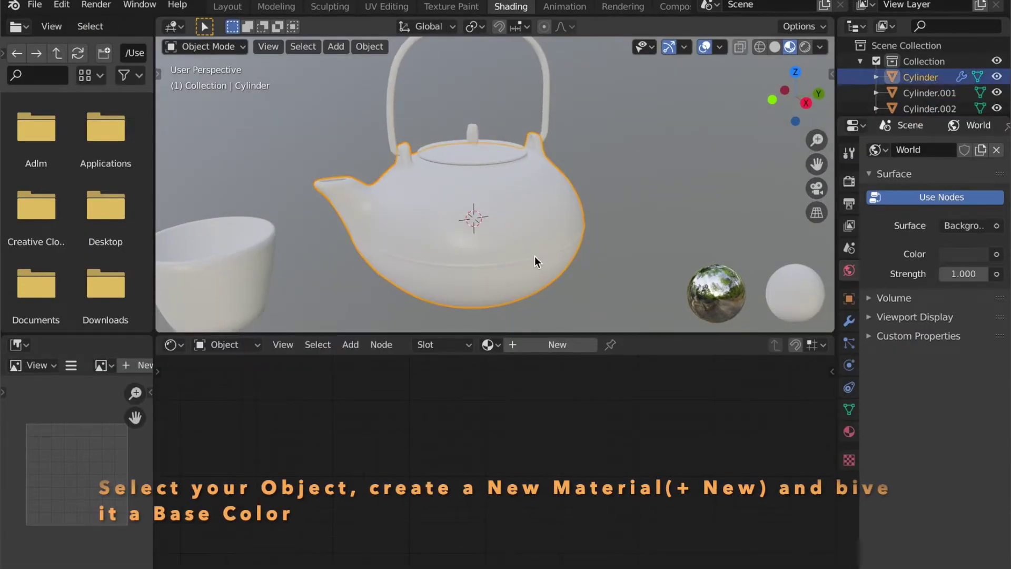
{"action": "left_click", "coordinate": [513, 344]}
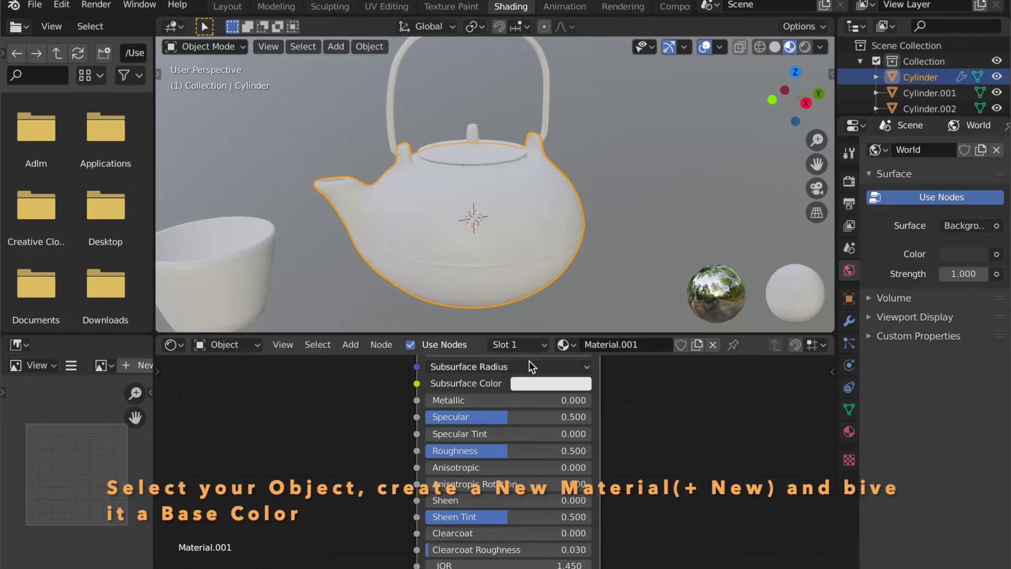
{"action": "middle_click_drag", "start_coordinate": [626, 417], "coordinate": [623, 477]}
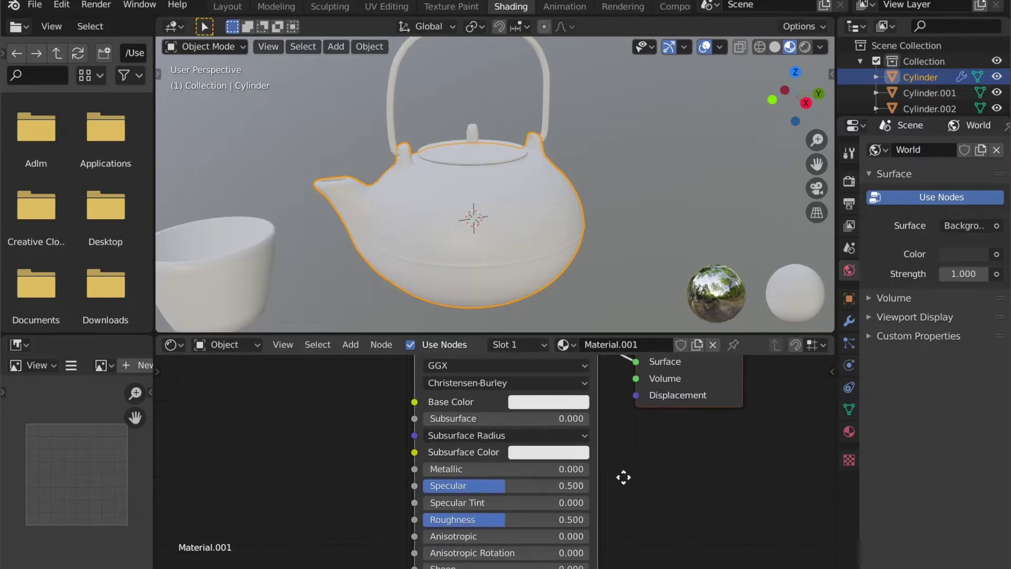
{"action": "left_click", "coordinate": [561, 400]}
{"action": "left_click_drag", "start_coordinate": [639, 238], "coordinate": [640, 294]}
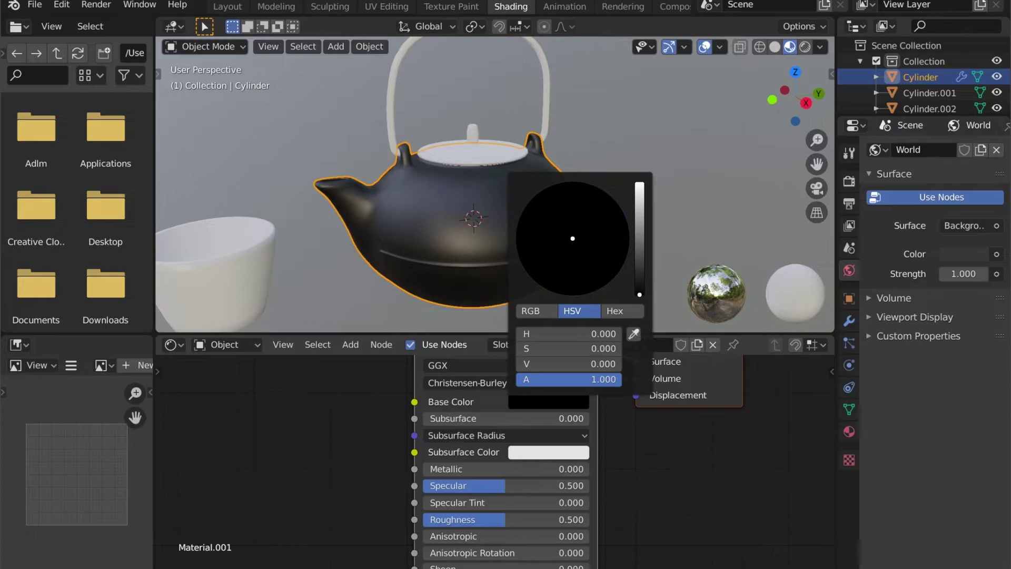
- Assign the existing Material.001 to the teapot lid
{"action": "left_click", "coordinate": [476, 152]}
{"action": "left_click", "coordinate": [491, 345]}
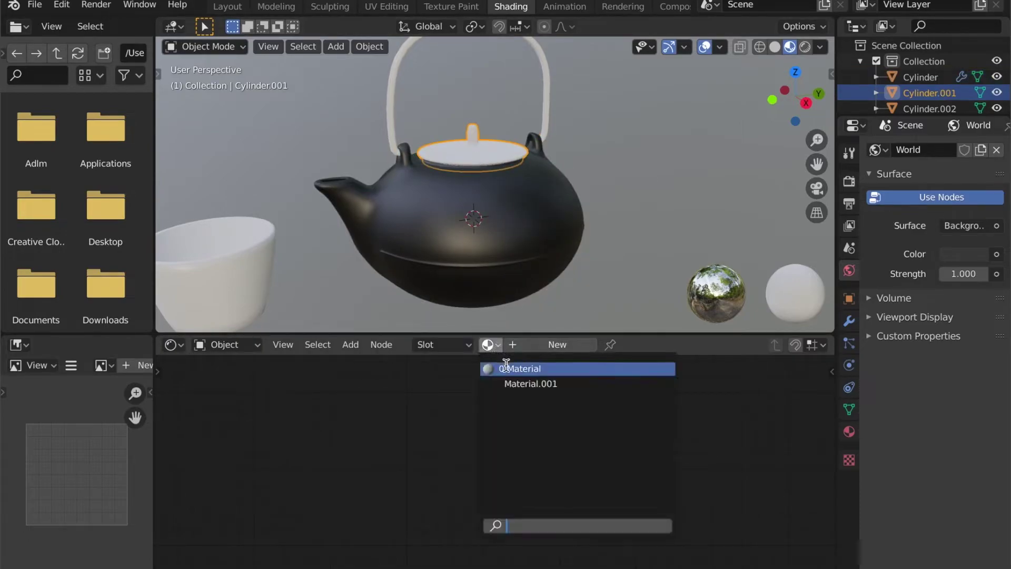
{"action": "left_click", "coordinate": [517, 387]}
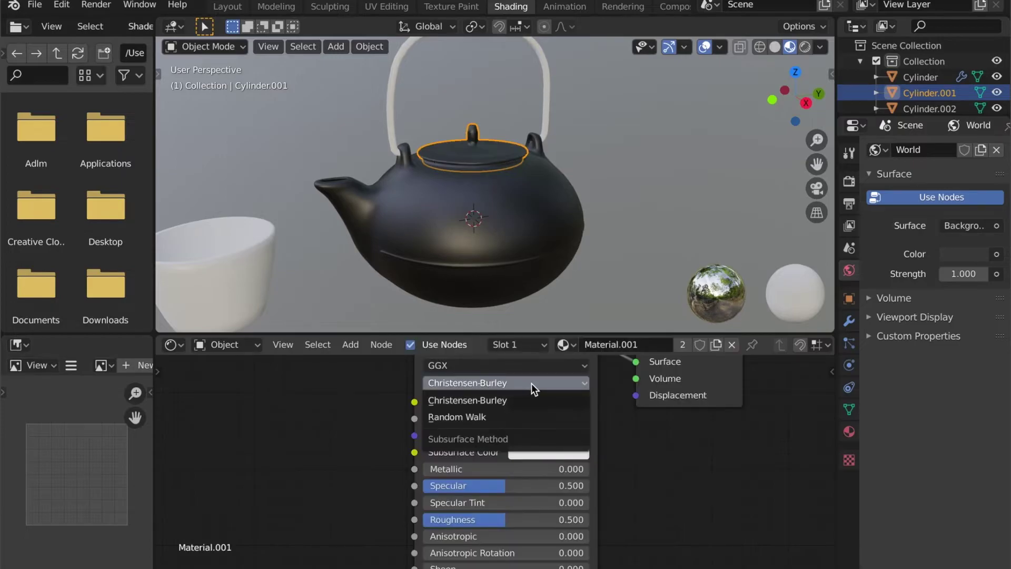
{"action": "left_click", "coordinate": [607, 249]}
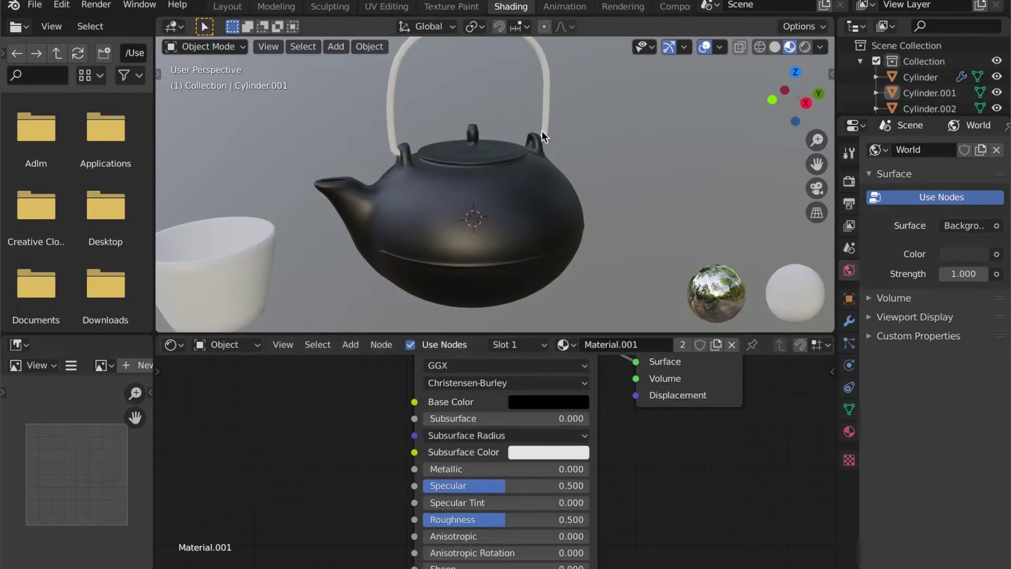
- Create a separate new material for the handle with a dark grey Base Color and a Metallic value of 1
{"action": "left_click", "coordinate": [546, 99]}
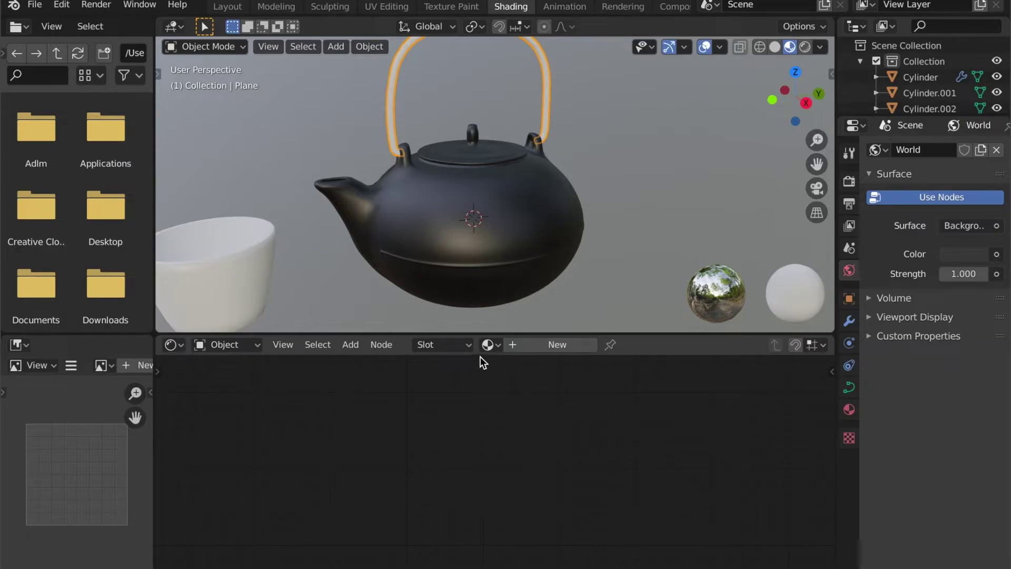
{"action": "left_click", "coordinate": [508, 345]}
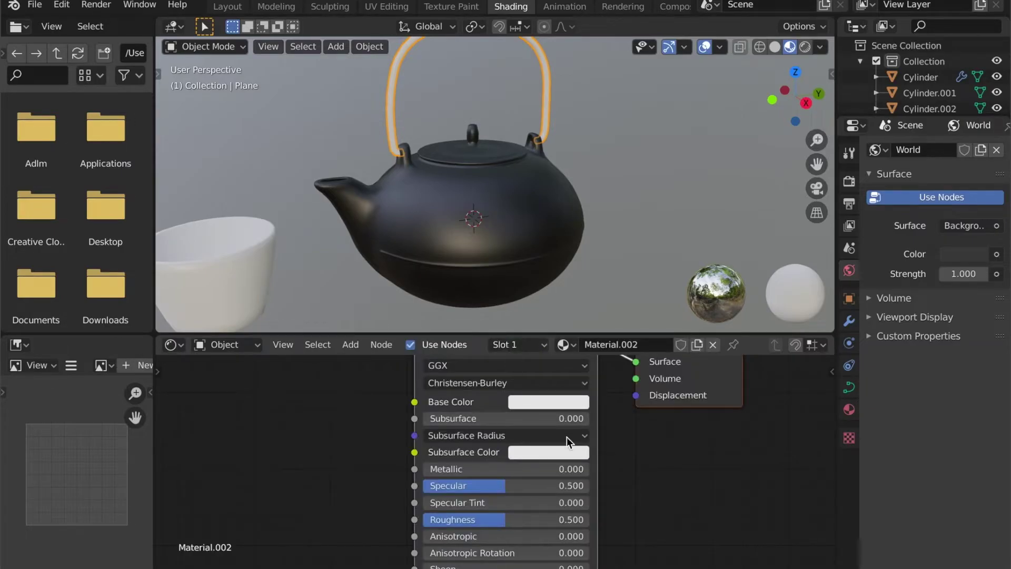
{"action": "middle_click_drag", "start_coordinate": [593, 468], "coordinate": [592, 523]}
{"action": "left_click", "coordinate": [568, 465]}
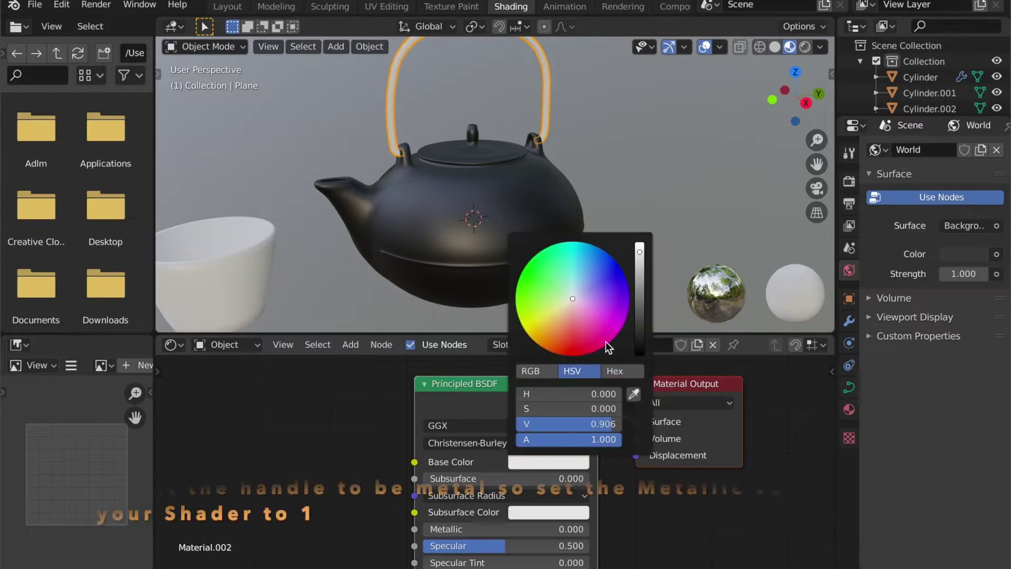
{"action": "left_click_drag", "start_coordinate": [643, 273], "coordinate": [640, 325]}
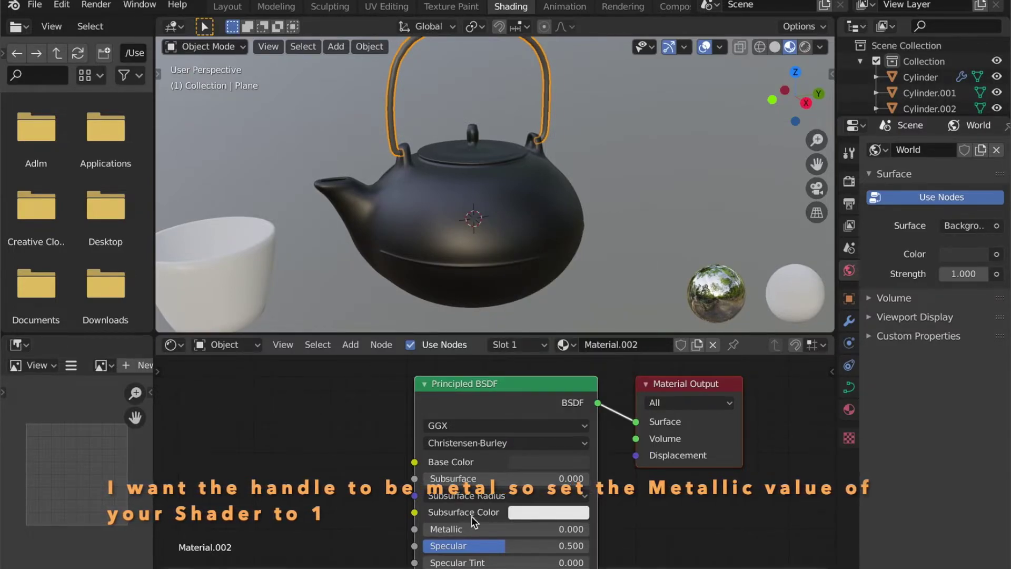
{"action": "left_click_drag", "start_coordinate": [472, 528], "coordinate": [584, 528]}
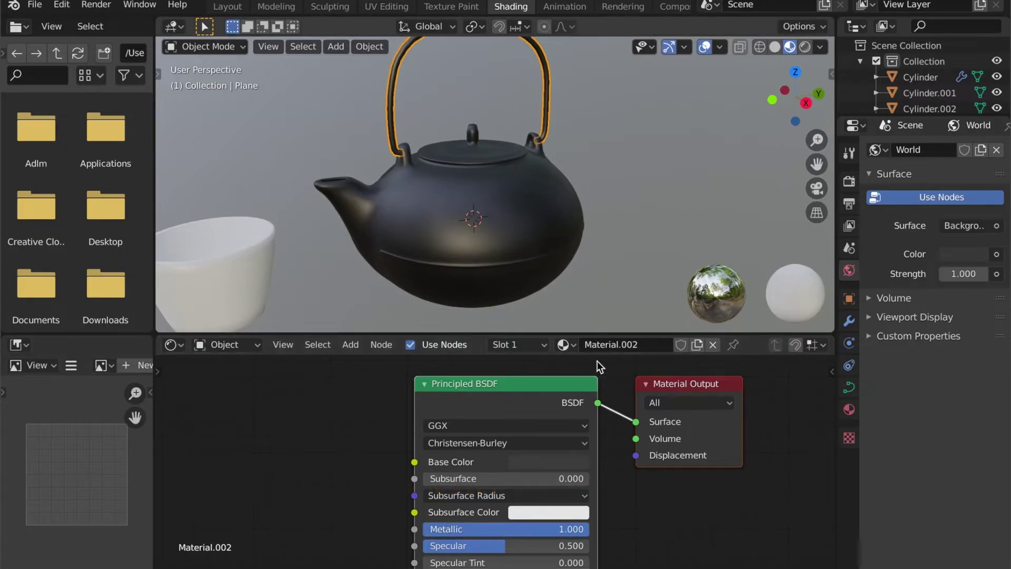
{"action": "left_click", "coordinate": [637, 229]}
{"action": "middle_click_drag", "start_coordinate": [614, 239], "coordinate": [589, 231]}
{"action": "middle_click_drag", "start_coordinate": [283, 264], "coordinate": [349, 258], "text": "shift"}
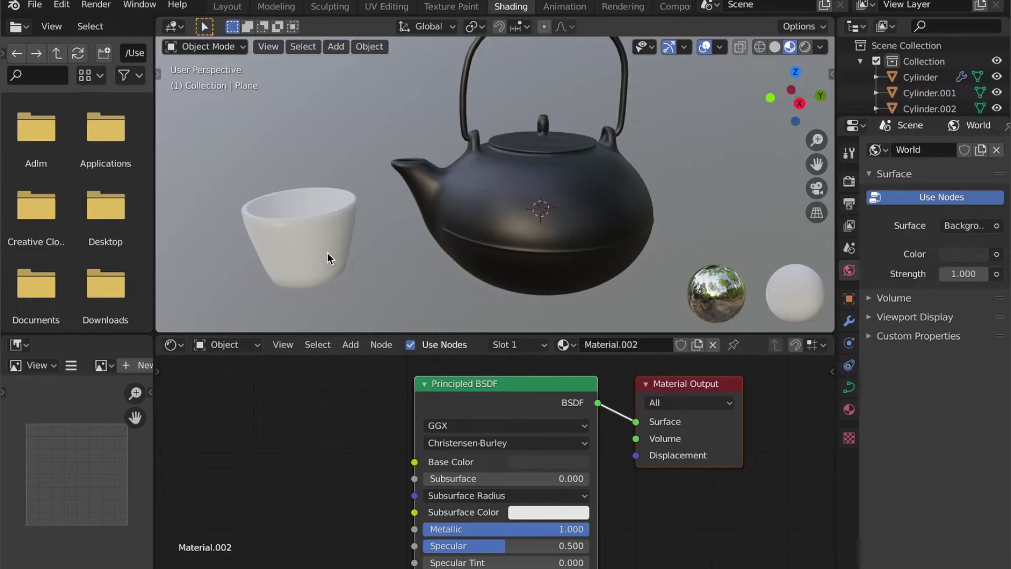
{"action": "left_click", "coordinate": [327, 252]}
{"action": "left_click", "coordinate": [489, 345]}
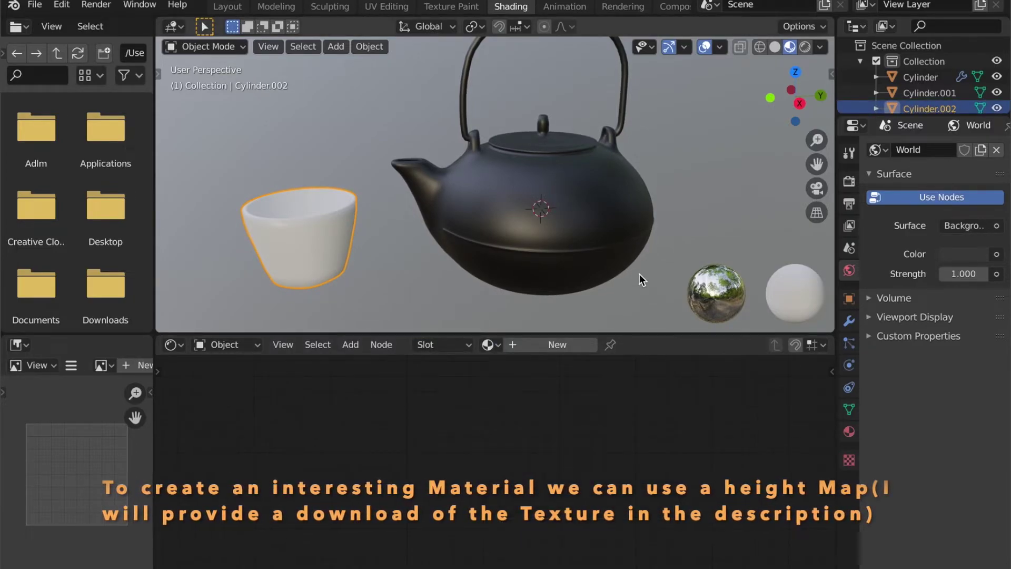
- Add an Image Texture node to the teapot body's material and place it before the Principled BSDF
{"action": "left_click", "coordinate": [596, 216]}
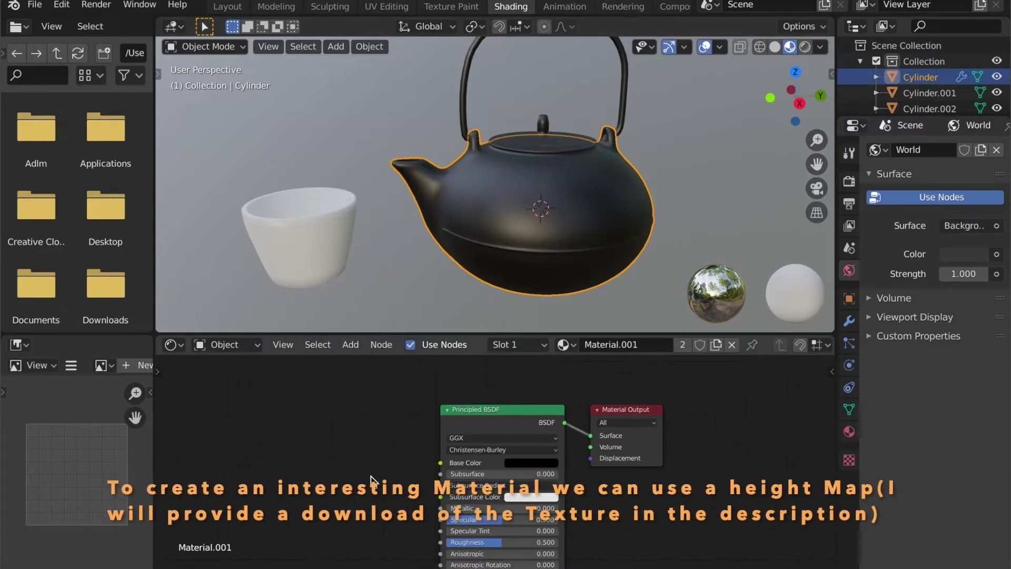
{"action": "scroll", "coordinate": [415, 463], "scroll_direction": "down", "scroll_amount": 2}
{"action": "key", "text": "shift+a"}
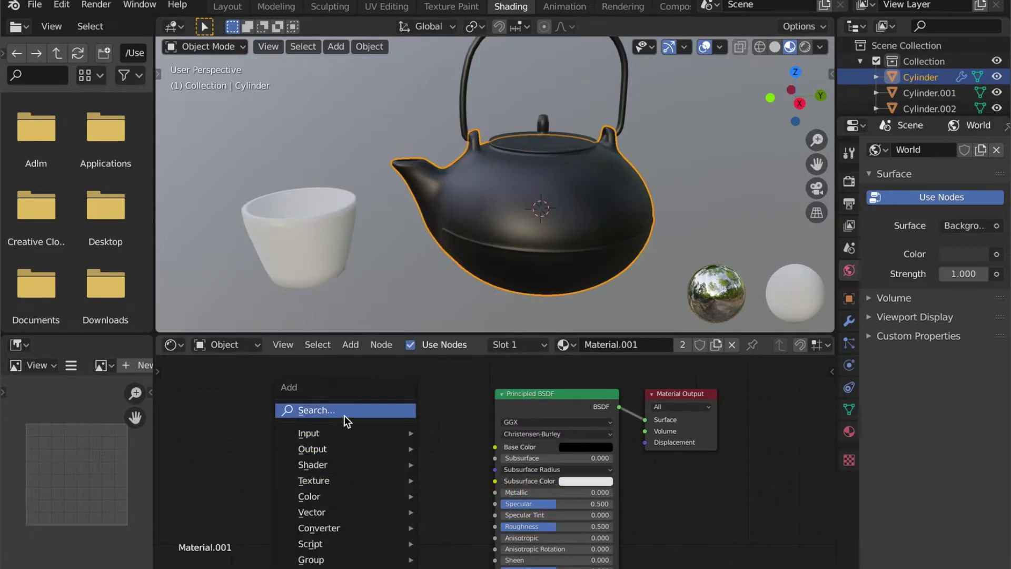
{"action": "left_click", "coordinate": [344, 414]}
{"action": "type", "text": "im"}
{"action": "left_click", "coordinate": [364, 426]}
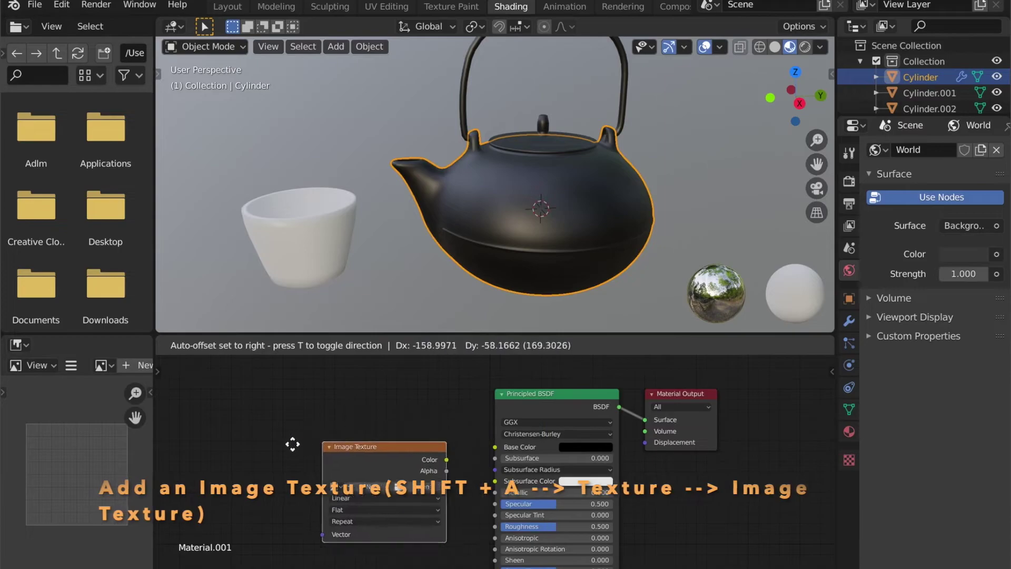
{"action": "left_click", "coordinate": [274, 441]}
- Add a Texture Coordinate node before the Image Texture node, leaving space between them
{"action": "scroll", "coordinate": [273, 440], "scroll_direction": "down", "scroll_amount": 2}
{"action": "middle_click_drag", "start_coordinate": [270, 447], "coordinate": [407, 447]}
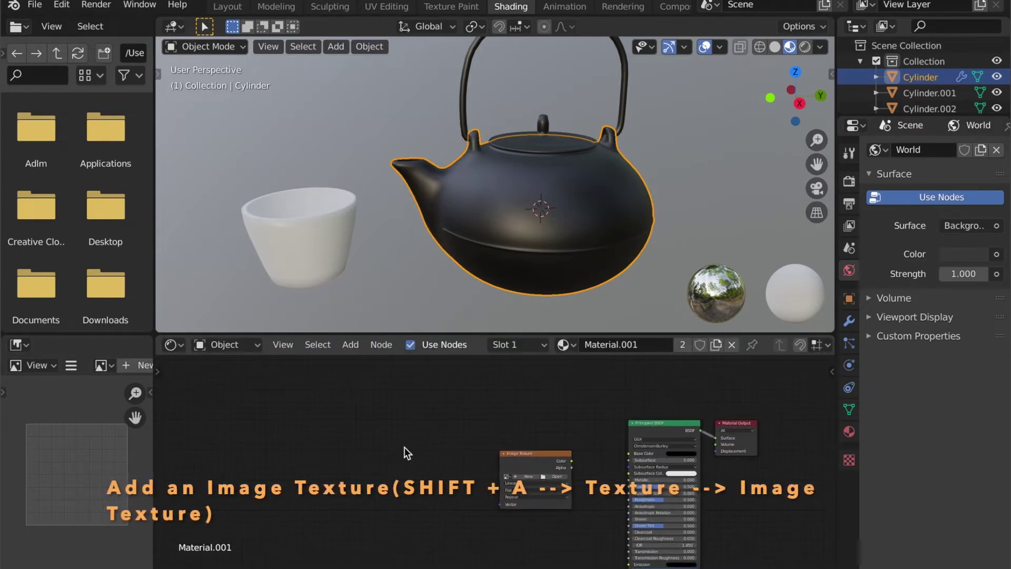
{"action": "key", "text": "shift+a"}
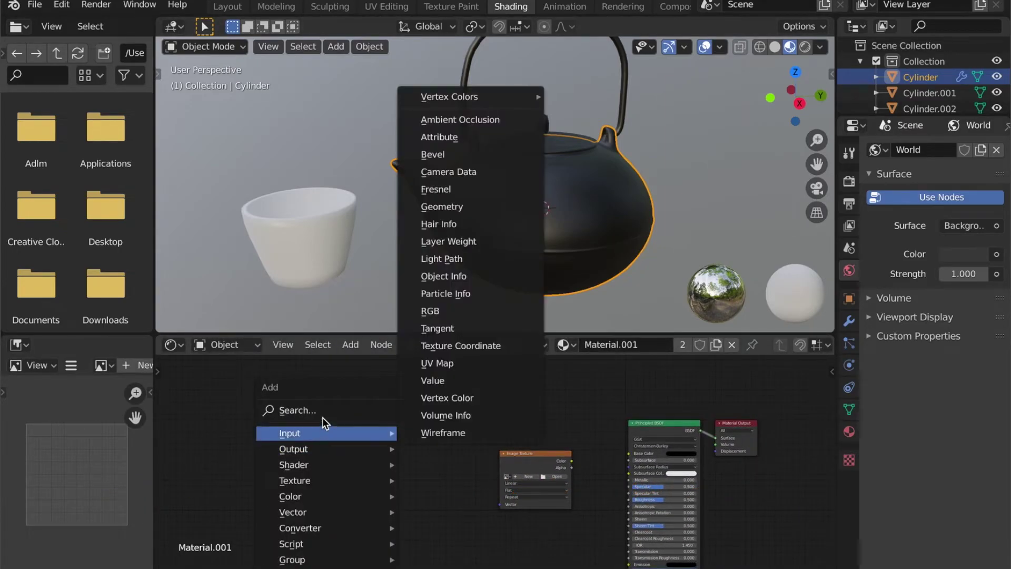
{"action": "left_click", "coordinate": [322, 411]}
{"action": "type", "text": "tex"}
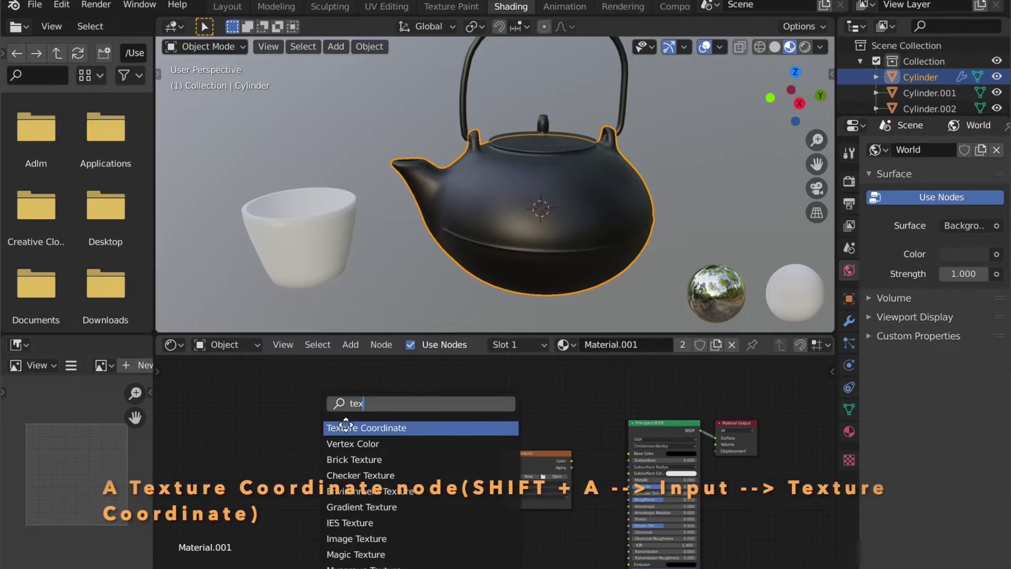
{"action": "left_click", "coordinate": [337, 427]}
{"action": "left_click", "coordinate": [337, 453]}
- Add a Mapping node between the Texture Coordinate and Image Texture nodes
{"action": "key", "text": "shift+a"}
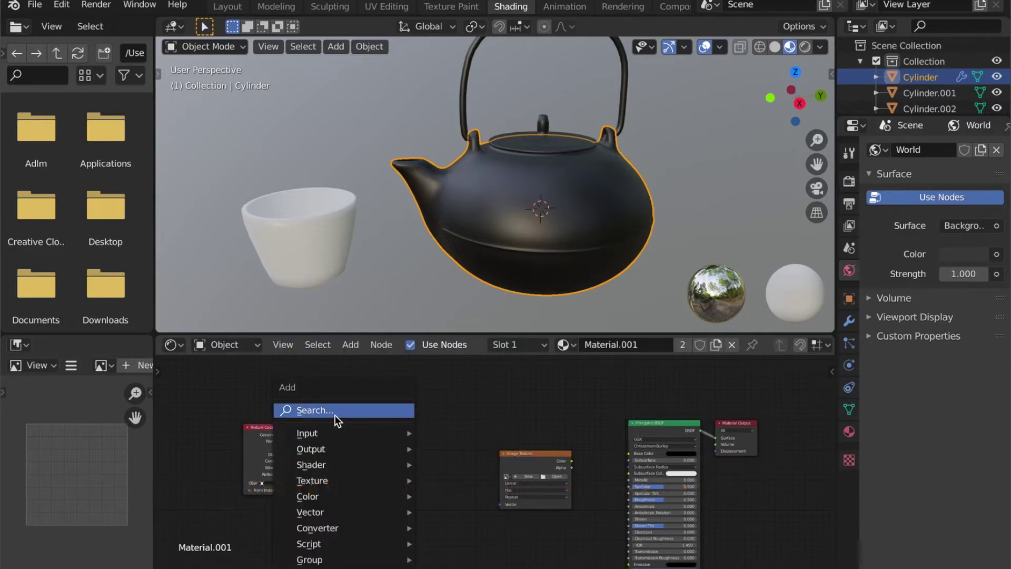
{"action": "left_click", "coordinate": [335, 415]}
{"action": "type", "text": "mapp"}
{"action": "left_click", "coordinate": [348, 427]}
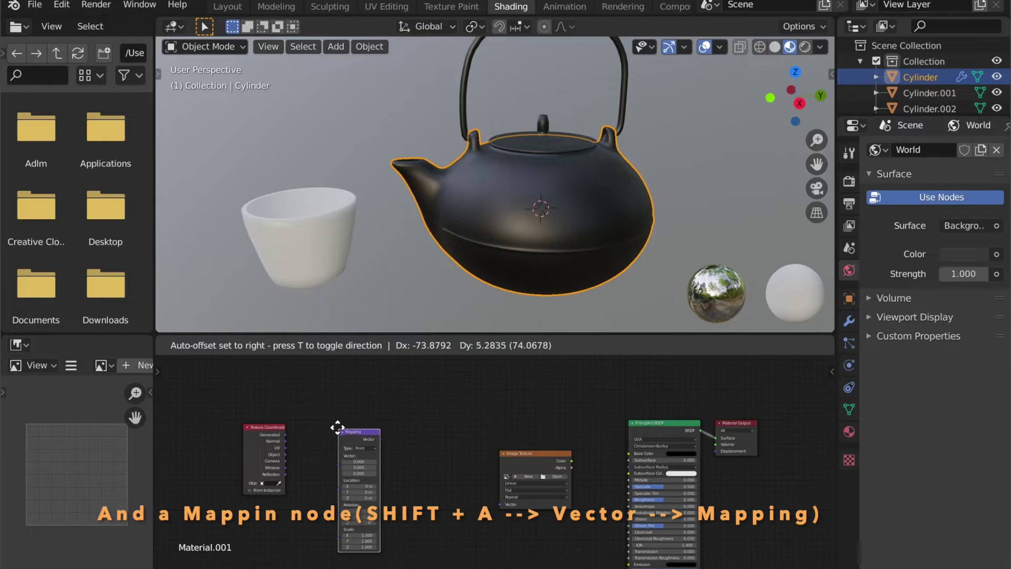
{"action": "left_click", "coordinate": [314, 421]}
- Connect the UV output to the Mapping node's Vector input, and the Mapping output to the Image Texture's Vector input
{"action": "scroll", "coordinate": [294, 475], "scroll_direction": "up", "scroll_amount": 2}
{"action": "middle_click_drag", "start_coordinate": [293, 475], "coordinate": [451, 446]}
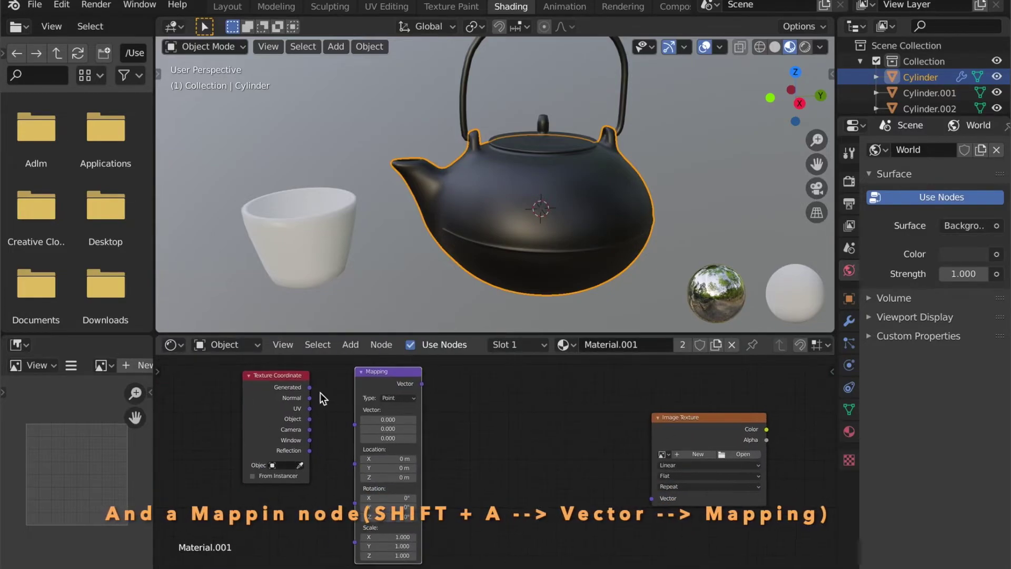
{"action": "left_click", "coordinate": [307, 413]}
{"action": "left_click_drag", "start_coordinate": [309, 408], "coordinate": [356, 425]}
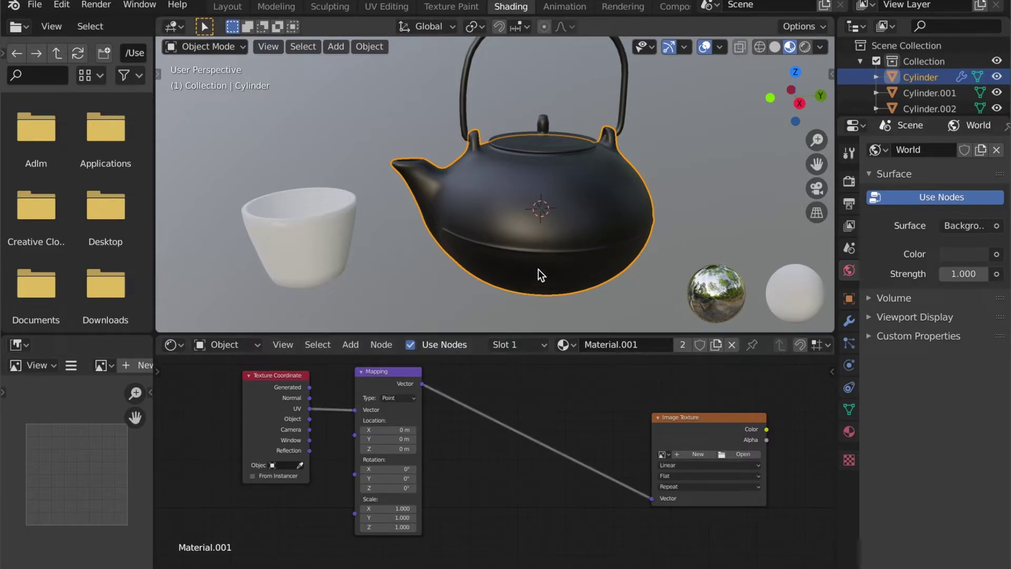
- Apply all transforms to the teapot body, the lid and the handle
{"action": "key", "text": "Tab"}
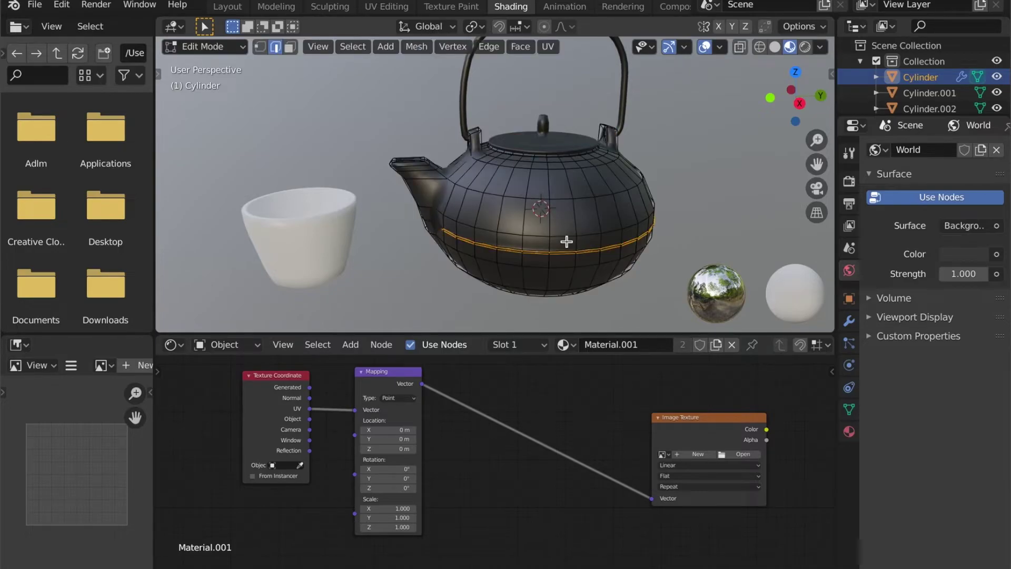
{"action": "key", "text": "Tab"}
{"action": "key", "text": "ctrl+a"}
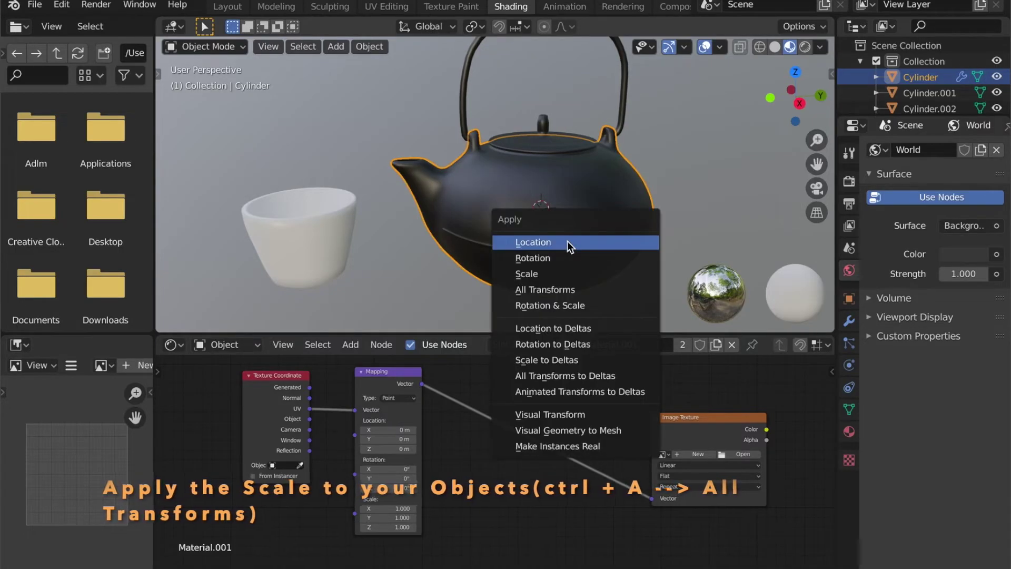
{"action": "left_click", "coordinate": [543, 289]}
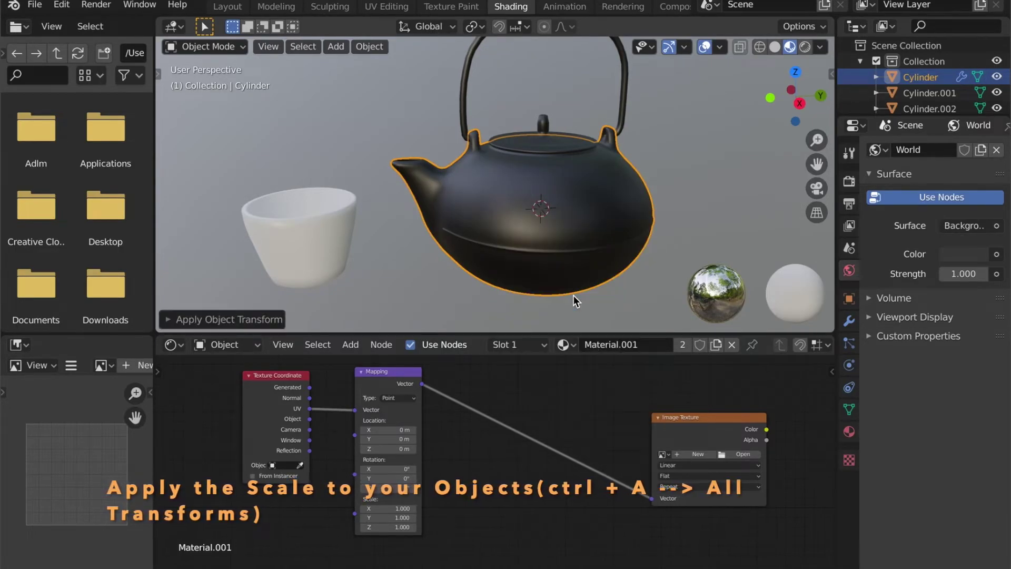
{"action": "left_click", "coordinate": [548, 147]}
{"action": "key", "text": "ctrl+a"}
{"action": "left_click", "coordinate": [548, 147]}
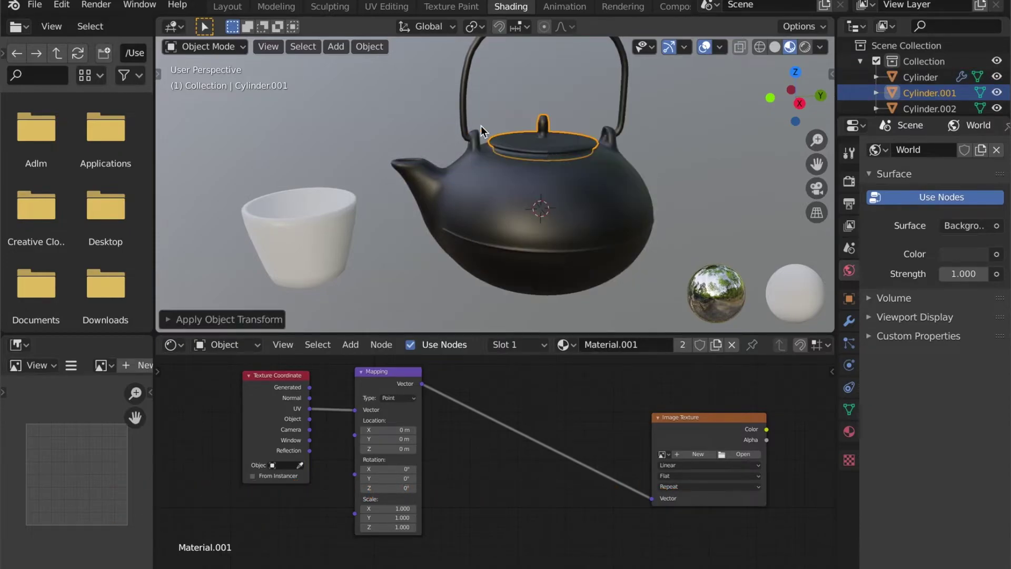
{"action": "left_click", "coordinate": [463, 110]}
{"action": "key", "text": "ctrl+a"}
{"action": "left_click", "coordinate": [464, 110]}
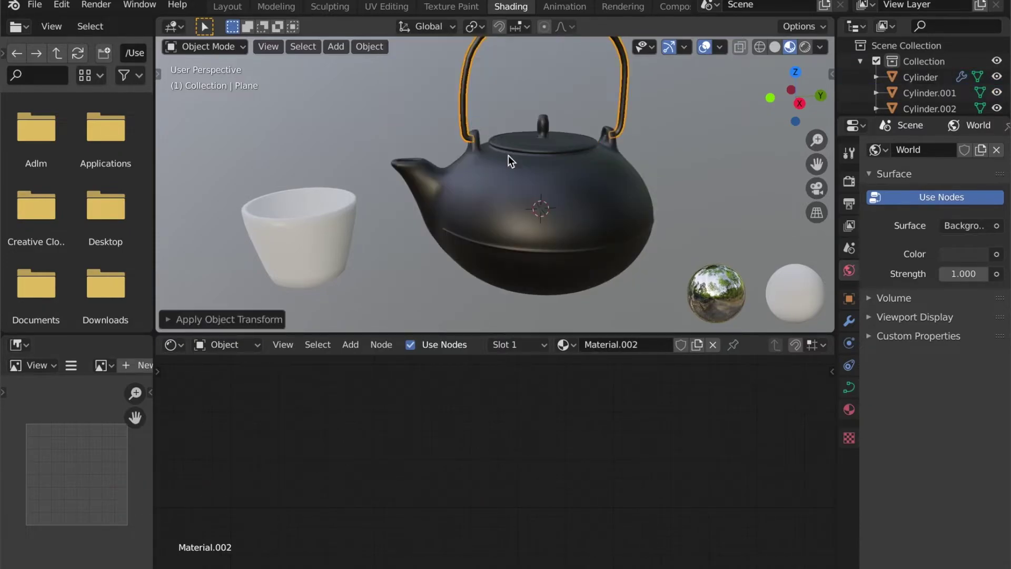
- Unwrap the entire teapot body mesh with Smart UV Project, using an Angle Limit of 66 and an Island Margin of 0
{"action": "left_click", "coordinate": [544, 193]}
{"action": "key", "text": "Tab"}
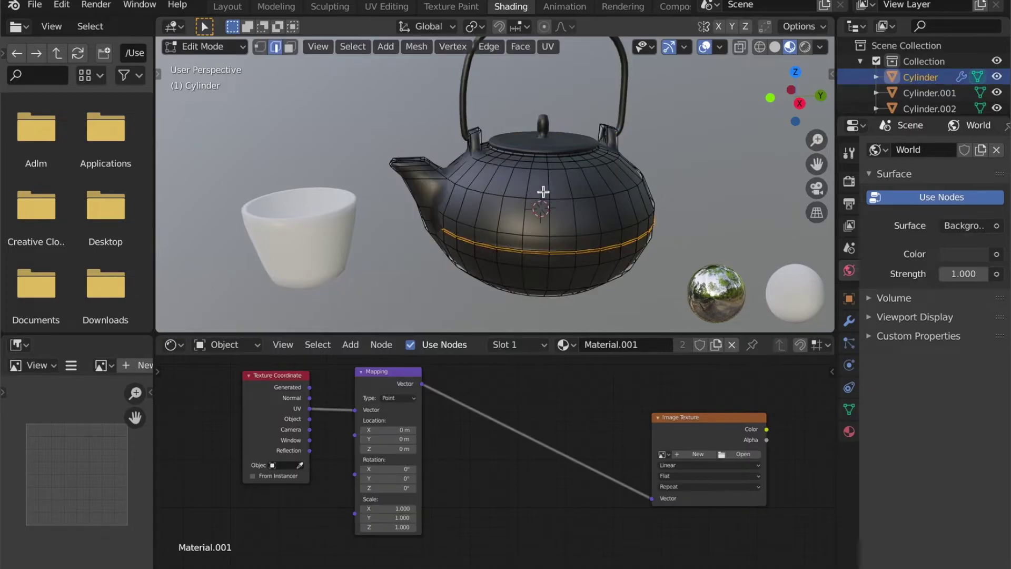
{"action": "key", "text": "a"}
{"action": "key", "text": "u"}
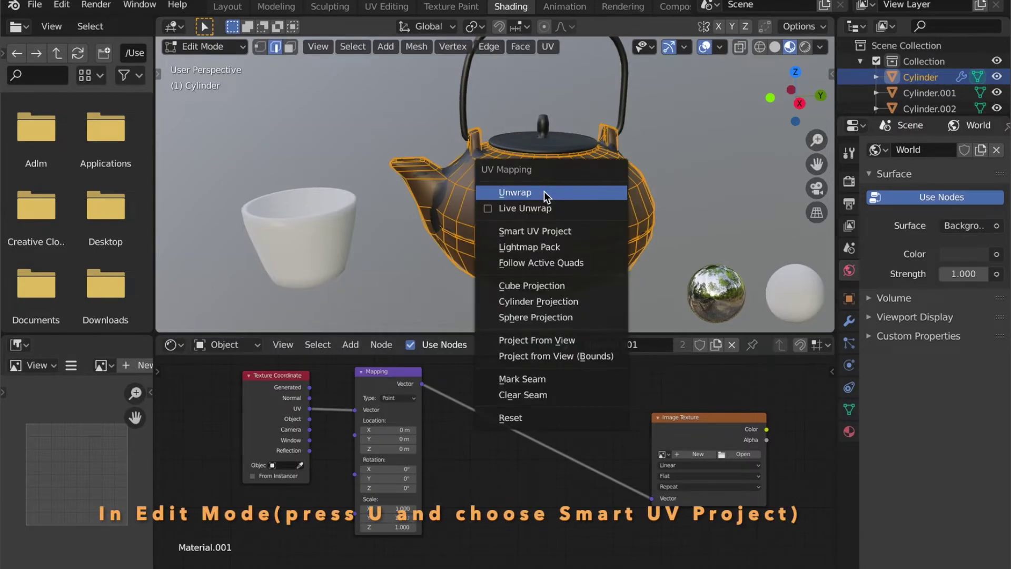
{"action": "left_click", "coordinate": [549, 232]}
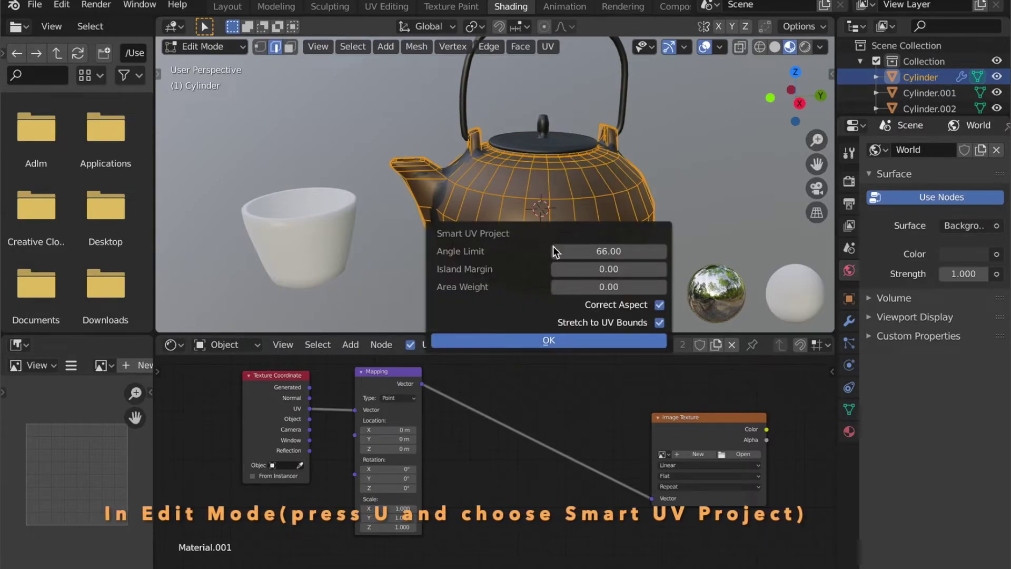
{"action": "left_click", "coordinate": [577, 341]}
{"action": "middle_click_drag", "start_coordinate": [542, 514], "coordinate": [417, 503]}
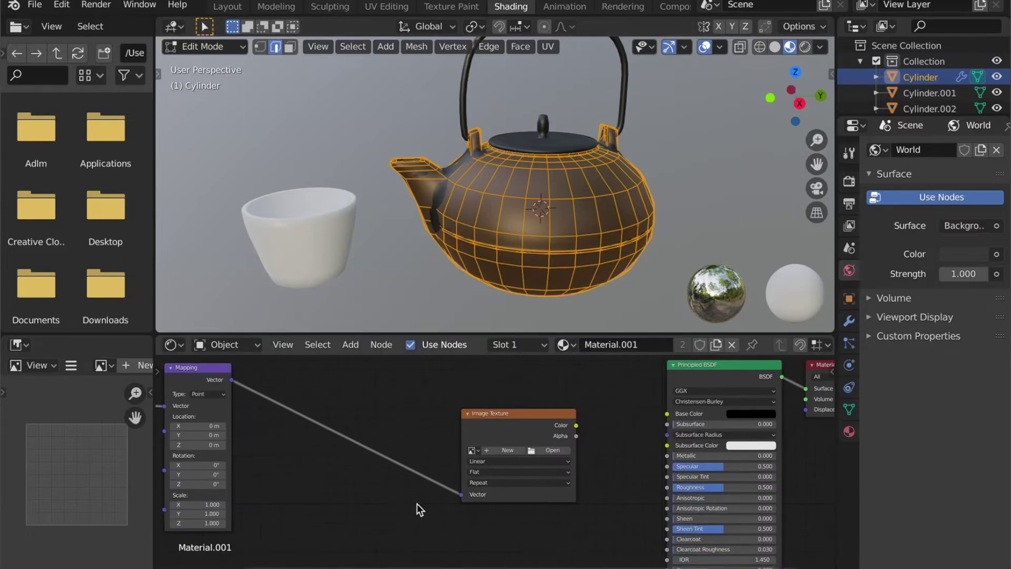
- Load Dot_Height.png from the Desktop's Textures/Dots folder into the Image Texture node
{"action": "left_click", "coordinate": [546, 447]}
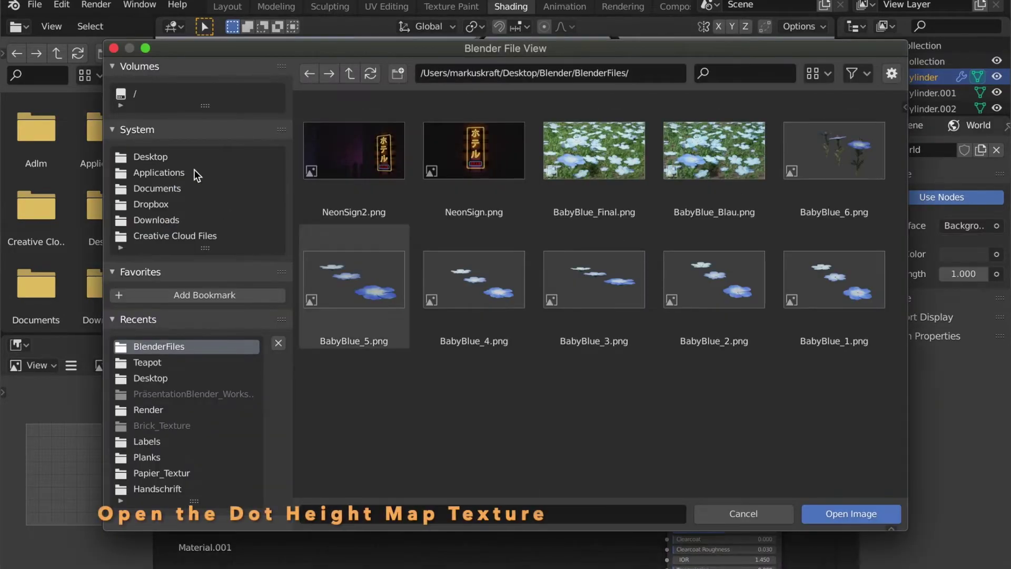
{"action": "left_click", "coordinate": [147, 156]}
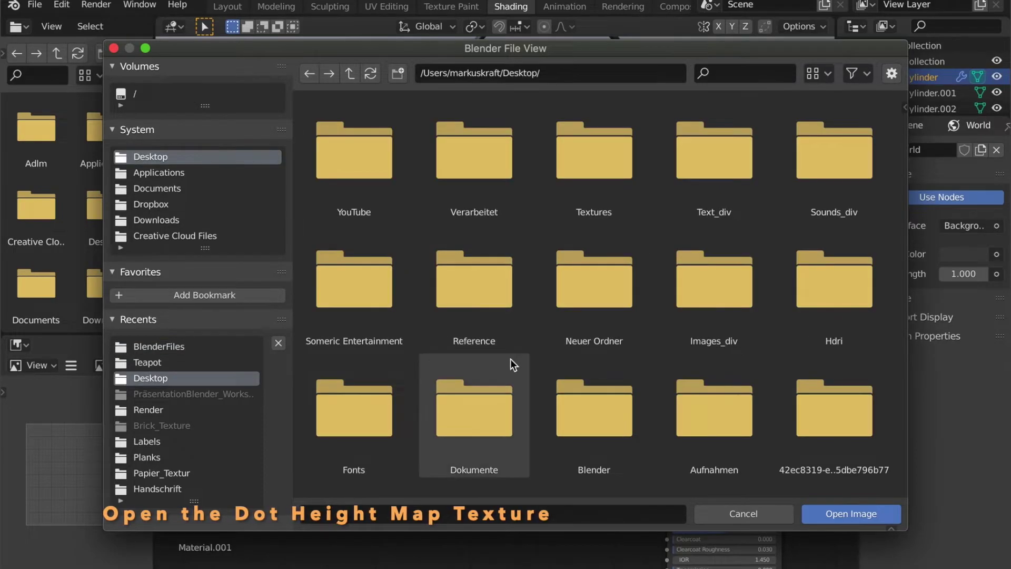
{"action": "scroll", "coordinate": [548, 380], "scroll_direction": "down", "scroll_amount": 2}
{"action": "scroll", "coordinate": [591, 310], "scroll_direction": "up", "scroll_amount": 2}
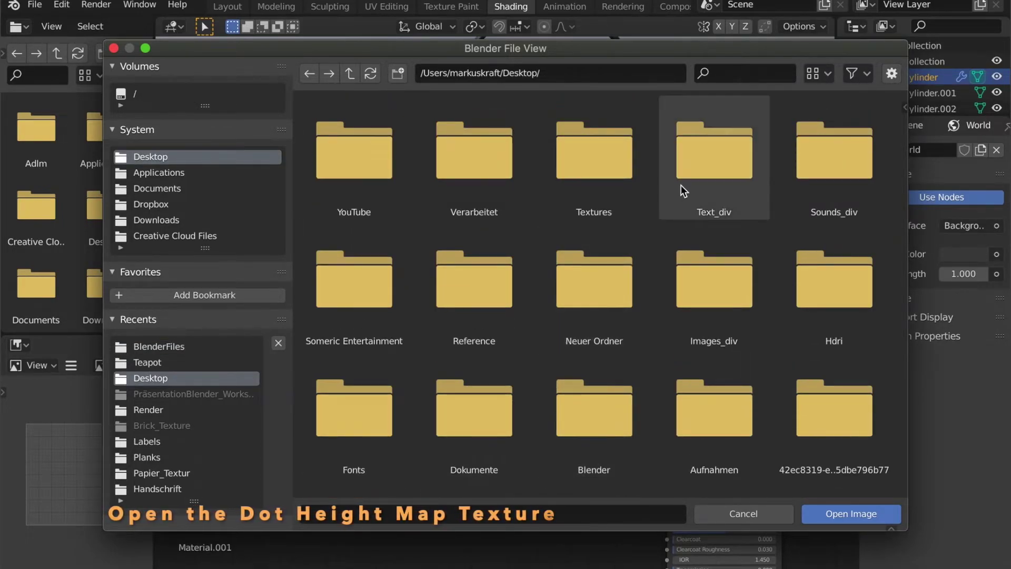
{"action": "left_click", "coordinate": [593, 174]}
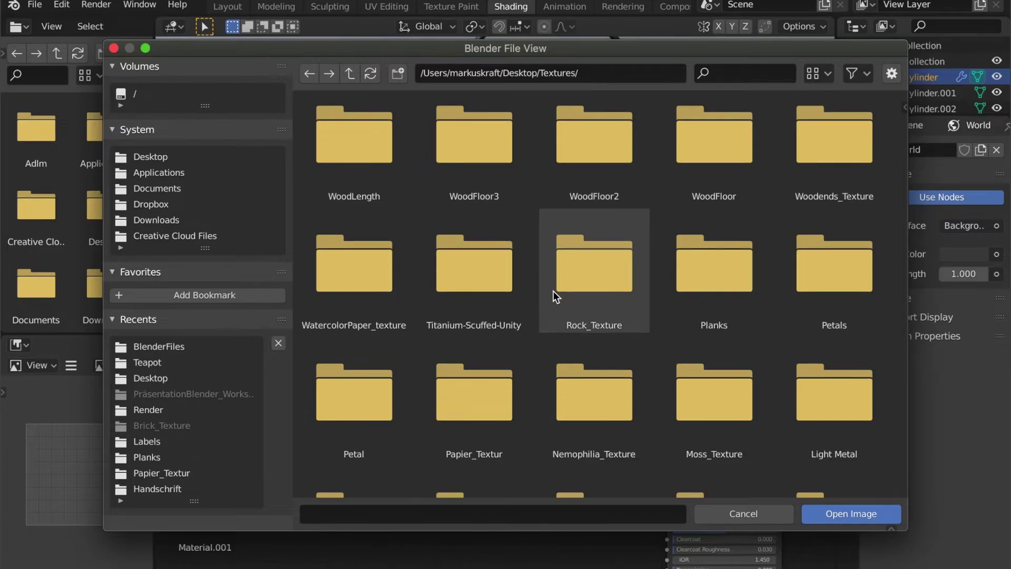
{"action": "scroll", "coordinate": [553, 291], "scroll_direction": "down", "scroll_amount": 6}
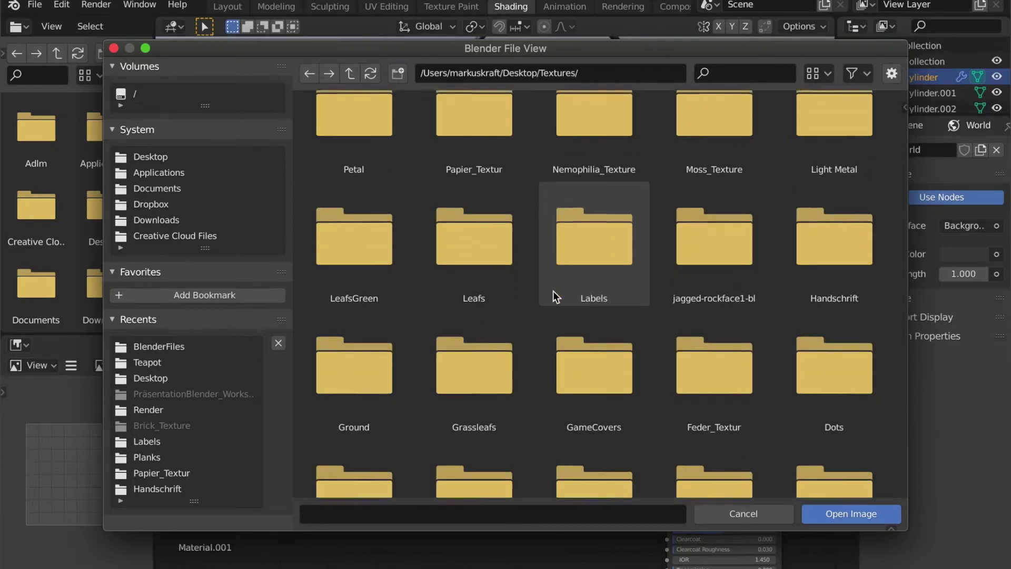
{"action": "left_click", "coordinate": [864, 251]}
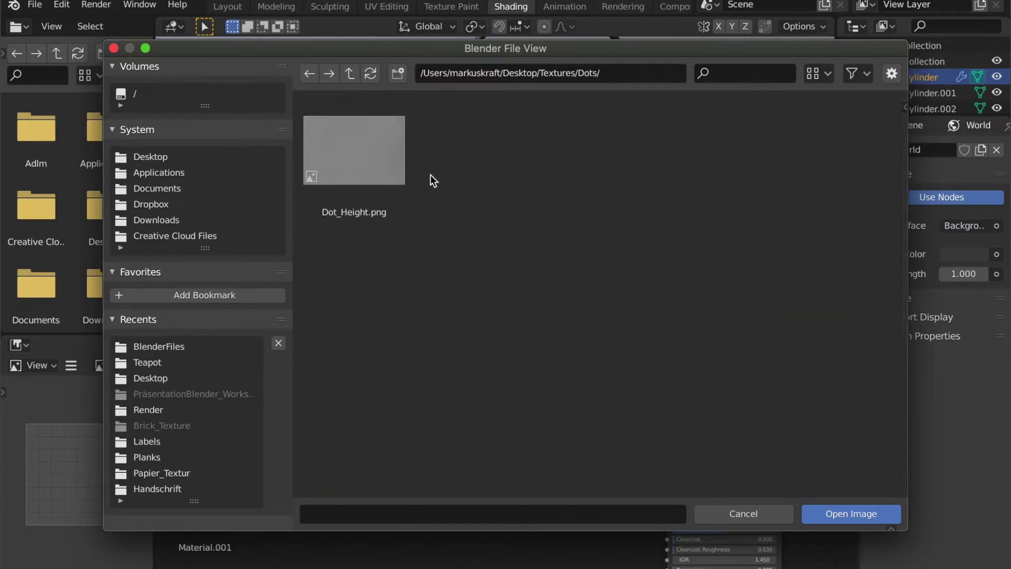
{"action": "double_click", "coordinate": [361, 164]}
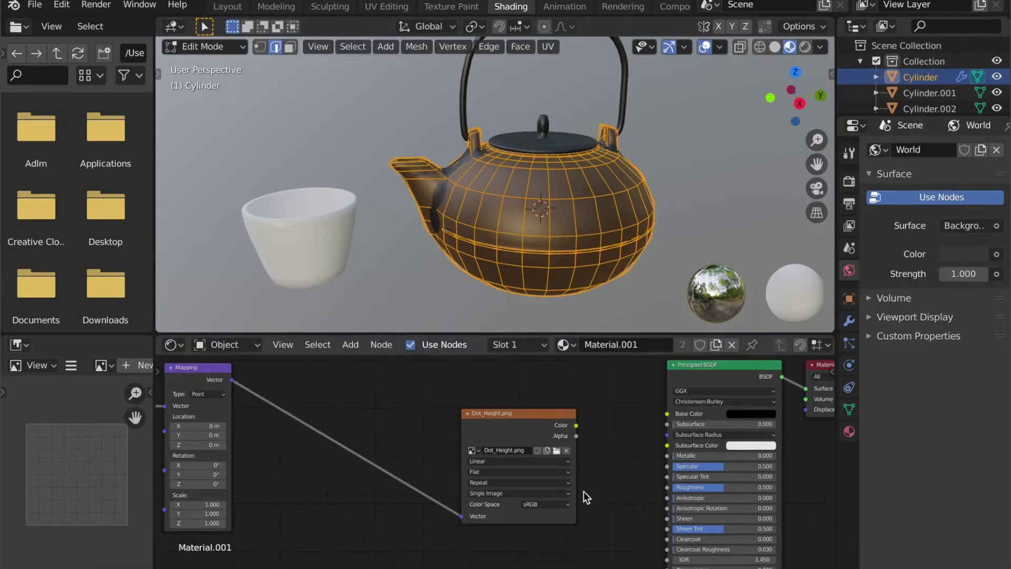
- Move the Dot_Height.png node away from the Principled BSDF and set its Color Space to Non-Color
{"action": "middle_click_drag", "start_coordinate": [598, 494], "coordinate": [511, 477]}
{"action": "left_click_drag", "start_coordinate": [450, 395], "coordinate": [326, 410]}
{"action": "left_click", "coordinate": [333, 500]}
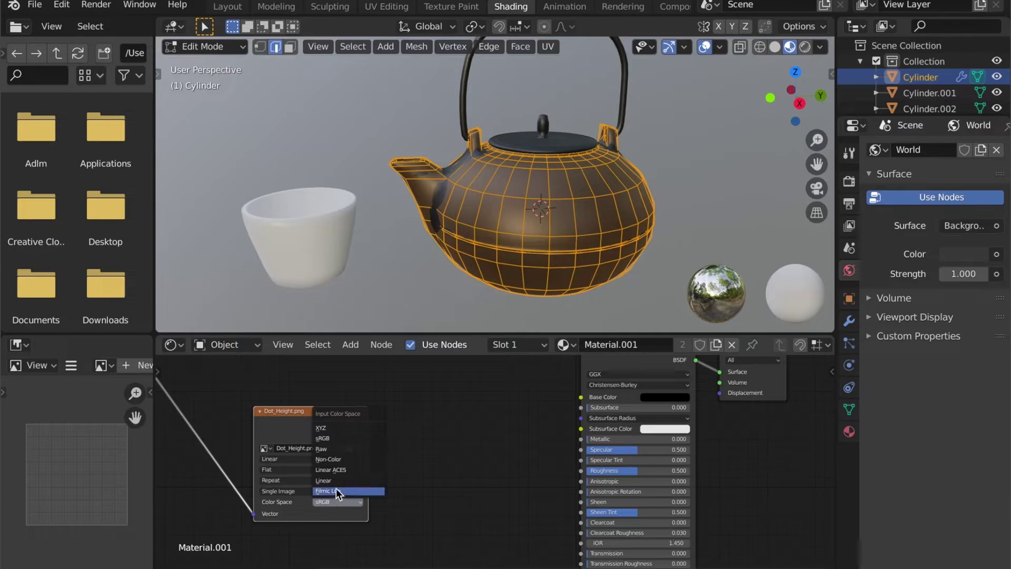
{"action": "left_click", "coordinate": [334, 459]}
- Add a Bump node and connect its Normal output to the Principled BSDF's Normal input
{"action": "scroll", "coordinate": [440, 451], "scroll_direction": "down", "scroll_amount": 4, "text": "shift"}
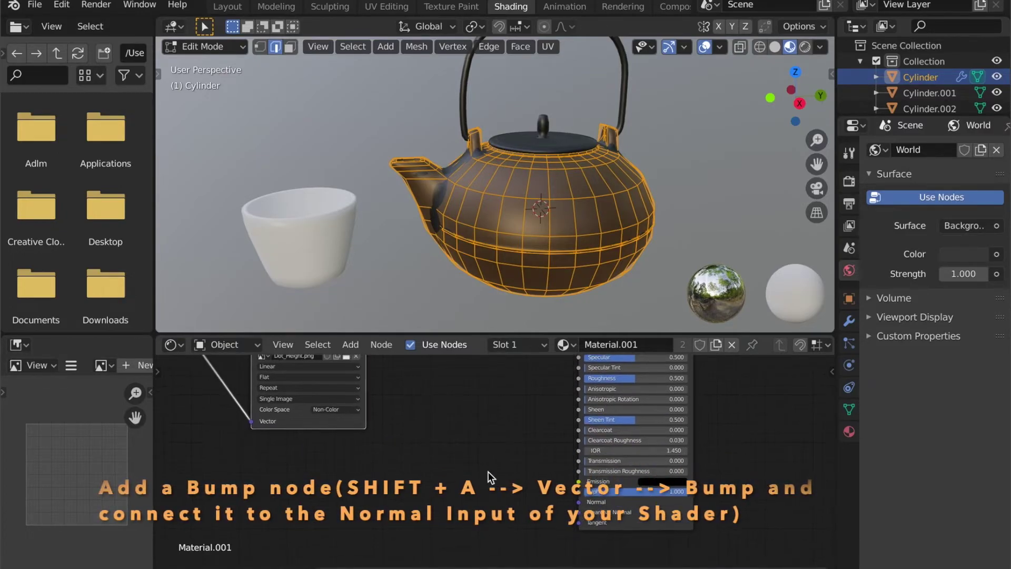
{"action": "key", "text": "shift+a"}
{"action": "left_click", "coordinate": [476, 410]}
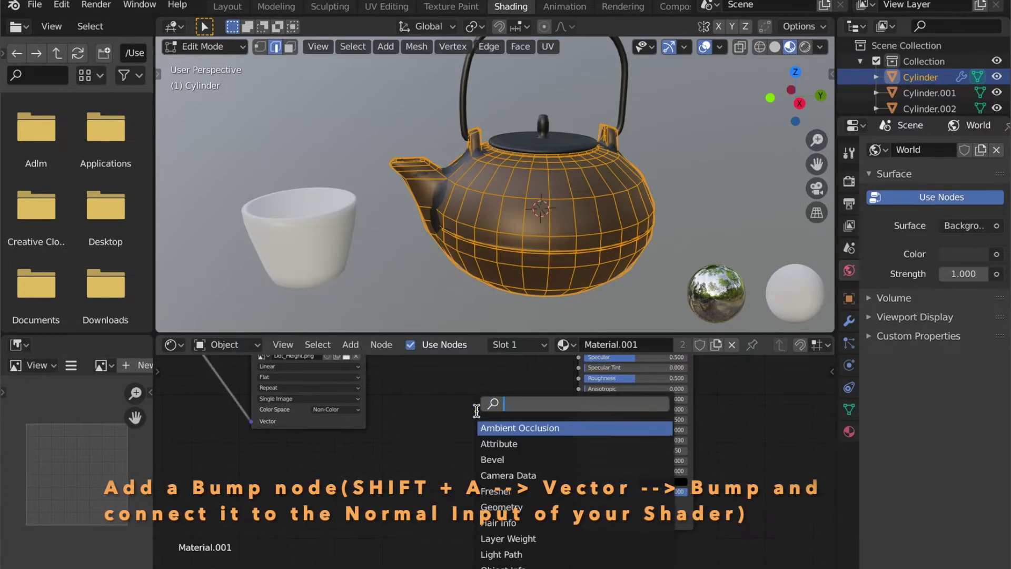
{"action": "type", "text": "bump"}
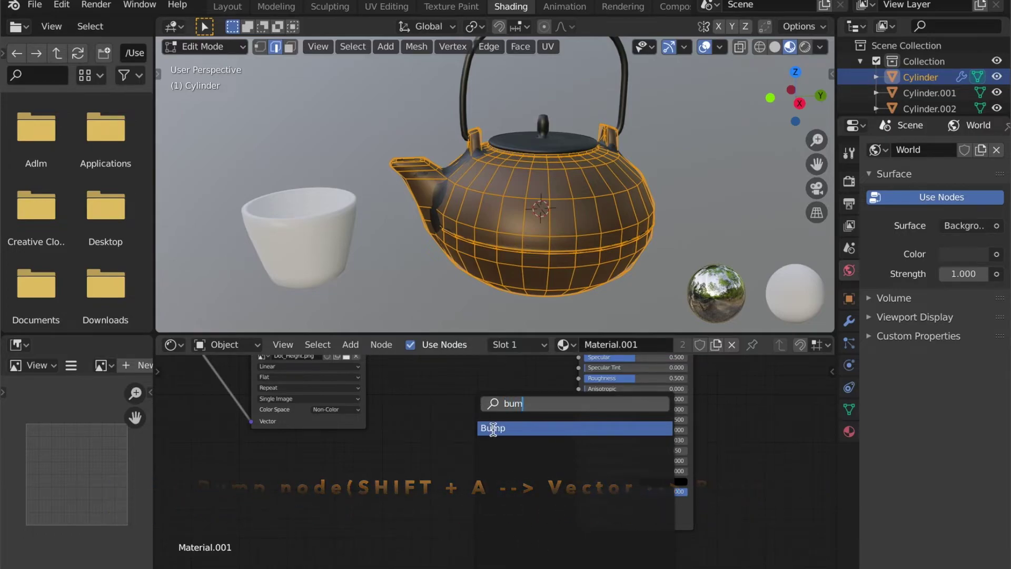
{"action": "key", "text": "Return"}
{"action": "left_click", "coordinate": [472, 500]}
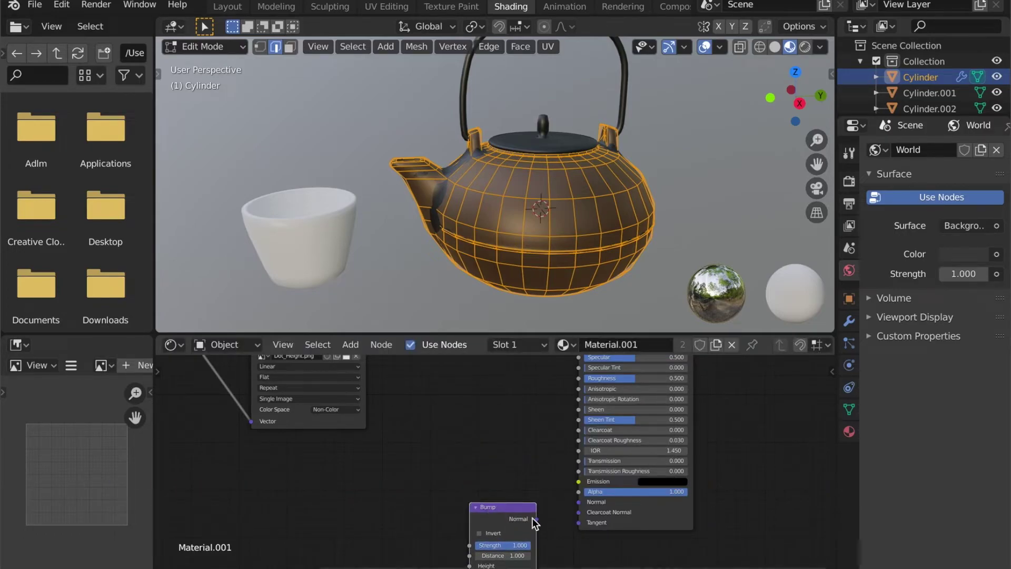
{"action": "left_click_drag", "start_coordinate": [567, 512], "coordinate": [579, 502]}
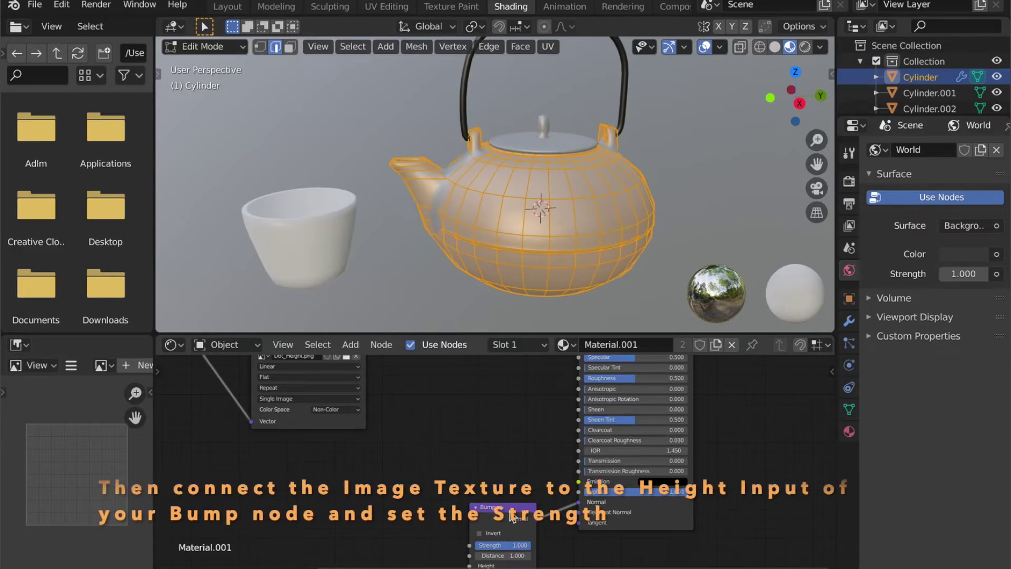
- Connect the Dot_Height.png Color output to the Bump node's Height input, and deselect the teapot mesh
{"action": "left_click_drag", "start_coordinate": [510, 492], "coordinate": [504, 453]}
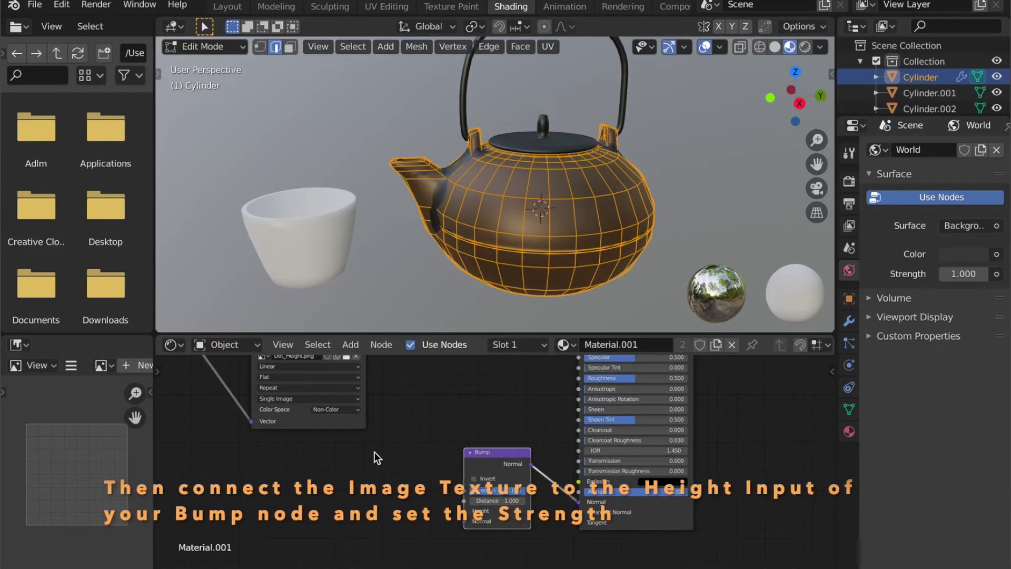
{"action": "middle_click_drag", "start_coordinate": [374, 451], "coordinate": [383, 497]}
{"action": "left_click_drag", "start_coordinate": [374, 377], "coordinate": [466, 557]}
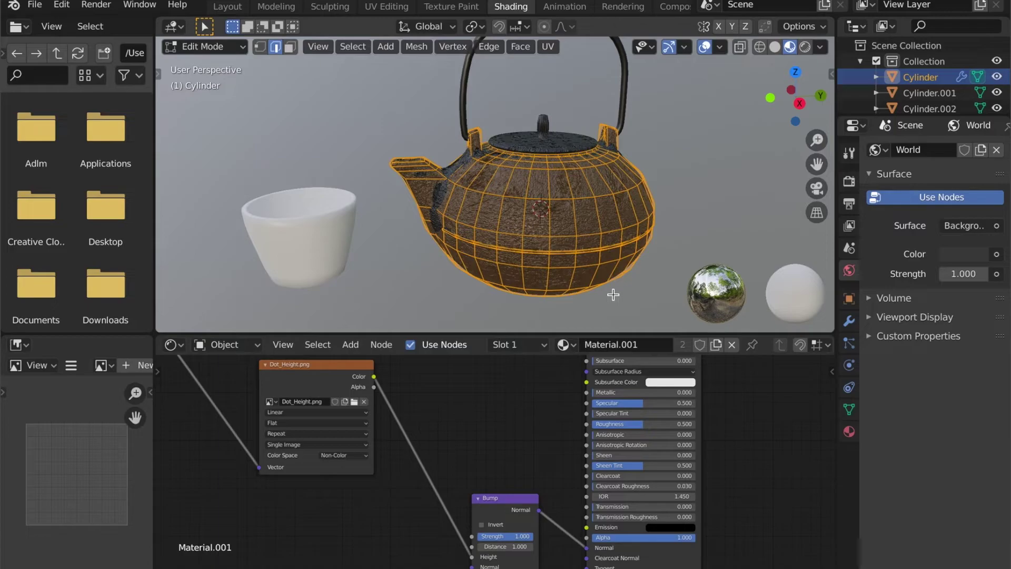
{"action": "key", "text": "alt+a"}
- Set the Mapping node's X and Y Scale to 2
{"action": "middle_click_drag", "start_coordinate": [614, 289], "coordinate": [561, 313]}
{"action": "scroll", "coordinate": [561, 314], "scroll_direction": "up", "scroll_amount": 5}
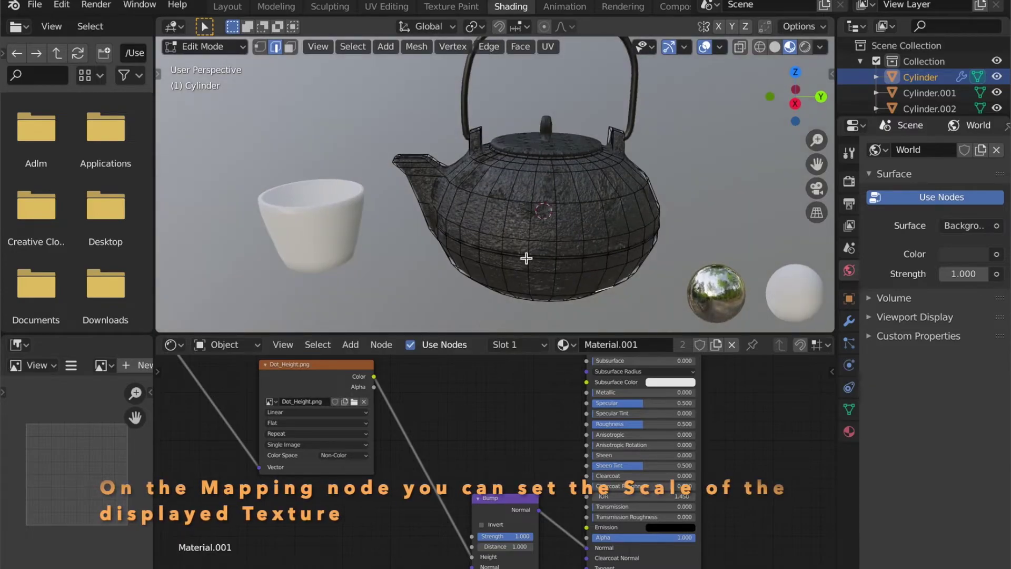
{"action": "middle_click_drag", "start_coordinate": [528, 258], "coordinate": [570, 227]}
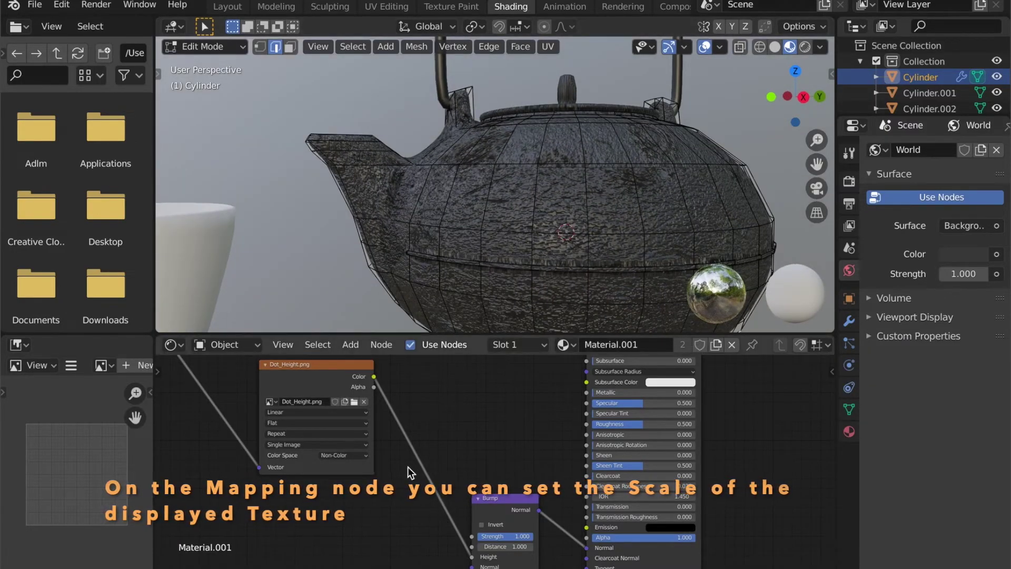
{"action": "scroll", "coordinate": [517, 477], "scroll_direction": "down", "scroll_amount": 3}
{"action": "middle_click_drag", "start_coordinate": [518, 477], "coordinate": [668, 470]}
{"action": "scroll", "coordinate": [406, 464], "scroll_direction": "up", "scroll_amount": 3}
{"action": "middle_click_drag", "start_coordinate": [442, 475], "coordinate": [559, 509]}
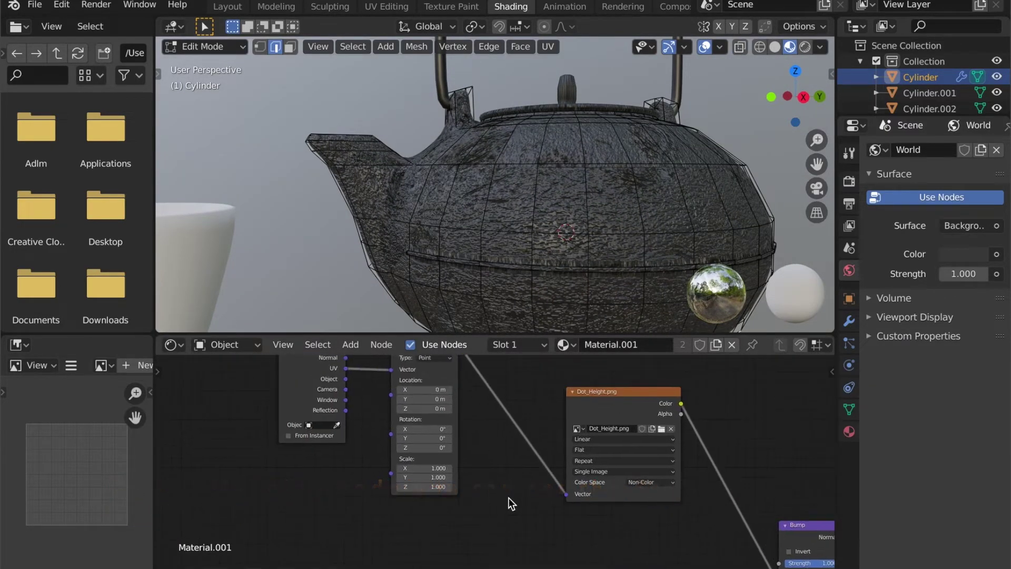
{"action": "key", "text": "Return"}
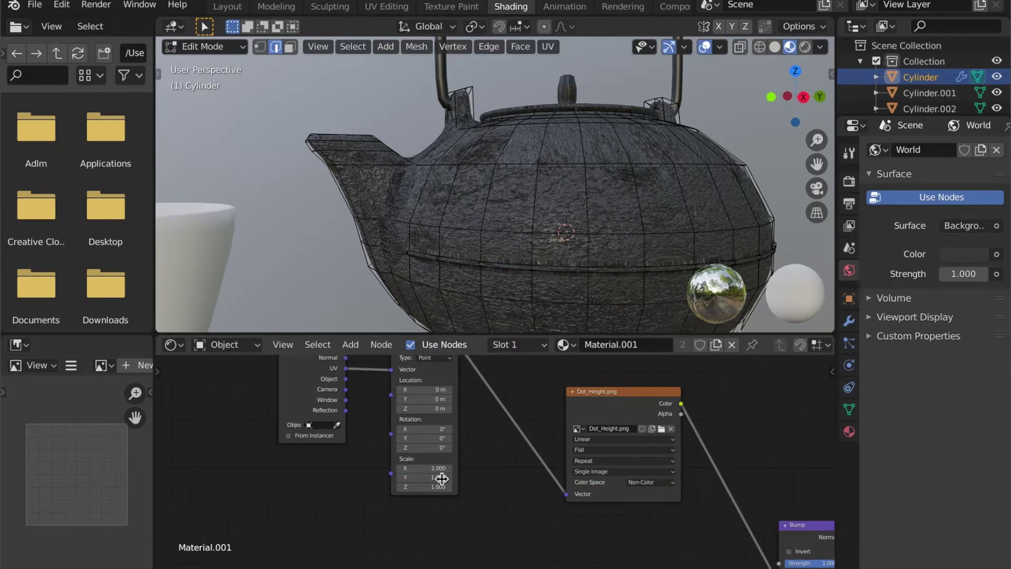
{"action": "type", "text": "2"}
{"action": "key", "text": "Return"}
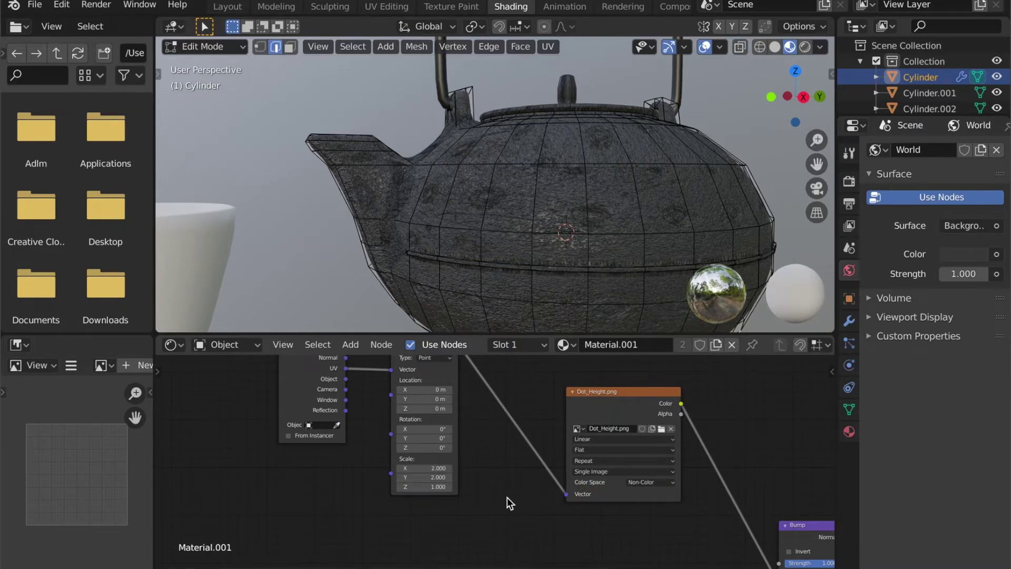
- Switch to Object Mode and examine the dot texture on the teapot from several angles
{"action": "scroll", "coordinate": [592, 280], "scroll_direction": "down", "scroll_amount": 3}
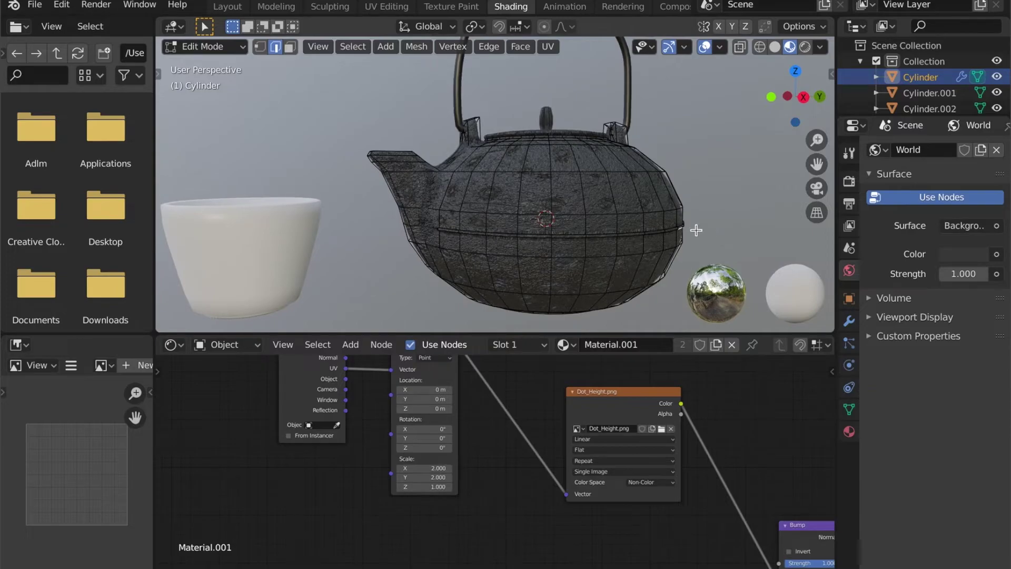
{"action": "key", "text": "Tab"}
{"action": "middle_click_drag", "start_coordinate": [655, 239], "coordinate": [619, 230]}
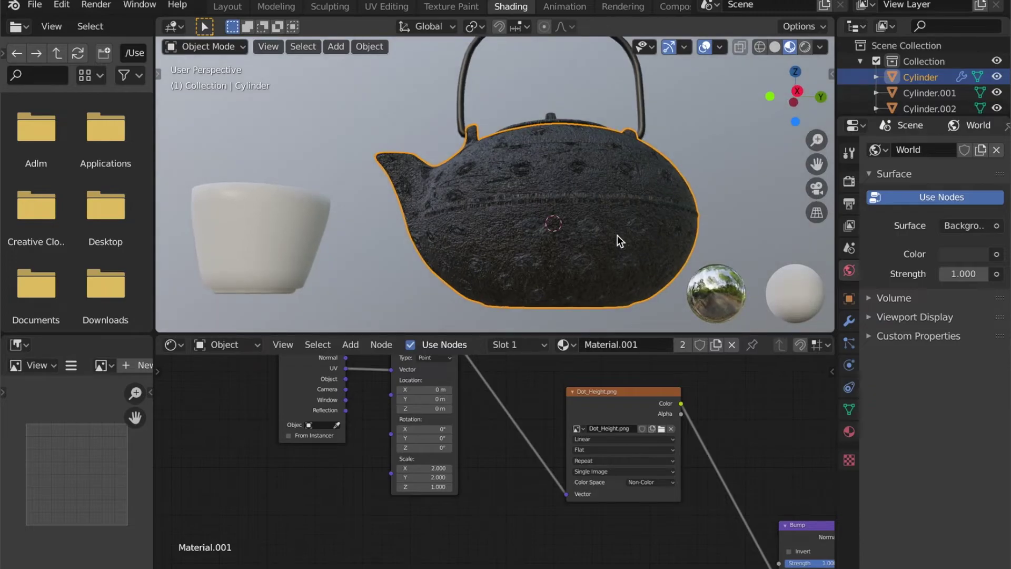
{"action": "scroll", "coordinate": [499, 270], "scroll_direction": "up", "scroll_amount": 5}
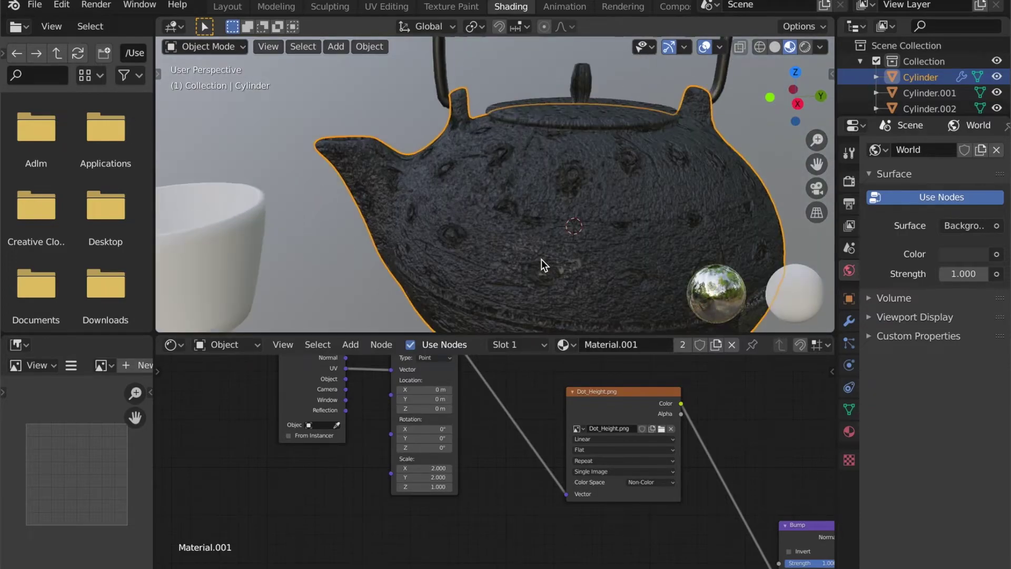
{"action": "middle_click_drag", "start_coordinate": [517, 255], "coordinate": [506, 293]}
{"action": "scroll", "coordinate": [537, 229], "scroll_direction": "down", "scroll_amount": 5}
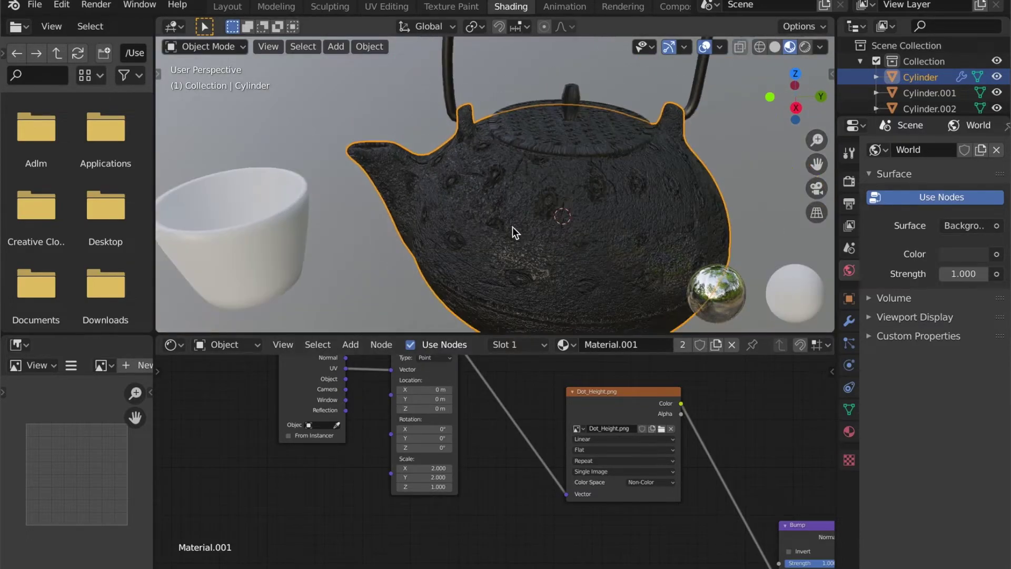
{"action": "middle_click_drag", "start_coordinate": [466, 201], "coordinate": [468, 194]}
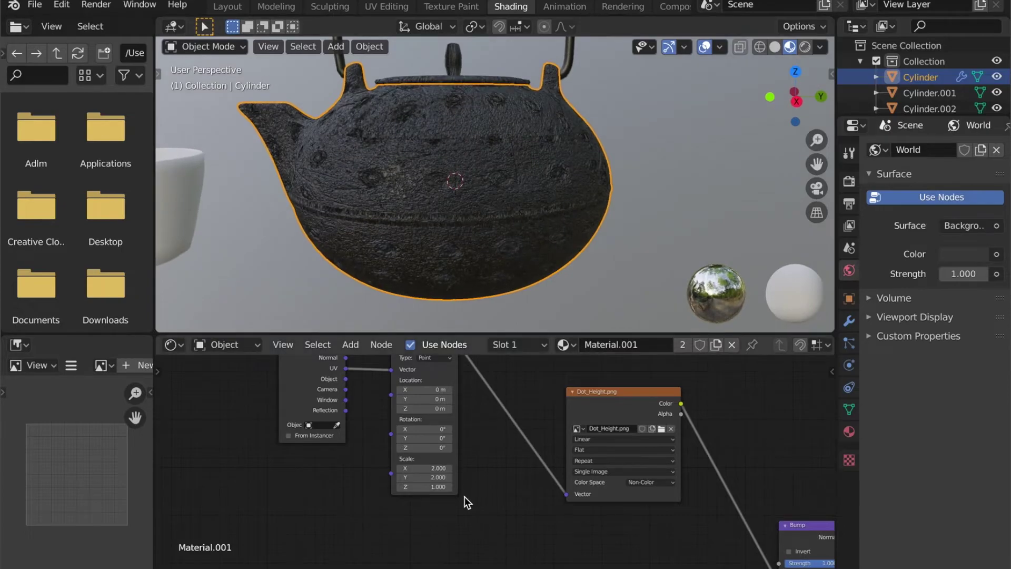
- Reduce the Bump node's Strength to 0.379
{"action": "middle_click_drag", "start_coordinate": [461, 493], "coordinate": [405, 476]}
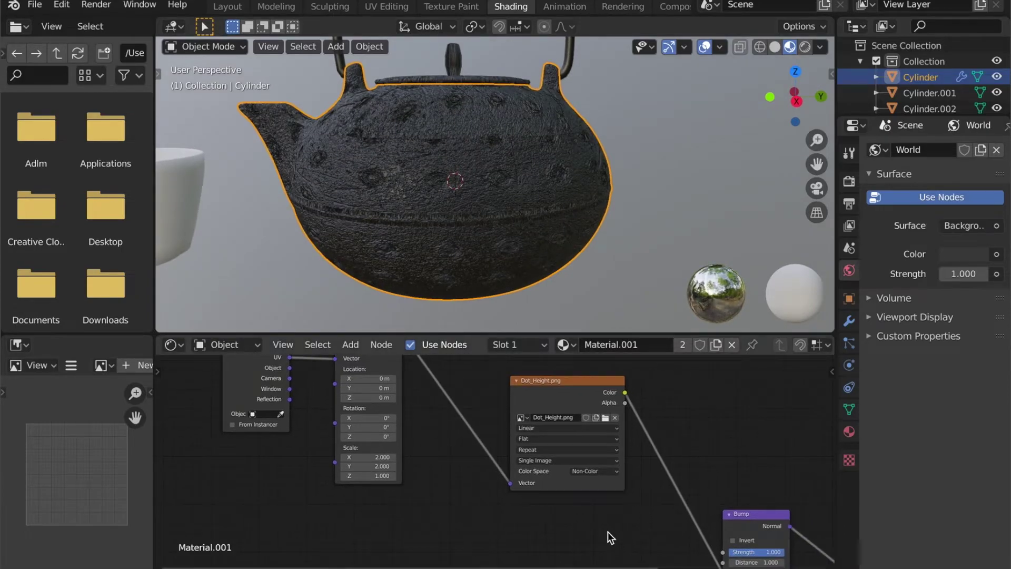
{"action": "middle_click_drag", "start_coordinate": [610, 538], "coordinate": [504, 458]}
{"action": "left_click_drag", "start_coordinate": [672, 481], "coordinate": [630, 481]}
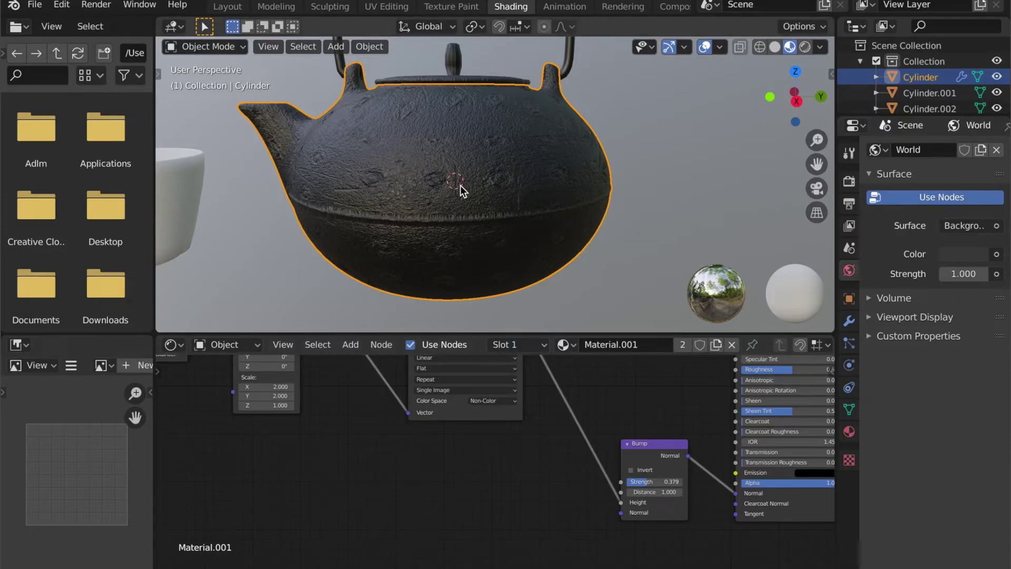
- Select all faces of the teapot body's lower half in Edit Mode, front and back, then turn off X-ray
{"action": "key", "text": "Tab"}
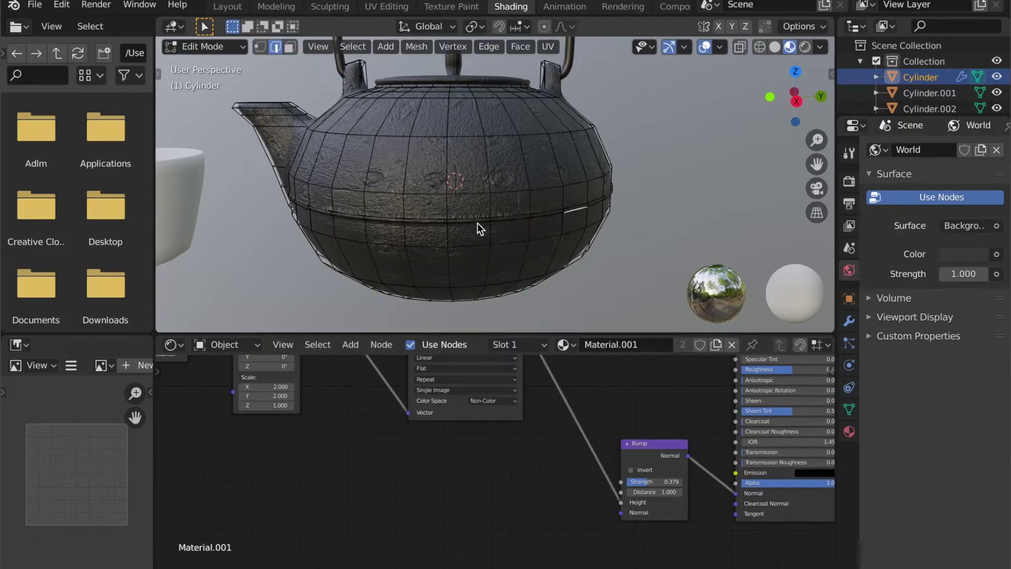
{"action": "key", "text": "Tab"}
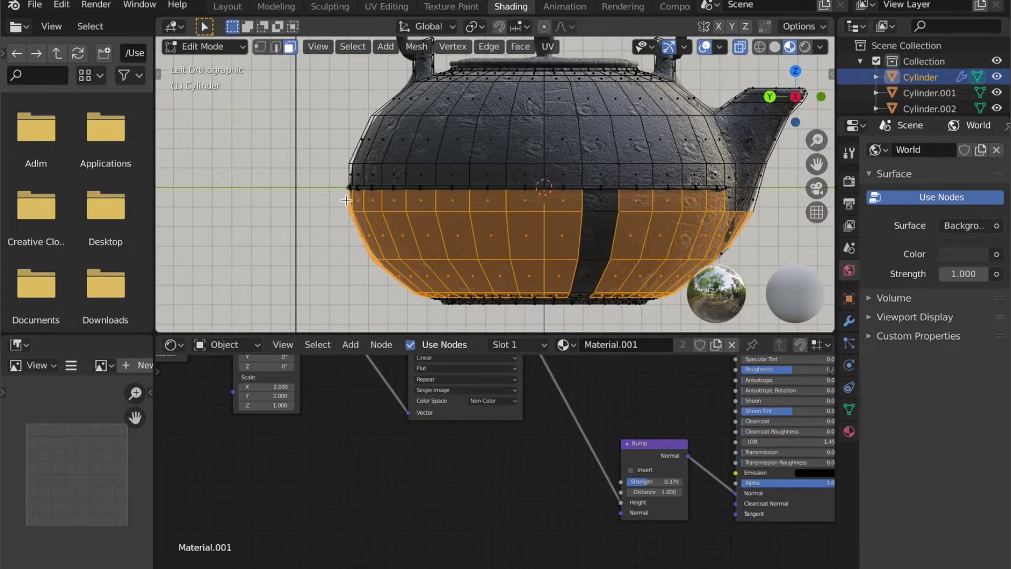
{"action": "left_click_drag", "start_coordinate": [346, 200], "coordinate": [763, 323]}
{"action": "middle_click_drag", "start_coordinate": [628, 262], "coordinate": [542, 255]}
{"action": "key", "text": "alt+z"}
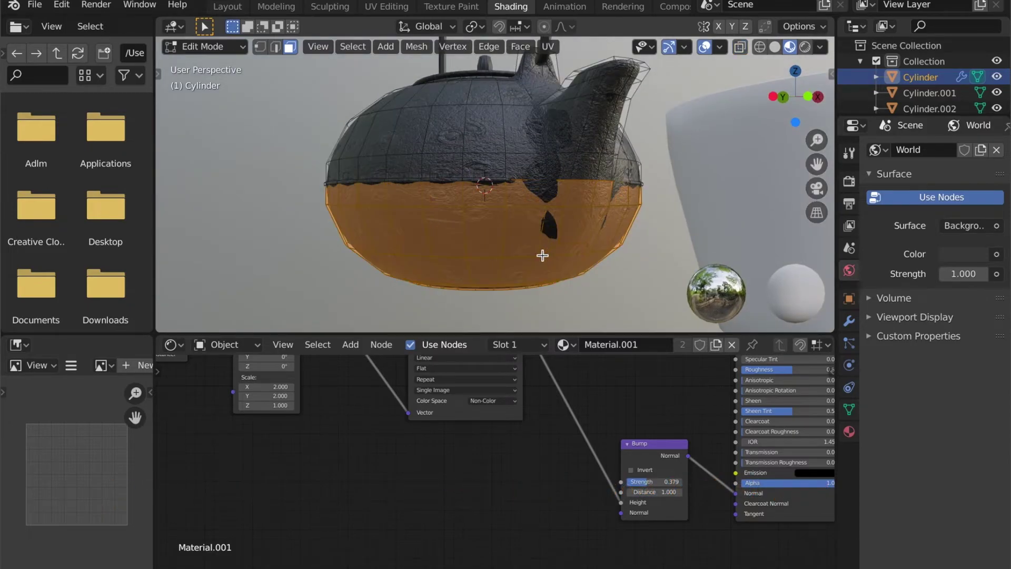
- Deselect the spout faces and the adjoining faces at its base from the lower-half selection
{"action": "scroll", "coordinate": [571, 220], "scroll_direction": "up", "scroll_amount": 3}
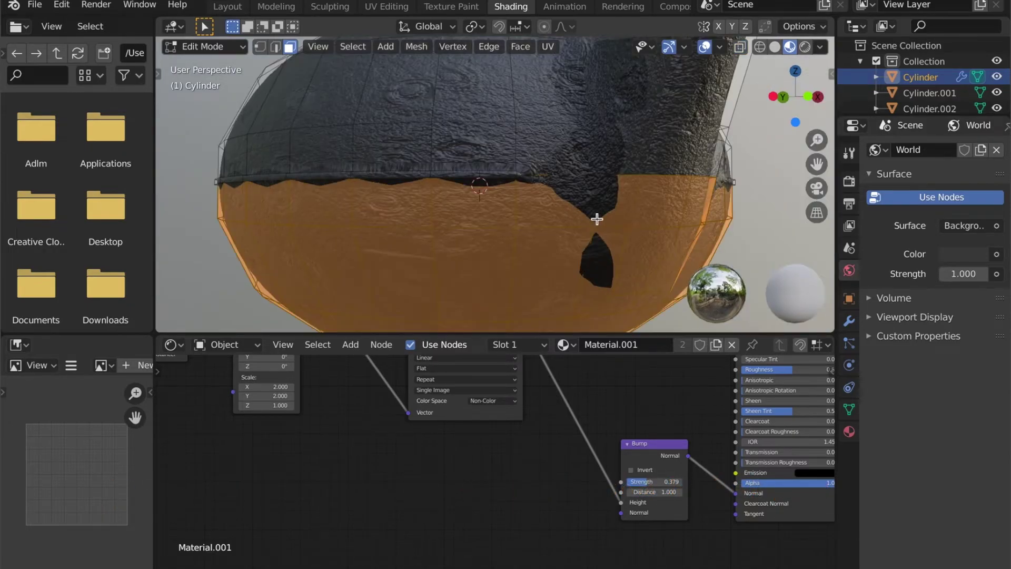
{"action": "left_click", "coordinate": [661, 202], "text": "shift"}
{"action": "left_click", "coordinate": [703, 197], "text": "shift"}
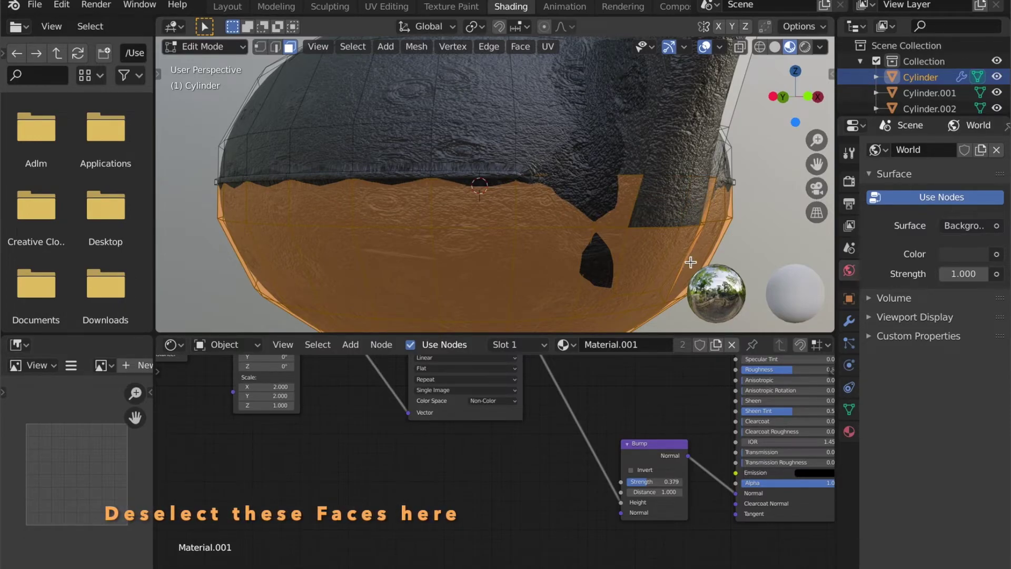
{"action": "left_click", "coordinate": [677, 248], "text": "shift"}
{"action": "left_click", "coordinate": [640, 232], "text": "shift"}
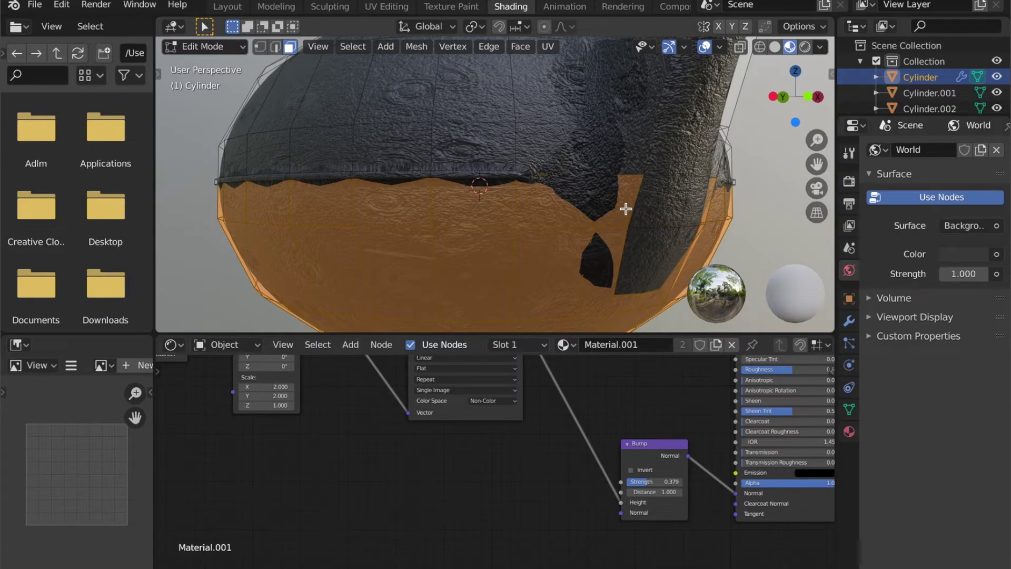
{"action": "middle_click_drag", "start_coordinate": [624, 247], "coordinate": [260, 207]}
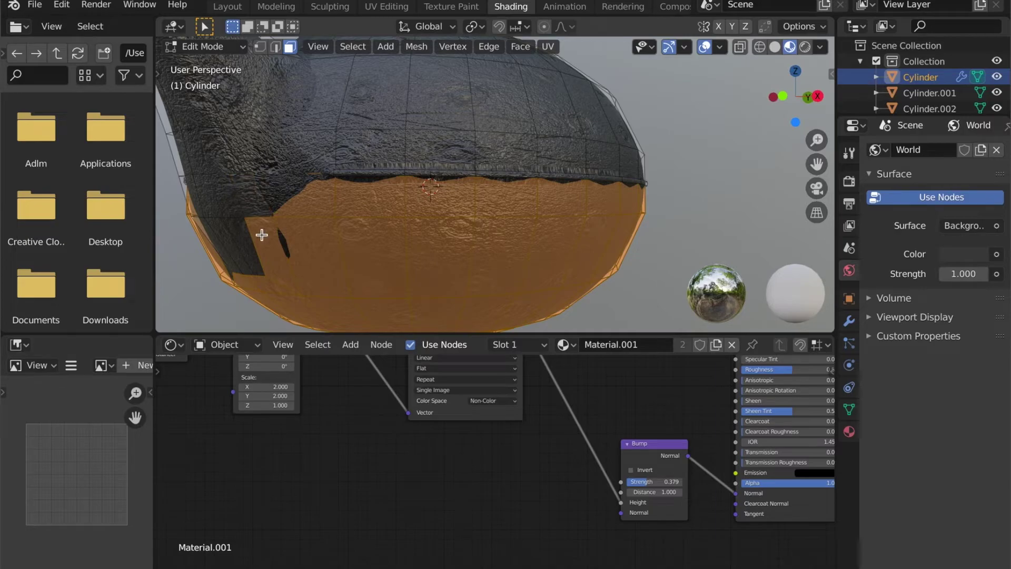
{"action": "middle_click_drag", "start_coordinate": [267, 270], "coordinate": [298, 191]}
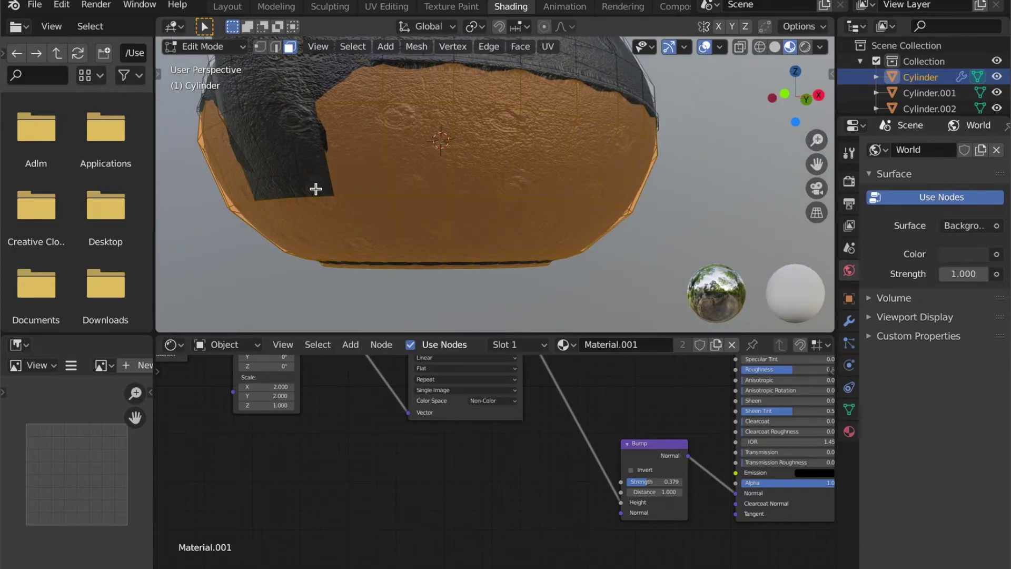
{"action": "middle_click_drag", "start_coordinate": [316, 189], "coordinate": [293, 208]}
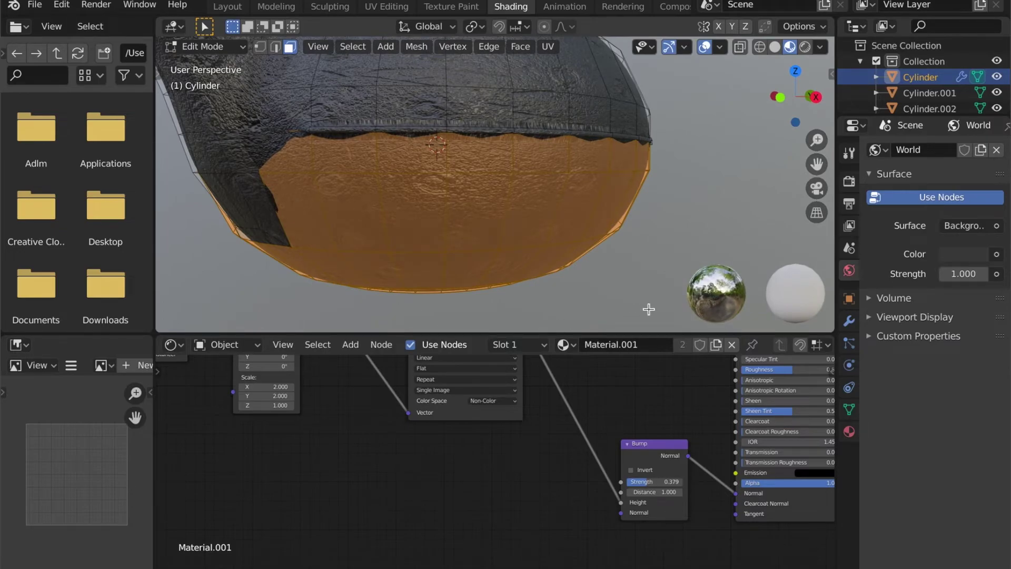
- Add a second material slot with a new material to the teapot body and assign it to the selected lower-half faces
{"action": "left_click", "coordinate": [849, 431]}
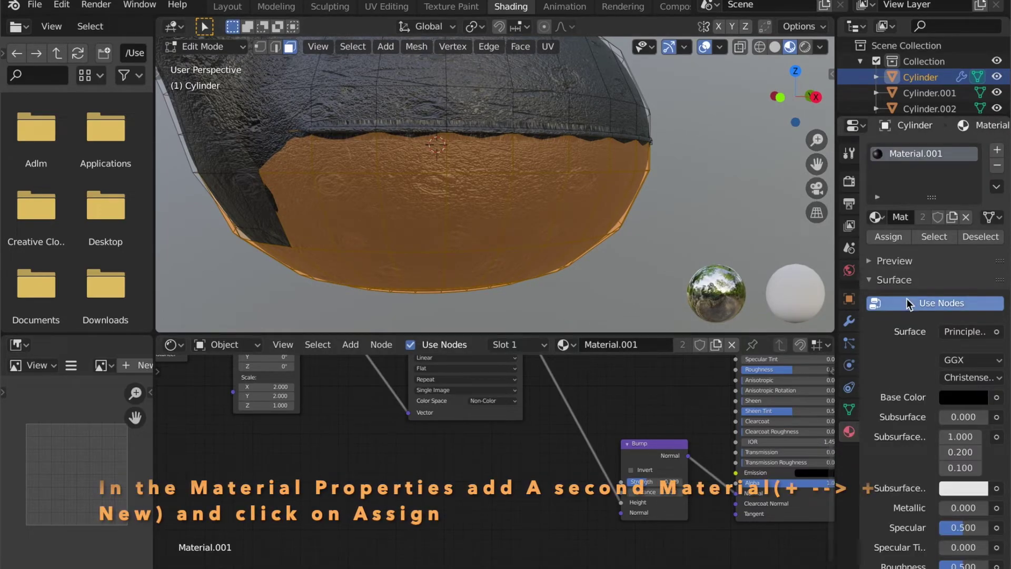
{"action": "left_click", "coordinate": [997, 153]}
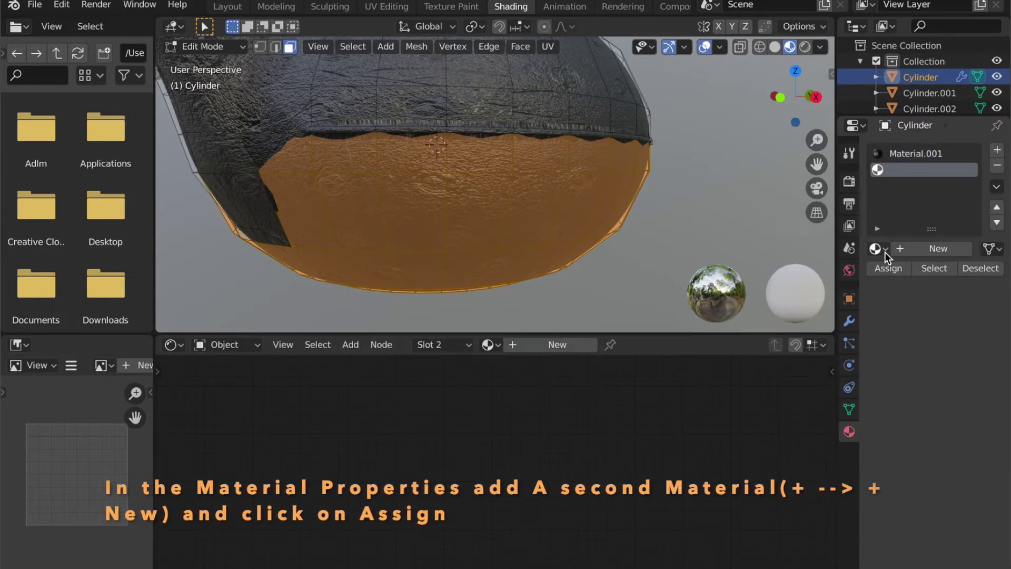
{"action": "left_click", "coordinate": [898, 249]}
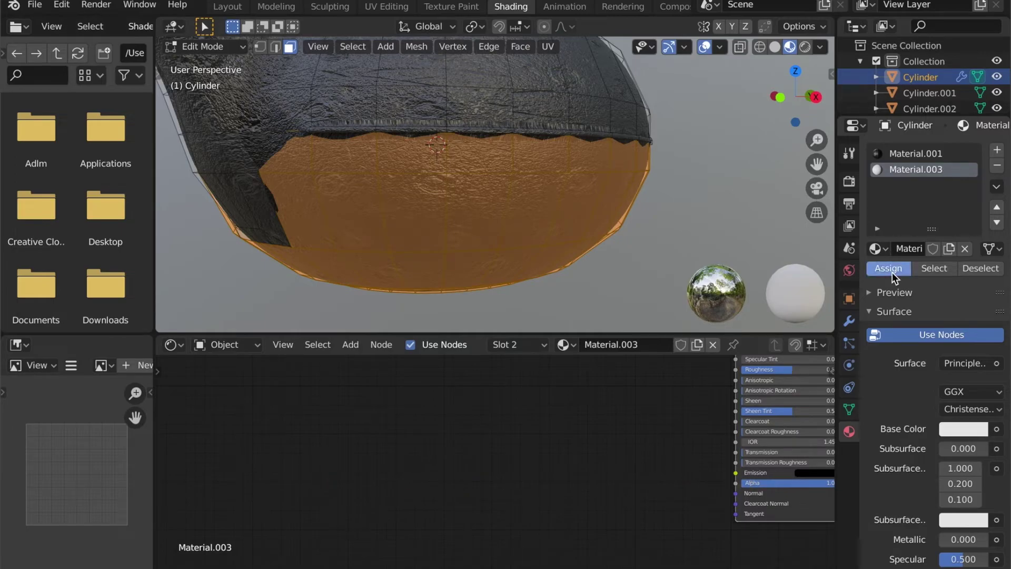
{"action": "left_click", "coordinate": [892, 271]}
{"action": "middle_click_drag", "start_coordinate": [679, 212], "coordinate": [640, 231]}
{"action": "scroll", "coordinate": [632, 228], "scroll_direction": "down", "scroll_amount": 4}
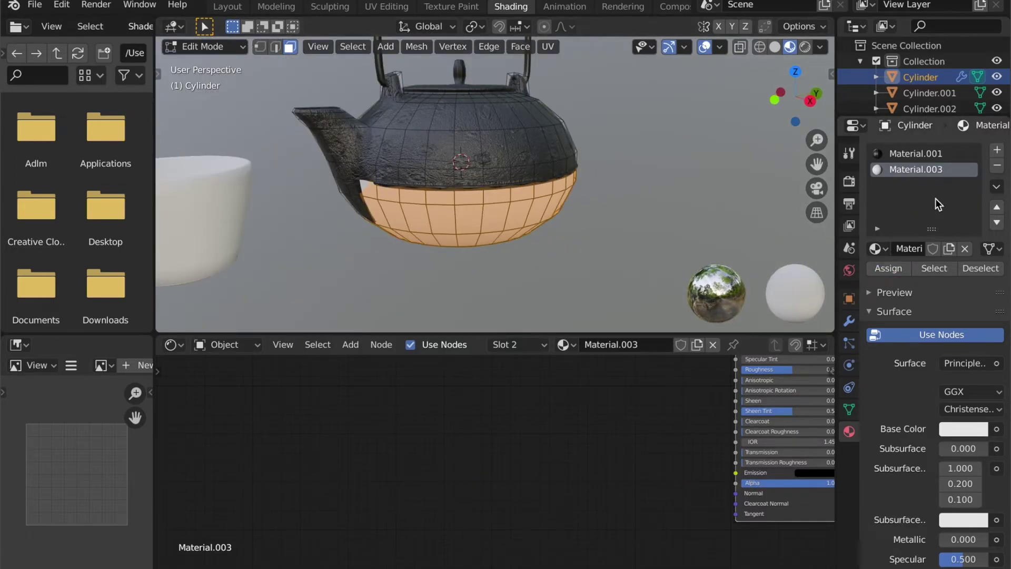
- Replace the second slot's material with Material.001, assign it to the lower half, and make it a single-user copy in Object Mode
{"action": "scroll", "coordinate": [672, 404], "scroll_direction": "down", "scroll_amount": 2}
{"action": "middle_click_drag", "start_coordinate": [632, 442], "coordinate": [556, 497]}
{"action": "scroll", "coordinate": [535, 467], "scroll_direction": "up", "scroll_amount": 1}
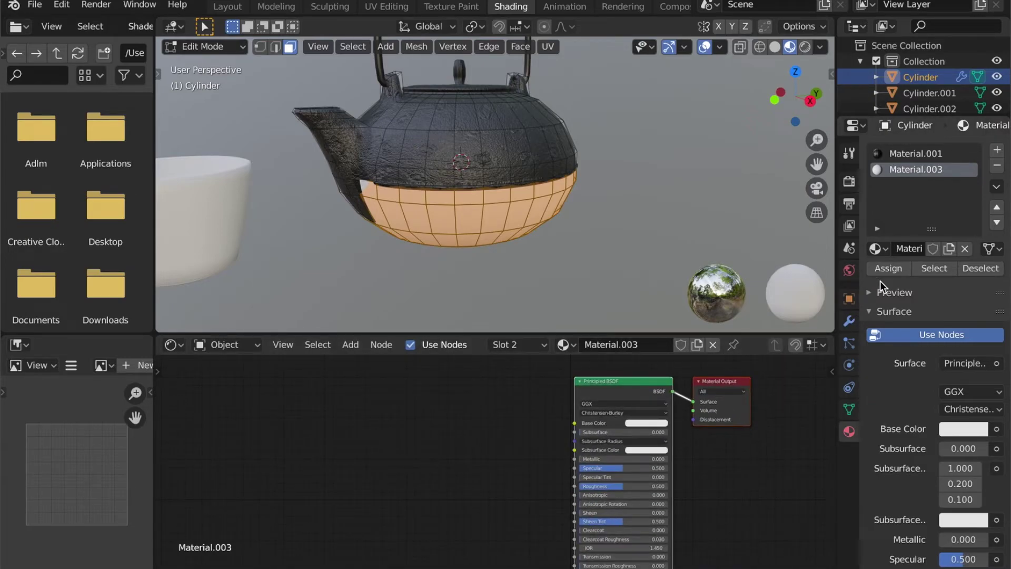
{"action": "left_click", "coordinate": [564, 345]}
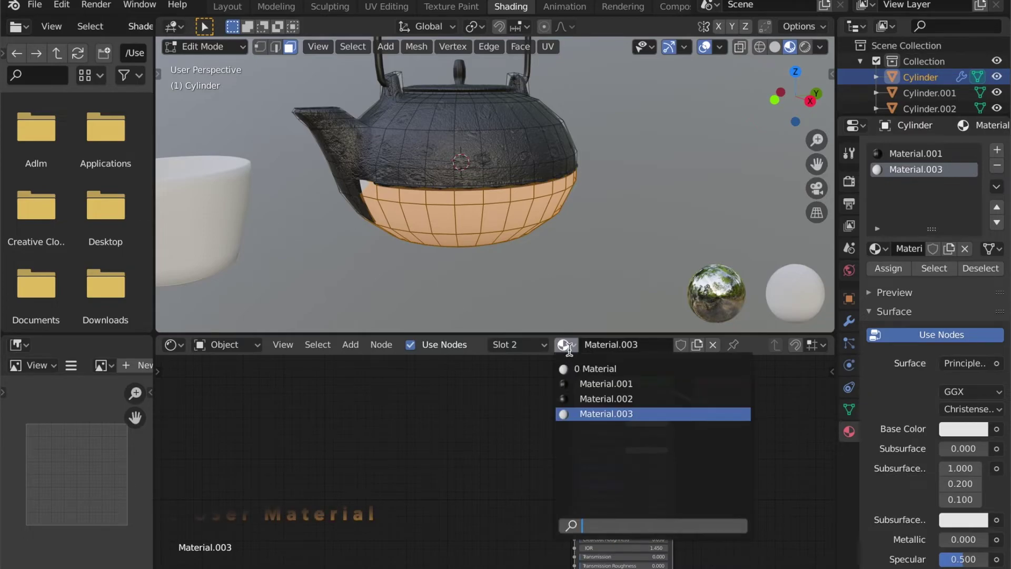
{"action": "left_click", "coordinate": [601, 385]}
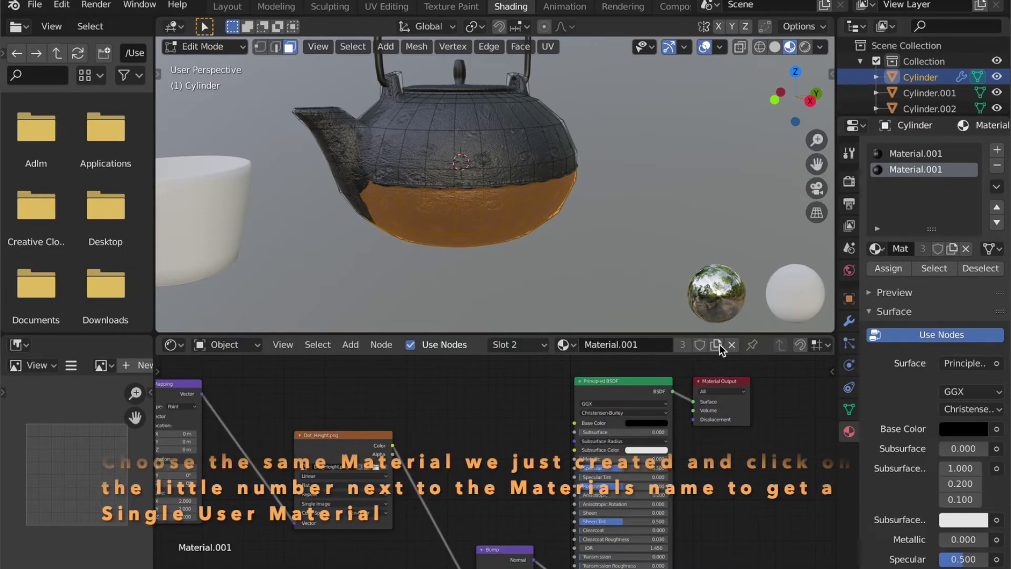
{"action": "left_click", "coordinate": [889, 268]}
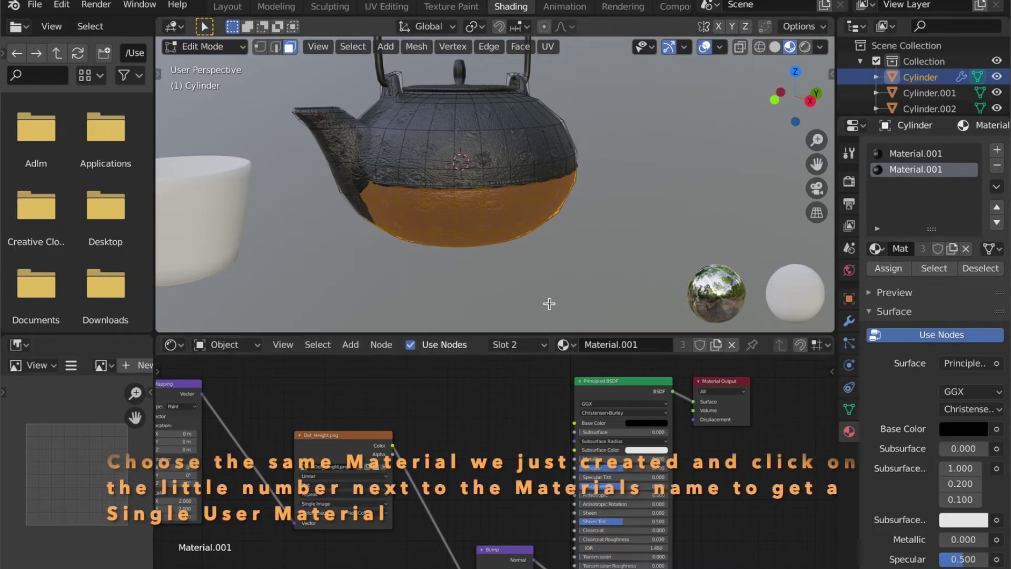
{"action": "key", "text": "Tab"}
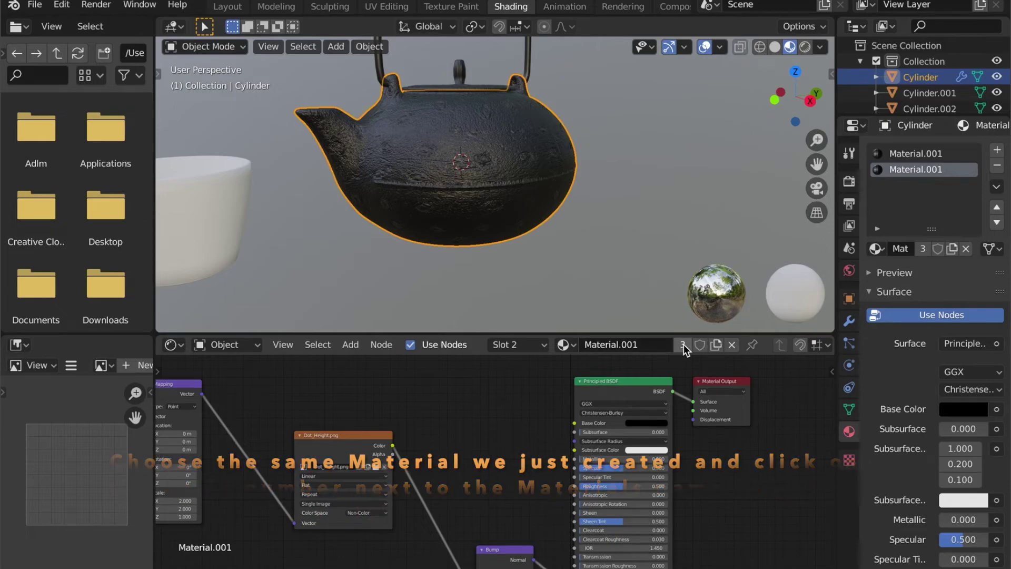
{"action": "left_click", "coordinate": [683, 348]}
- Set the Mapping node's X and Y Scale to 5 in the teapot's lower-half material
{"action": "middle_click_drag", "start_coordinate": [499, 442], "coordinate": [718, 422]}
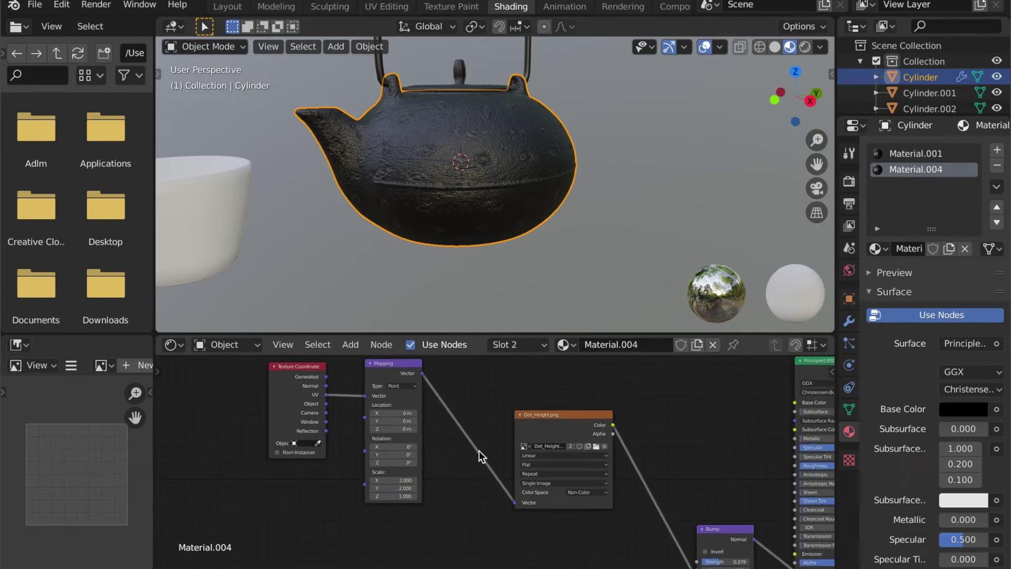
{"action": "scroll", "coordinate": [480, 457], "scroll_direction": "up", "scroll_amount": 1}
{"action": "left_click", "coordinate": [396, 484]}
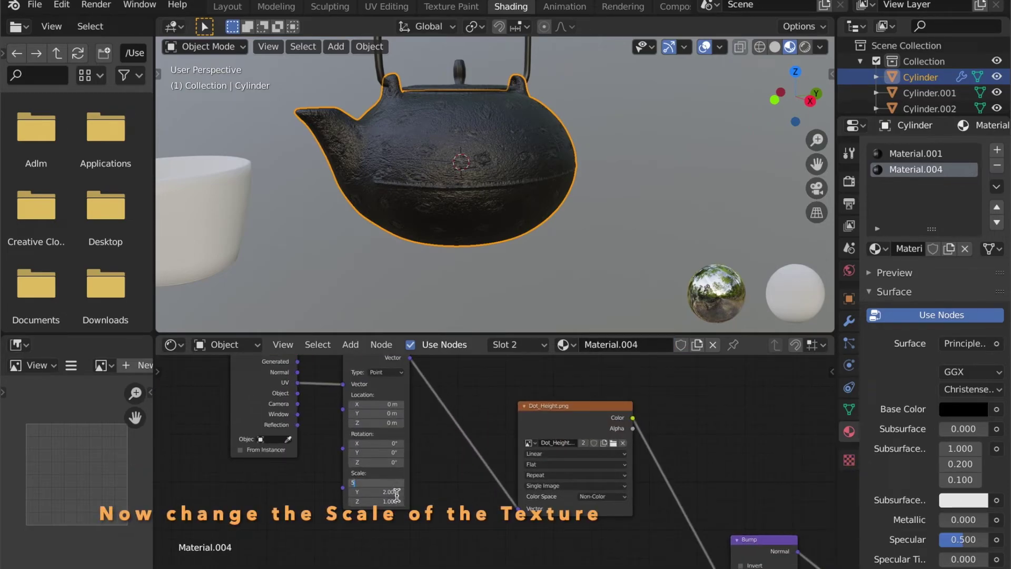
{"action": "key", "text": "Return"}
{"action": "type", "text": "5"}
{"action": "key", "text": "Return"}
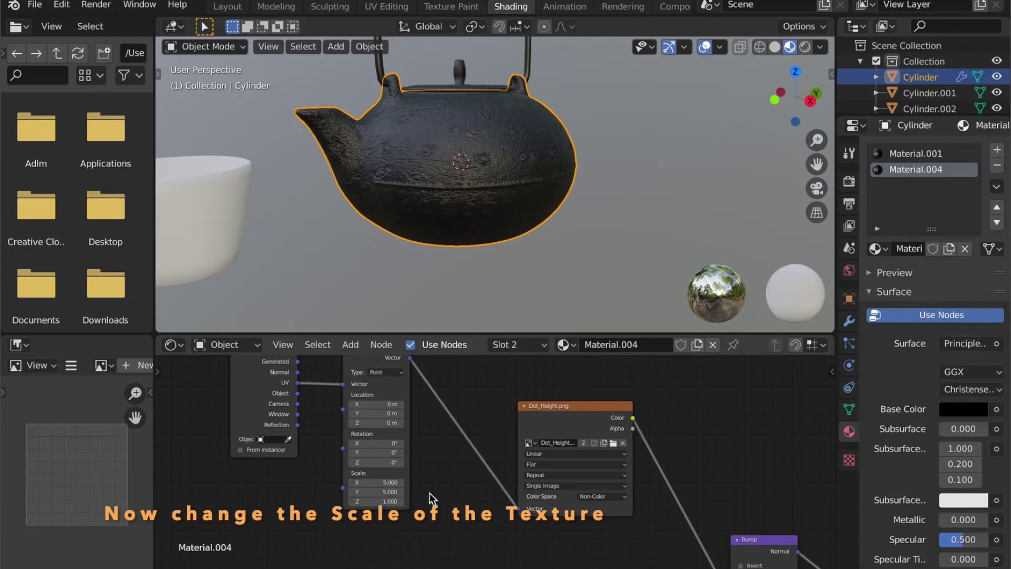
- Unwrap the whole teapot lid with Smart UV Project using the default settings, then return to Object Mode
{"action": "scroll", "coordinate": [497, 257], "scroll_direction": "up", "scroll_amount": 1}
{"action": "scroll", "coordinate": [453, 251], "scroll_direction": "up", "scroll_amount": 1}
{"action": "middle_click_drag", "start_coordinate": [453, 251], "coordinate": [565, 236]}
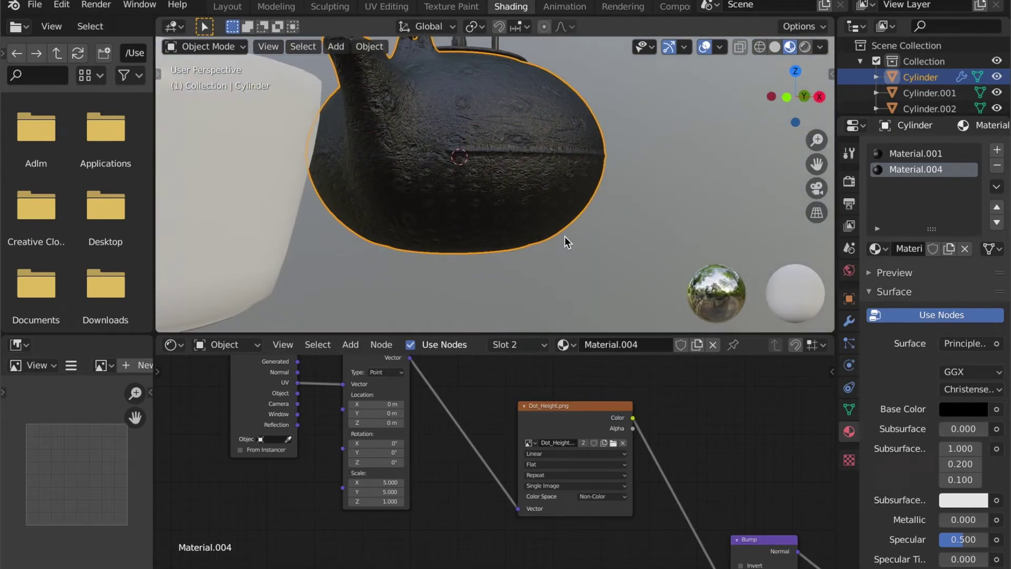
{"action": "middle_click_drag", "start_coordinate": [499, 201], "coordinate": [427, 268]}
{"action": "scroll", "coordinate": [479, 134], "scroll_direction": "up", "scroll_amount": 3}
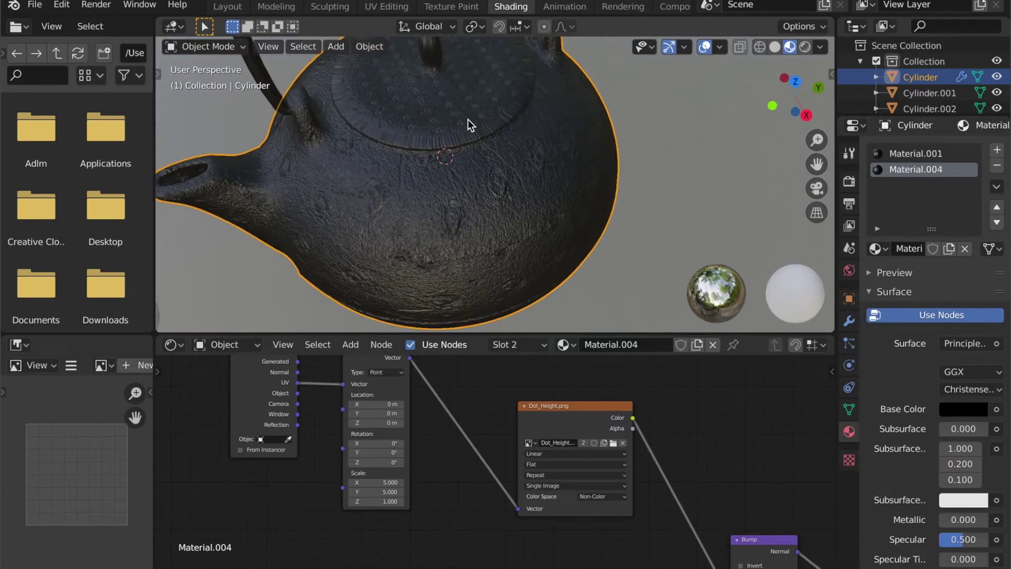
{"action": "left_click", "coordinate": [467, 119]}
{"action": "middle_click_drag", "start_coordinate": [466, 131], "coordinate": [484, 234], "text": "shift"}
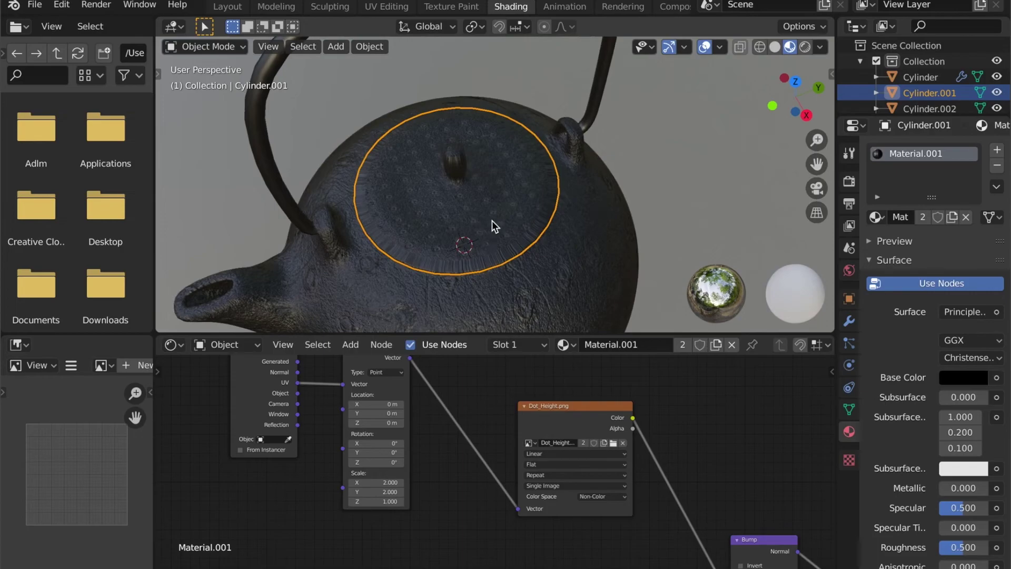
{"action": "key", "text": "Tab"}
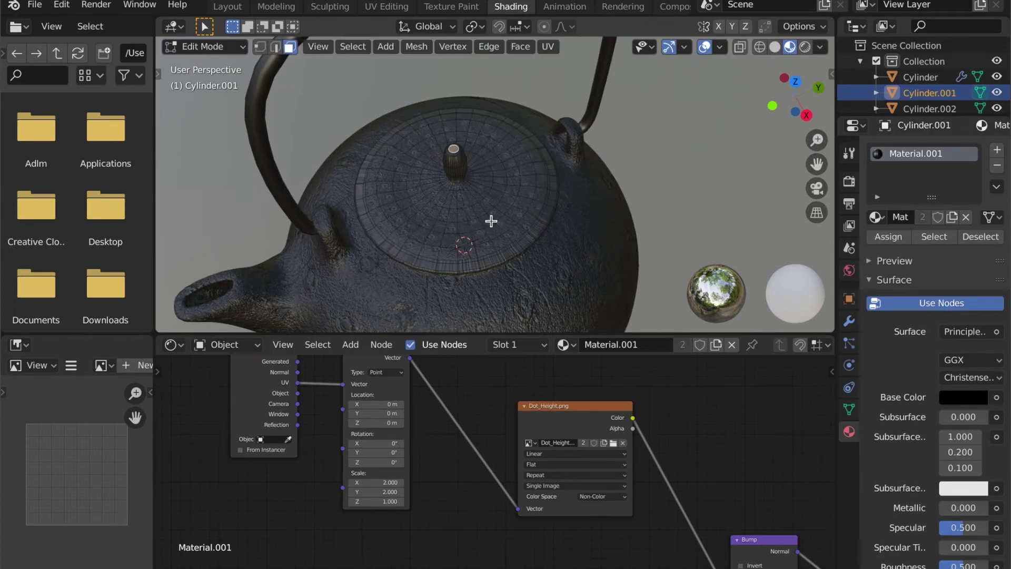
{"action": "key", "text": "a"}
{"action": "key", "text": "u"}
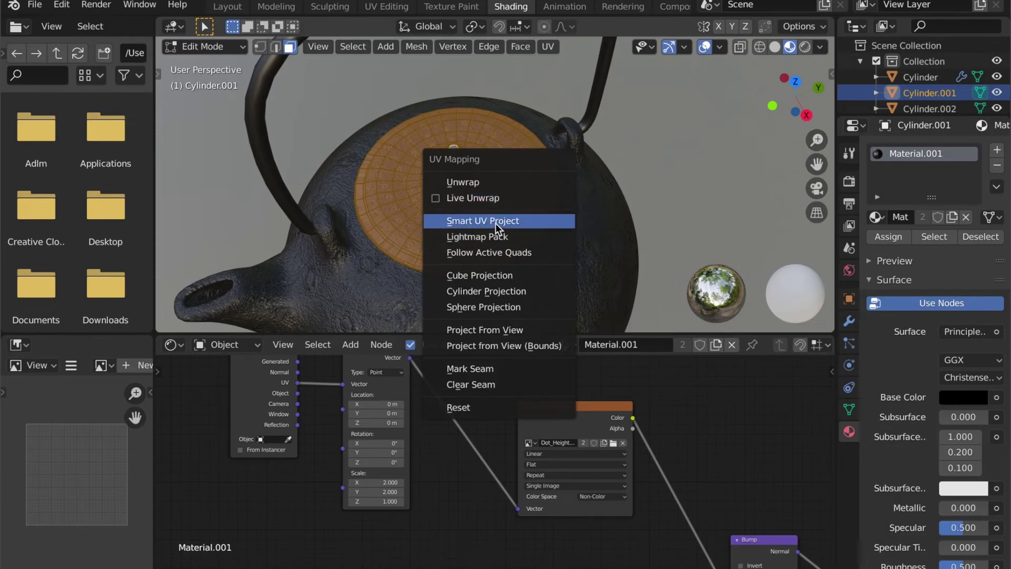
{"action": "left_click", "coordinate": [495, 223]}
{"action": "left_click", "coordinate": [511, 335]}
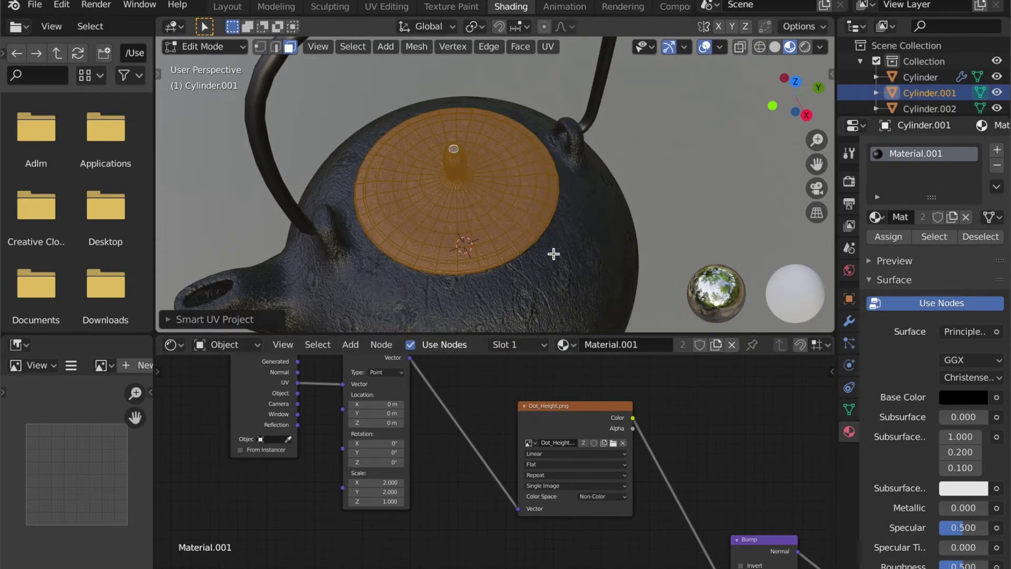
{"action": "key", "text": "Tab"}
- Make the lid's material a single-user copy and reduce its Bump node's Strength to 0.183
{"action": "scroll", "coordinate": [650, 504], "scroll_direction": "down", "scroll_amount": 2}
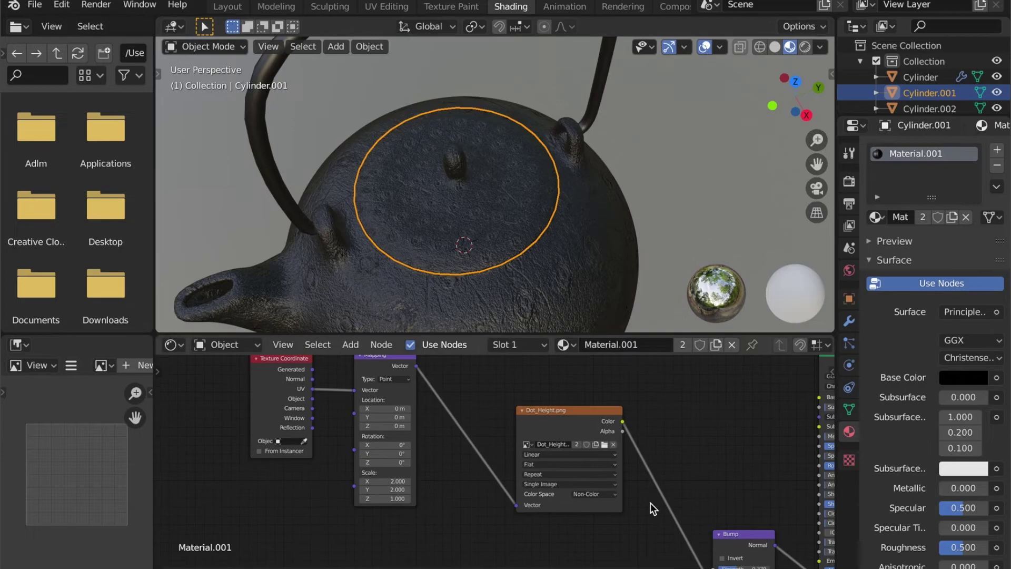
{"action": "middle_click_drag", "start_coordinate": [650, 503], "coordinate": [513, 429]}
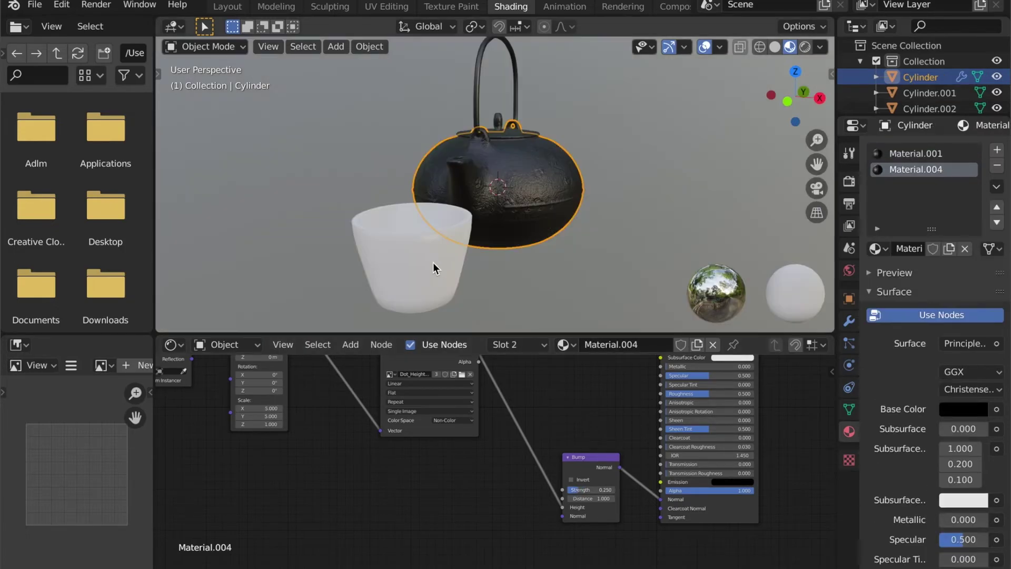
- Give the cup Material.005 and raise that material's Bump Strength to 0.296
{"action": "left_click", "coordinate": [402, 268]}
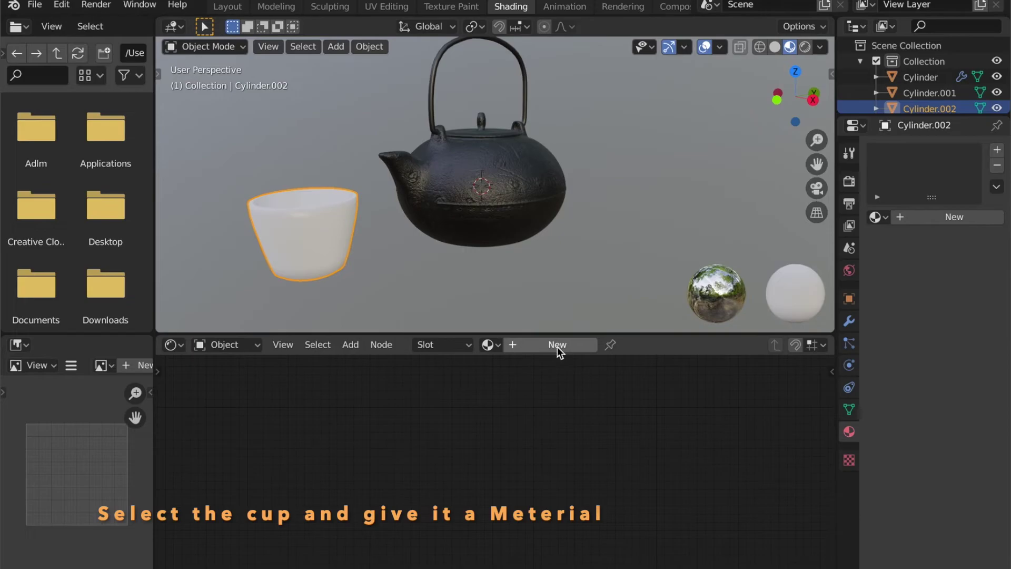
{"action": "left_click", "coordinate": [557, 345]}
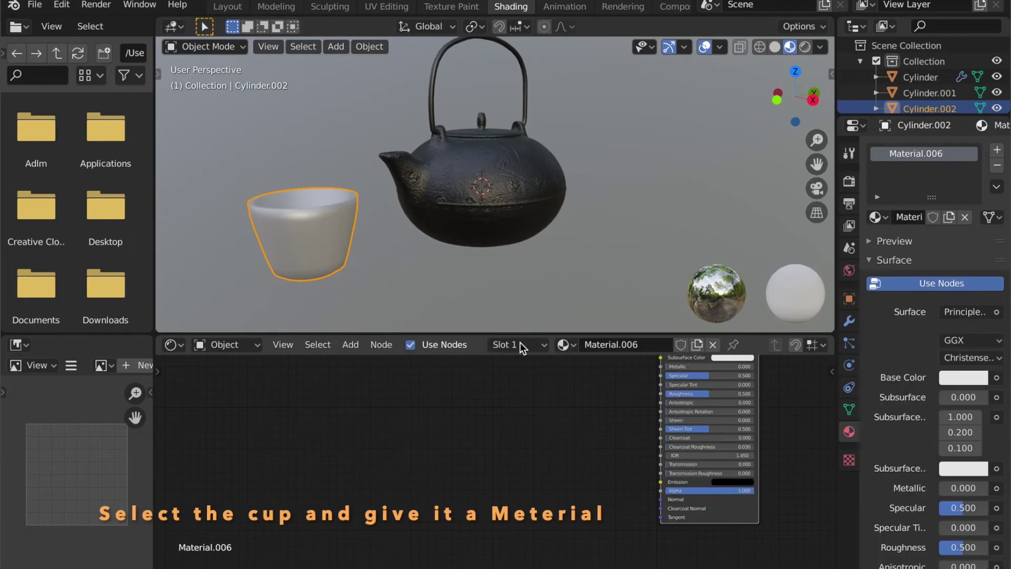
{"action": "left_click", "coordinate": [565, 345]}
{"action": "left_click", "coordinate": [597, 445]}
{"action": "scroll", "coordinate": [343, 269], "scroll_direction": "up", "scroll_amount": 1}
{"action": "middle_click_drag", "start_coordinate": [343, 270], "coordinate": [406, 248]}
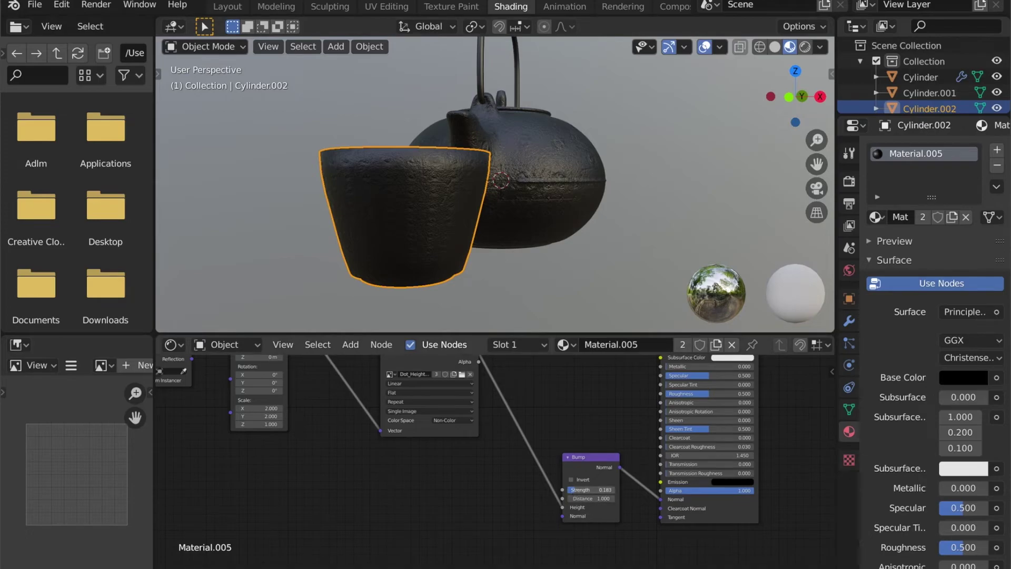
{"action": "left_click_drag", "start_coordinate": [593, 489], "coordinate": [605, 489]}
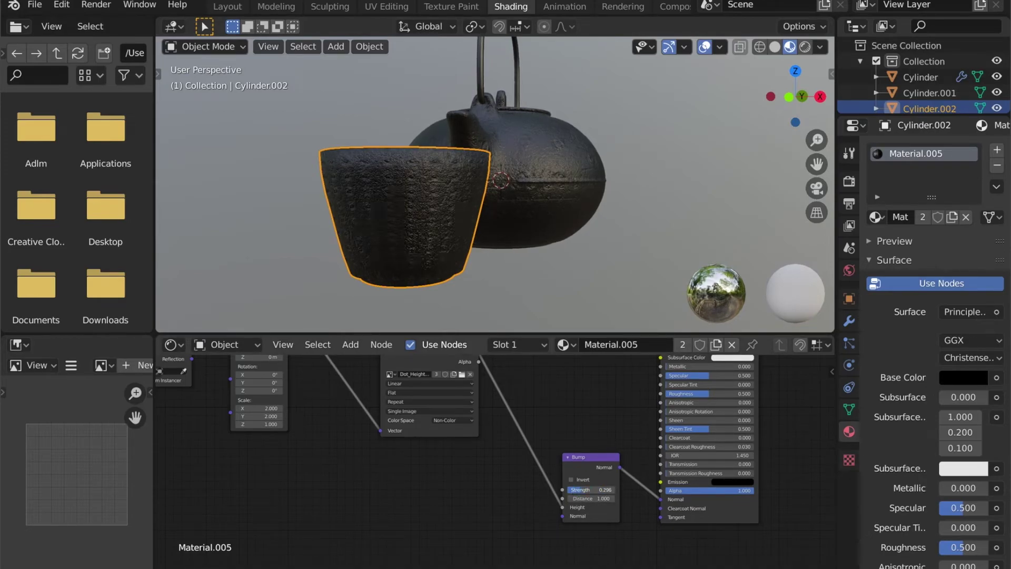
- Select all inner faces of the cup in Edit Mode: the inside wall, the inside bottom and the loop at the inner rim
{"action": "scroll", "coordinate": [547, 271], "scroll_direction": "down", "scroll_amount": 3}
{"action": "key", "text": "KP_Decimal"}
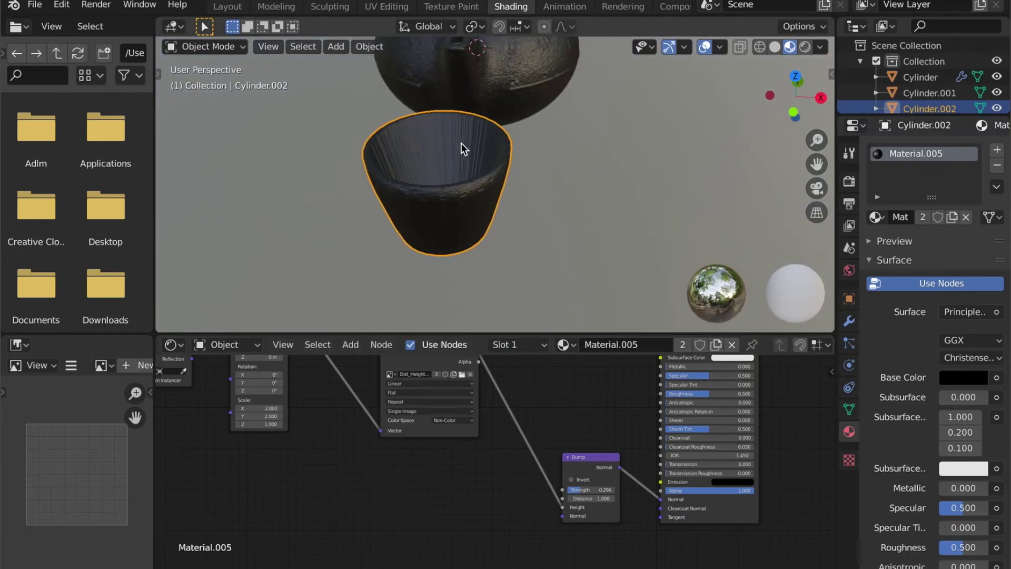
{"action": "key", "text": "Tab"}
{"action": "left_click", "coordinate": [448, 137], "text": "alt"}
{"action": "middle_click_drag", "start_coordinate": [447, 152], "coordinate": [452, 225]}
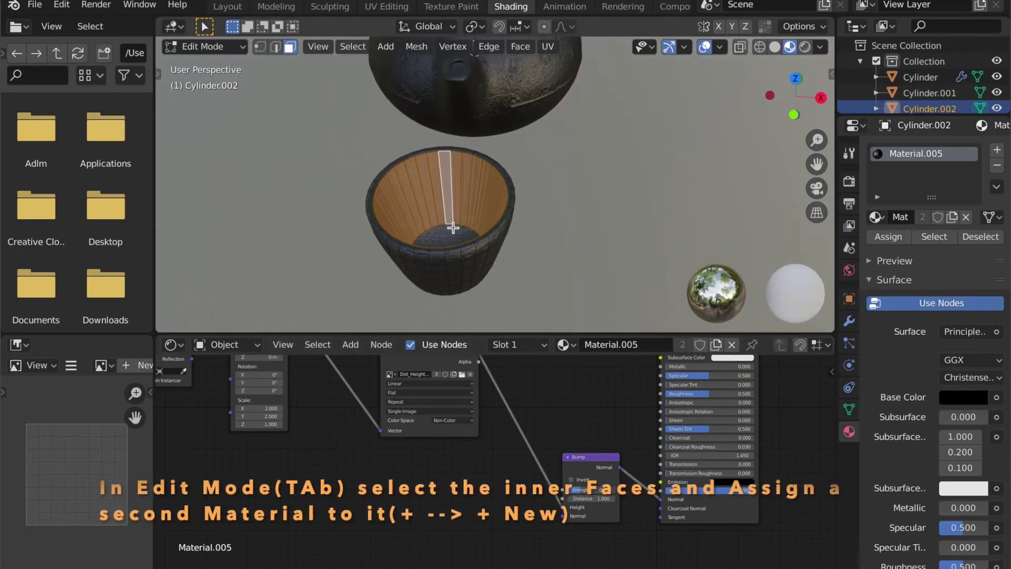
{"action": "left_click", "coordinate": [463, 223], "text": "alt"}
{"action": "left_click", "coordinate": [460, 184], "text": "alt"}
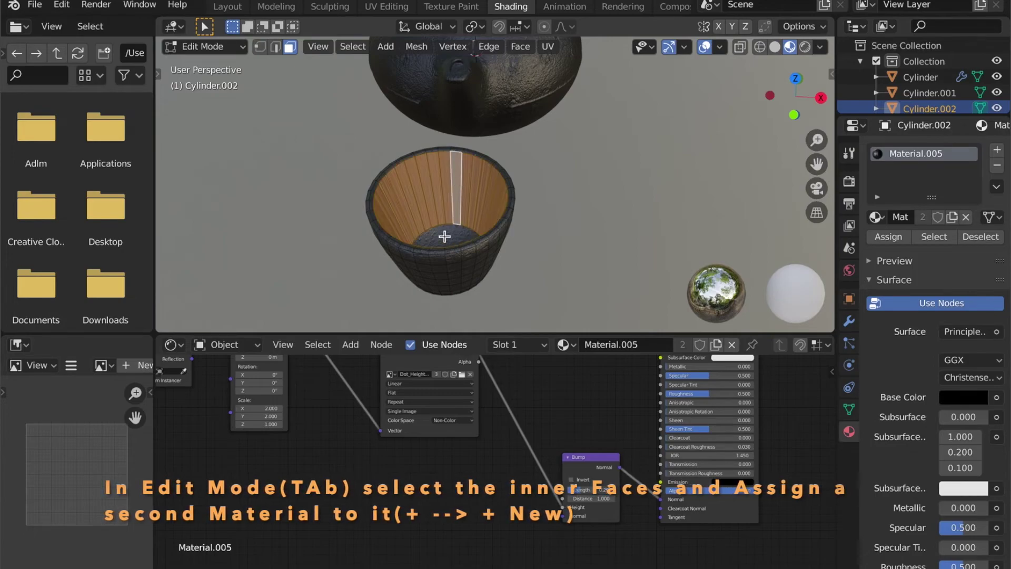
{"action": "left_click", "coordinate": [445, 236], "text": "shift"}
{"action": "scroll", "coordinate": [429, 223], "scroll_direction": "down", "scroll_amount": 2}
{"action": "middle_click_drag", "start_coordinate": [445, 235], "coordinate": [472, 212]}
{"action": "scroll", "coordinate": [437, 223], "scroll_direction": "up", "scroll_amount": 8}
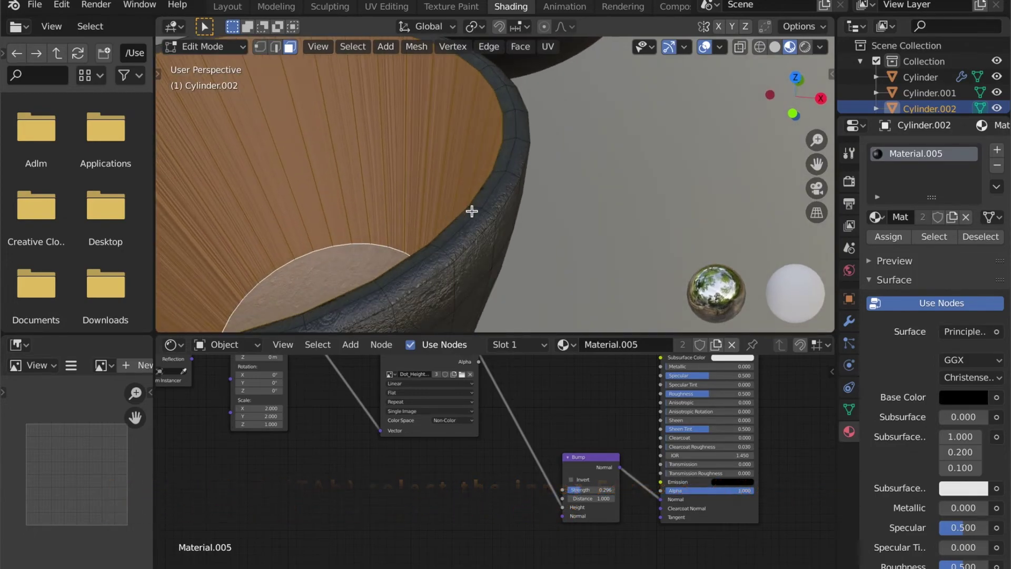
{"action": "scroll", "coordinate": [472, 209], "scroll_direction": "down", "scroll_amount": 7}
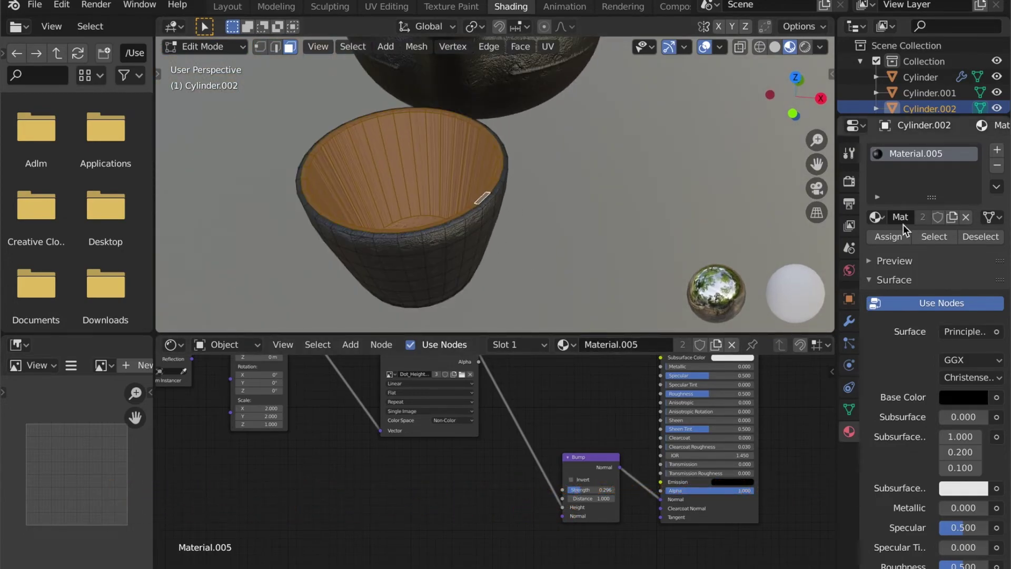
- Add a new second material to the cup, assign it to the selected inner faces, and set its Base Color to red
{"action": "left_click", "coordinate": [997, 152]}
{"action": "left_click", "coordinate": [898, 249]}
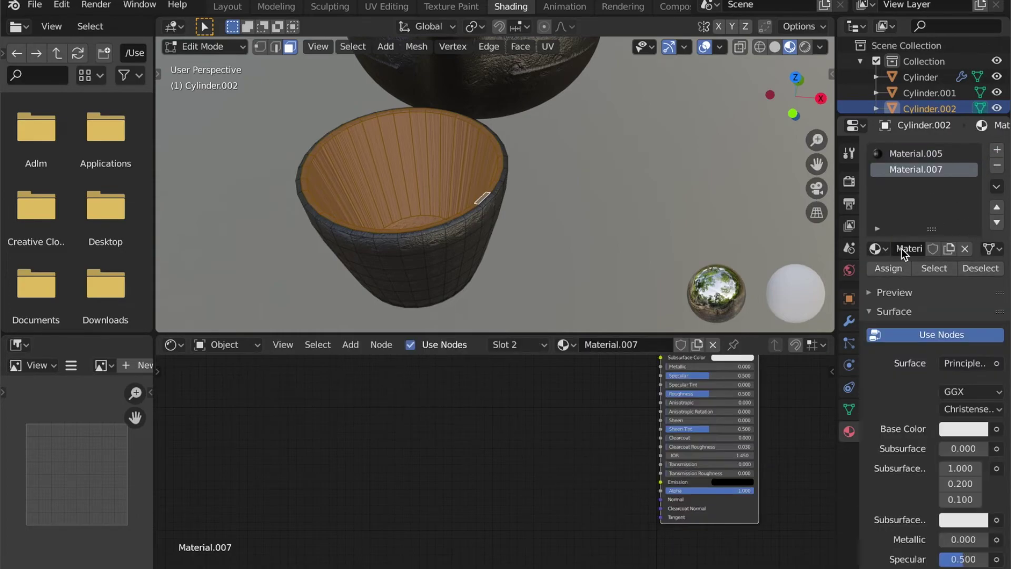
{"action": "left_click", "coordinate": [892, 273]}
{"action": "middle_click_drag", "start_coordinate": [604, 429], "coordinate": [479, 530]}
{"action": "left_click", "coordinate": [606, 436]}
{"action": "left_click_drag", "start_coordinate": [614, 348], "coordinate": [617, 379]}
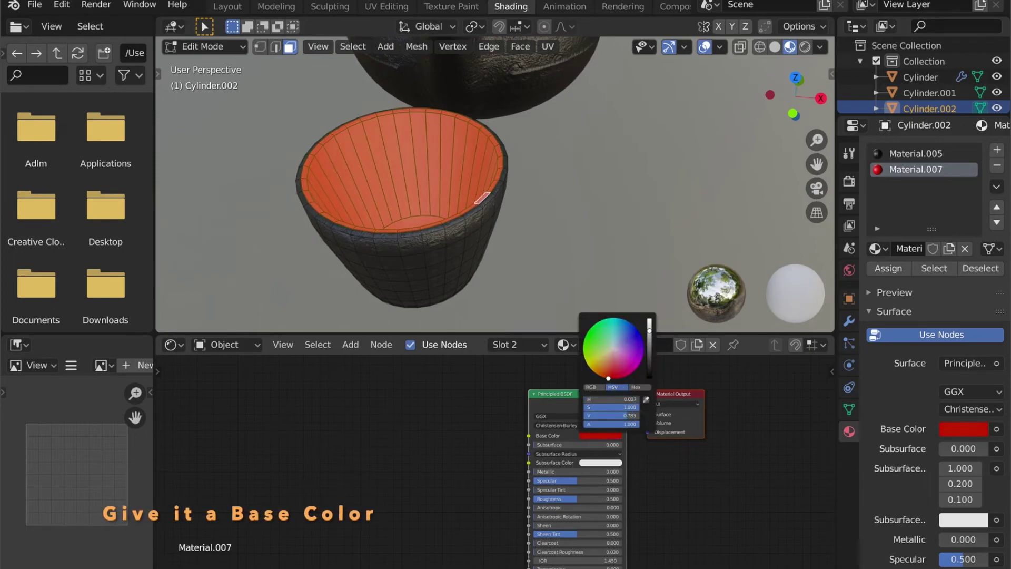
- Examine the cup's interior color by switching between Object Mode and Edit Mode
{"action": "key", "text": "Tab"}
{"action": "middle_click_drag", "start_coordinate": [590, 237], "coordinate": [602, 254]}
{"action": "key", "text": "Tab"}
{"action": "key", "text": "Tab"}
- Select the face loops of the rim on the cup's underside in Edit Mode
{"action": "key", "text": "Tab"}
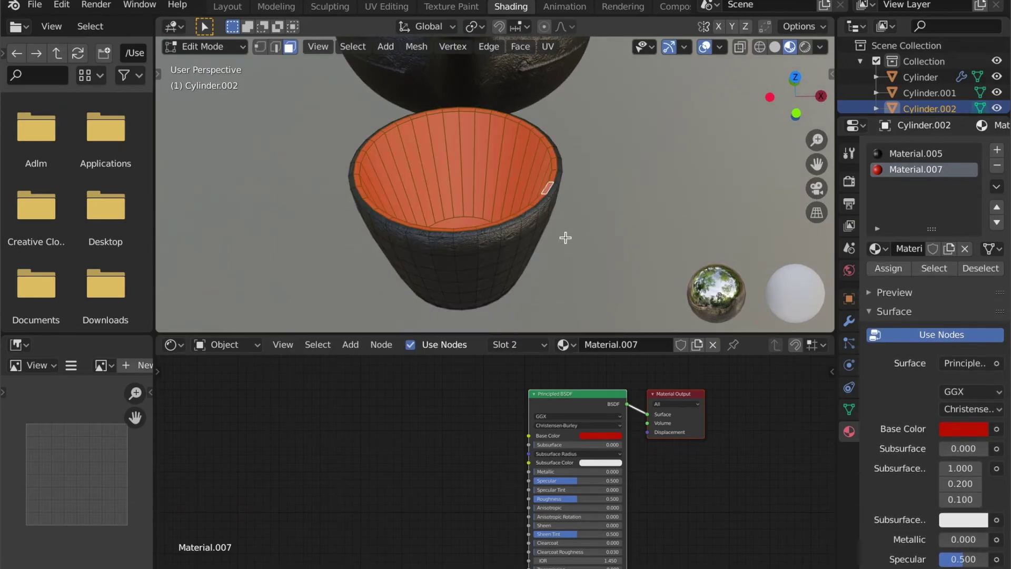
{"action": "key", "text": "Tab"}
{"action": "key", "text": "Tab"}
{"action": "key", "text": "Tab"}
{"action": "middle_click_drag", "start_coordinate": [605, 237], "coordinate": [481, 322]}
{"action": "scroll", "coordinate": [463, 223], "scroll_direction": "up", "scroll_amount": 4}
{"action": "key", "text": "Tab"}
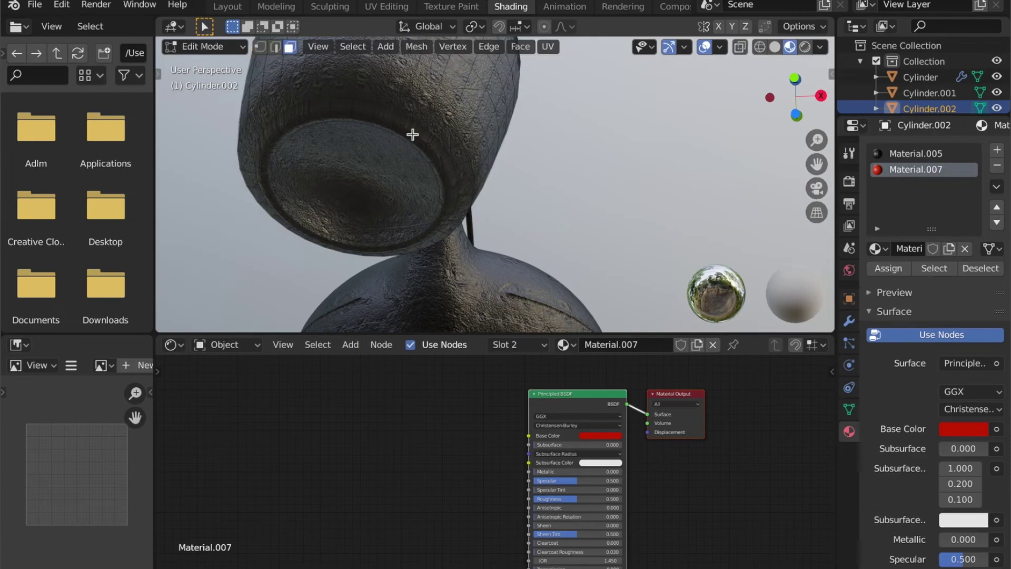
{"action": "middle_click_drag", "start_coordinate": [423, 160], "coordinate": [410, 282]}
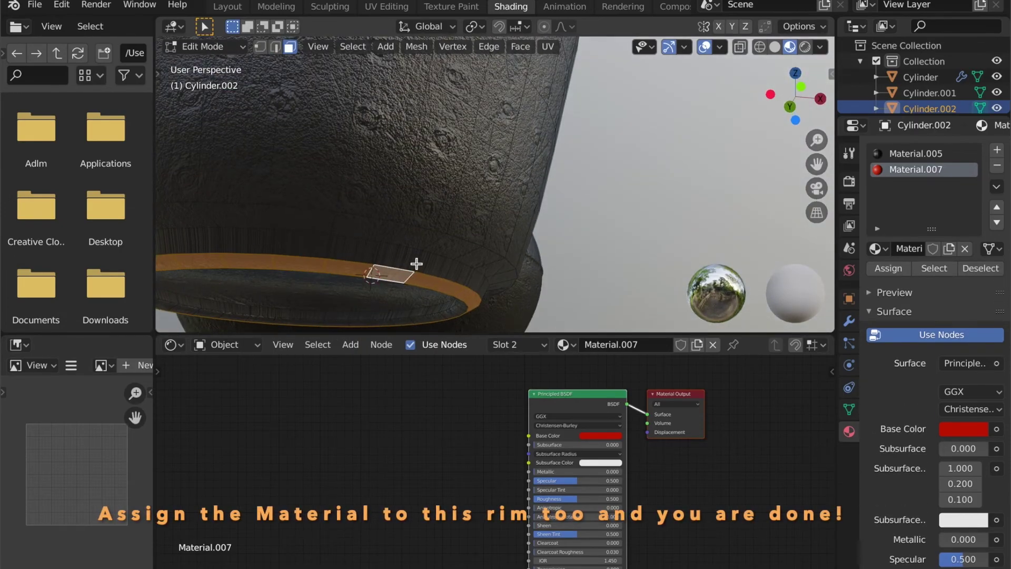
{"action": "left_click", "coordinate": [410, 278], "text": "alt"}
{"action": "left_click", "coordinate": [444, 316], "text": "alt+shift"}
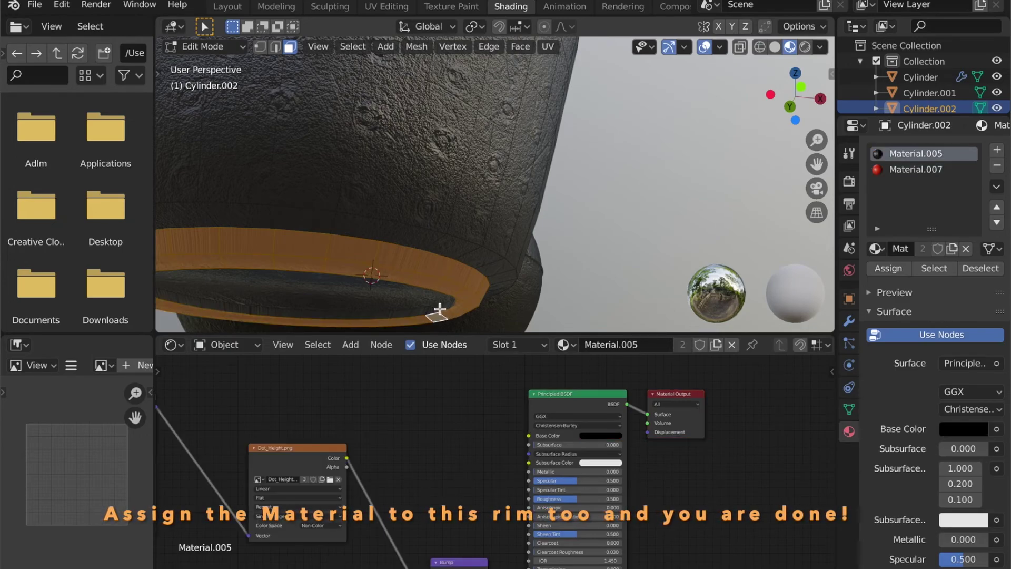
- Assign the red second material to the selected rim faces on the cup's underside and return to Object Mode
{"action": "middle_click_drag", "start_coordinate": [439, 308], "coordinate": [428, 264]}
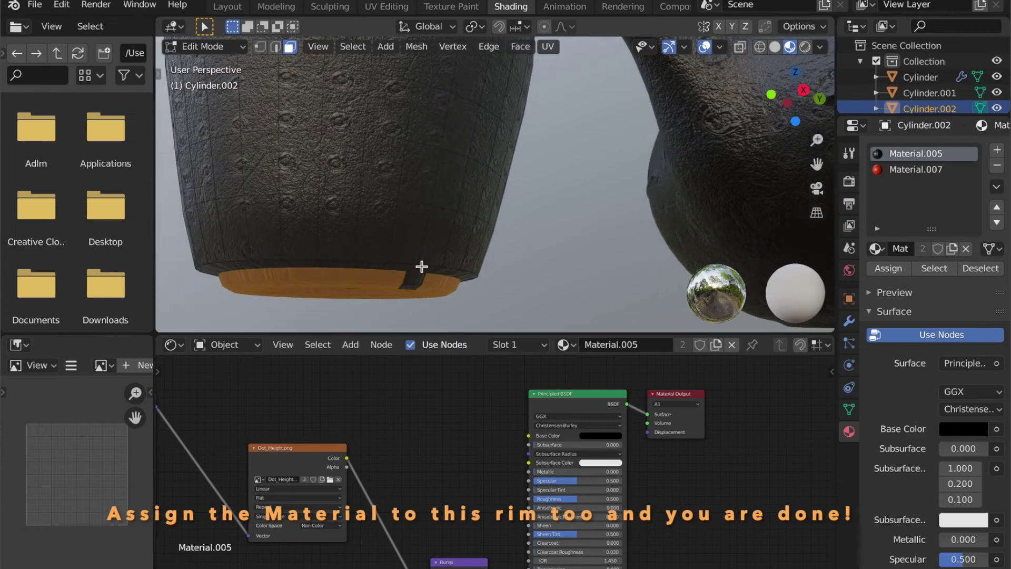
{"action": "left_click", "coordinate": [909, 169]}
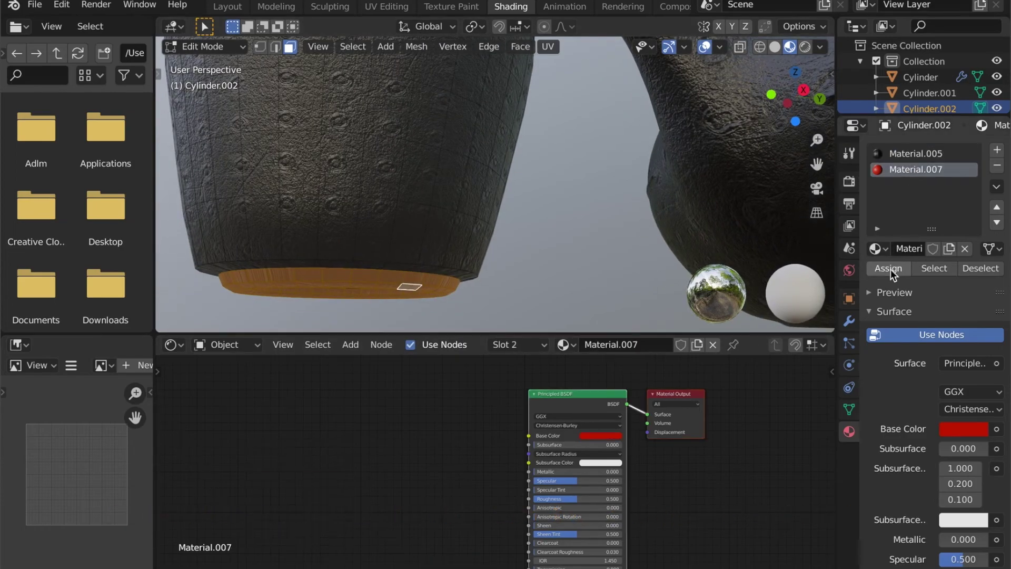
{"action": "key", "text": "Tab"}
{"action": "scroll", "coordinate": [507, 261], "scroll_direction": "down", "scroll_amount": 2}
{"action": "scroll", "coordinate": [488, 297], "scroll_direction": "down", "scroll_amount": 4}
{"action": "middle_click_drag", "start_coordinate": [507, 261], "coordinate": [573, 131]}
{"action": "scroll", "coordinate": [578, 172], "scroll_direction": "down", "scroll_amount": 3}
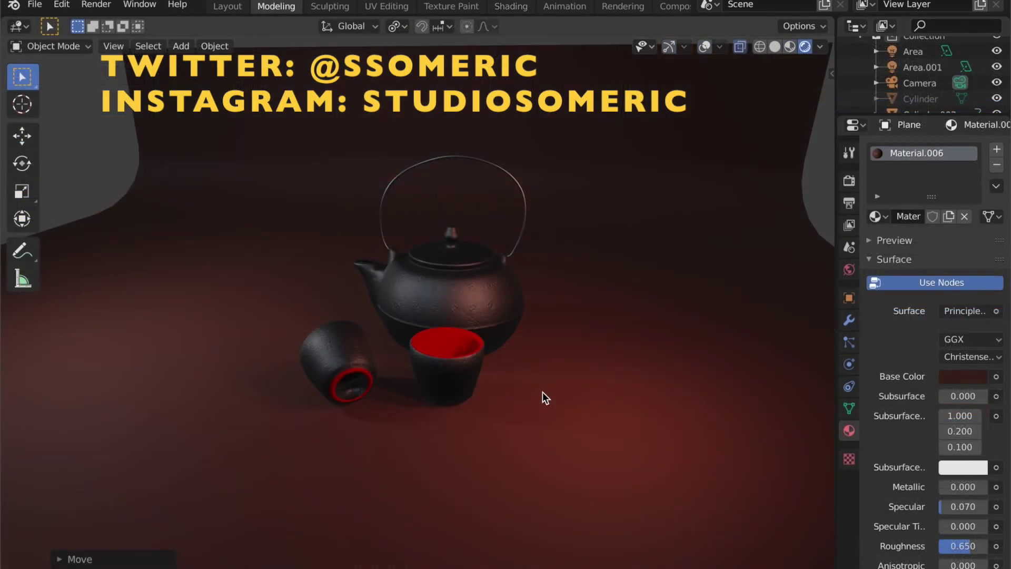
- Examine the rendered scene of the teapot and two red-lined cups from several angles and distances
{"action": "middle_click_drag", "start_coordinate": [542, 392], "coordinate": [781, 363]}
{"action": "scroll", "coordinate": [525, 393], "scroll_direction": "up", "scroll_amount": 5}
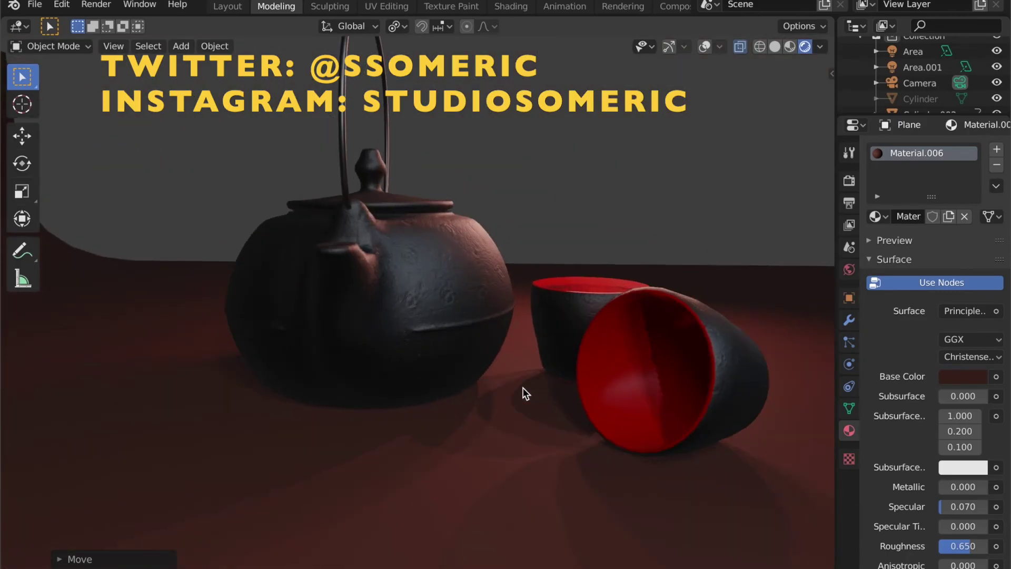
{"action": "middle_click_drag", "start_coordinate": [472, 393], "coordinate": [258, 386]}
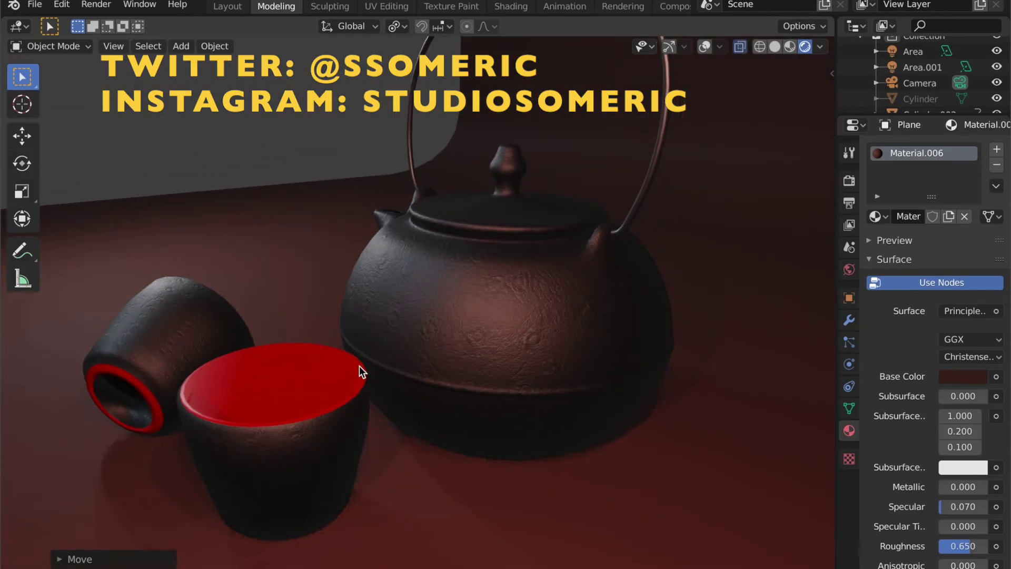
{"action": "scroll", "coordinate": [359, 366], "scroll_direction": "up", "scroll_amount": 5}
{"action": "scroll", "coordinate": [359, 366], "scroll_direction": "down", "scroll_amount": 6}
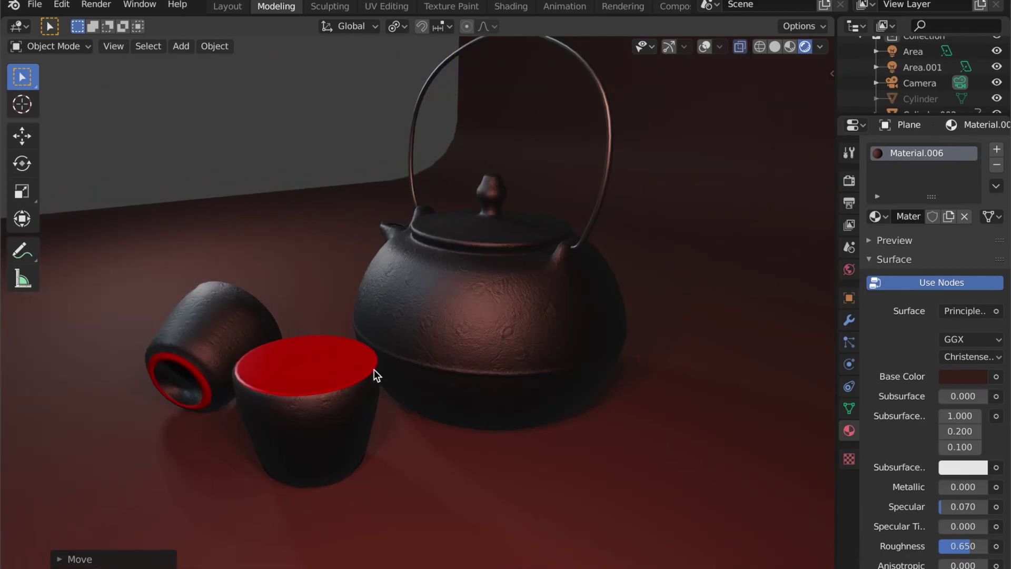
{"action": "middle_click_drag", "start_coordinate": [374, 369], "coordinate": [391, 374]}
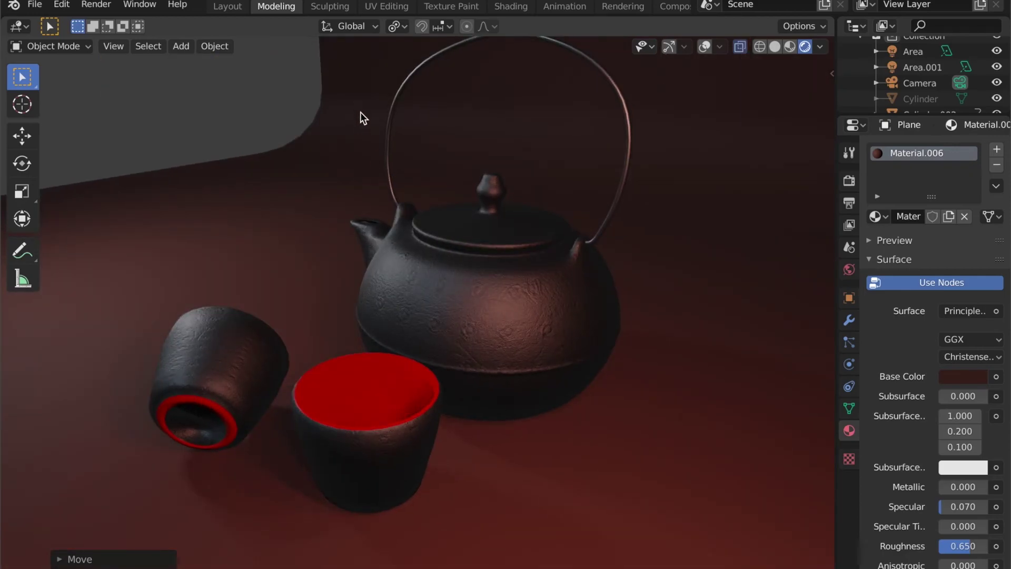
{"action": "middle_click_drag", "start_coordinate": [359, 181], "coordinate": [357, 198]}
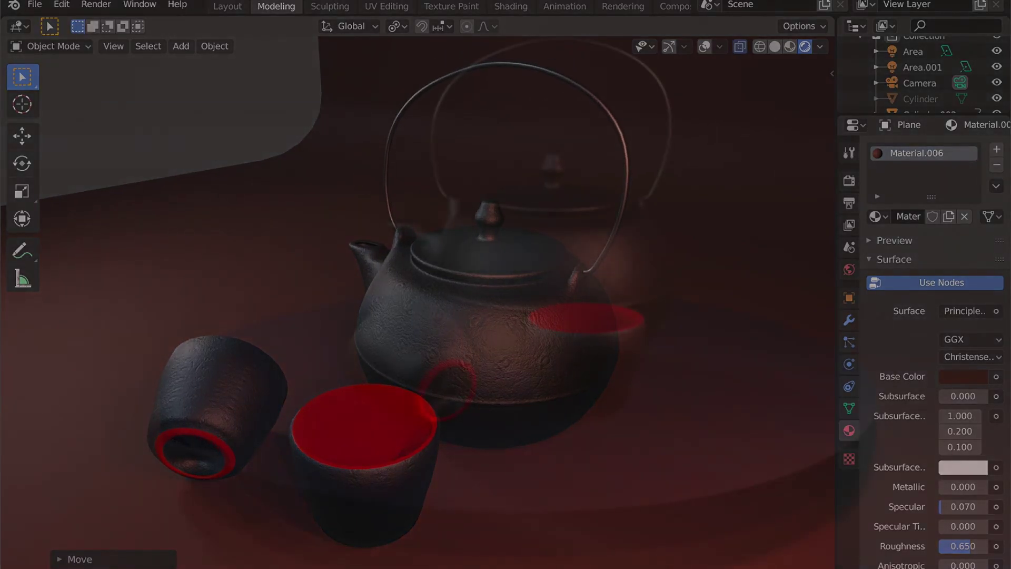